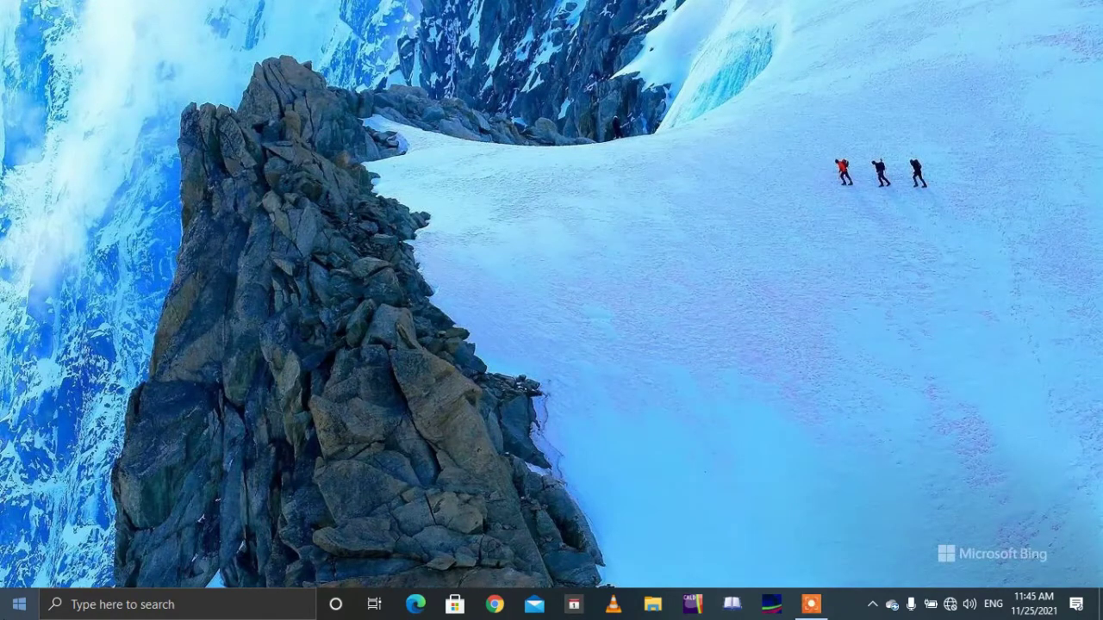
- Open and close the Start menu, then open File Explorer to Quick access with Win+E
left_click(19, 604)
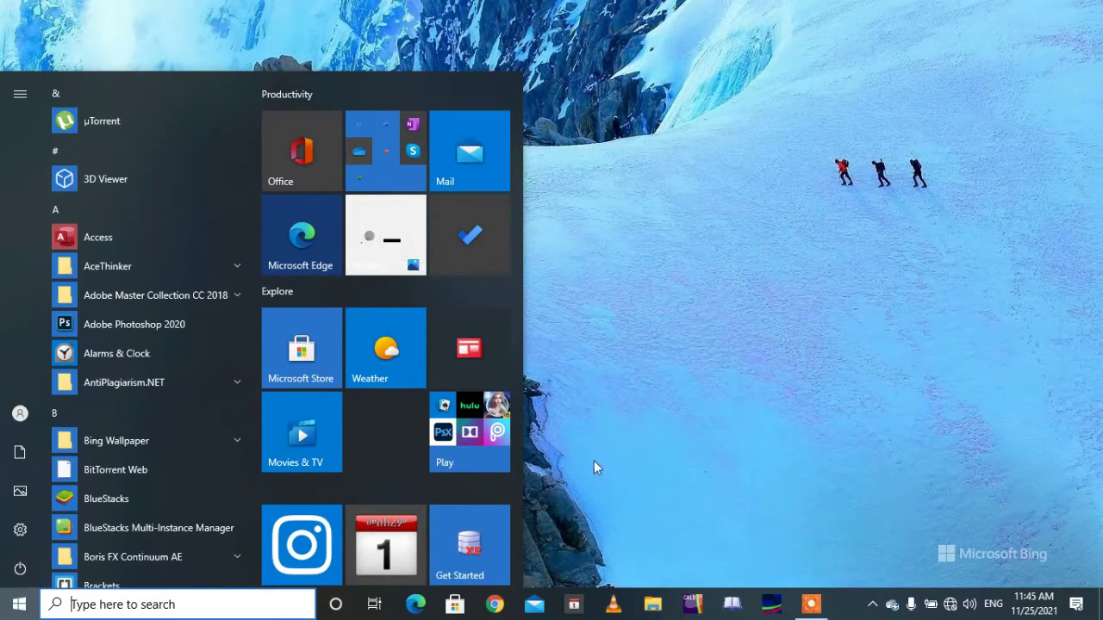
left_click(644, 414)
key("super+e")
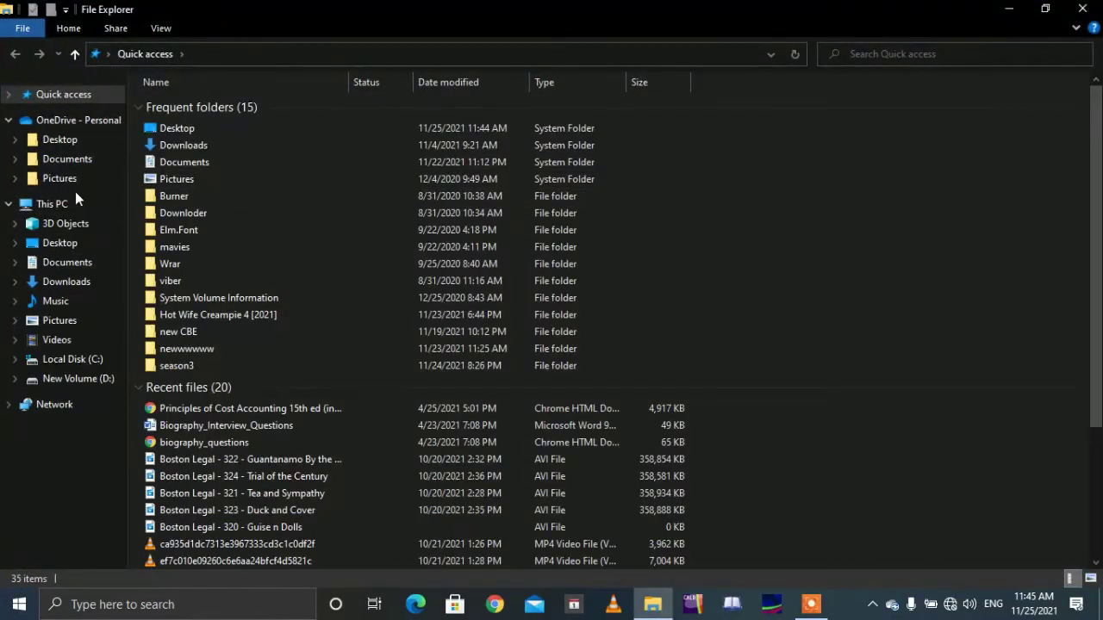
- Open the Keyboard shortcut document from the Desktop folder in Word
left_click(61, 243)
left_click(268, 137)
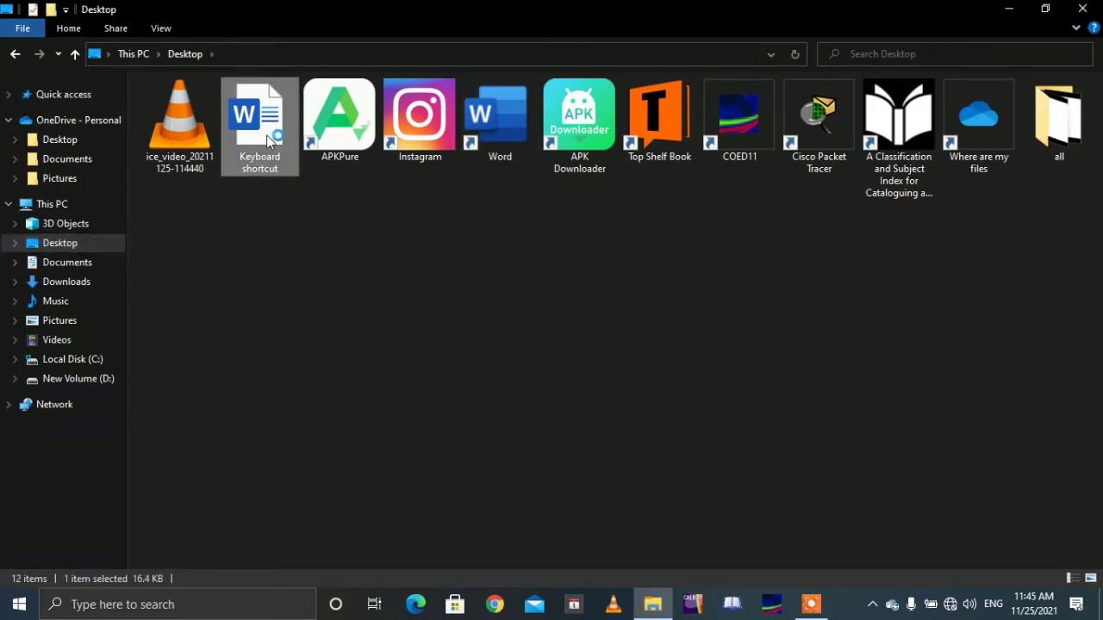
double_click(268, 138)
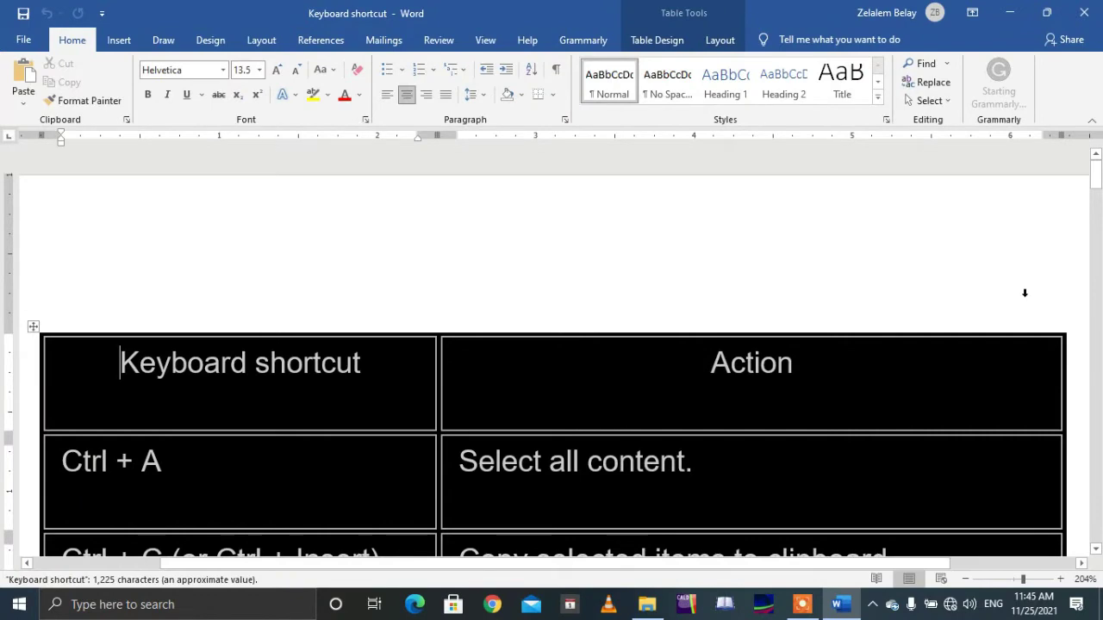
- Dismiss the Office license problem message and the Get Genuine Office warning bar
left_click_drag(1096, 172, 1096, 191)
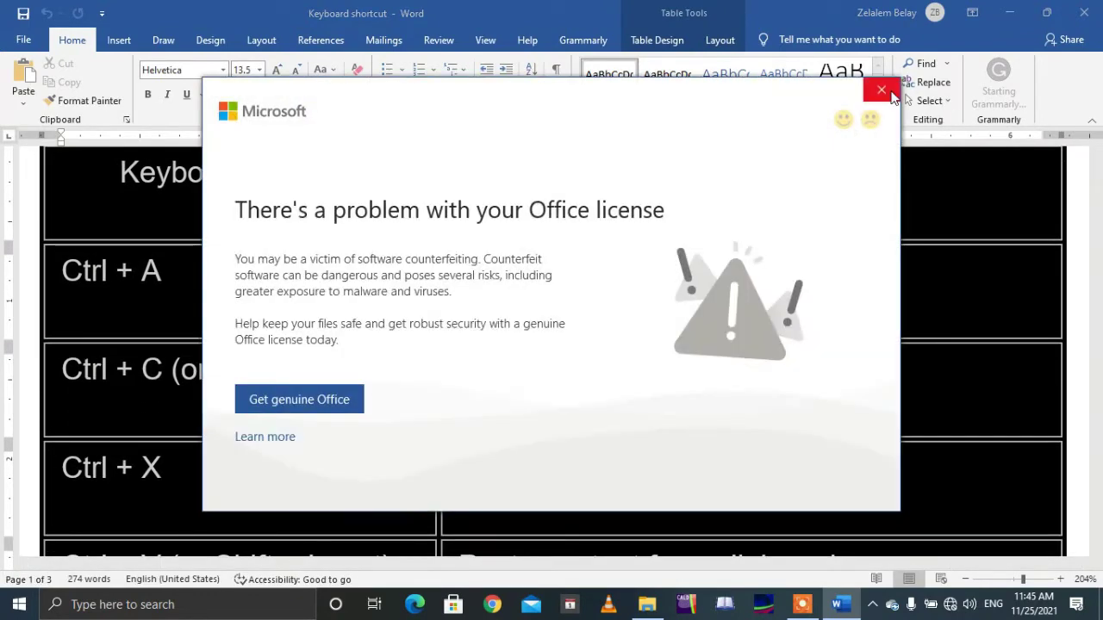
left_click(890, 95)
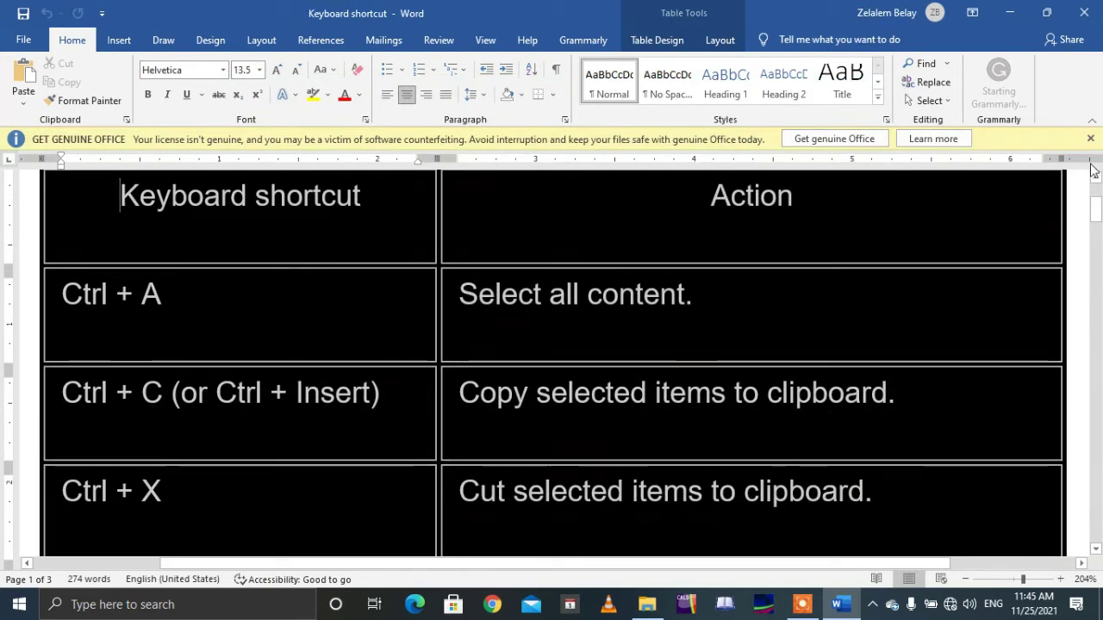
left_click(1090, 139)
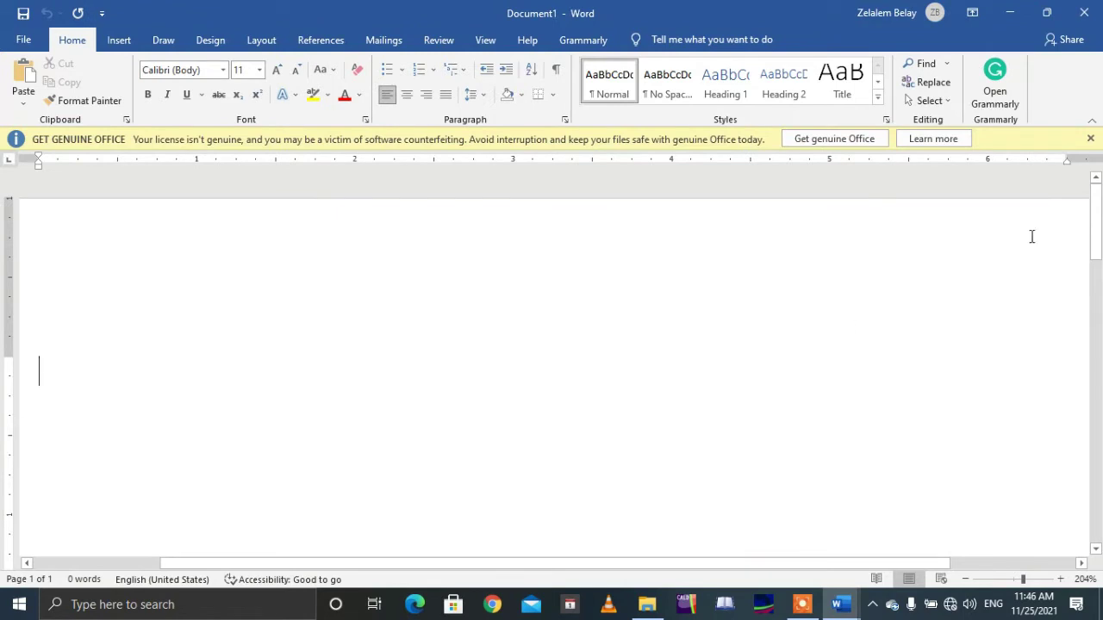
- Close the warning bar, type a 12-word placeholder line, then select all and deselect it
left_click(1090, 138)
type("vj")
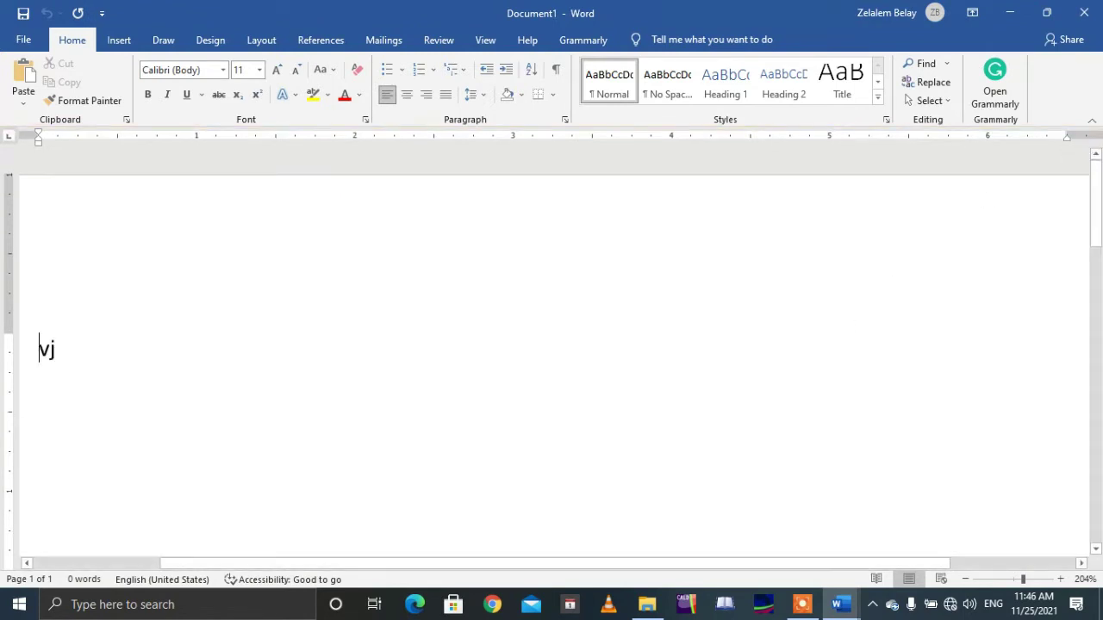
type("dfjksdjkgsfjd fd")
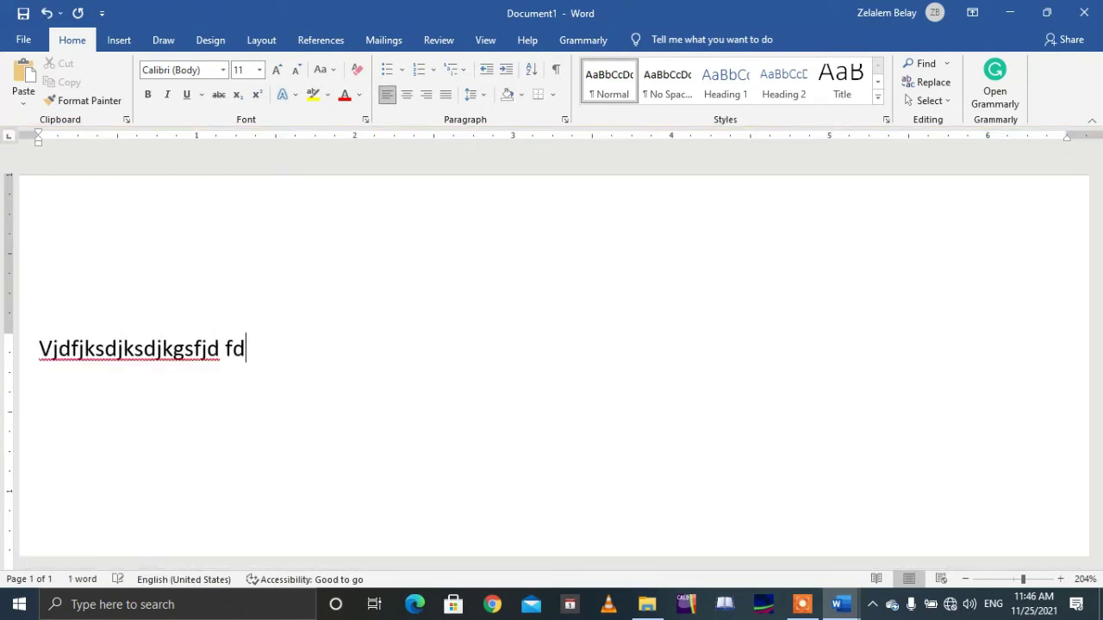
type("df gdf gd fg dfg df gdf g df gdf g")
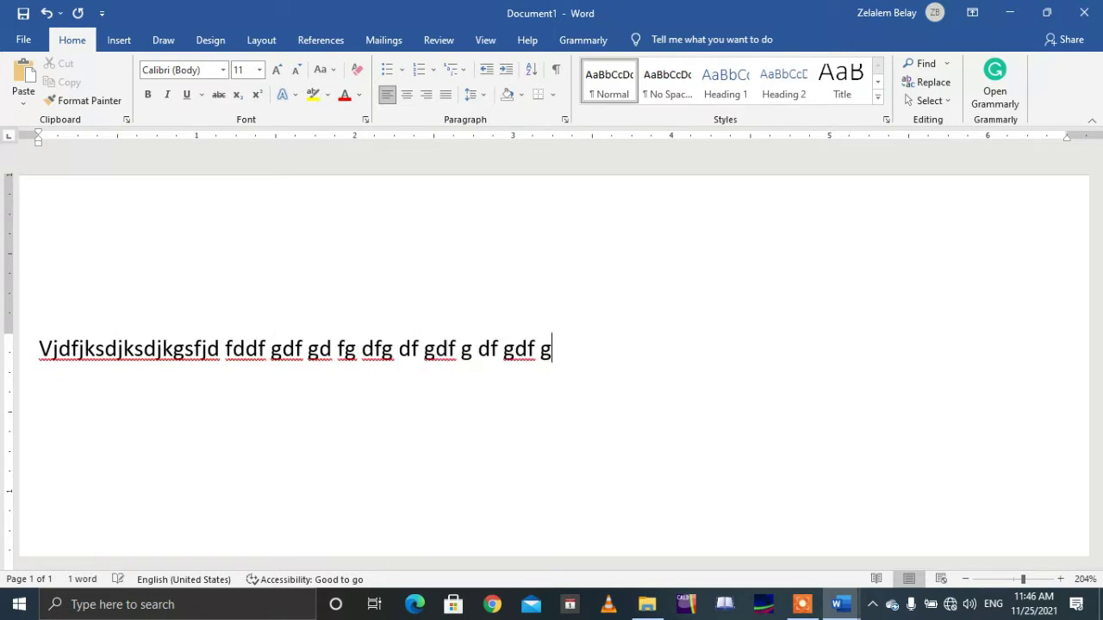
key("ctrl+a")
key("ctrl+c")
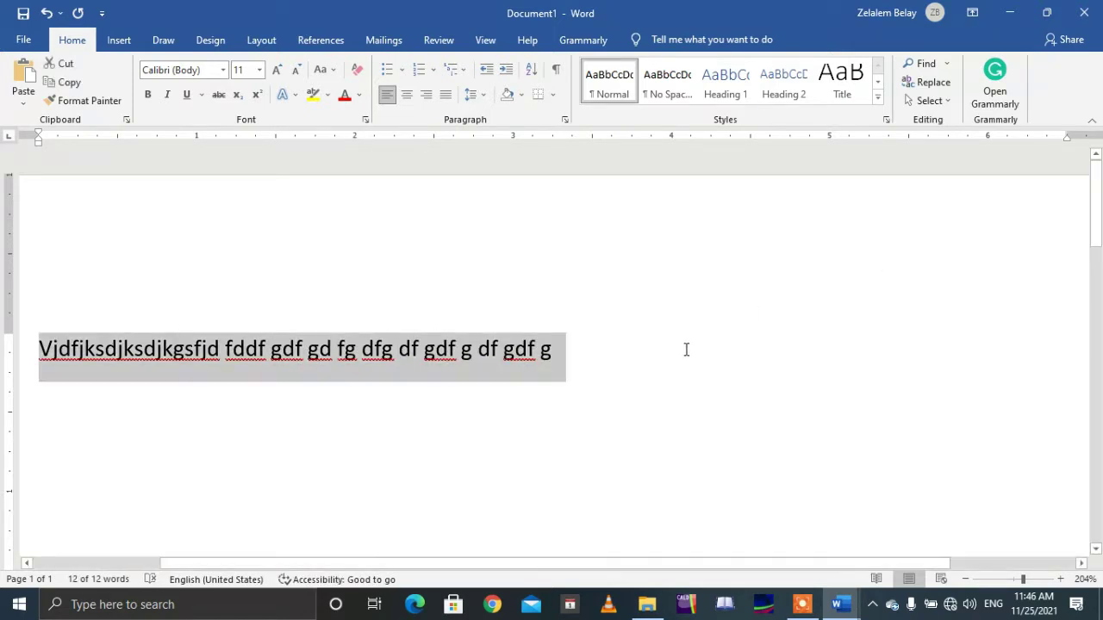
left_click(661, 365)
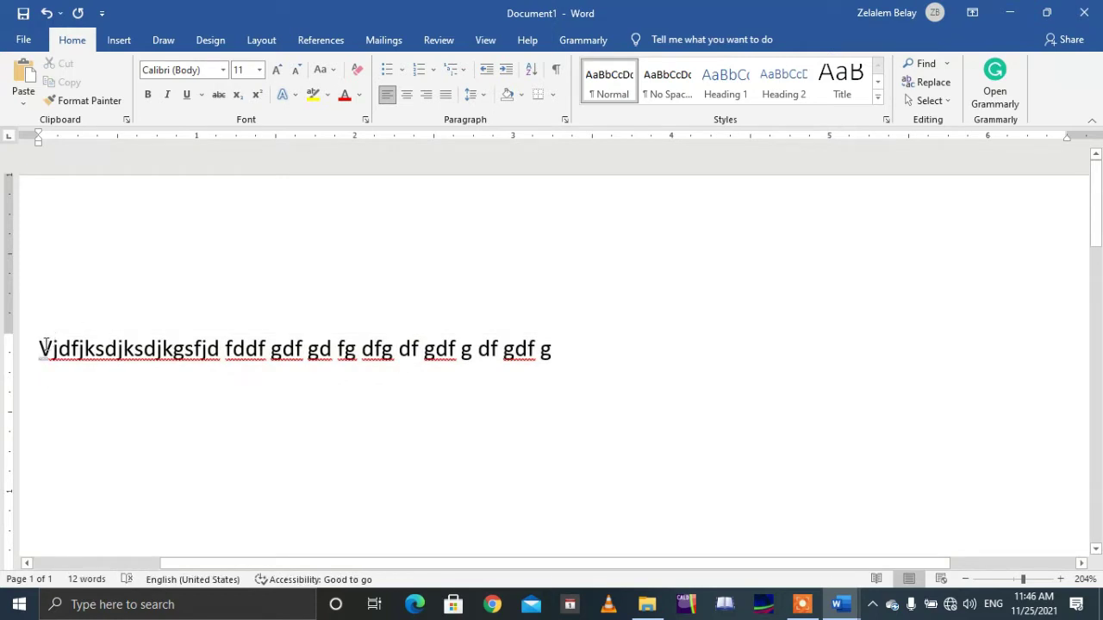
- Select and deselect the line's first word, then return to the Keyboard shortcut document
left_click_drag(41, 348, 220, 352)
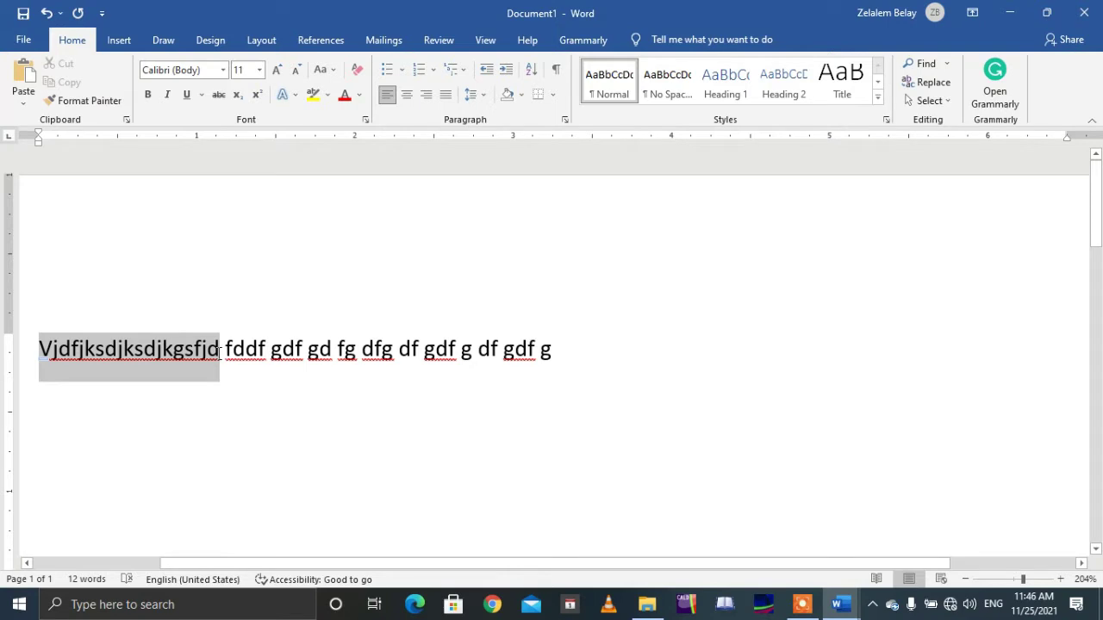
left_click(652, 374)
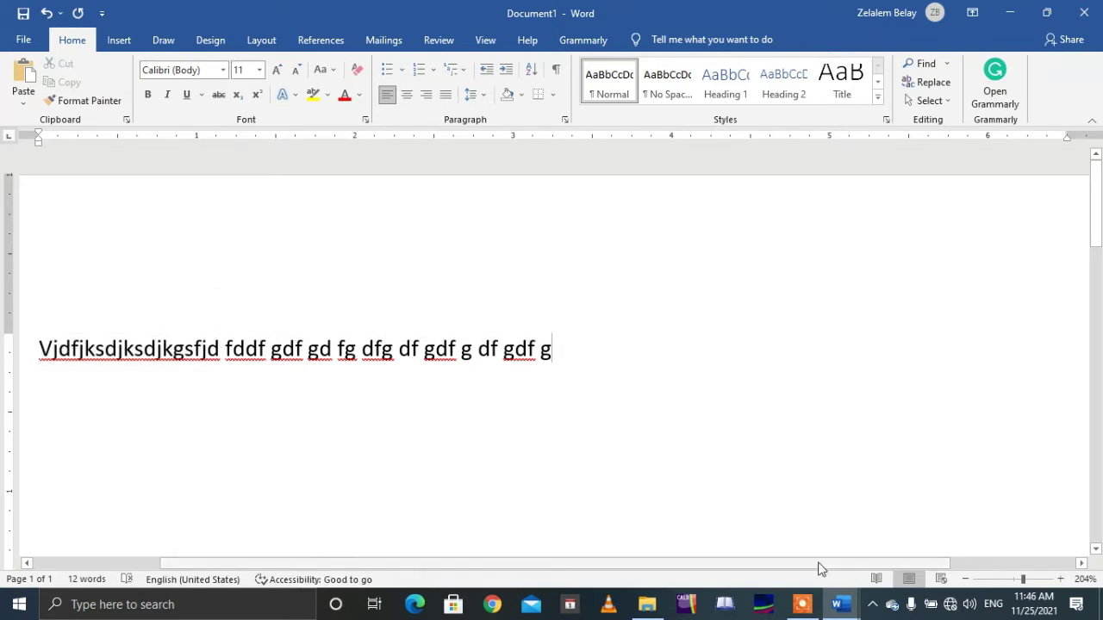
mouse_move(837, 604)
left_click(770, 533)
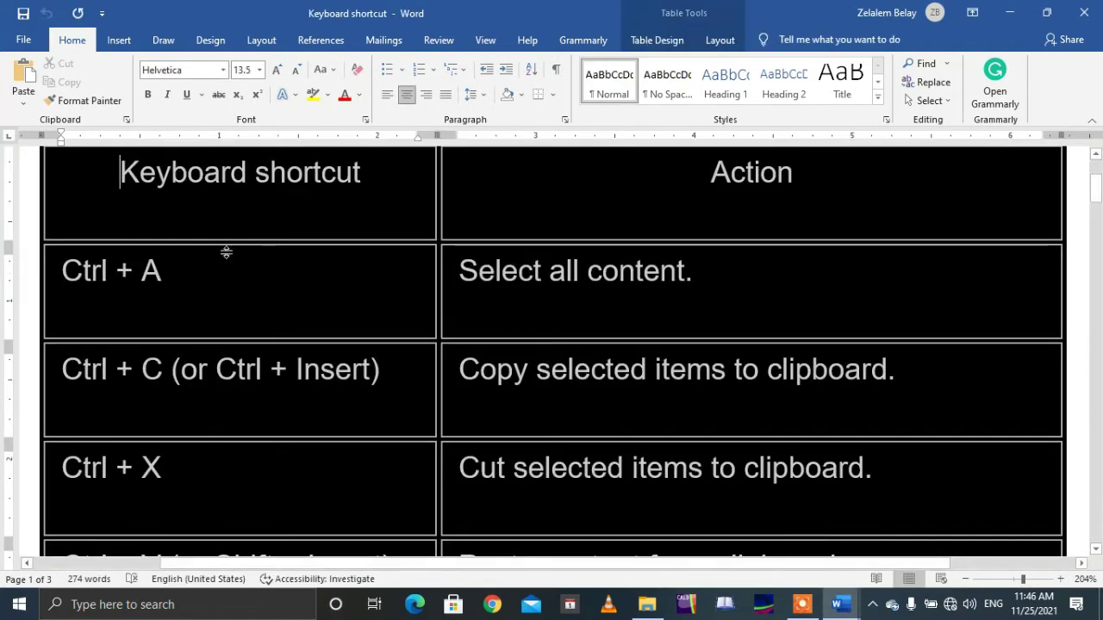
- Select and deselect the Ctrl + A cell text, then bring File Explorer forward
left_click_drag(199, 278, 66, 283)
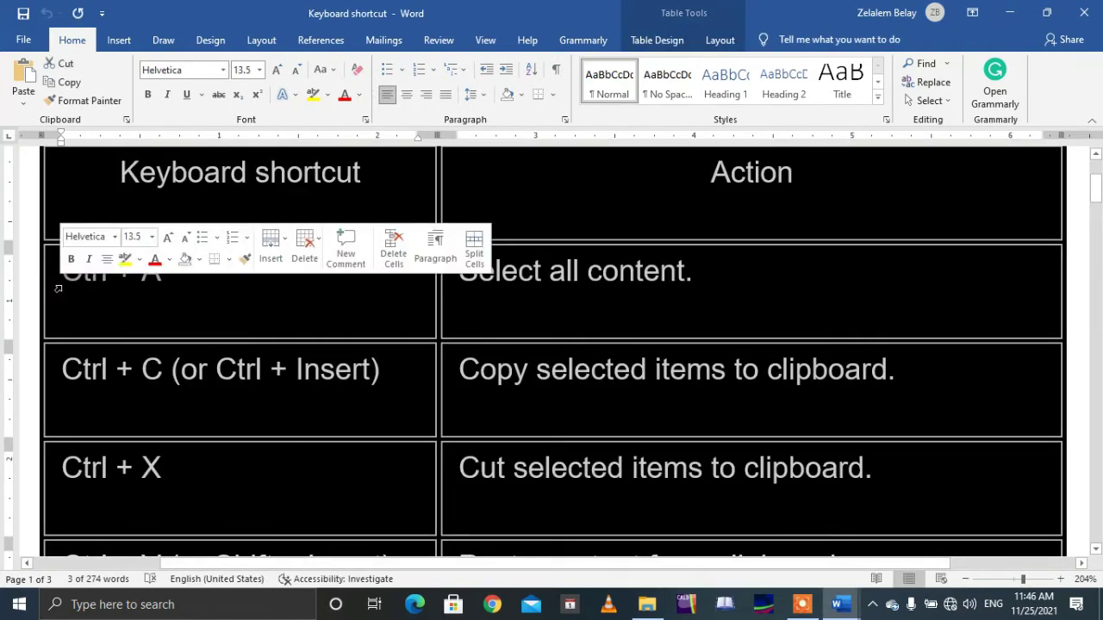
left_click(712, 295)
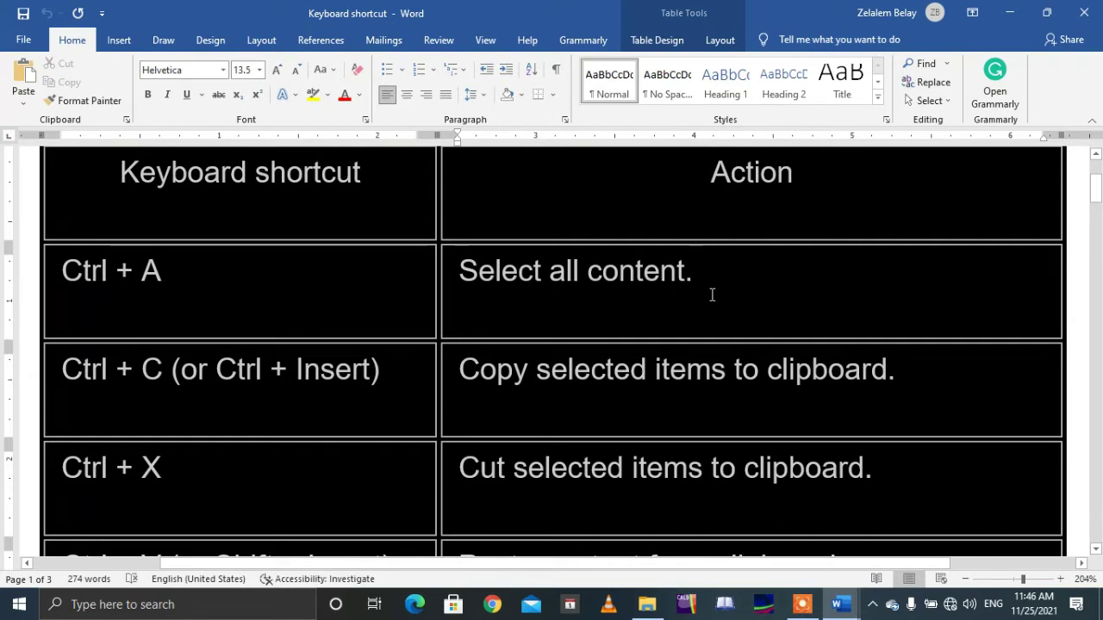
left_click(648, 604)
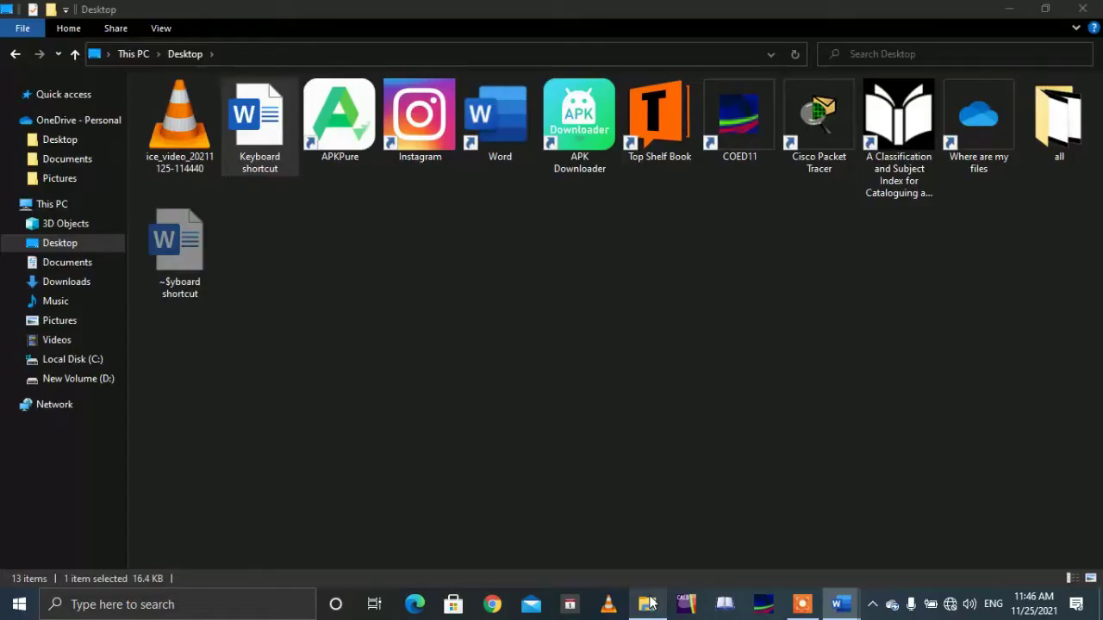
- Refresh the Desktop folder, select all items with Ctrl+A, then return to the Keyboard shortcut document
left_click(76, 246)
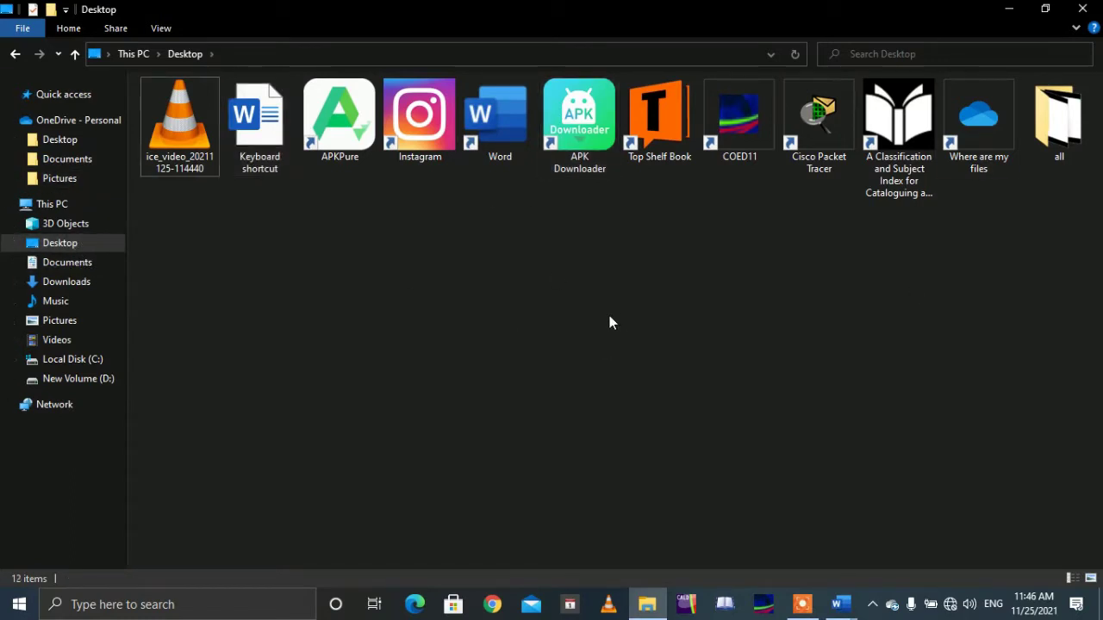
key("ctrl+a")
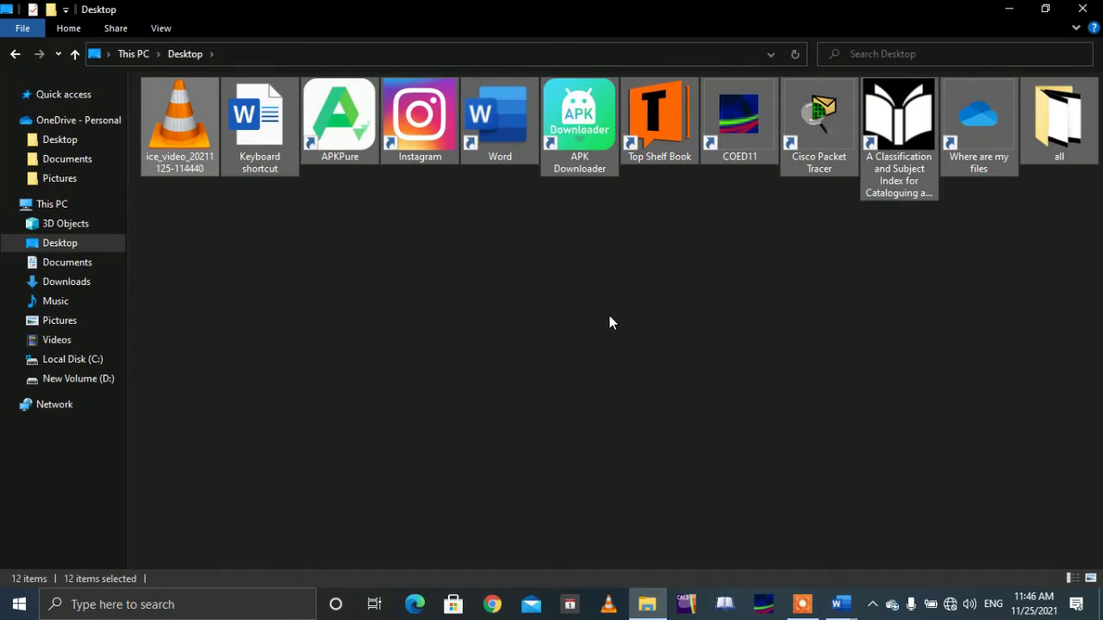
left_click(840, 604)
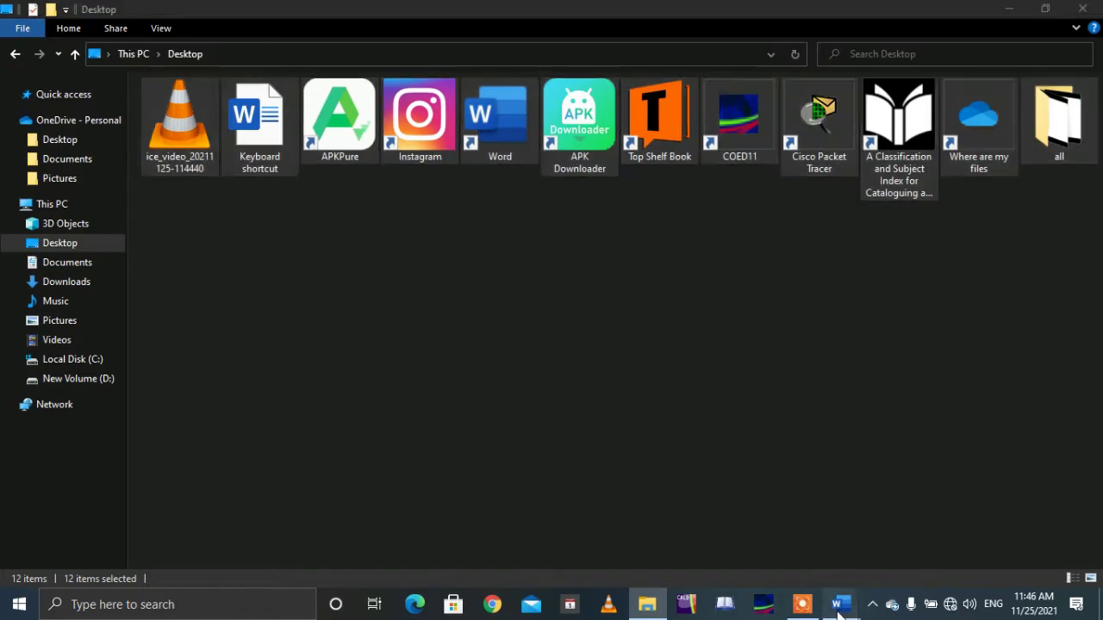
left_click(779, 542)
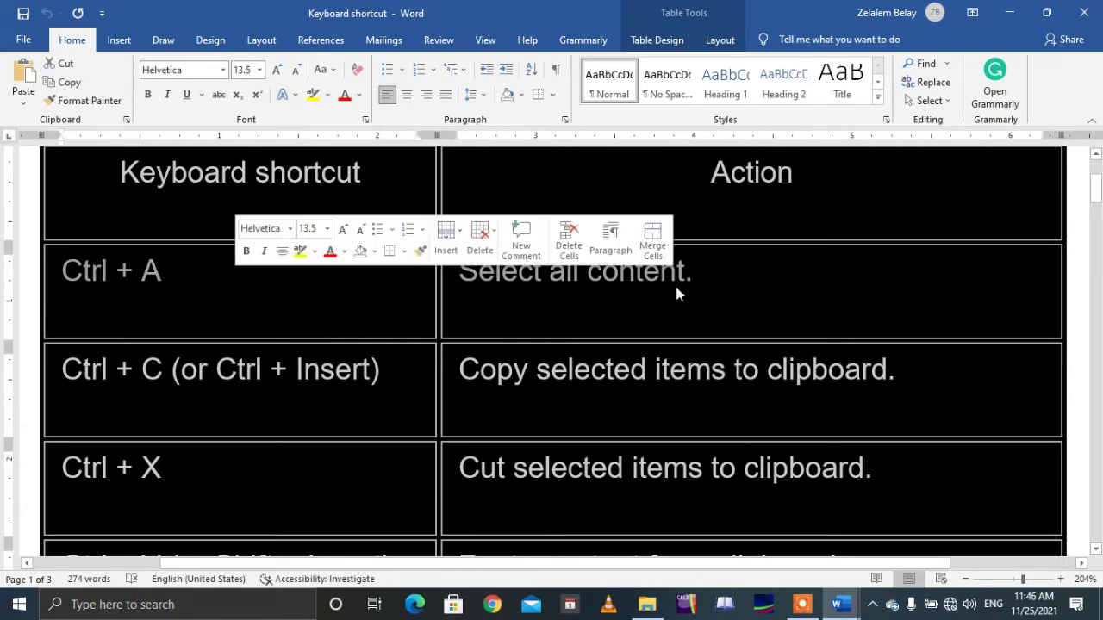
- Place the cursor in the table's Ctrl + C row, then switch to the Document1 window
left_click(821, 298)
left_click(322, 369)
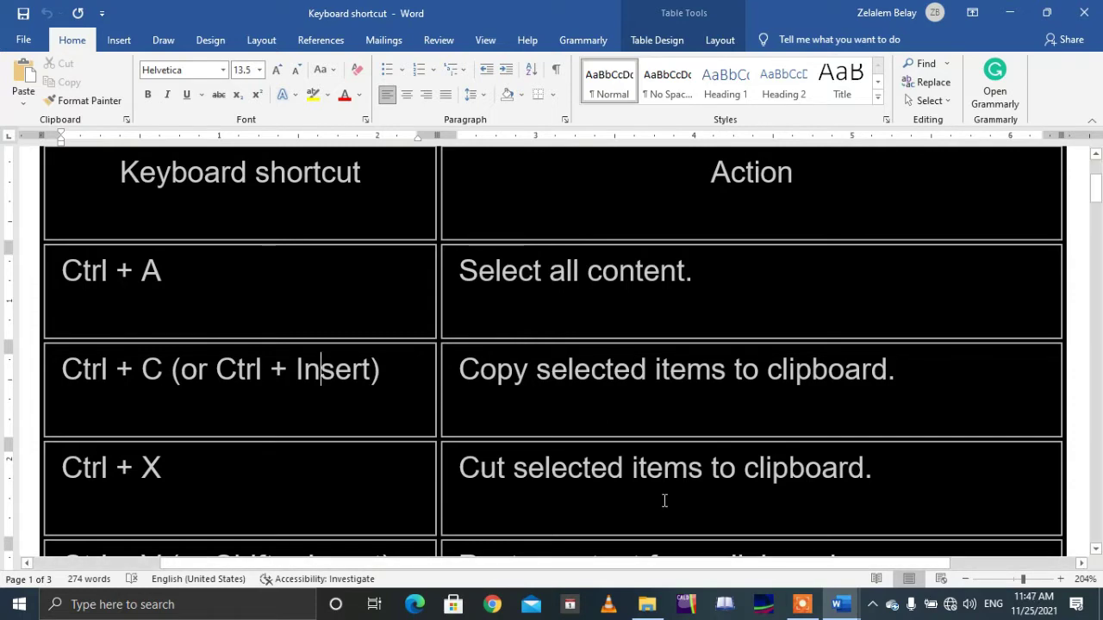
left_click(887, 555)
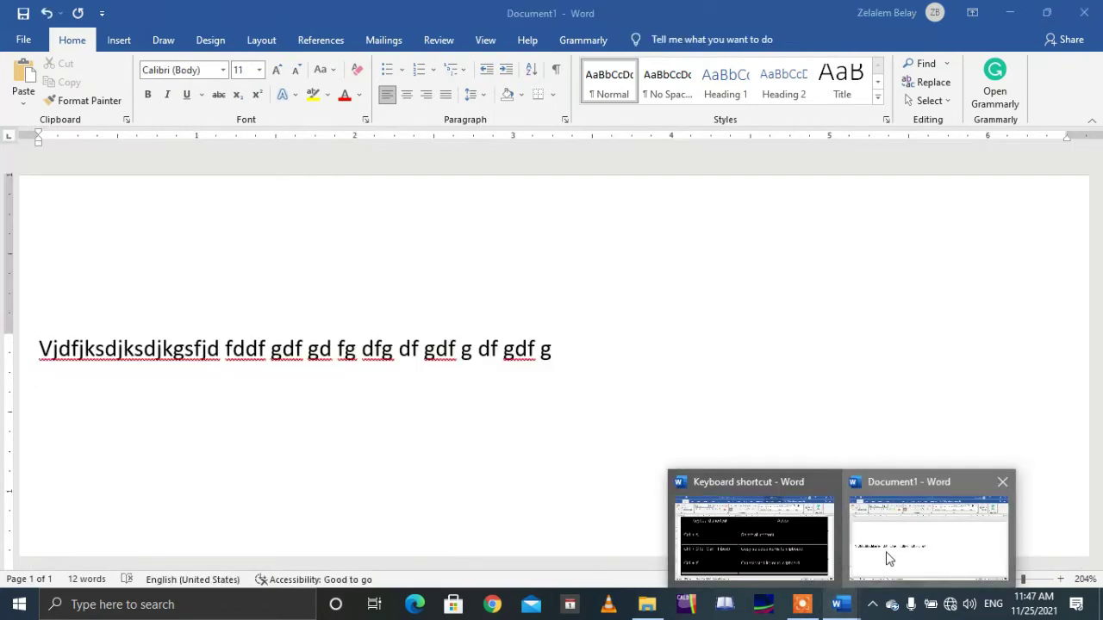
- Paste a copy of the placeholder line on a new line, then deselect the Desktop items in Explorer
triple_click(106, 363)
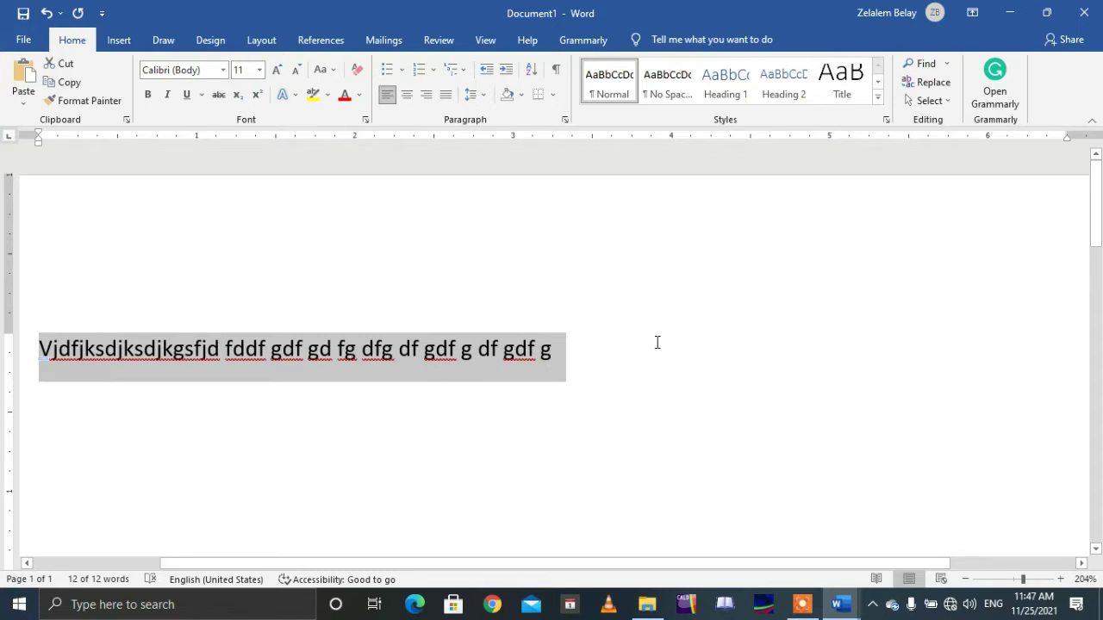
left_click(628, 349)
key("Return")
key("ctrl+v")
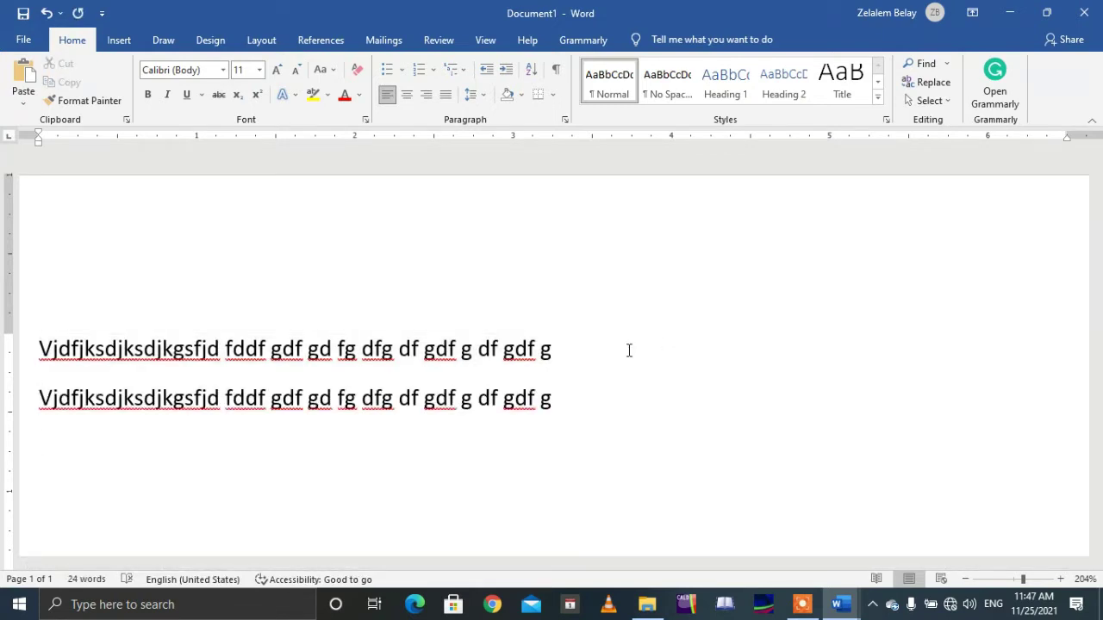
left_click(646, 604)
left_click(642, 288)
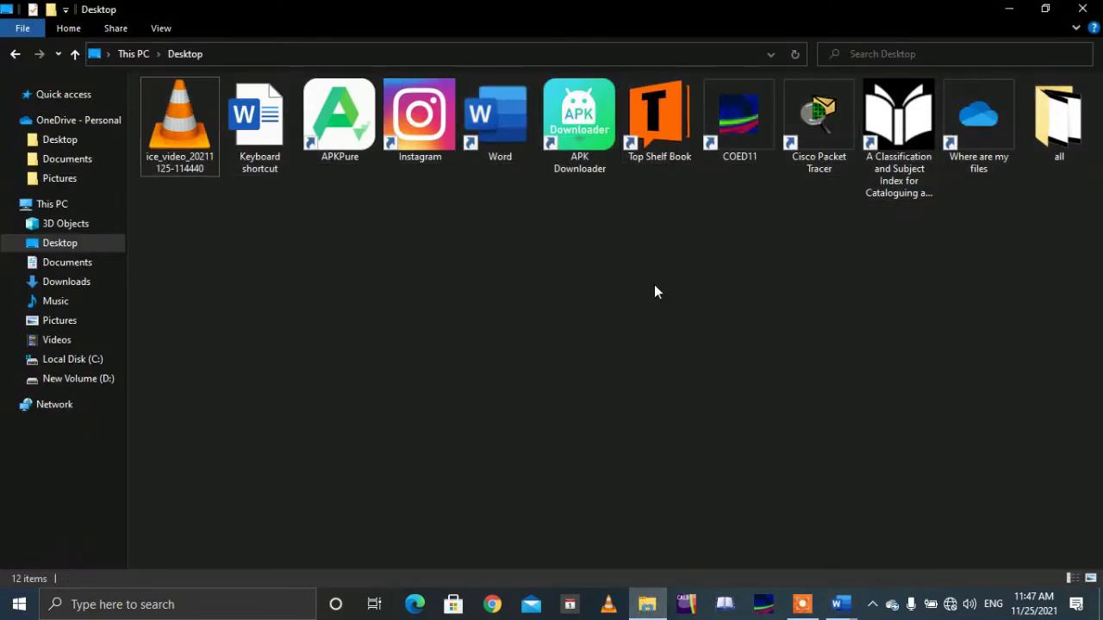
- Duplicate the Keyboard shortcut document on the Desktop as 'Keyboard shortcut - Copy', then return to Word
left_click(1068, 137)
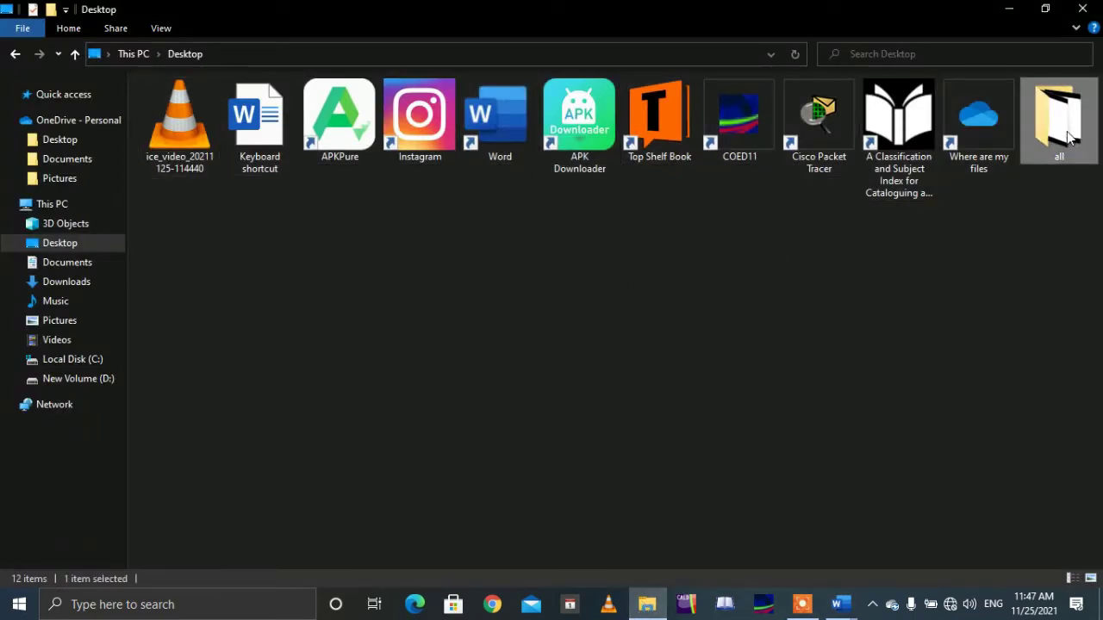
left_click(268, 157)
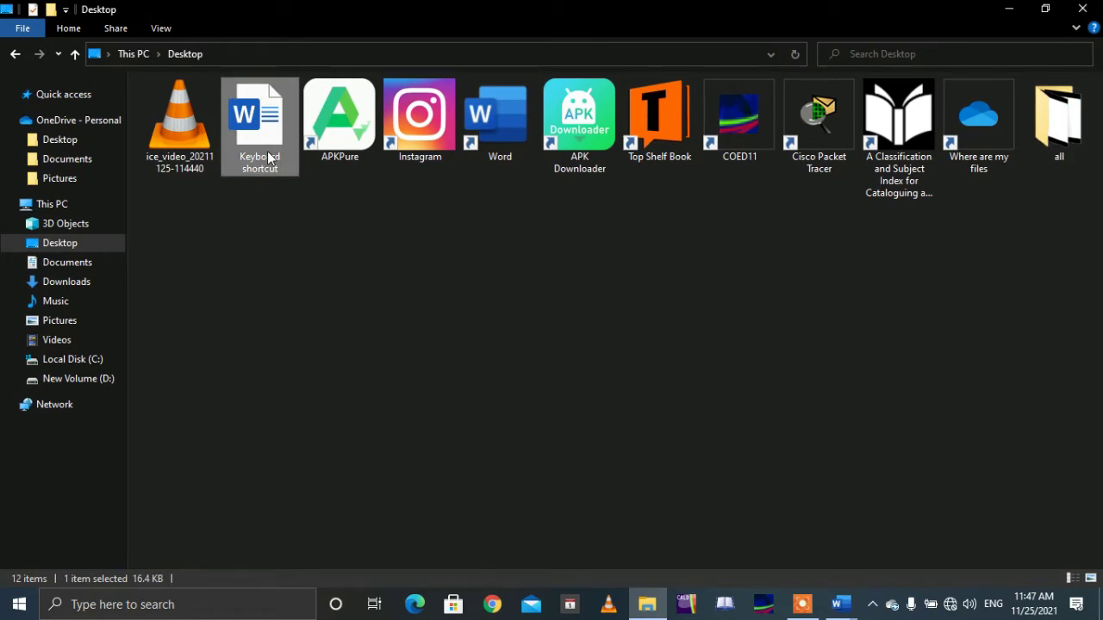
left_click(432, 343)
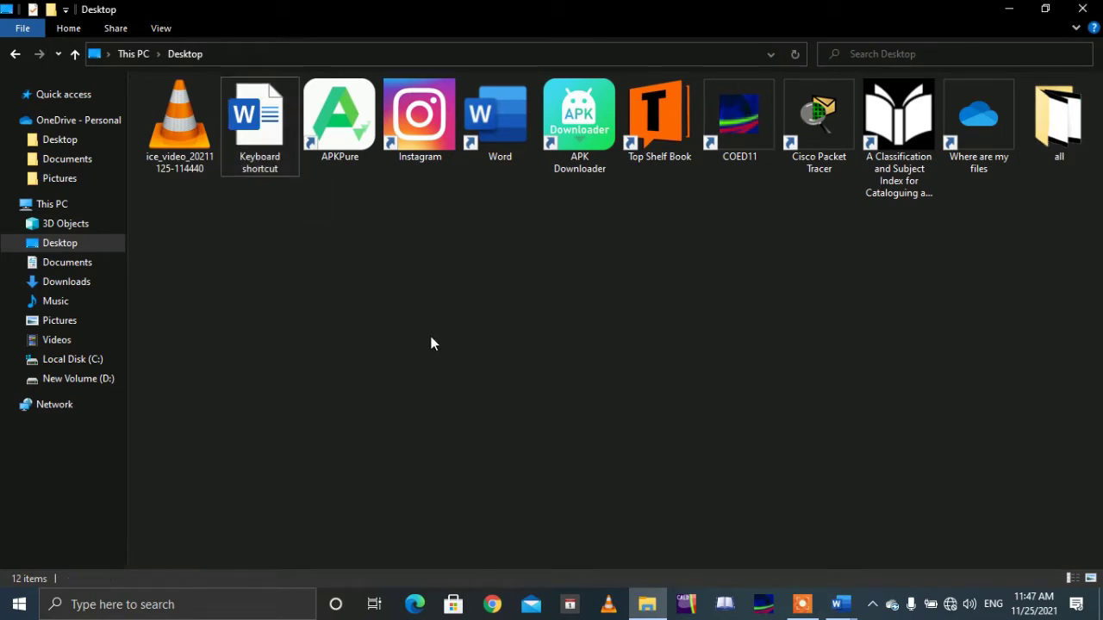
key("ctrl+v")
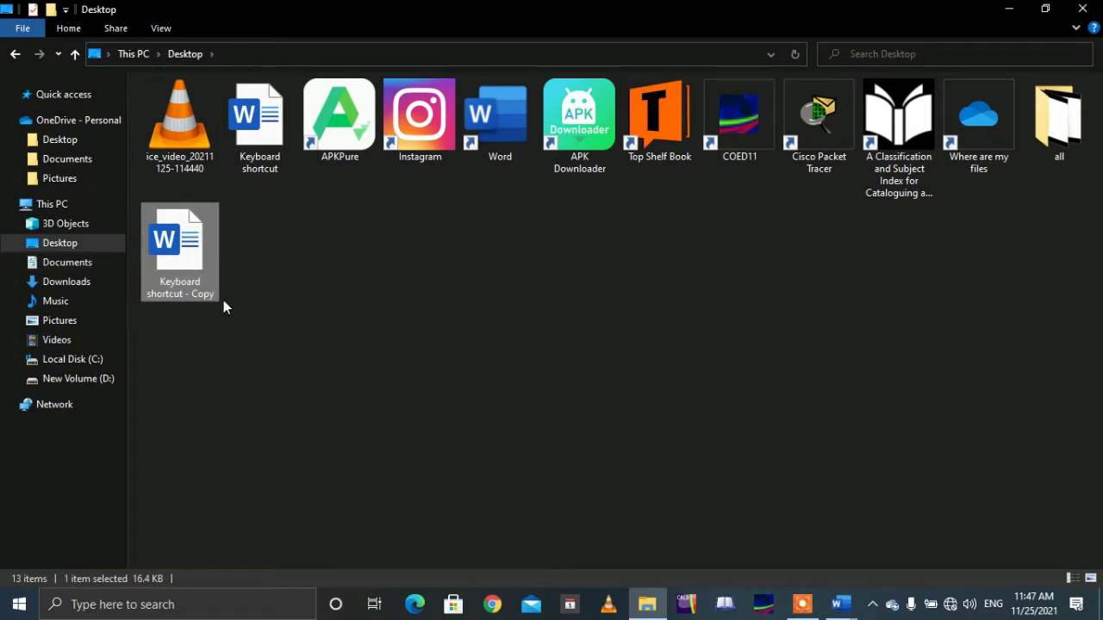
left_click(849, 608)
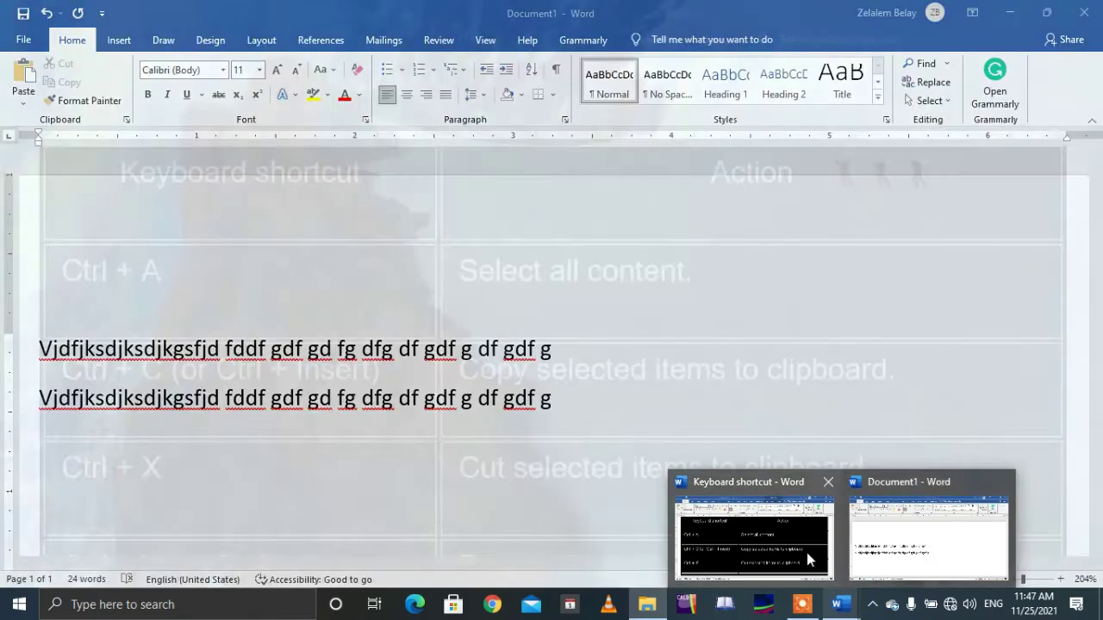
- Scroll the shortcut table to the copy, cut and paste rows, then return to the Desktop folder
left_click(806, 553)
left_click(257, 469)
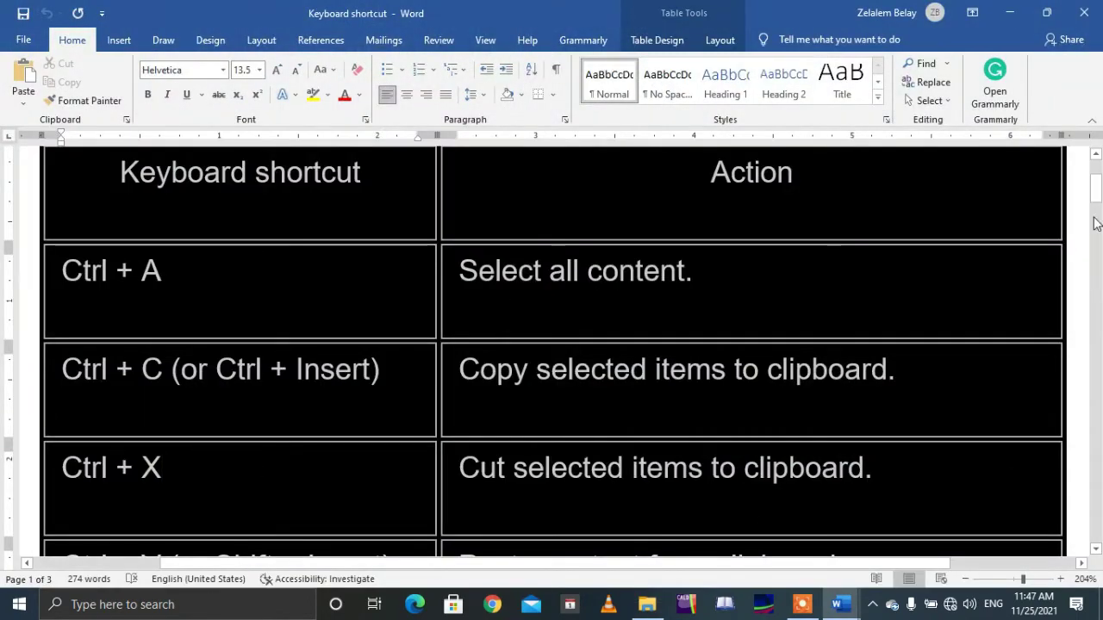
left_click_drag(1095, 198, 1096, 205)
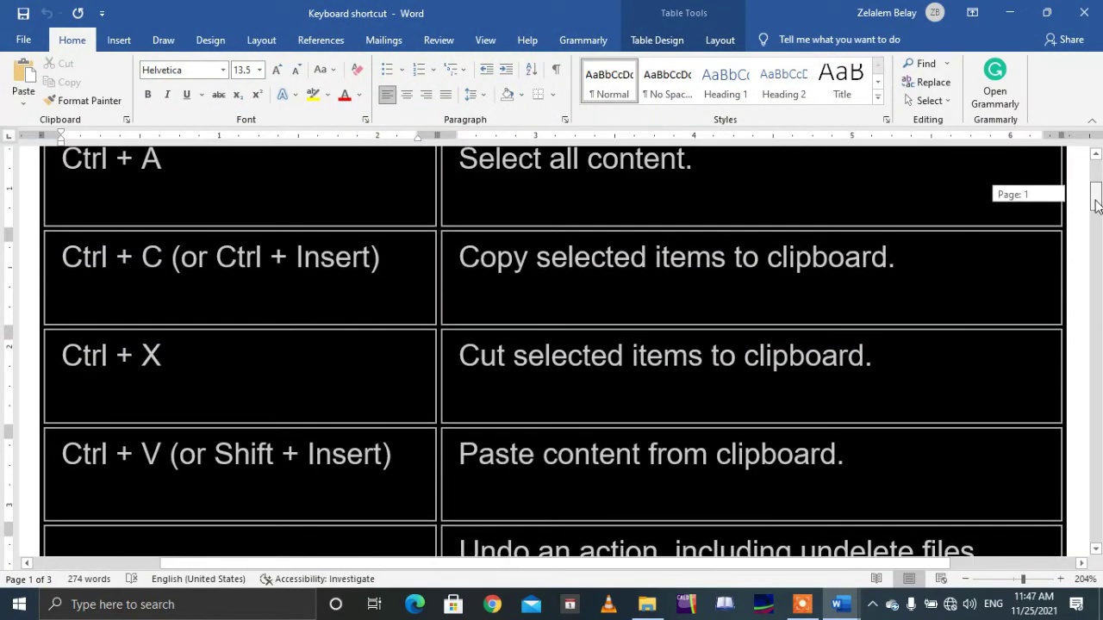
left_click(657, 614)
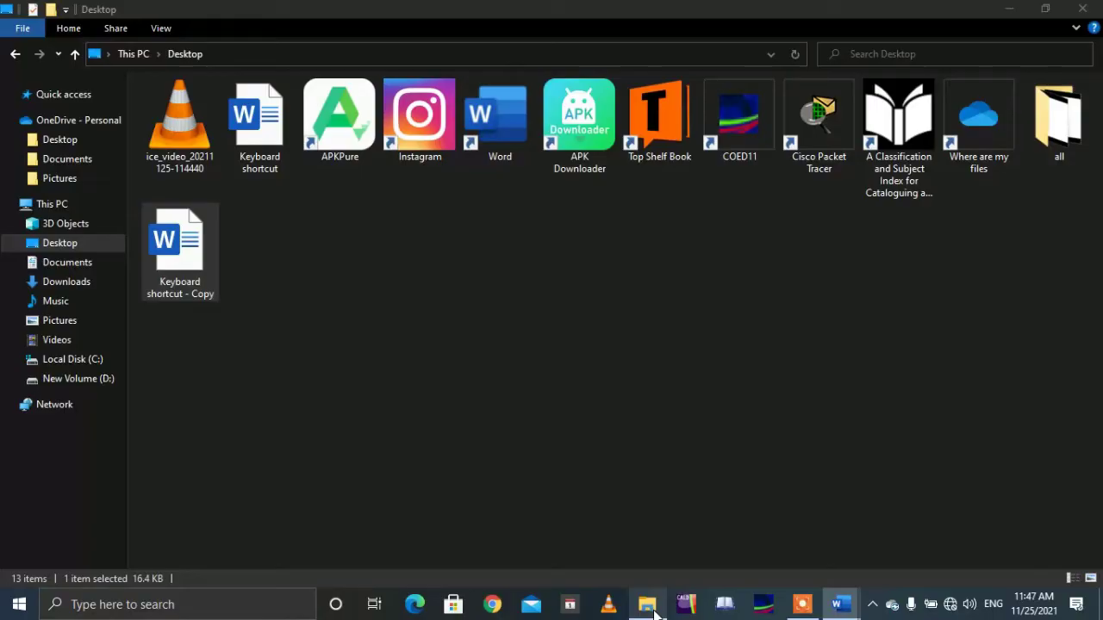
- Cut 'Keyboard shortcut - Copy' and paste it into a new Desktop folder named 'New folder'
left_click(266, 138)
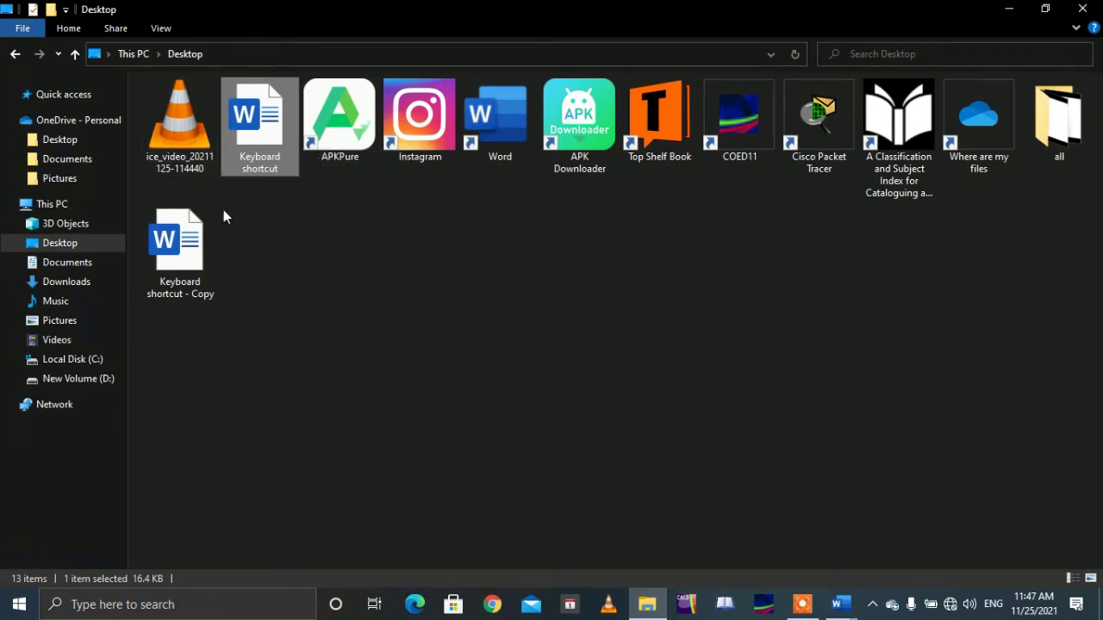
left_click(175, 268)
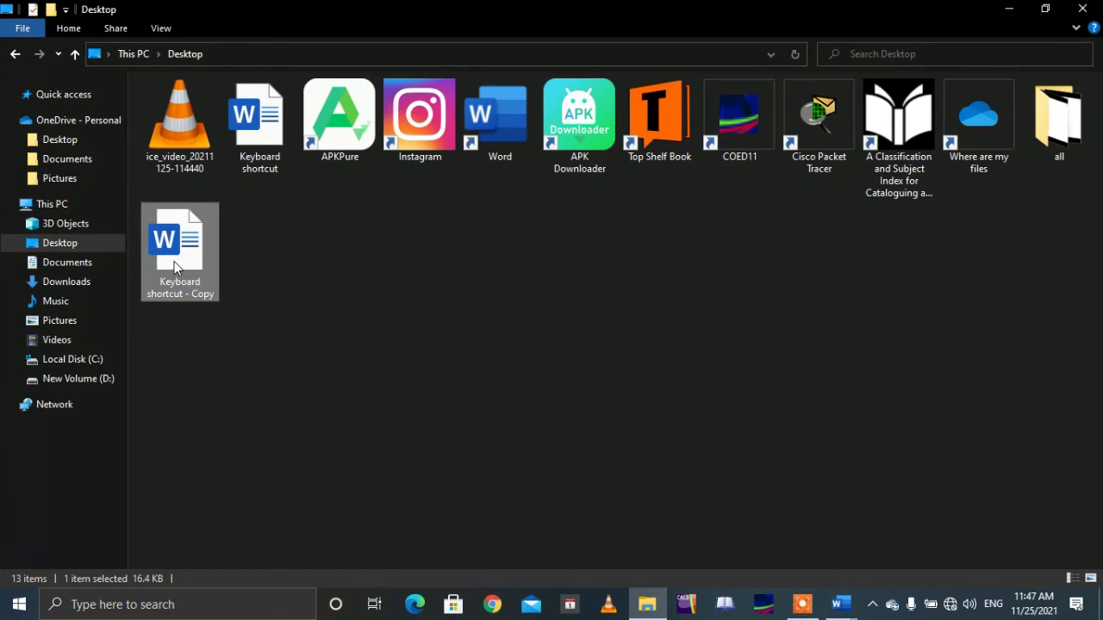
key("ctrl+x")
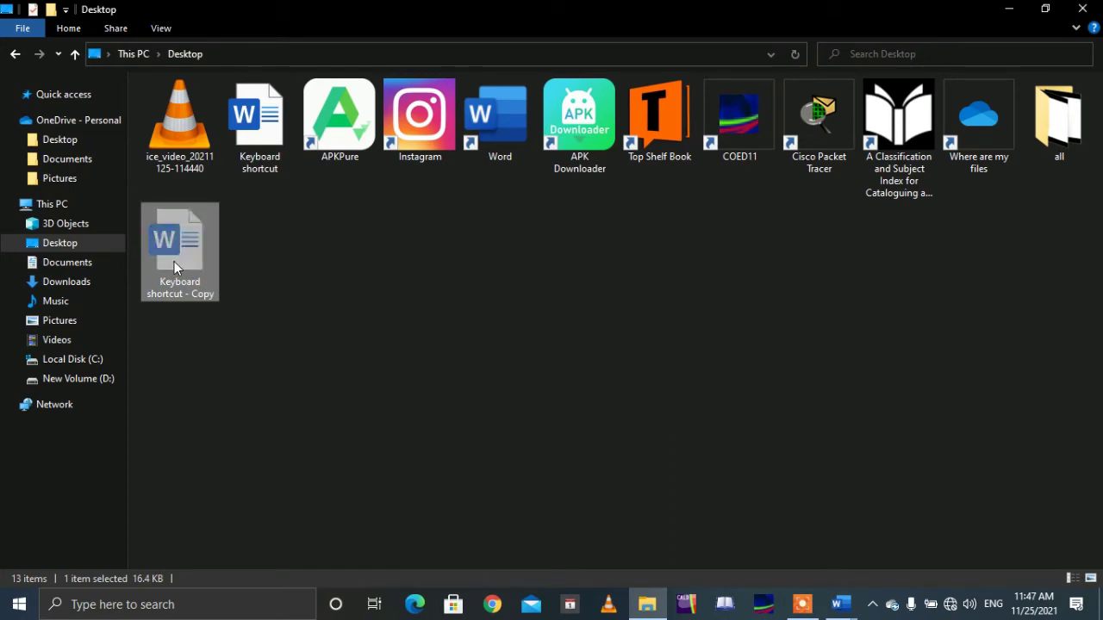
key("ctrl+shift+n")
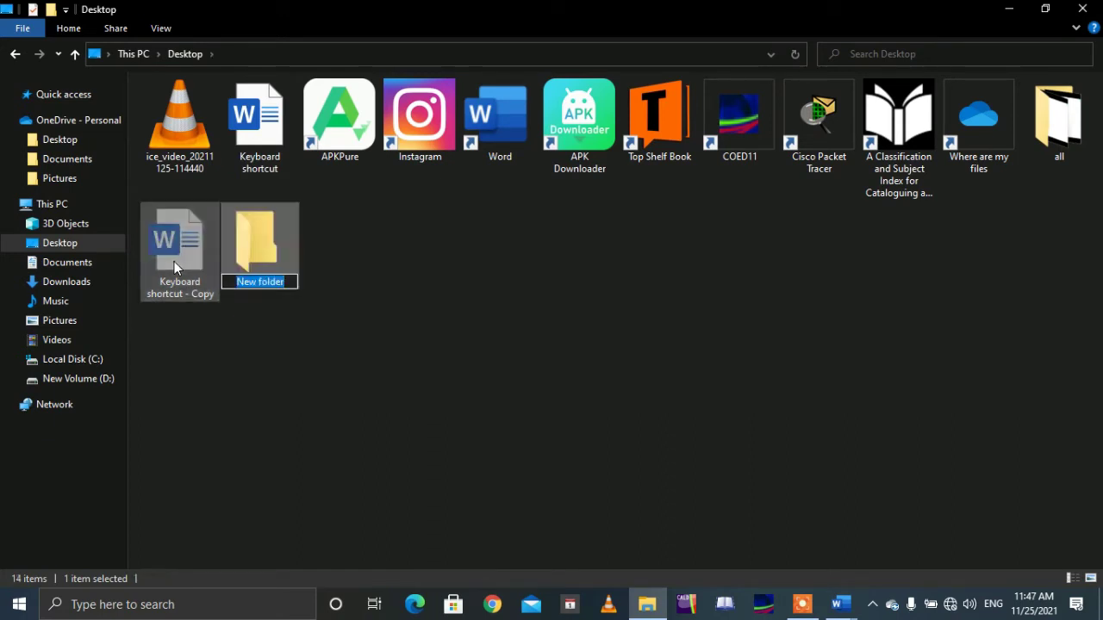
key("Return")
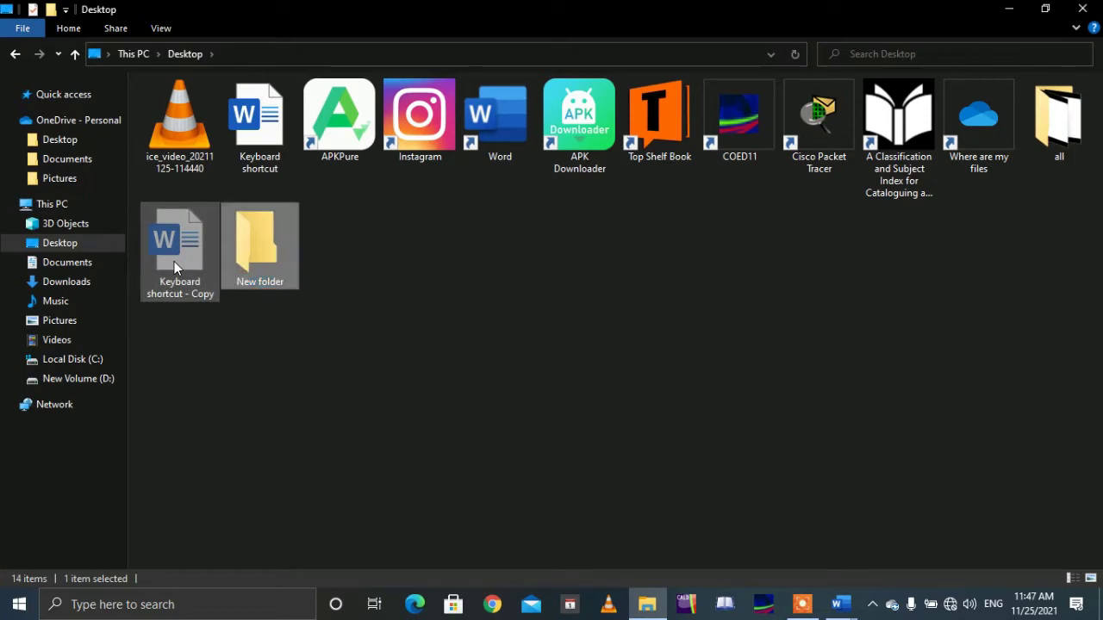
key("Return")
key("ctrl+v")
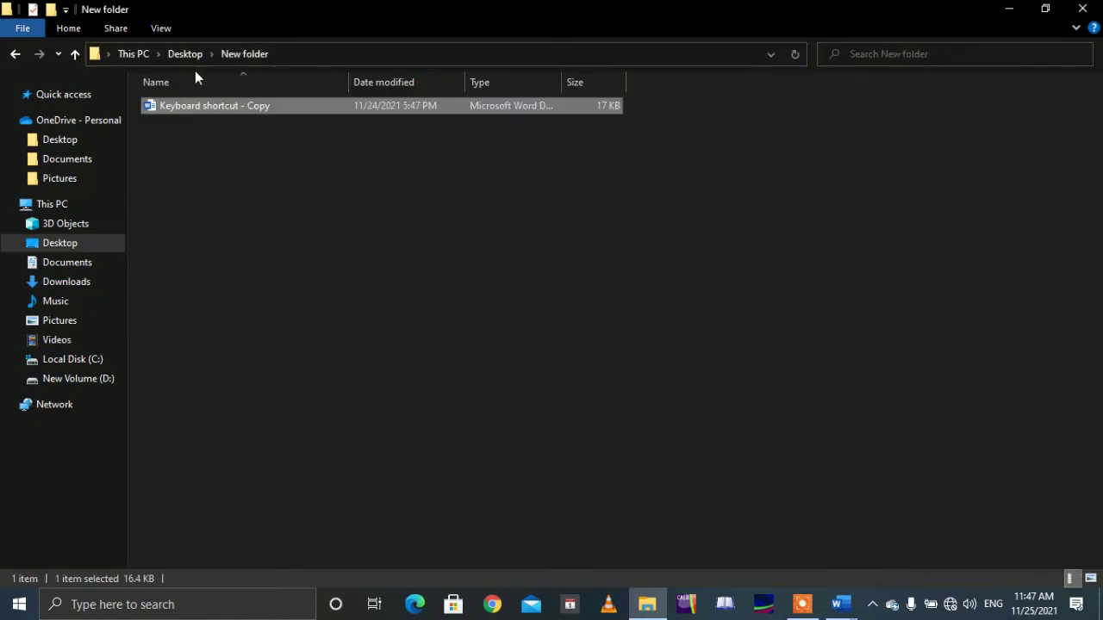
- Browse the Desktop folders, checking the moved document inside 'New folder'
left_click(15, 54)
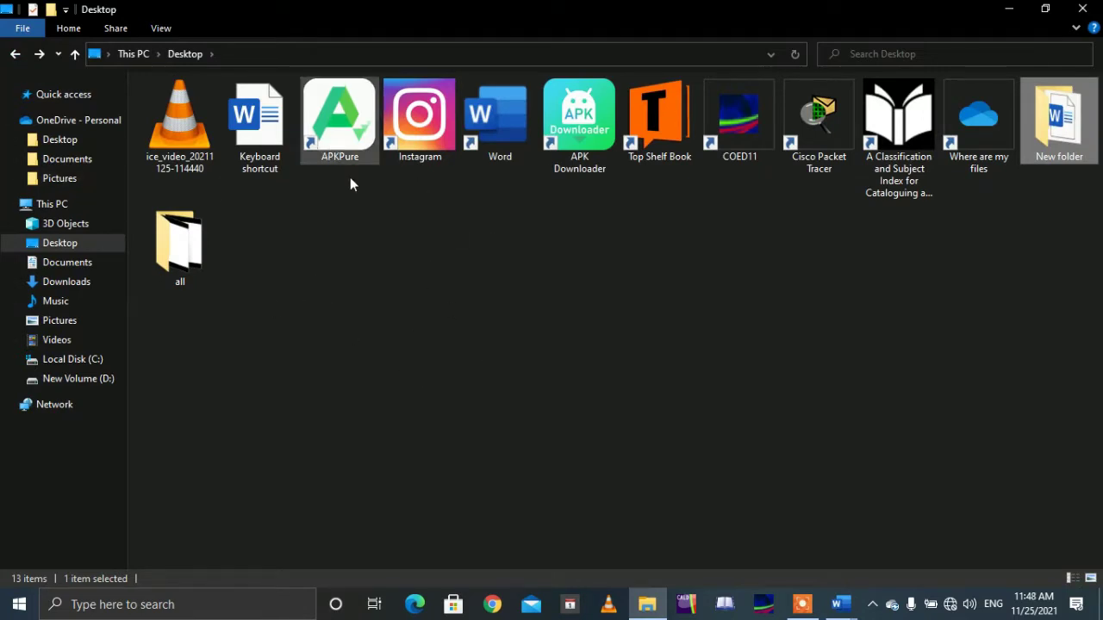
left_click(620, 251)
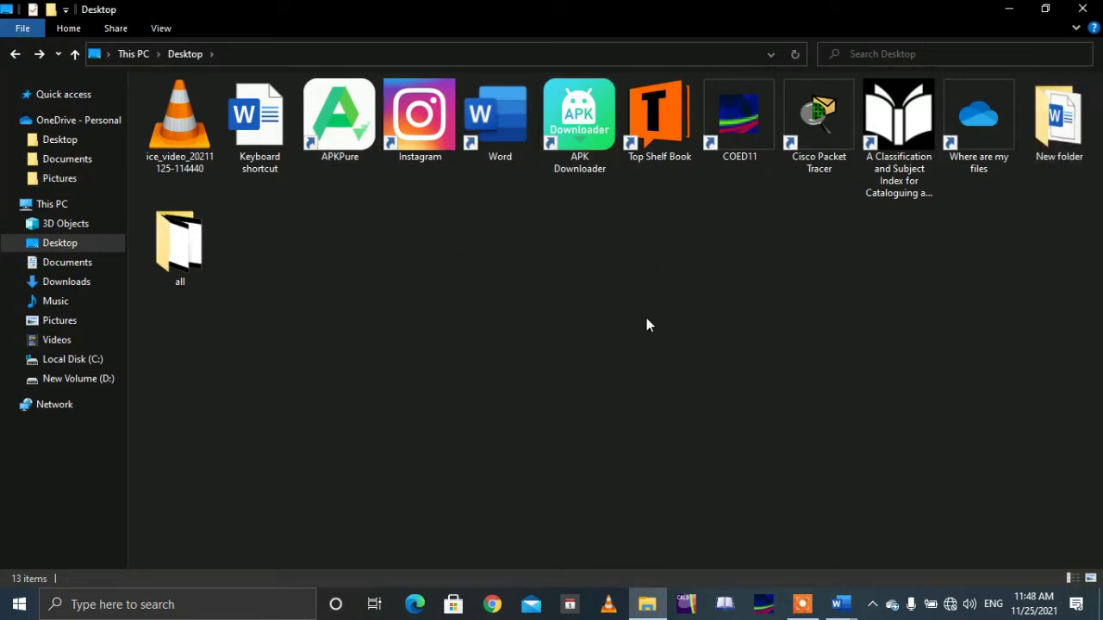
double_click(181, 269)
left_click(13, 54)
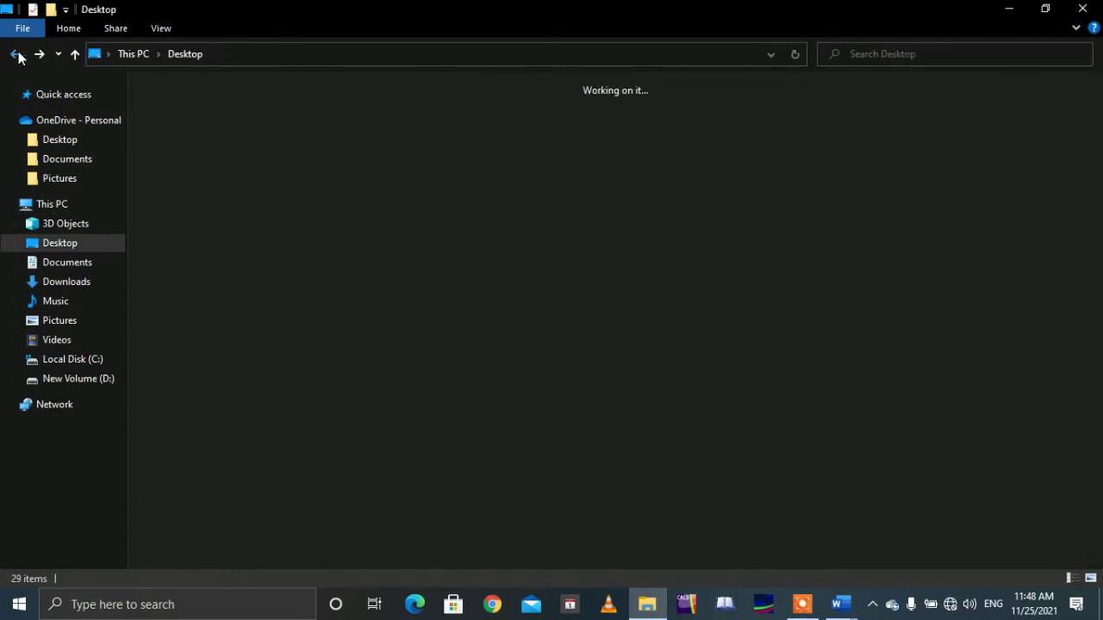
key("Left")
key("Return")
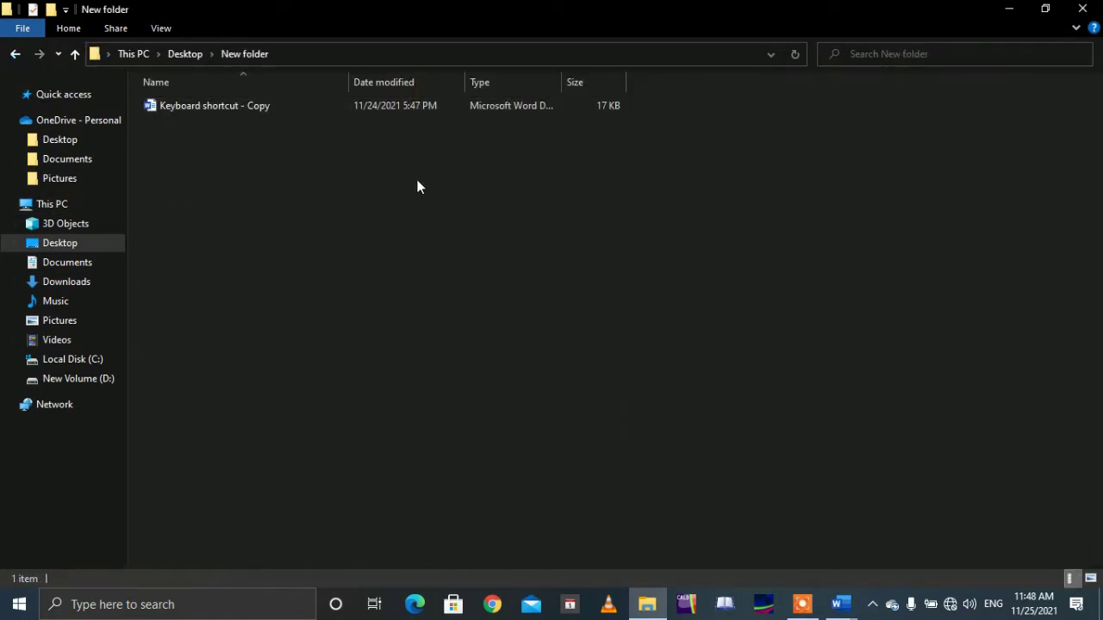
left_click(16, 55)
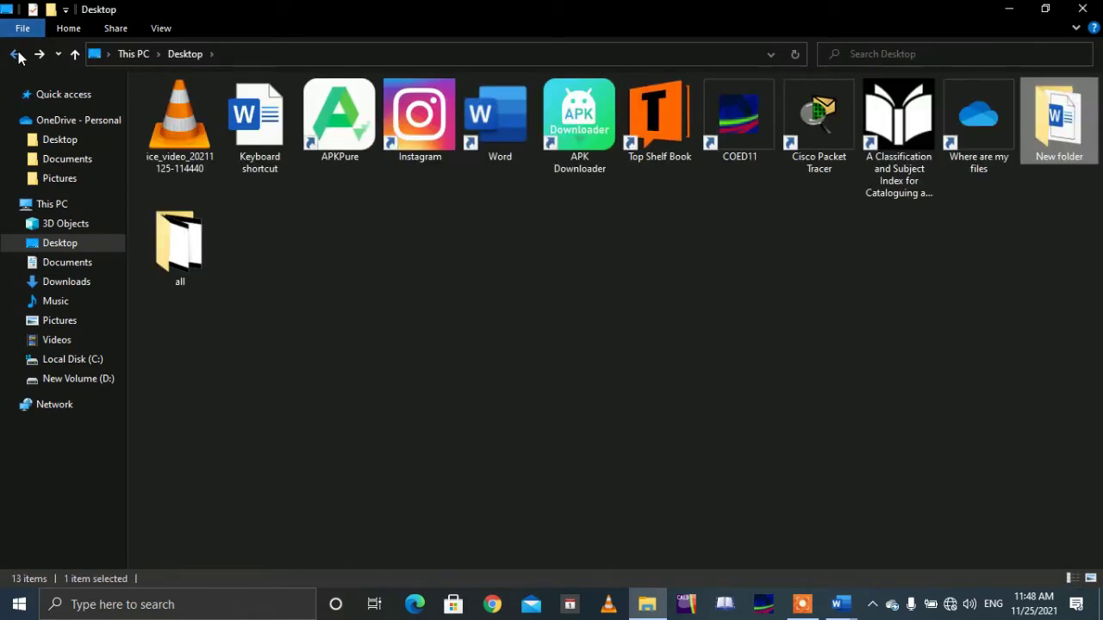
- Copy and paste 'Keyboard shortcut' onto the Desktop, then permanently delete the pasted copy with Shift+Delete
left_click(267, 124)
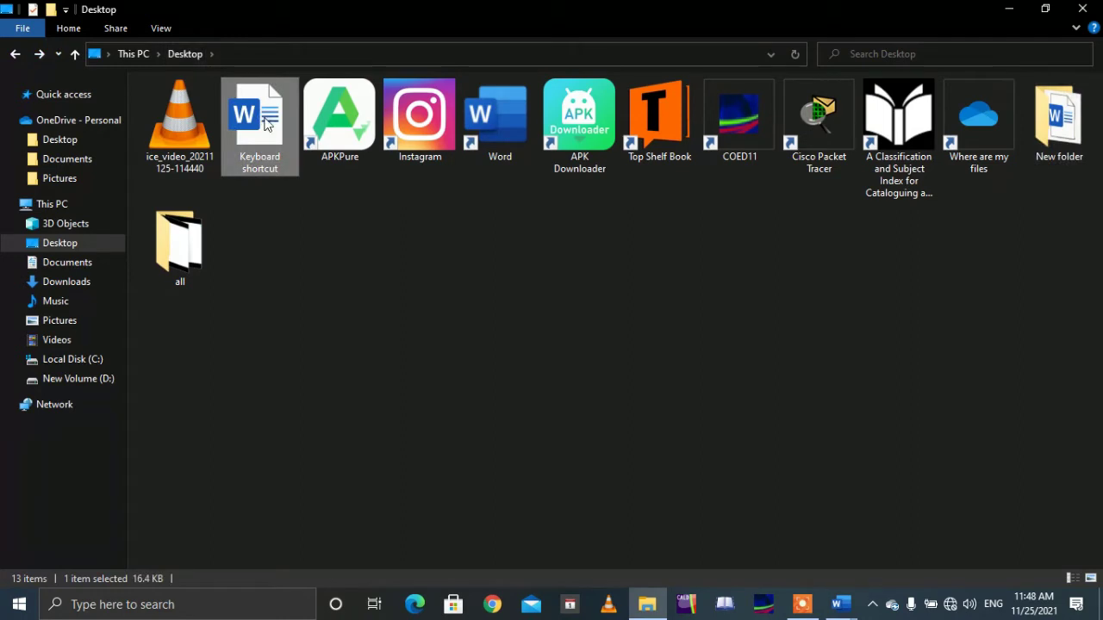
right_click(267, 124)
left_click(84, 492)
right_click(438, 330)
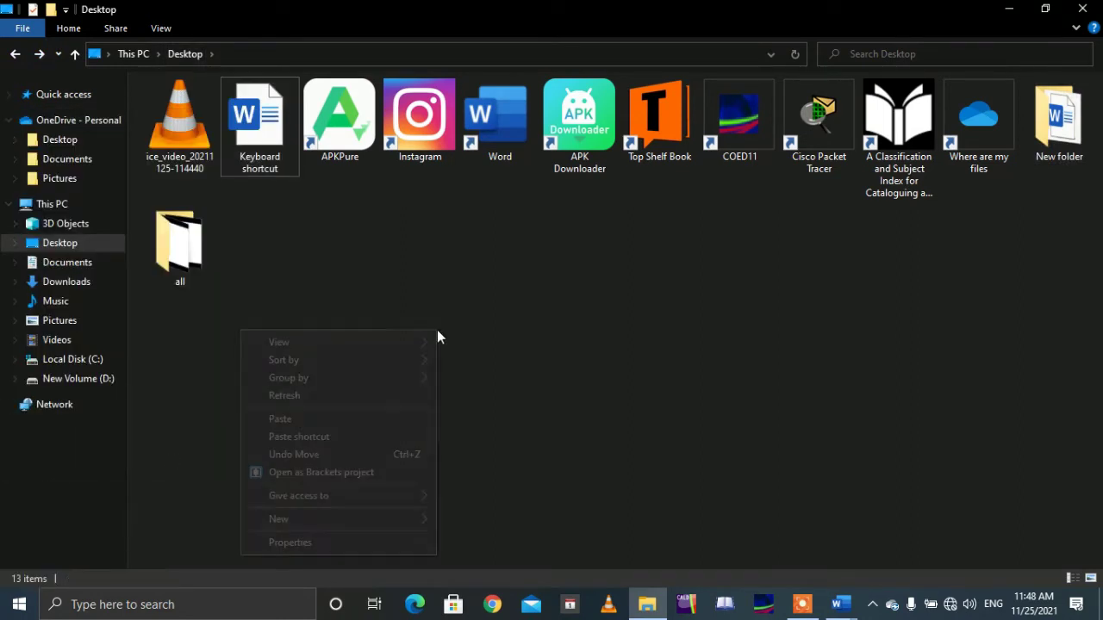
left_click(324, 420)
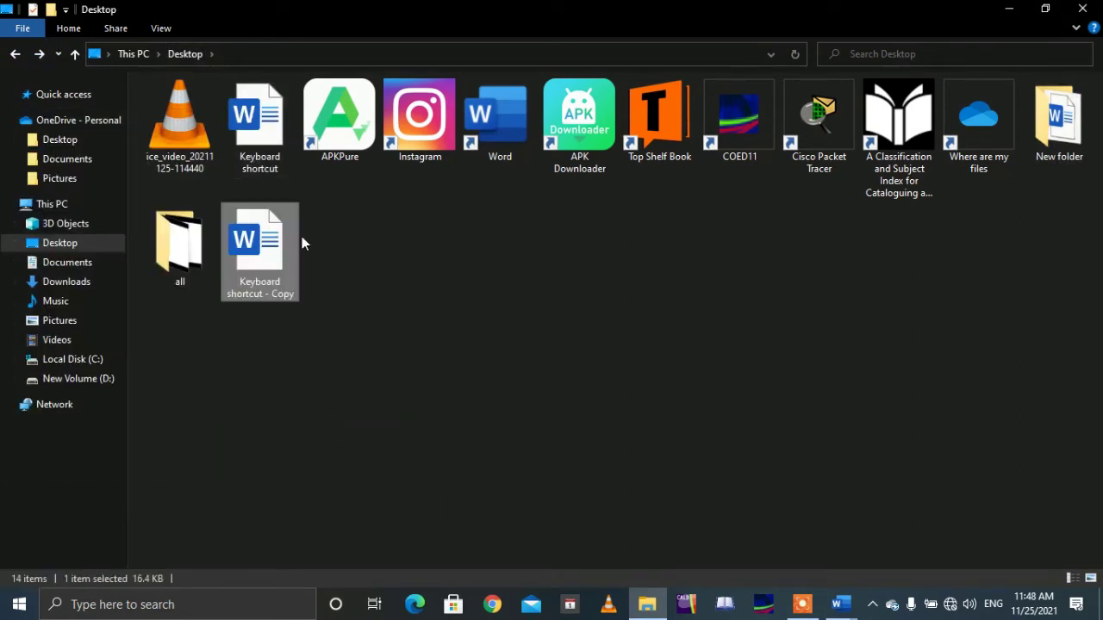
key("shift+Delete")
key("Return")
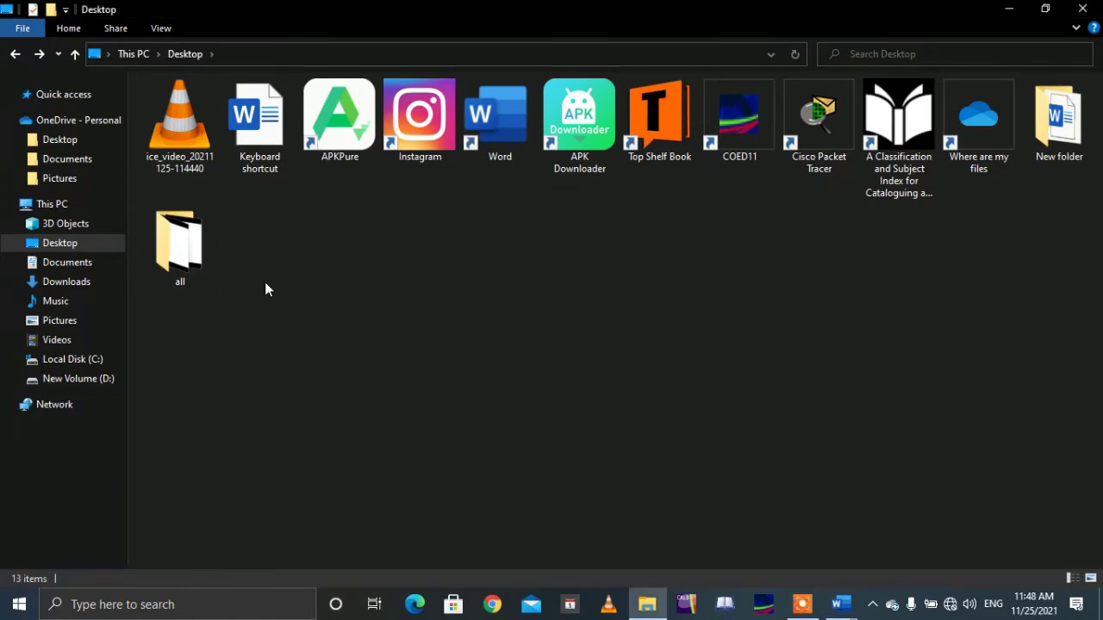
mouse_move(839, 603)
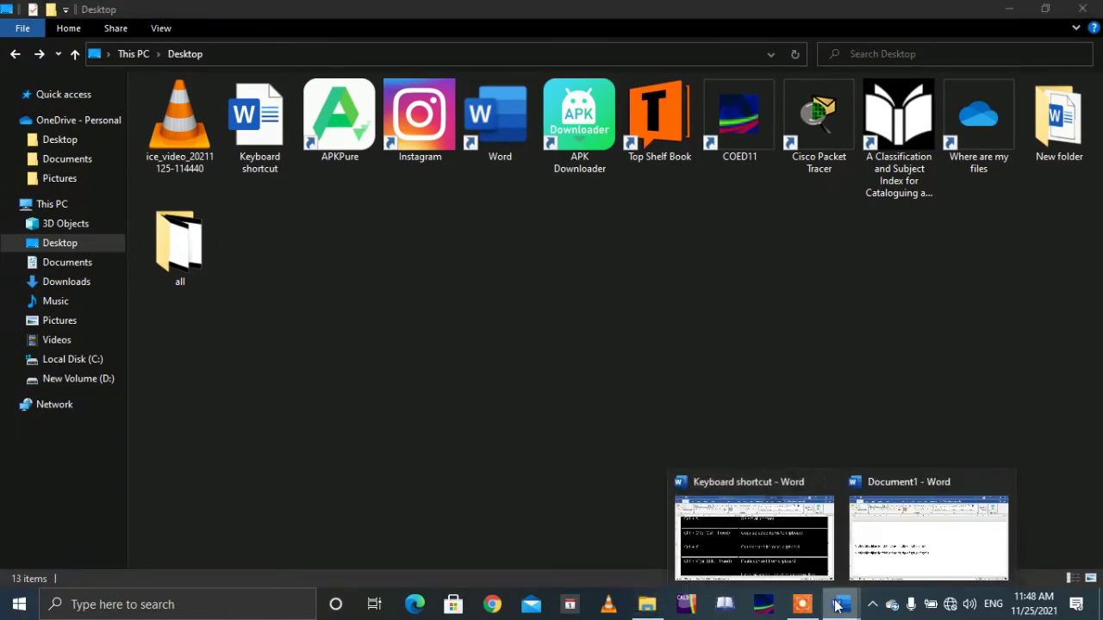
left_click(765, 525)
- Place the caret in the Ctrl + V row of the shortcut table, then switch to Document1
left_click(424, 452)
left_click_drag(1096, 197, 1097, 214)
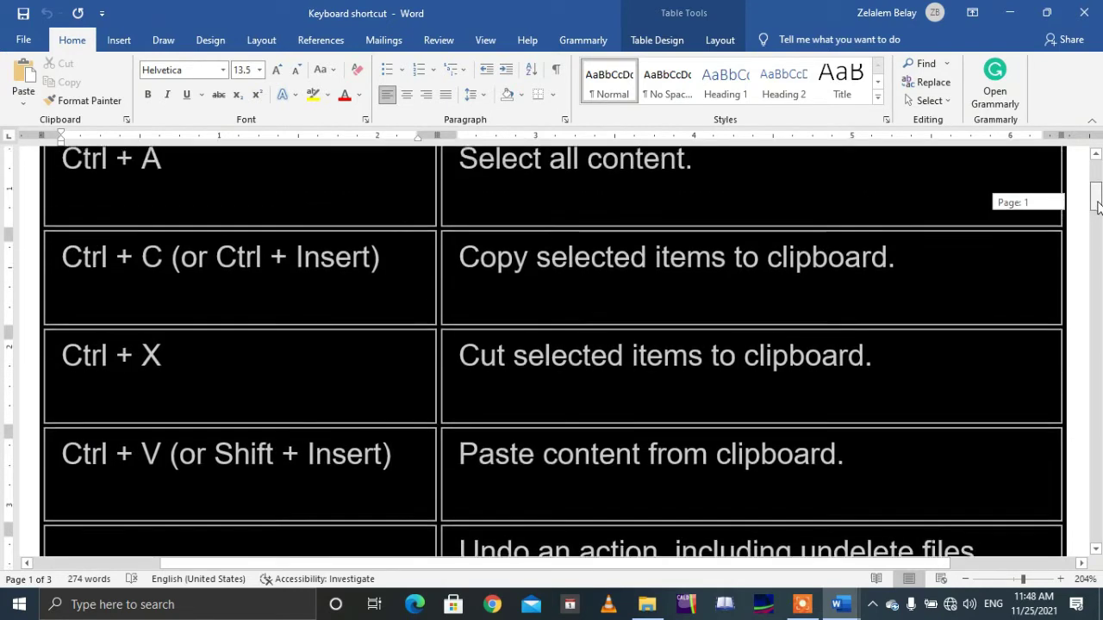
left_click_drag(1097, 214, 1097, 234)
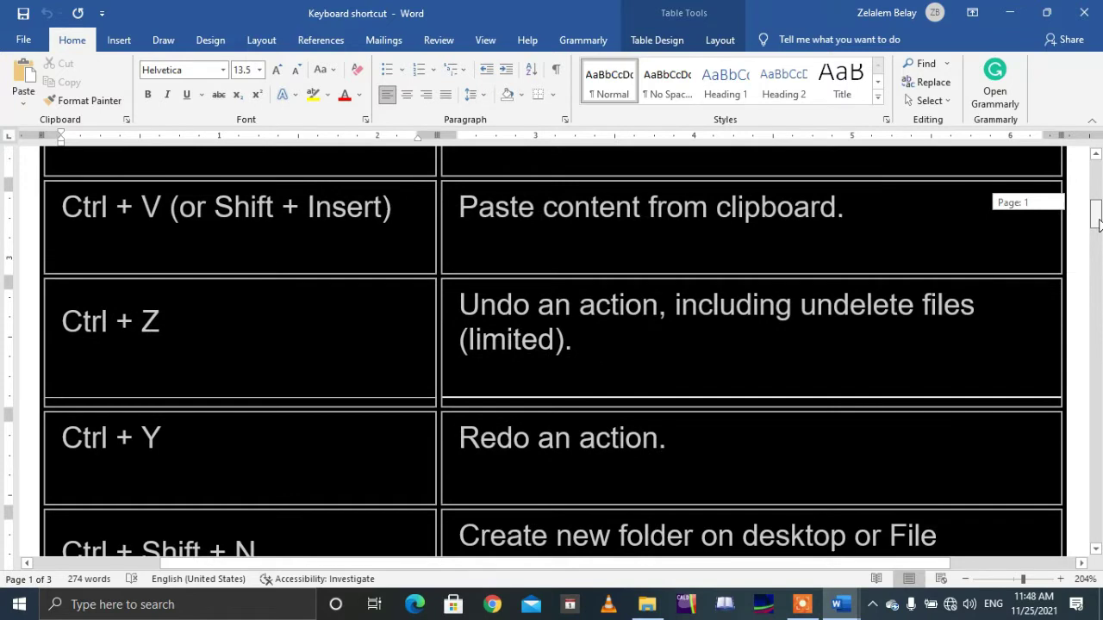
mouse_move(837, 603)
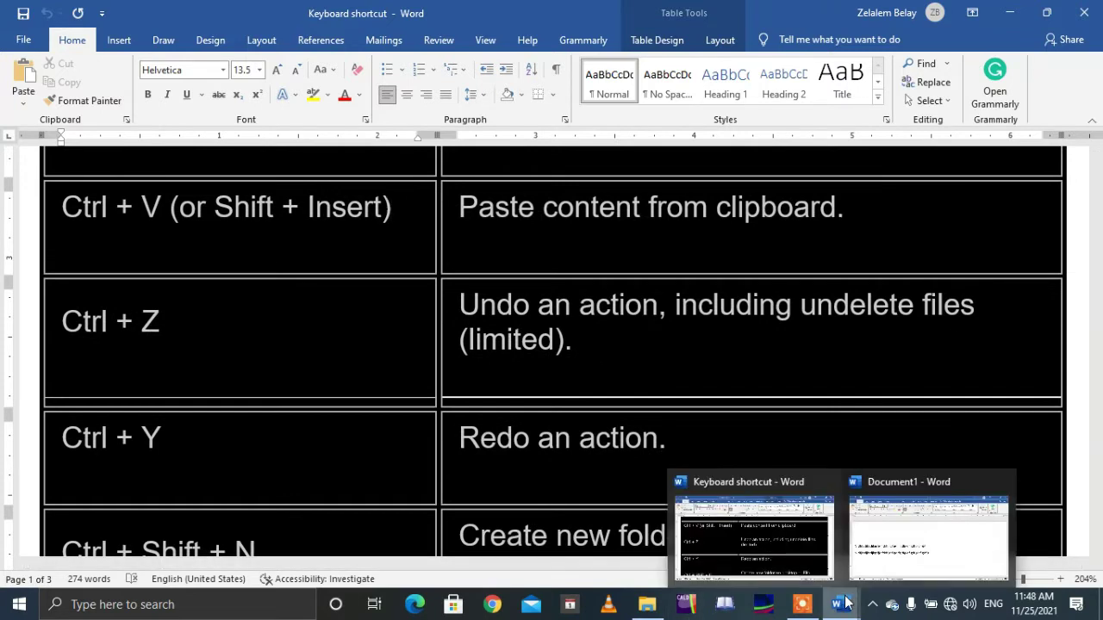
left_click(913, 543)
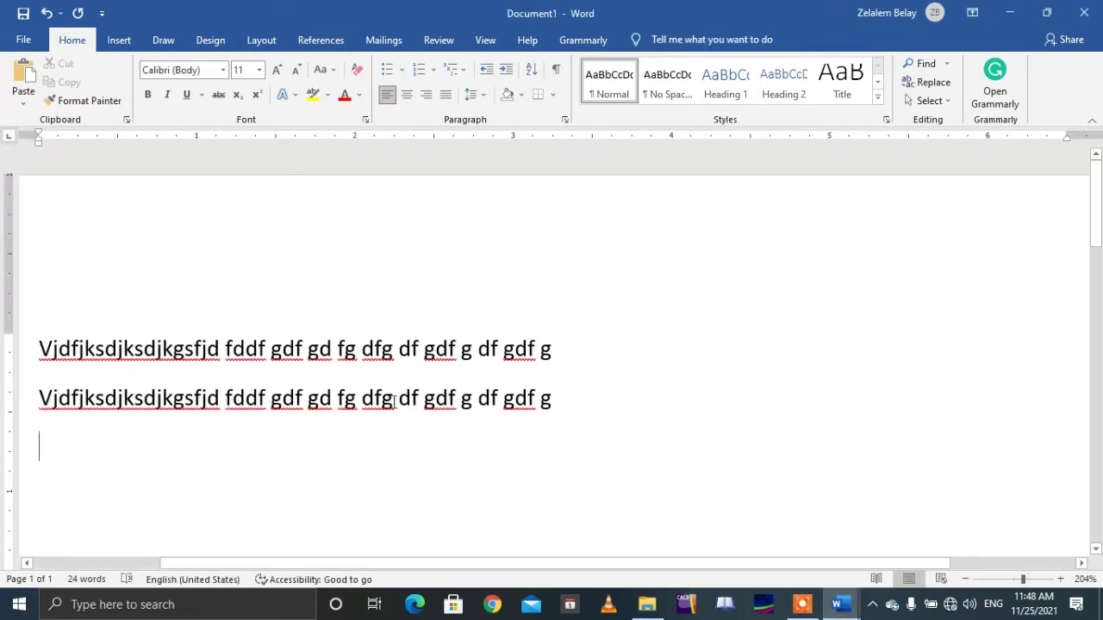
- Paste the copied sample line several more times below Document1's second line
left_click_drag(591, 405, 80, 422)
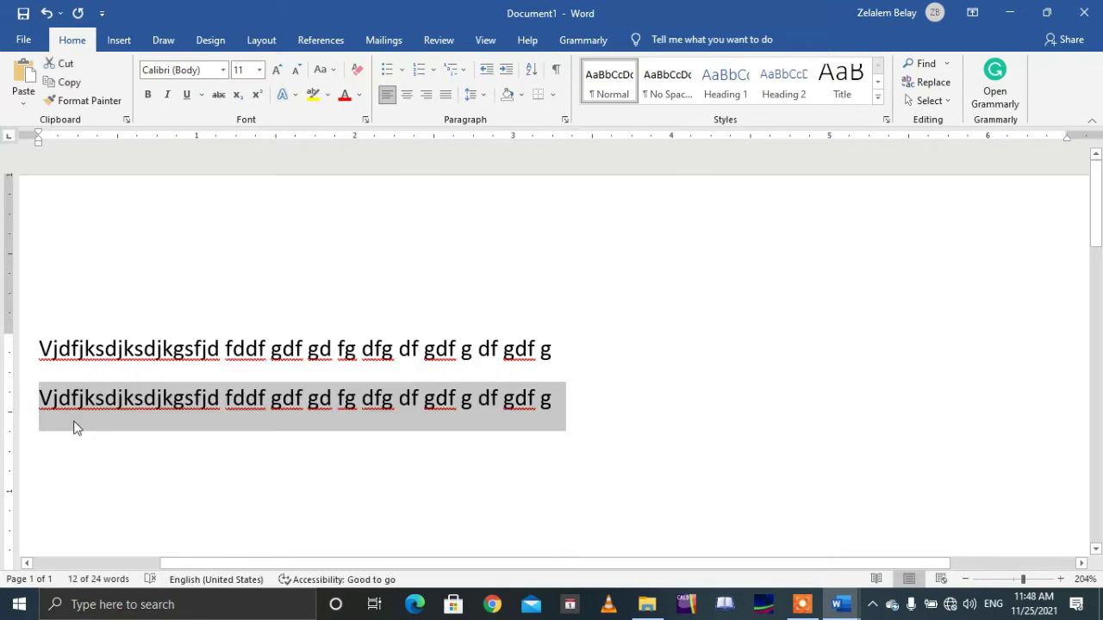
left_click(136, 471)
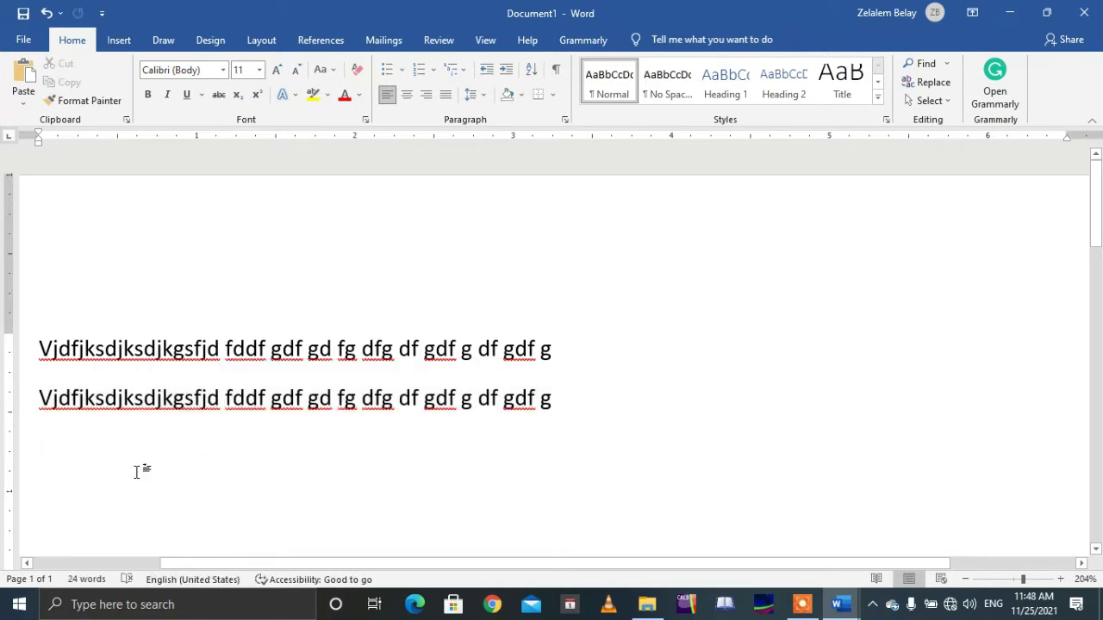
key("ctrl+v")
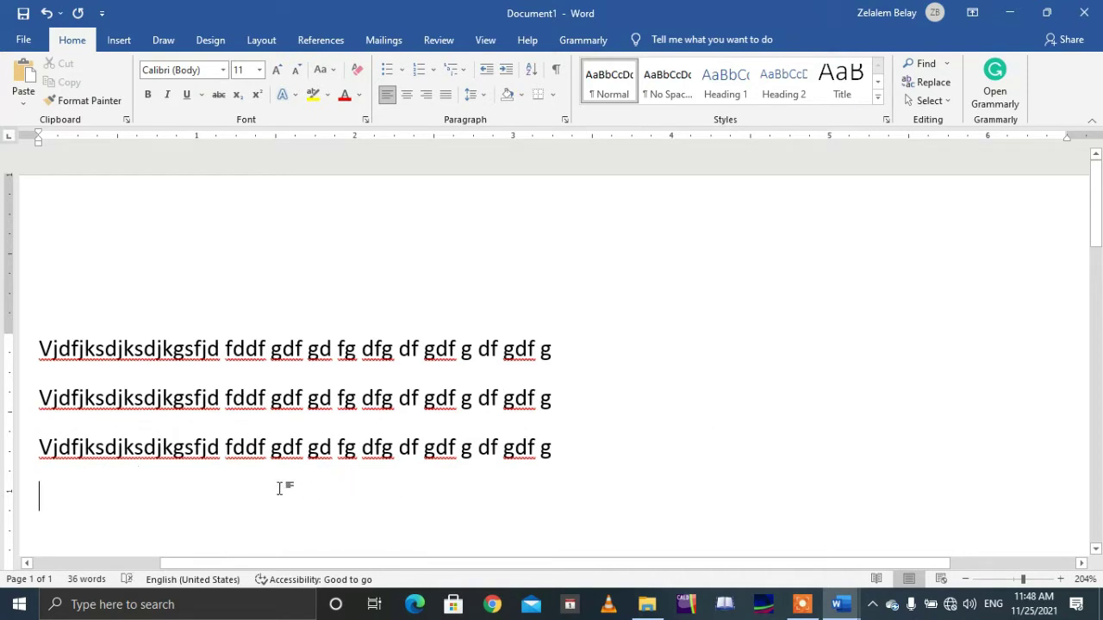
right_click(279, 488)
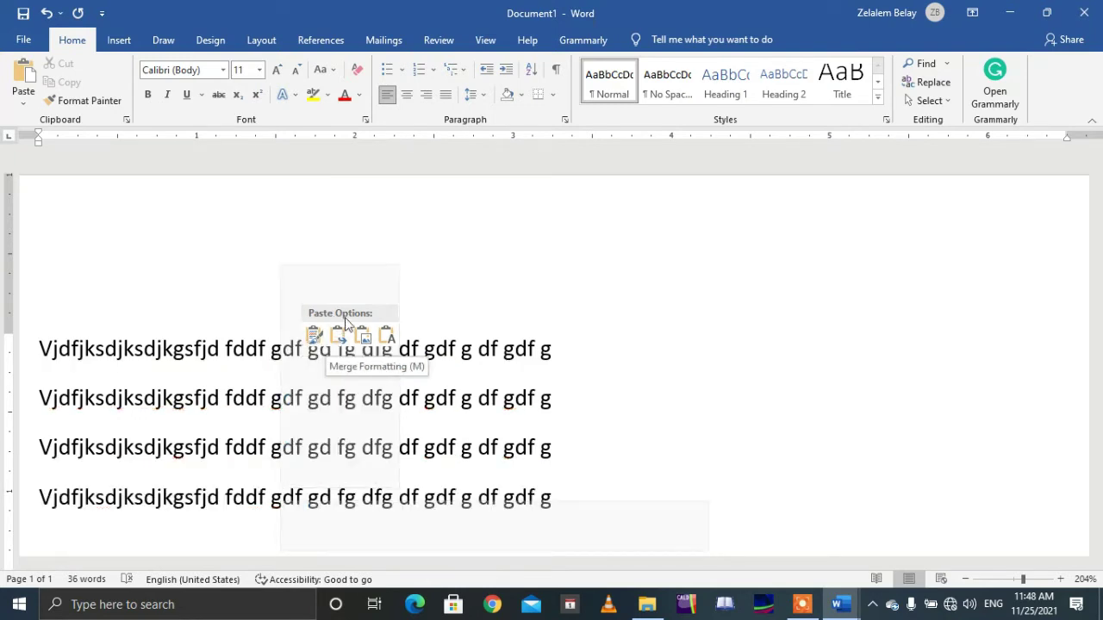
left_click(608, 458)
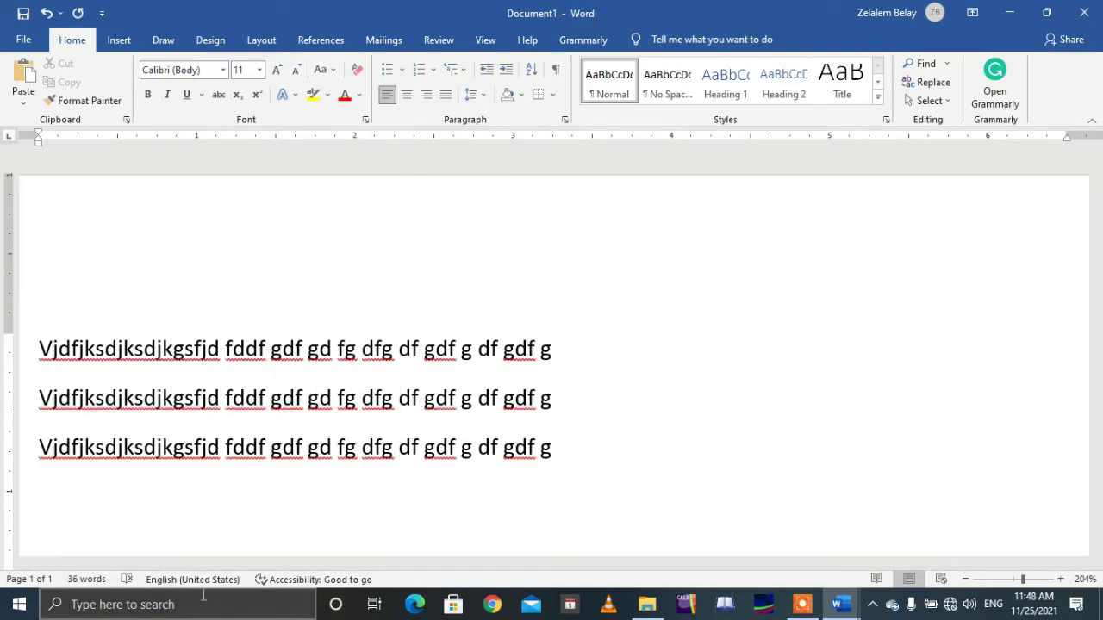
key("ctrl+v")
key("ctrl+v")
key("ctrl+v")
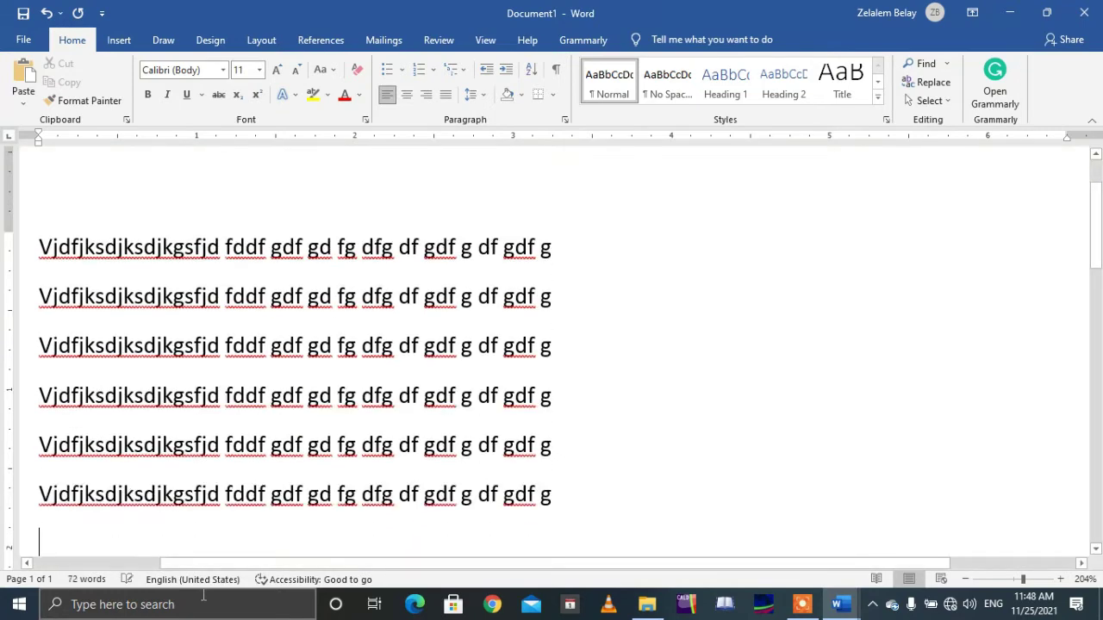
key("ctrl+v")
key("ctrl+v")
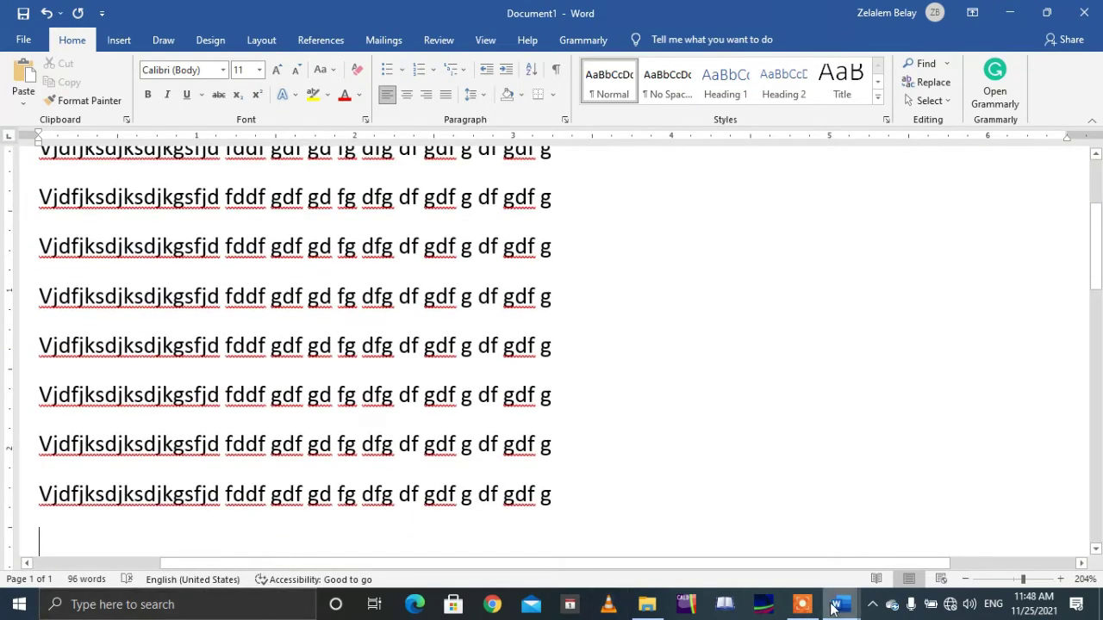
mouse_move(838, 605)
left_click(754, 530)
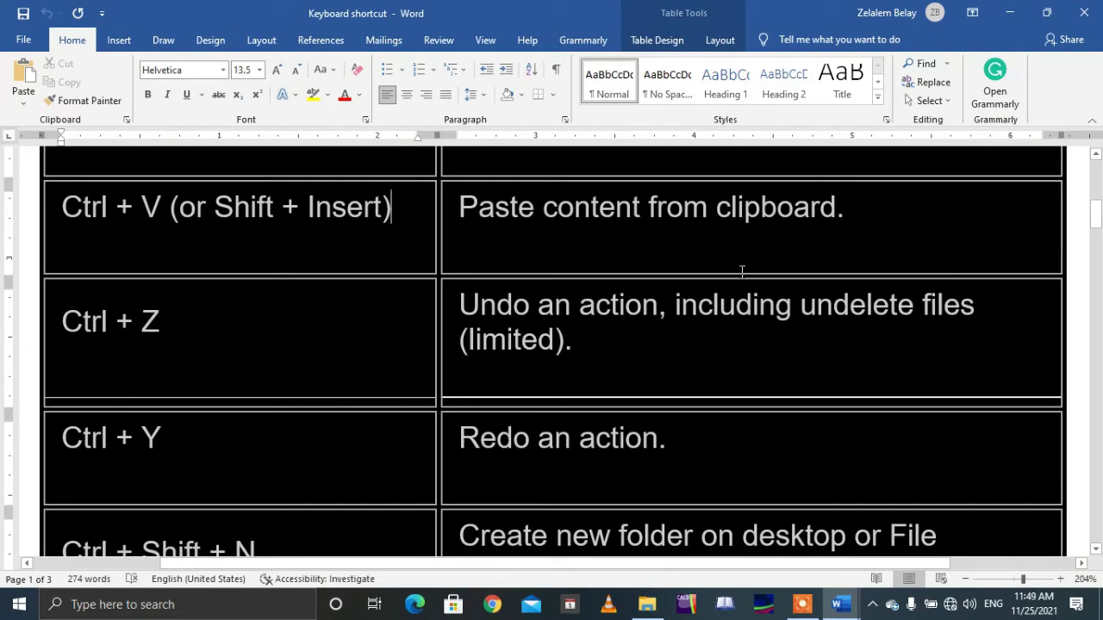
- Click through the Ctrl + V, Ctrl + Z and Ctrl + Y table rows, then switch to Document1
left_click(52, 209)
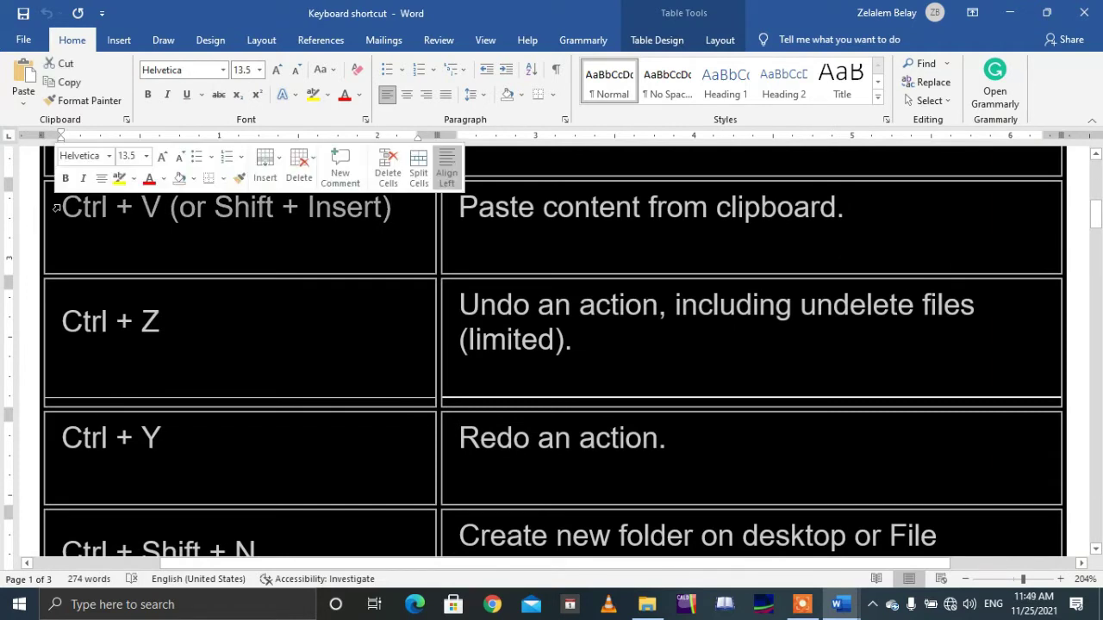
left_click(209, 323)
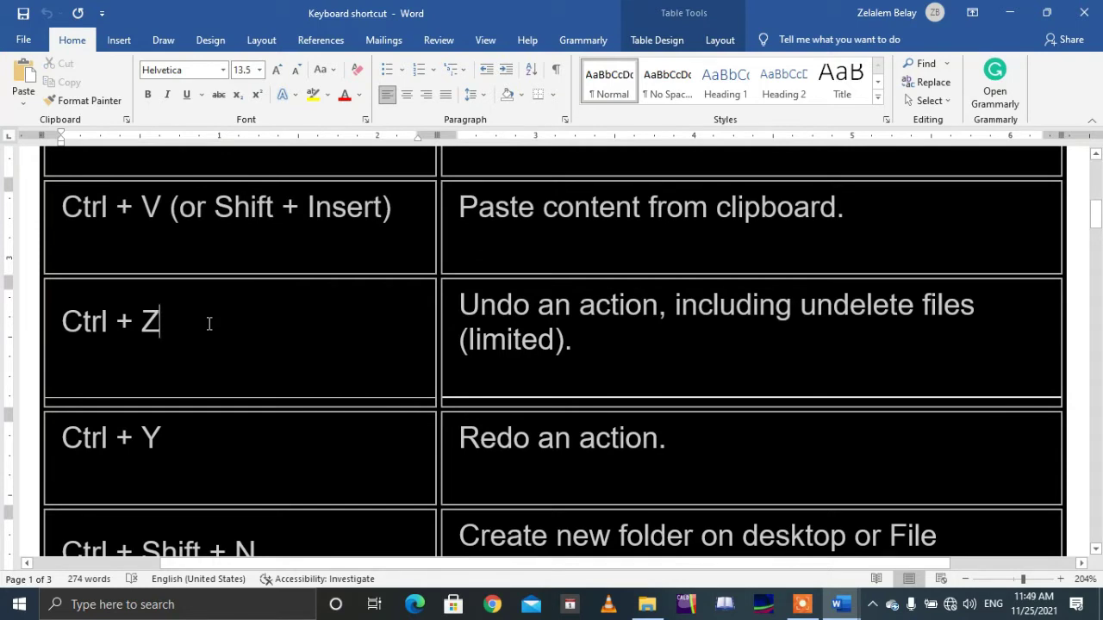
left_click(217, 430)
mouse_move(840, 603)
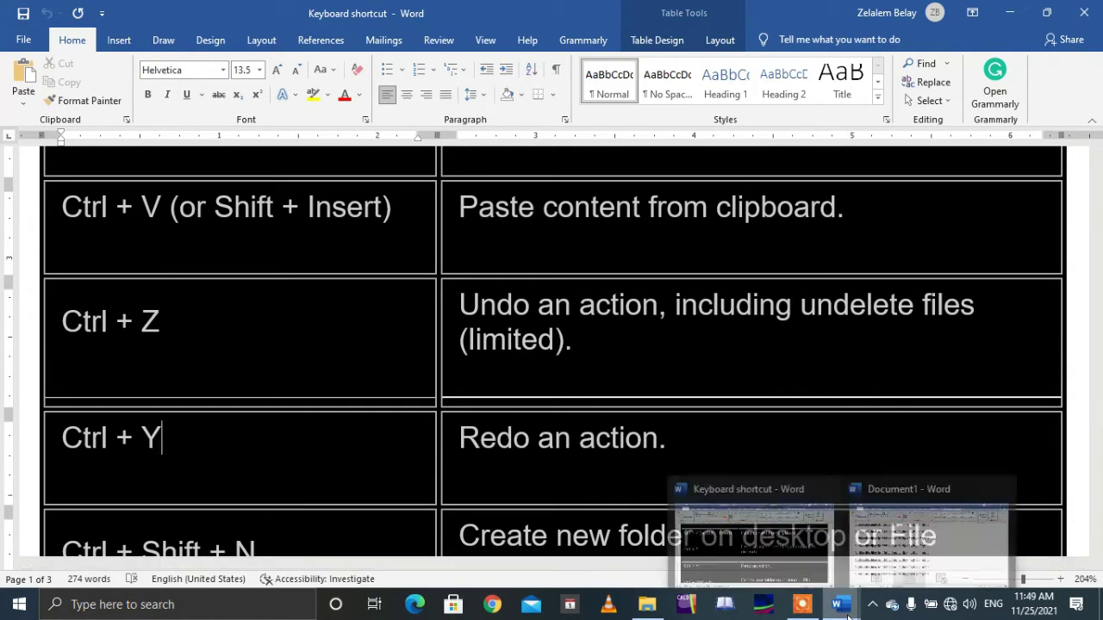
left_click(920, 534)
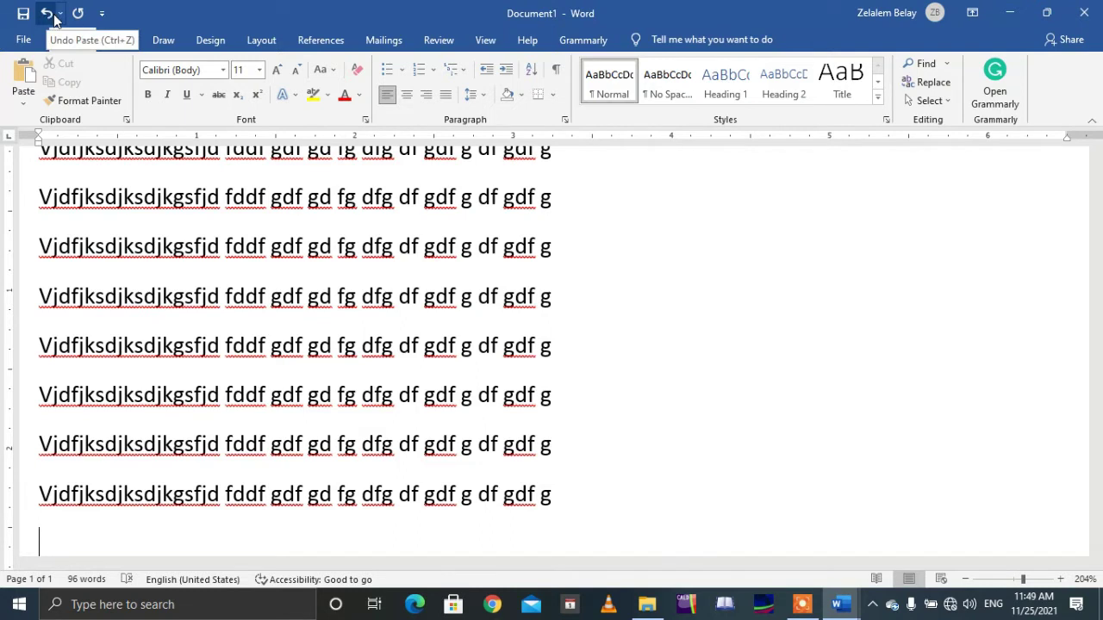
- Undo the pasted duplicates with the Undo button until only one sample line remains
left_click(75, 15)
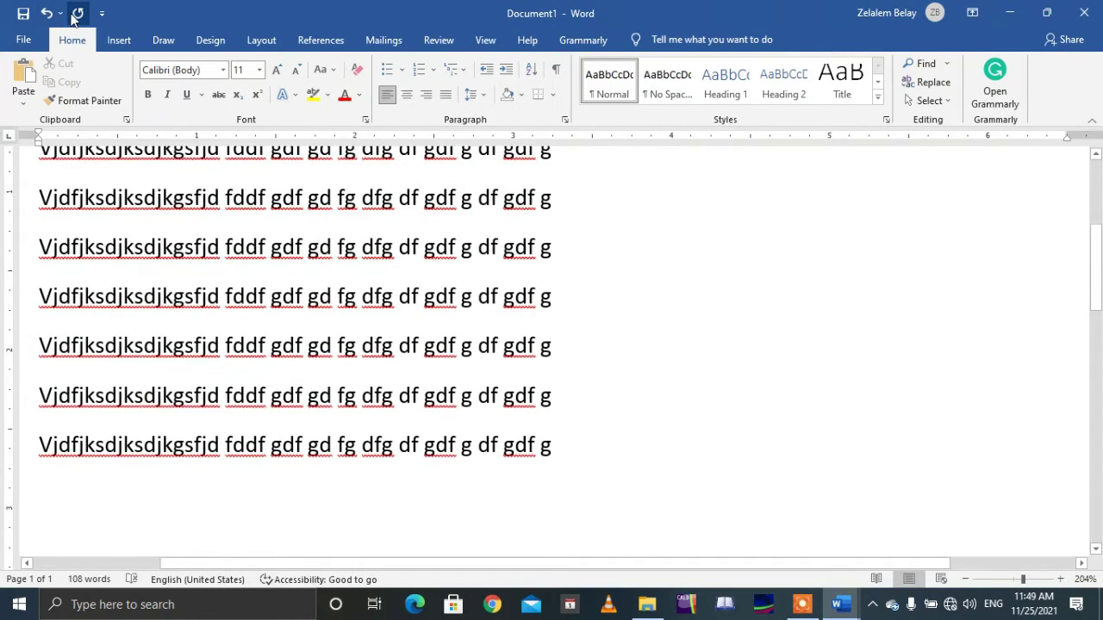
left_click(47, 19)
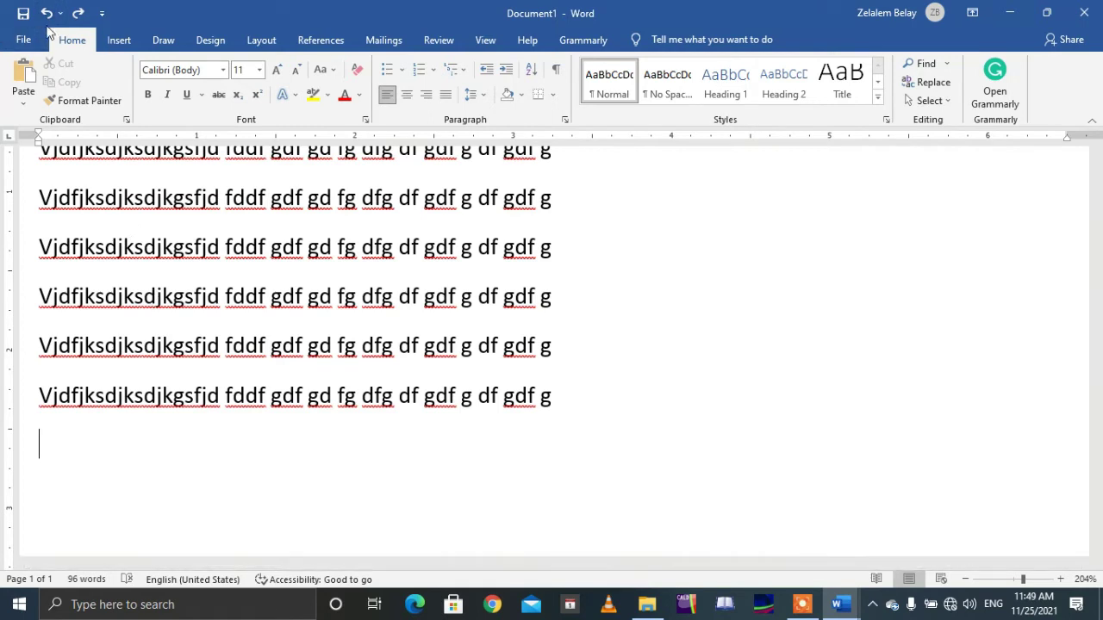
left_click(48, 19)
left_click(47, 19)
left_click(47, 19)
left_click(47, 19)
left_click(47, 19)
left_click(48, 19)
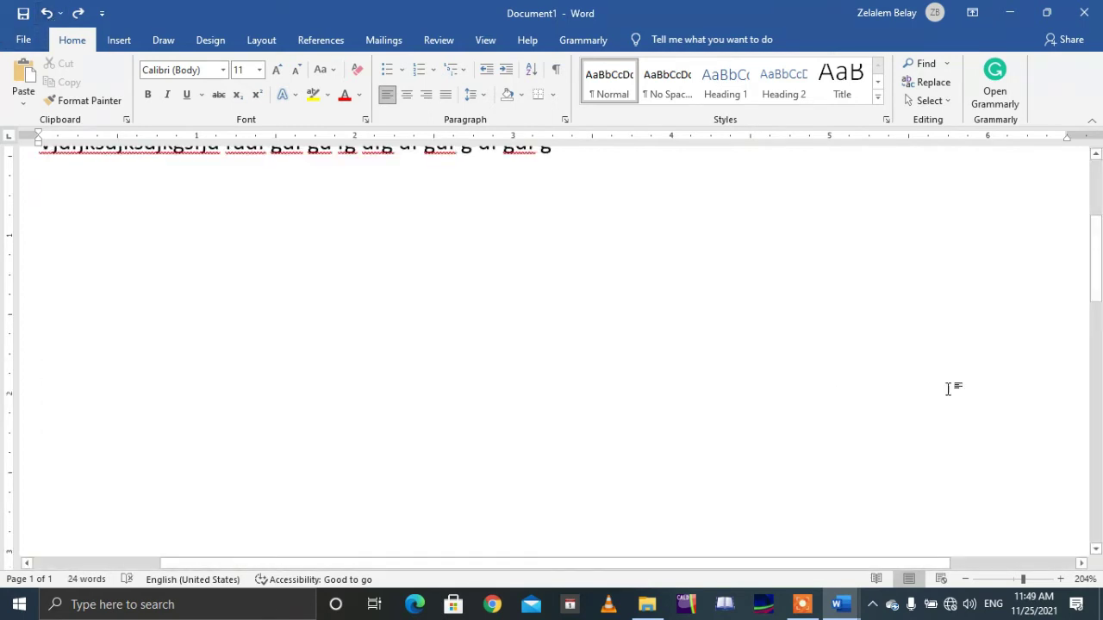
scroll(1100, 276, "up", 2)
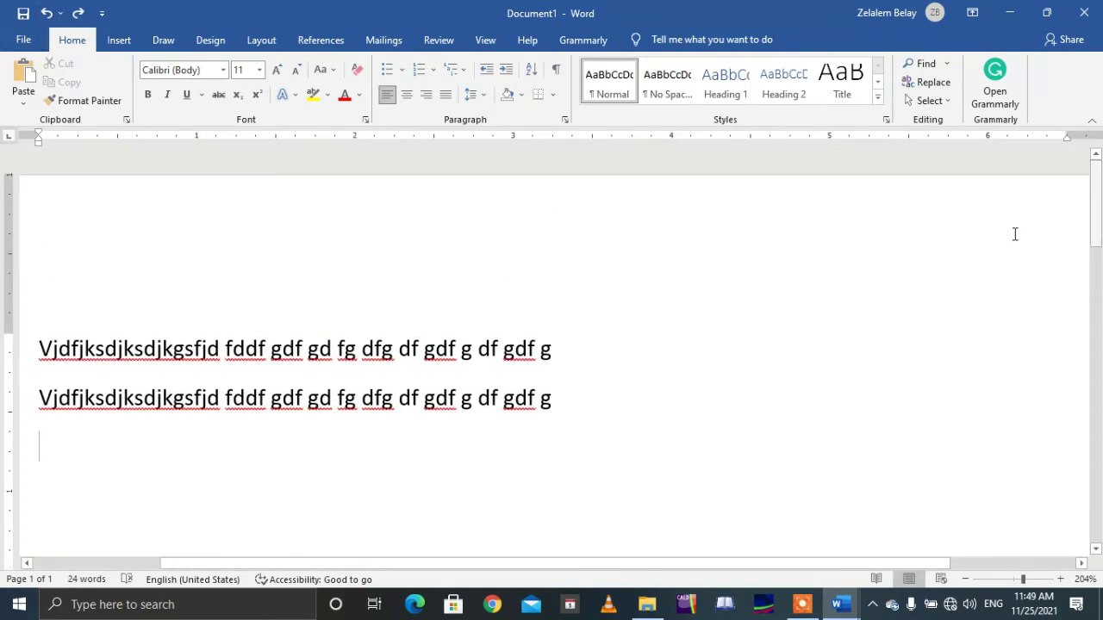
left_click(47, 13)
- Type 'jhsfjsd fsd sdf g df…' as line two, then undo and redo it with the toolbar buttons
type("jhsfjsd fsd")
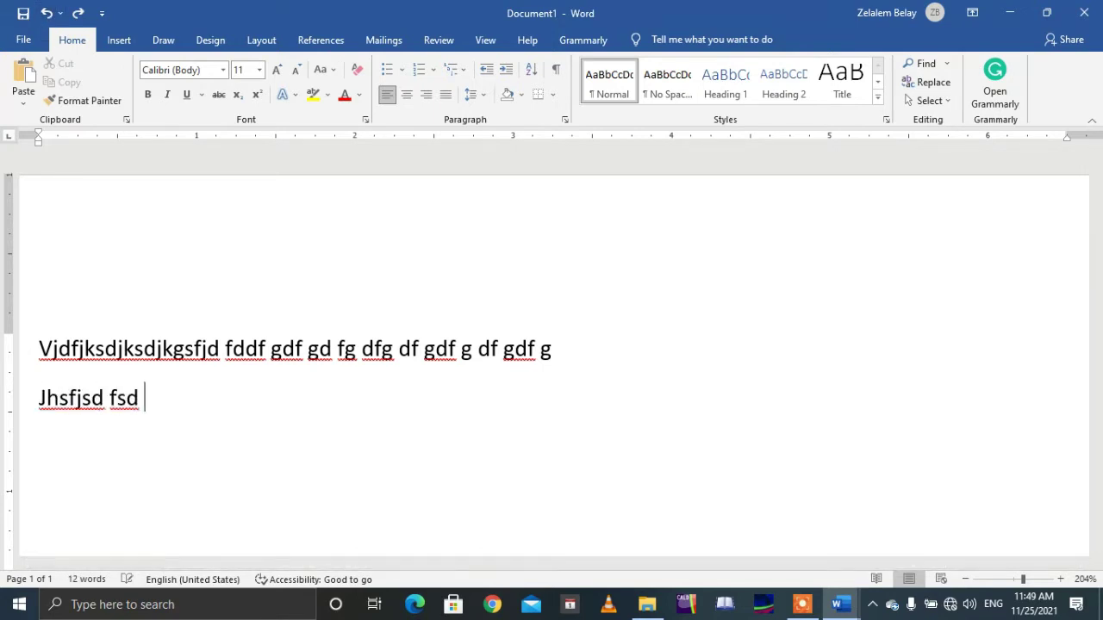
type(" sdf g df df dfg  hgd fhfg fg h g h fg")
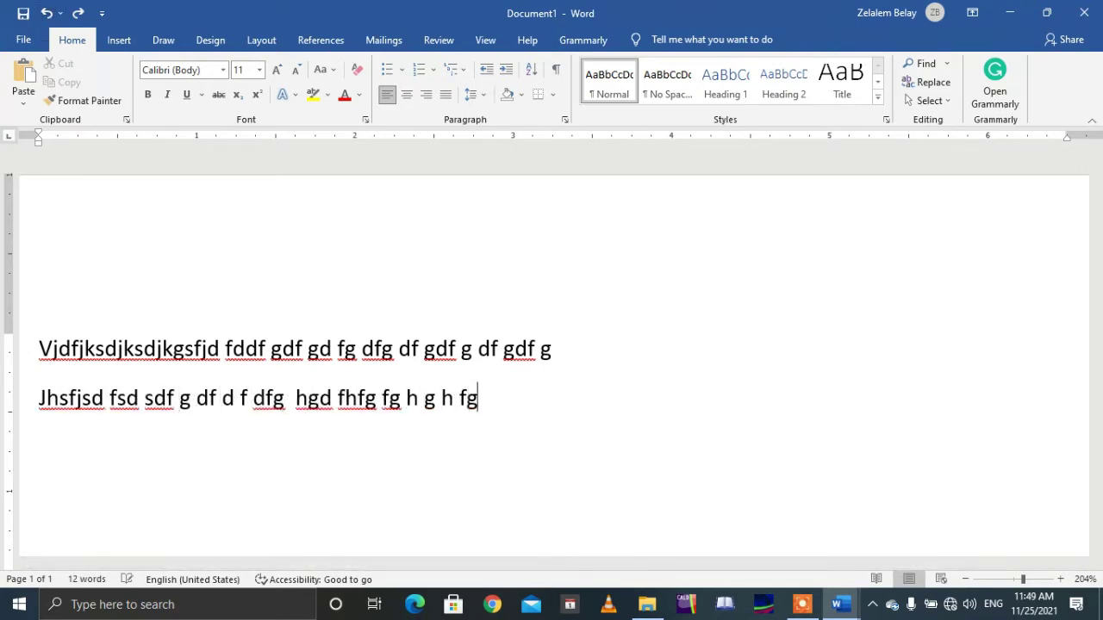
type(" h gf h fgh")
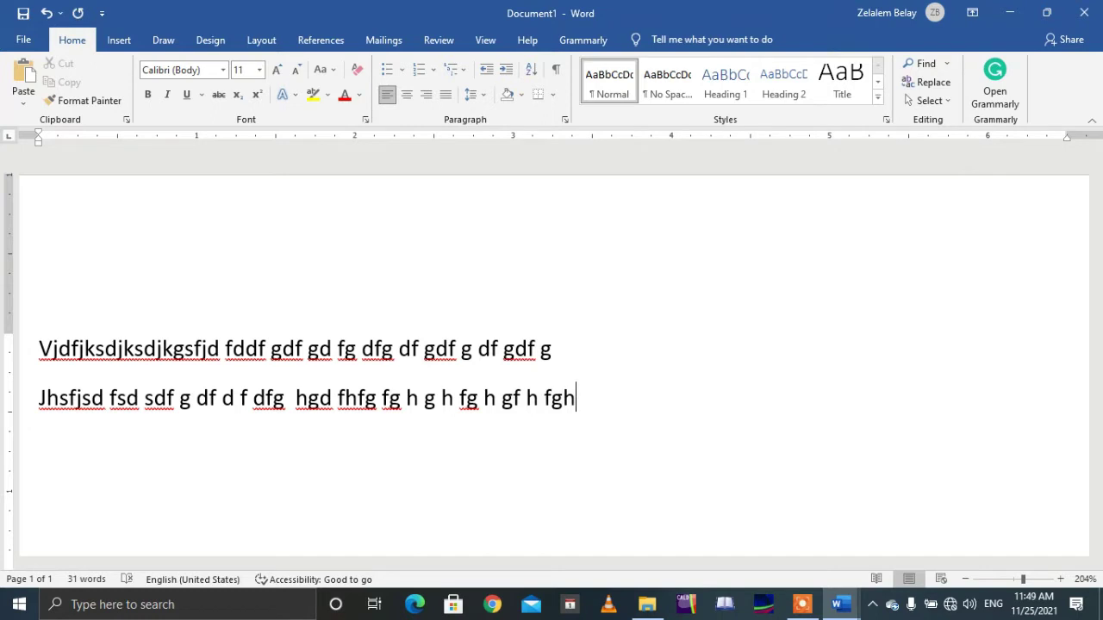
left_click(47, 13)
left_click(48, 12)
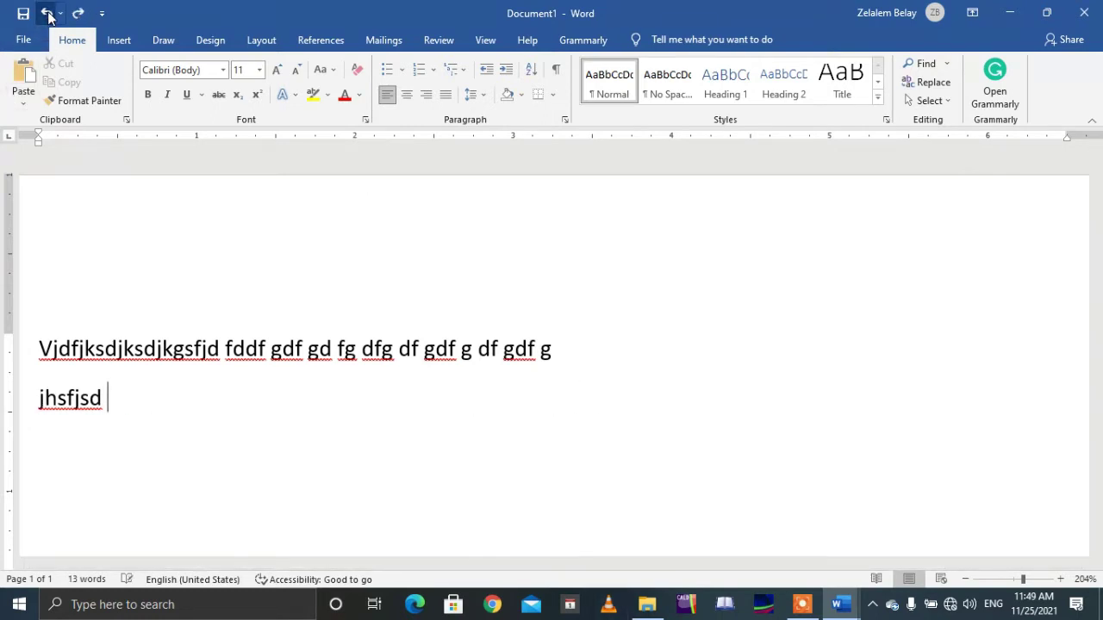
left_click(48, 13)
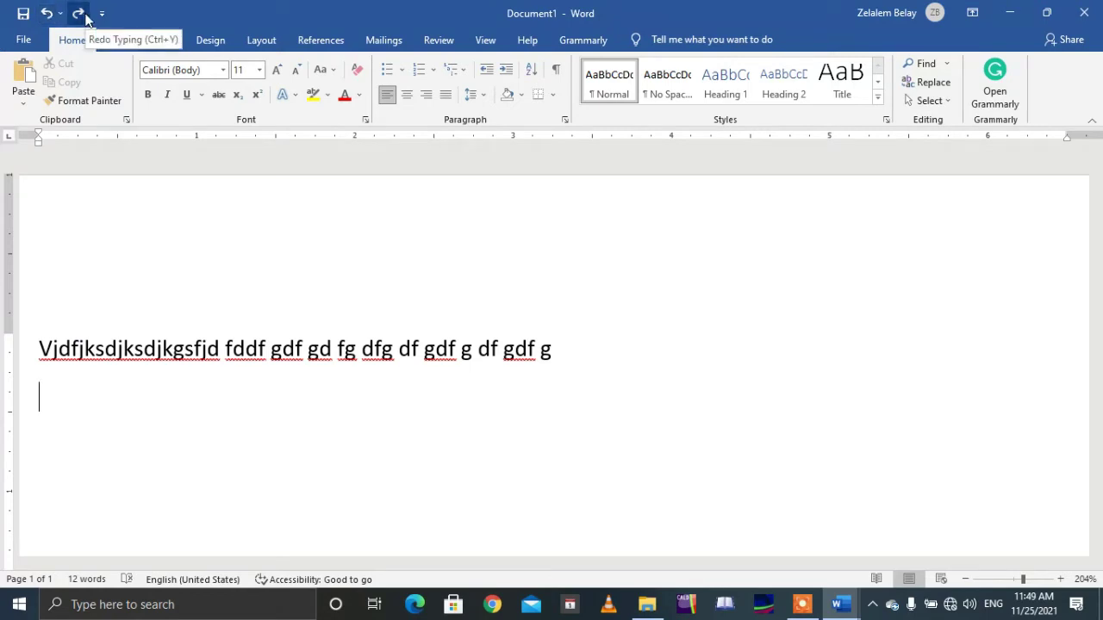
left_click(78, 13)
left_click(79, 14)
left_click(79, 13)
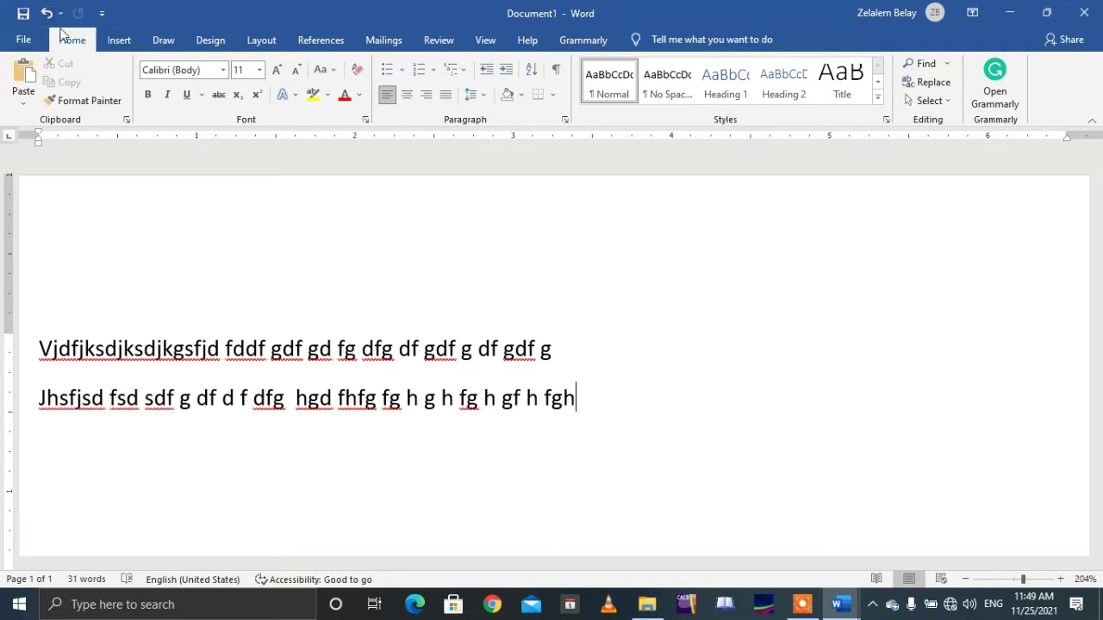
- Undo and redo the second line again, first with the buttons, then with Ctrl+Z and Ctrl+Y
left_click(46, 13)
left_click(76, 15)
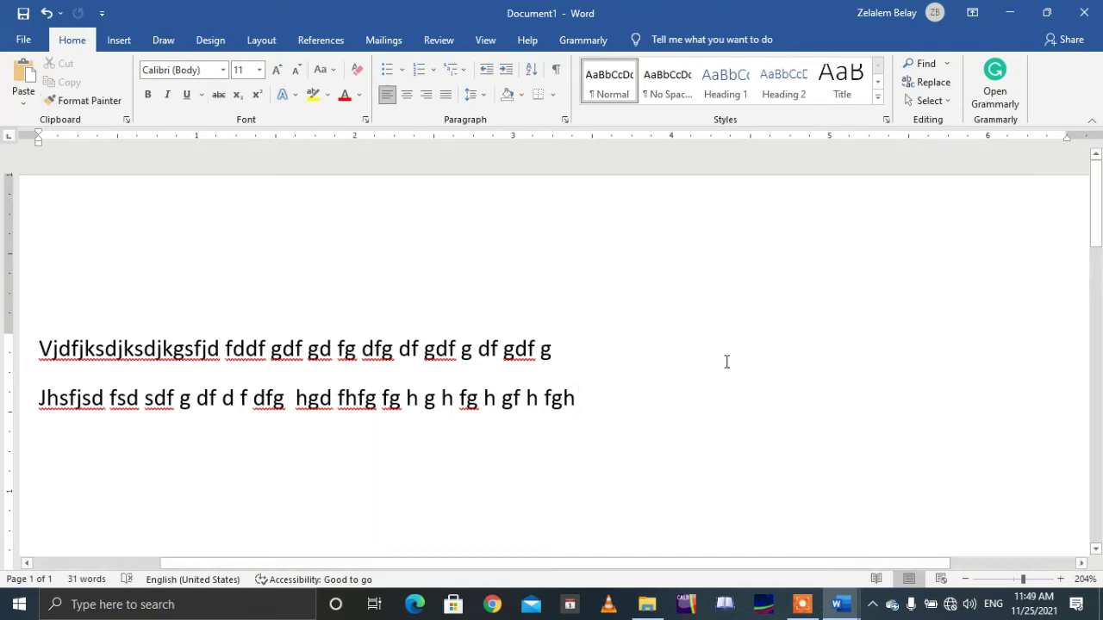
key("ctrl+z")
key("ctrl+z")
key("ctrl+z")
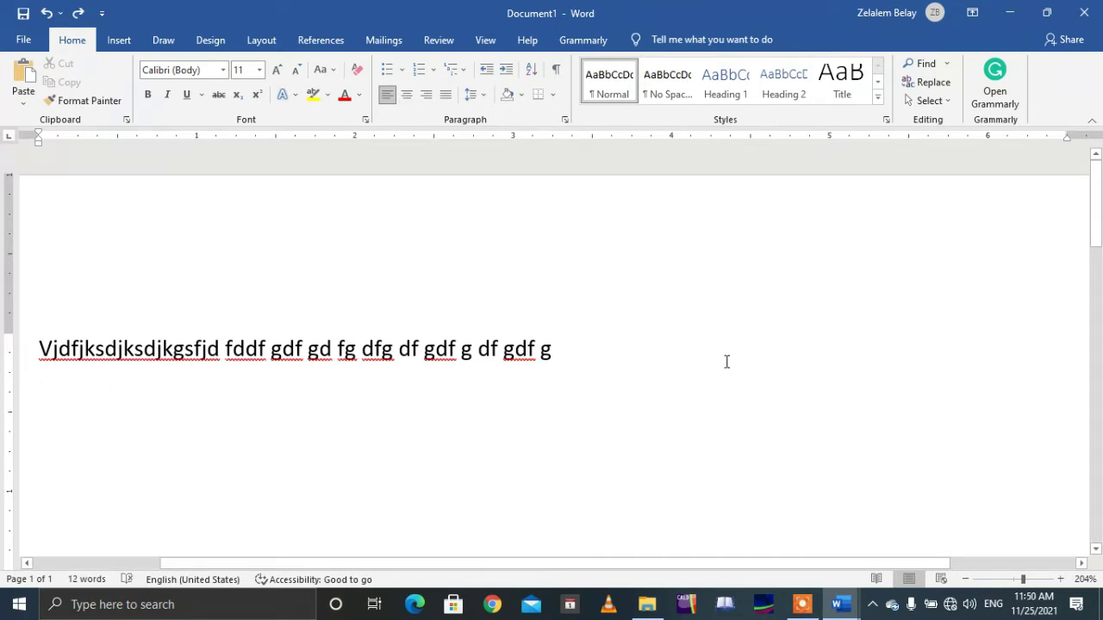
key("ctrl+y")
key("ctrl+y")
key("ctrl+y")
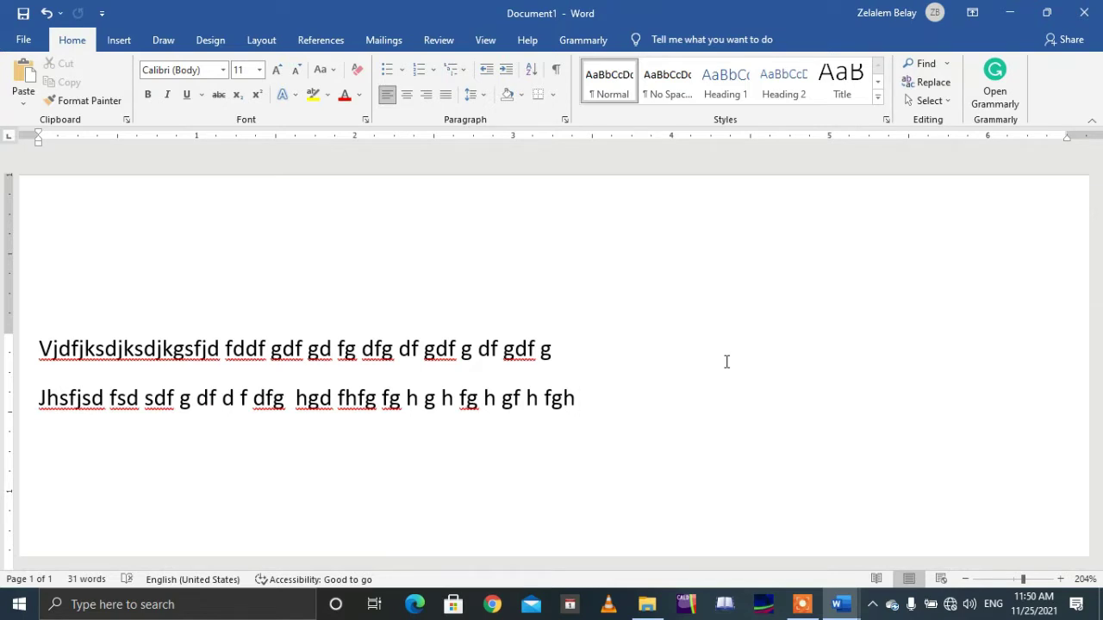
- Create 'New folder (2)' on the Desktop, delete it, restore it with Ctrl+Z, and delete it again
left_click(647, 604)
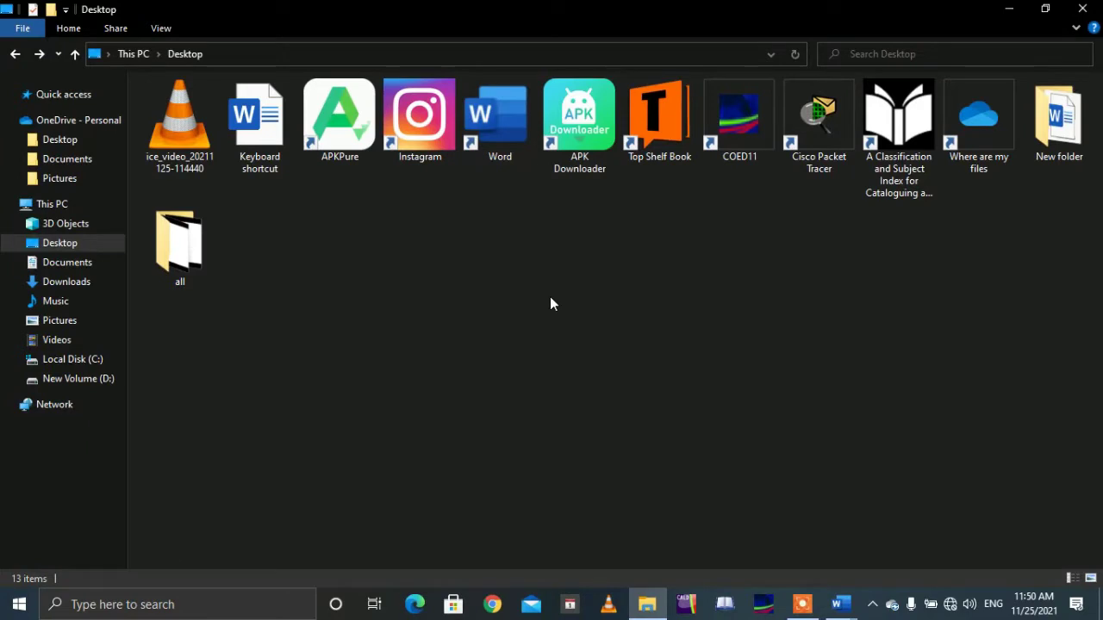
key("ctrl+shift+n")
key("Return")
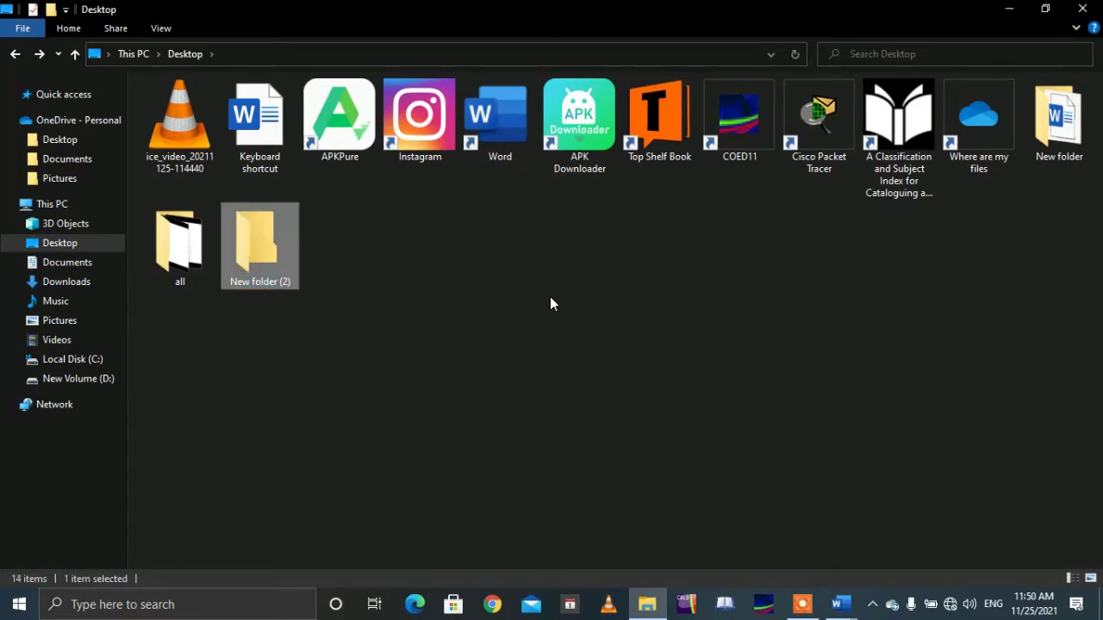
key("Delete")
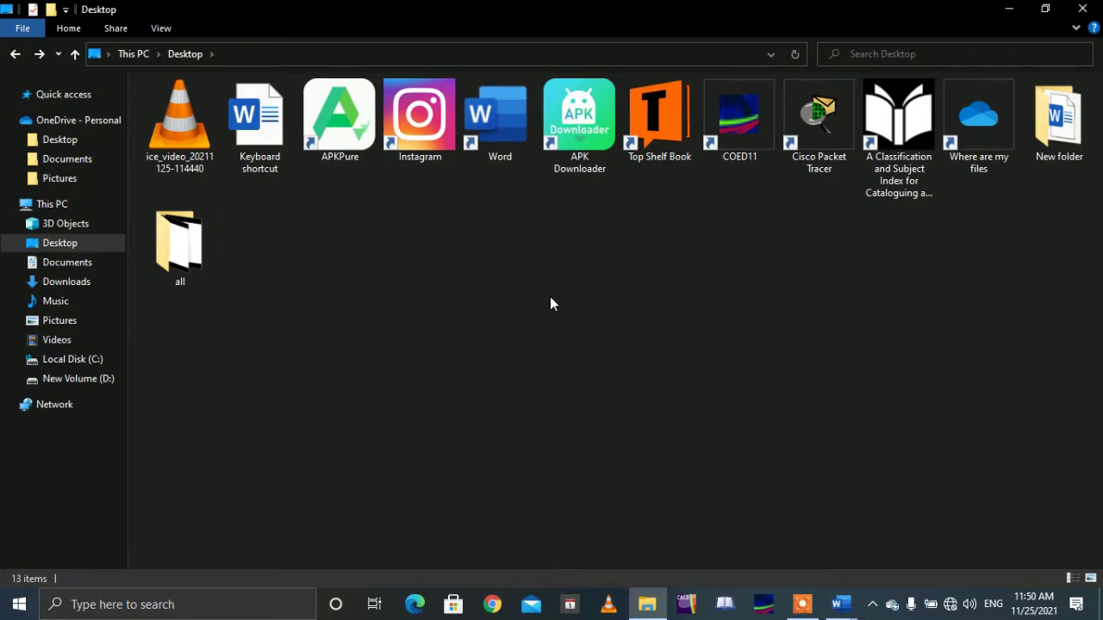
key("ctrl+z")
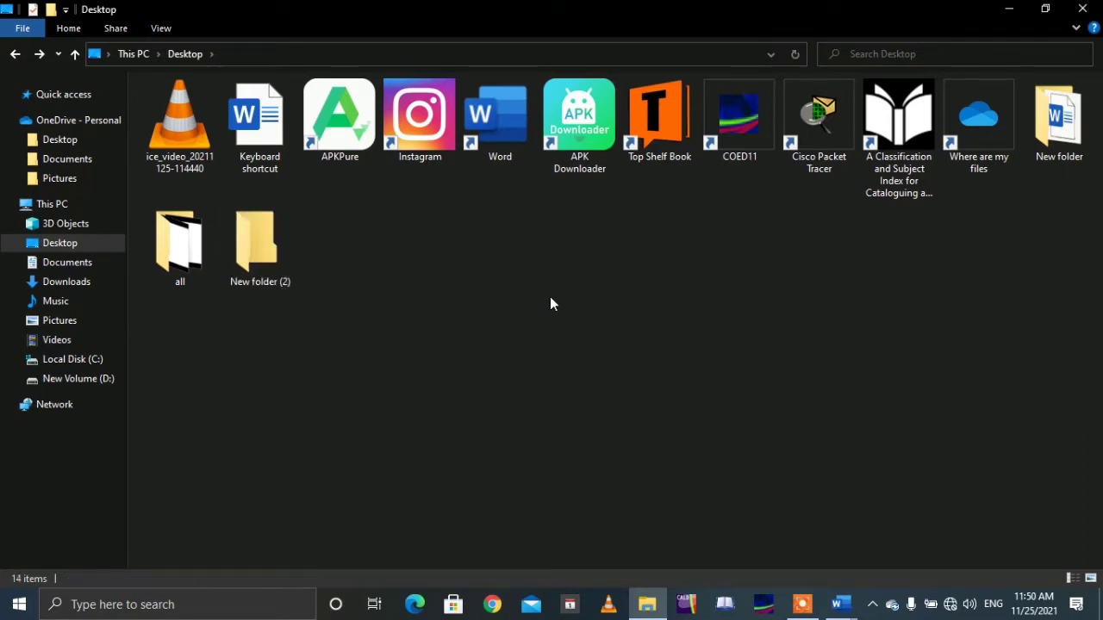
left_click(279, 255)
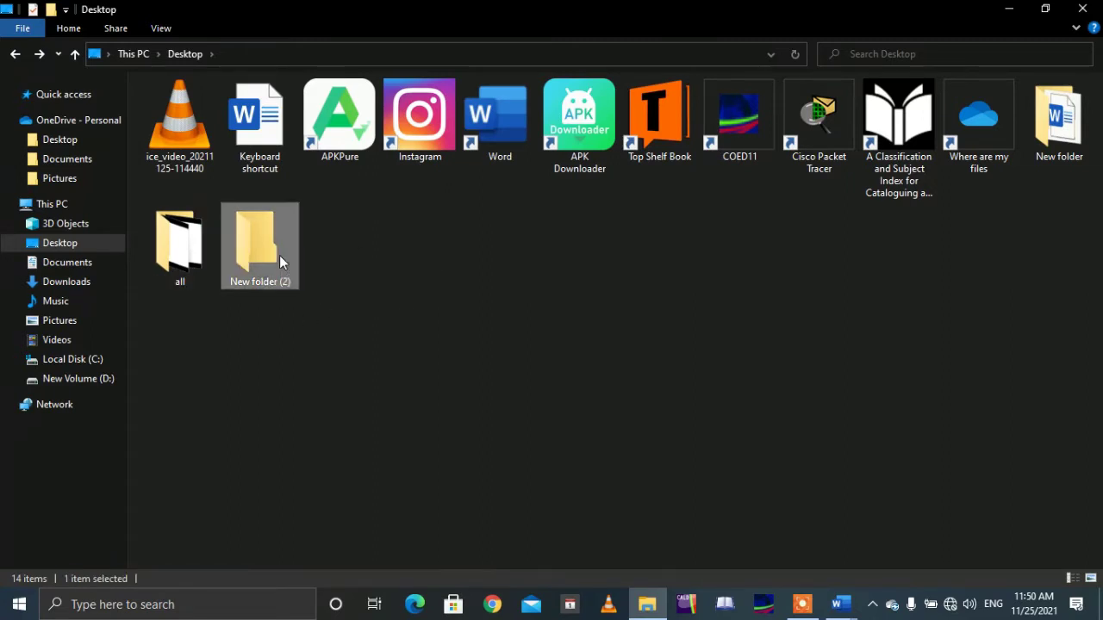
key("Delete")
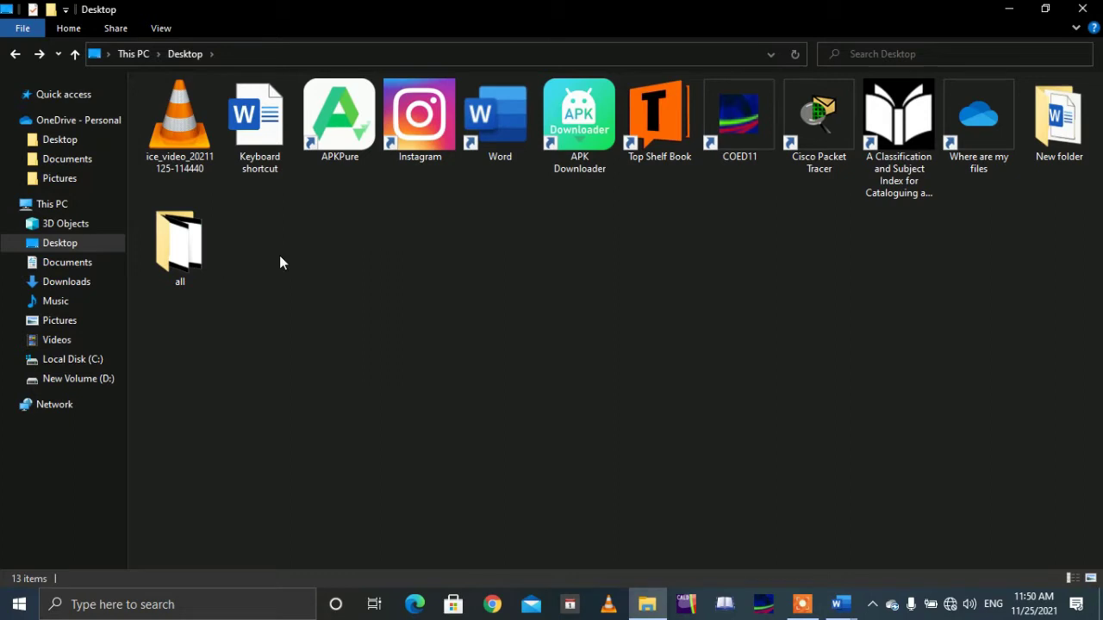
key("ctrl+z")
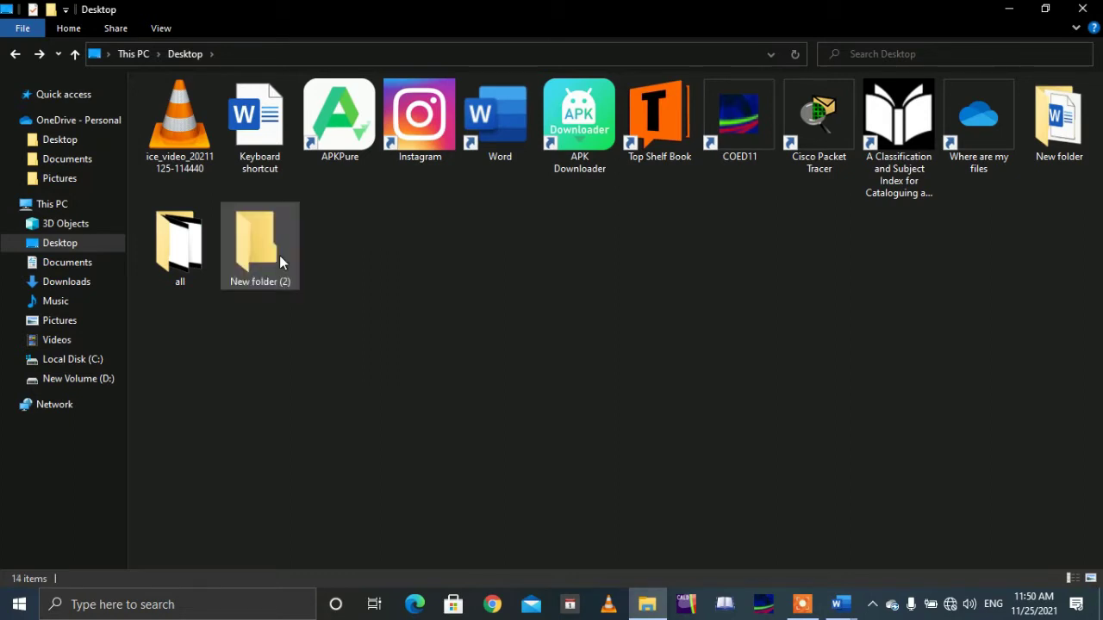
key("ctrl+y")
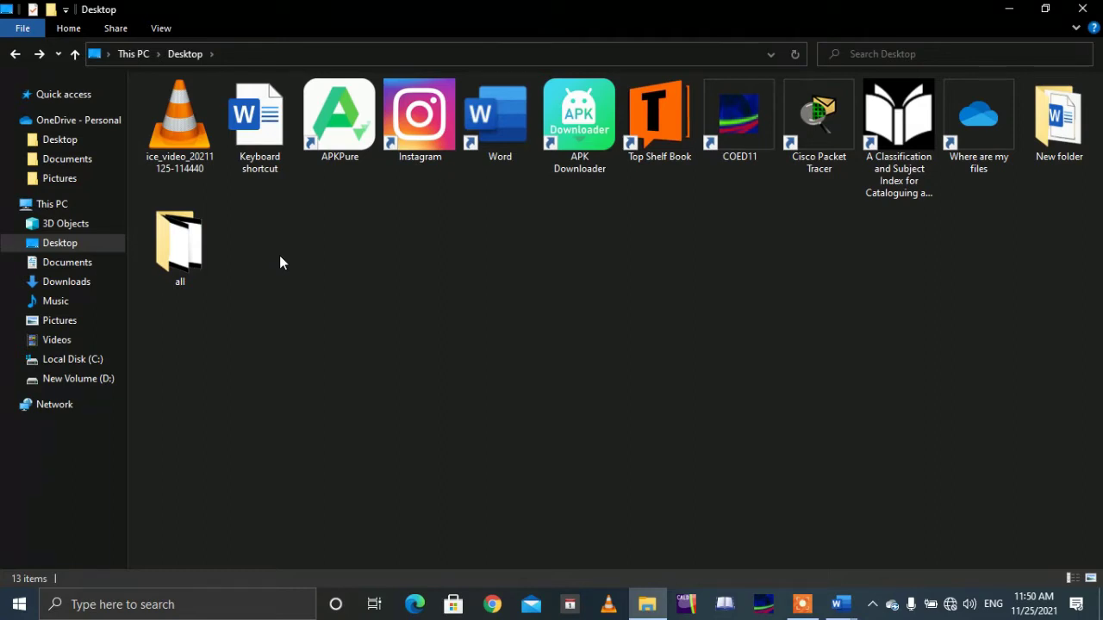
- Create another new folder, delete it, undo the deletion, and redo it with Ctrl+Y
key("ctrl+shift+n")
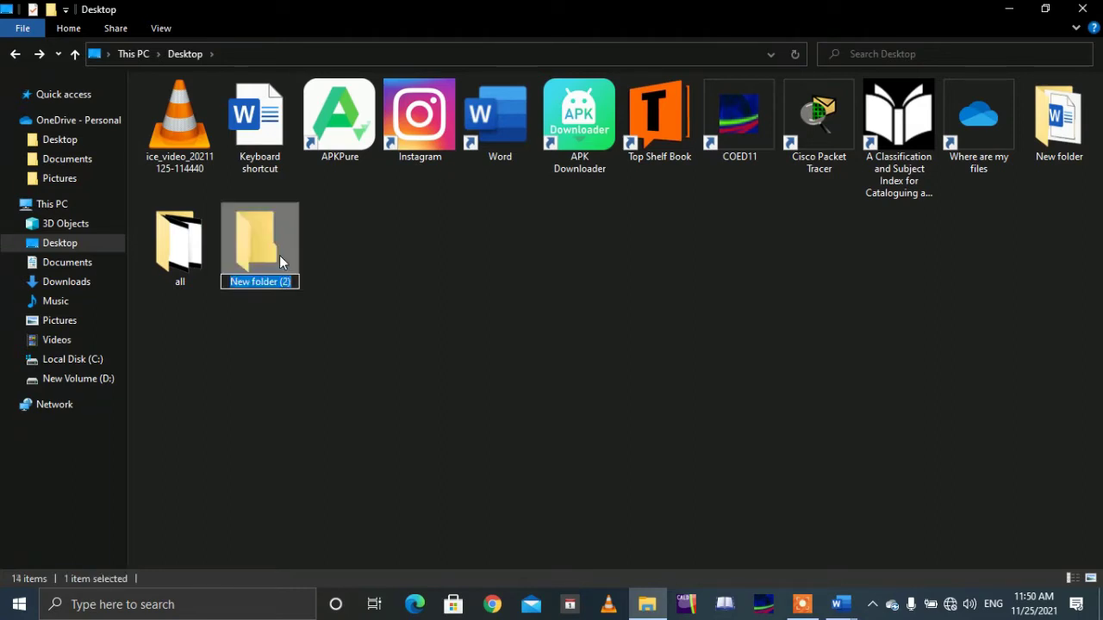
key("Return")
key("Delete")
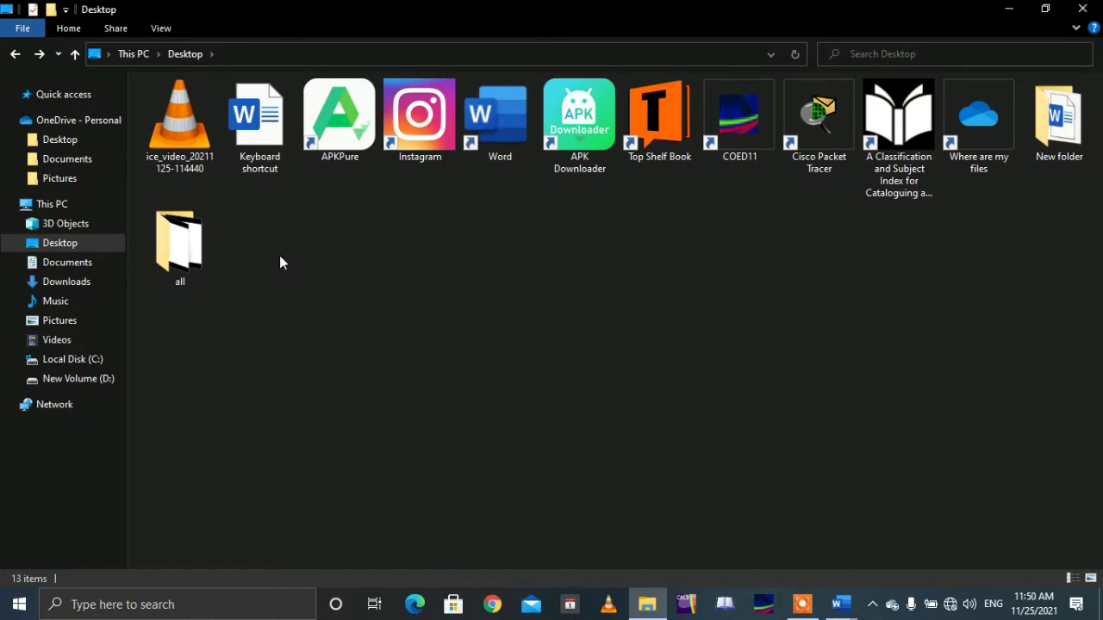
key("ctrl+z")
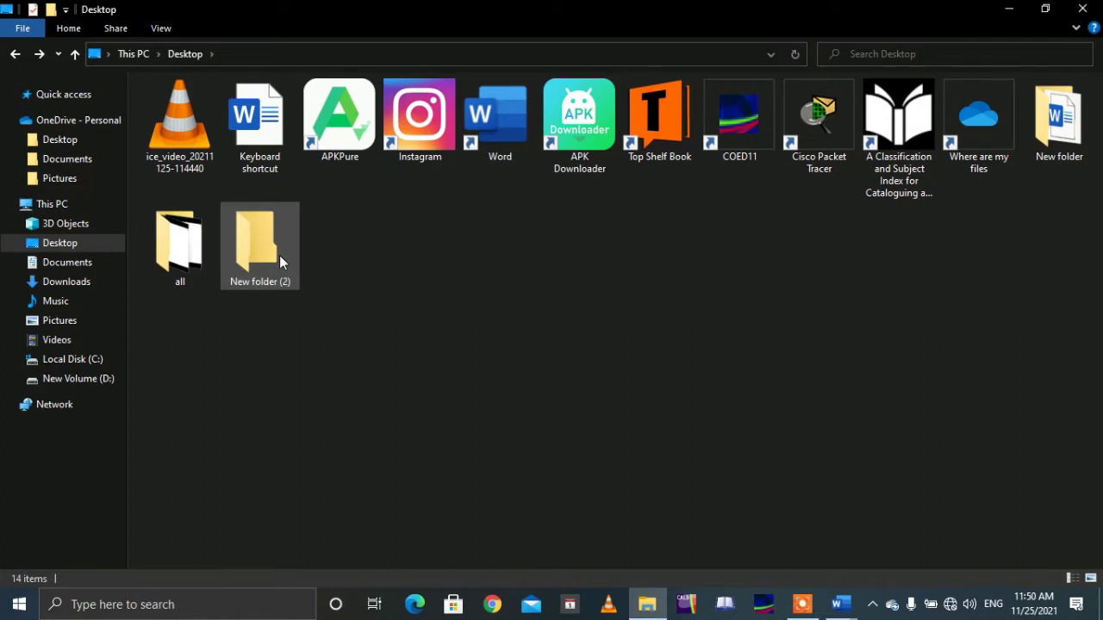
key("ctrl+y")
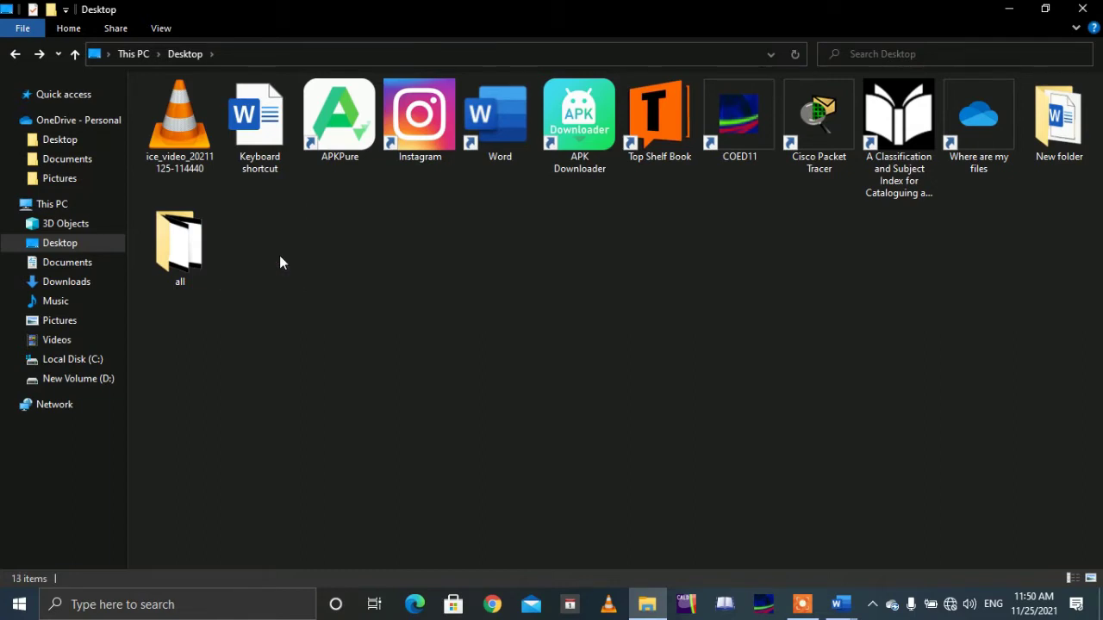
left_click(840, 604)
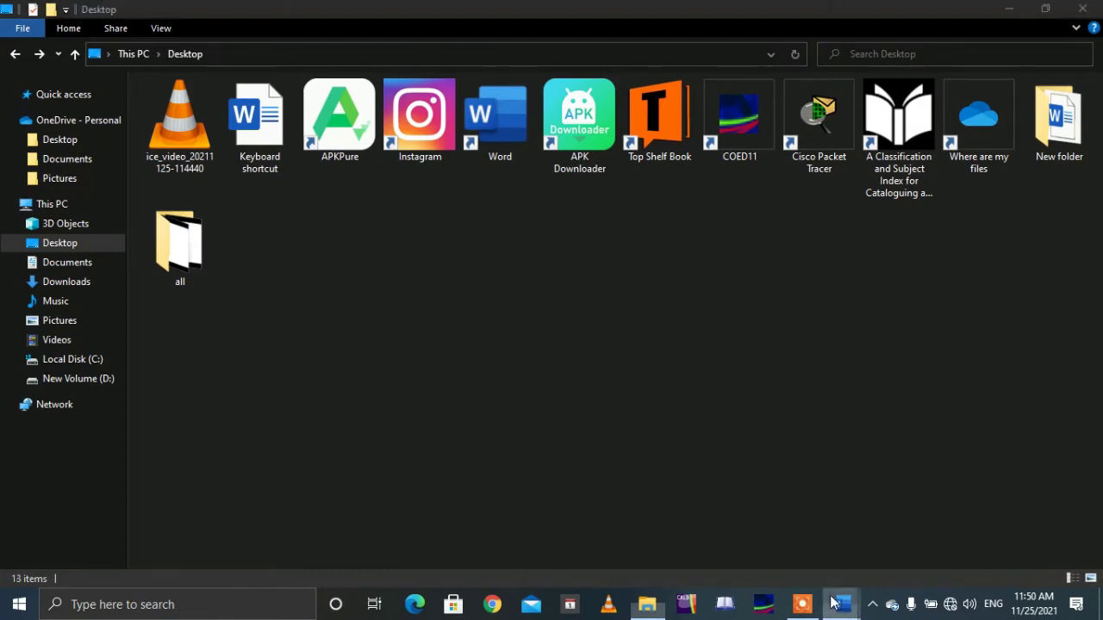
- Save Document1 with Ctrl+S to OneDrive Documents under its suggested first-line name
left_click(783, 530)
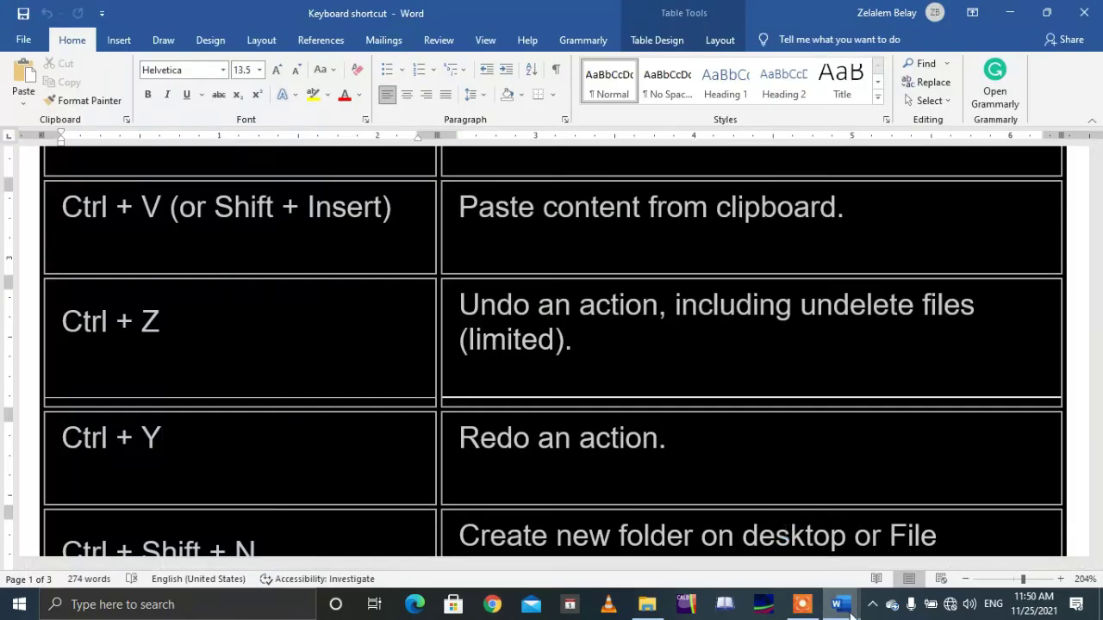
mouse_move(840, 604)
left_click(888, 549)
key("ctrl+s")
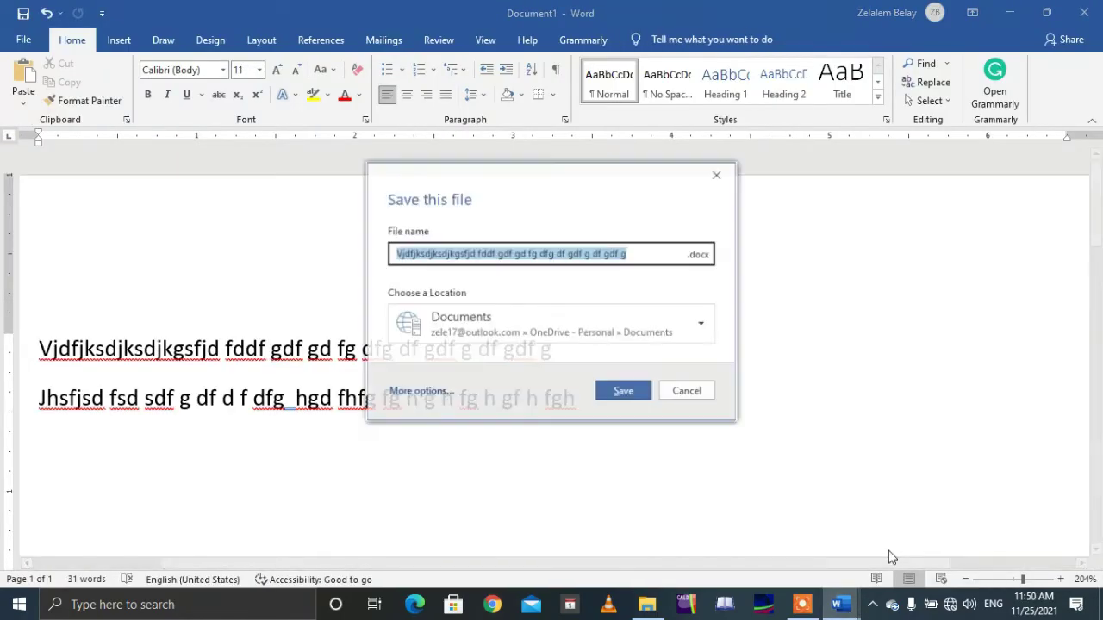
key("Return")
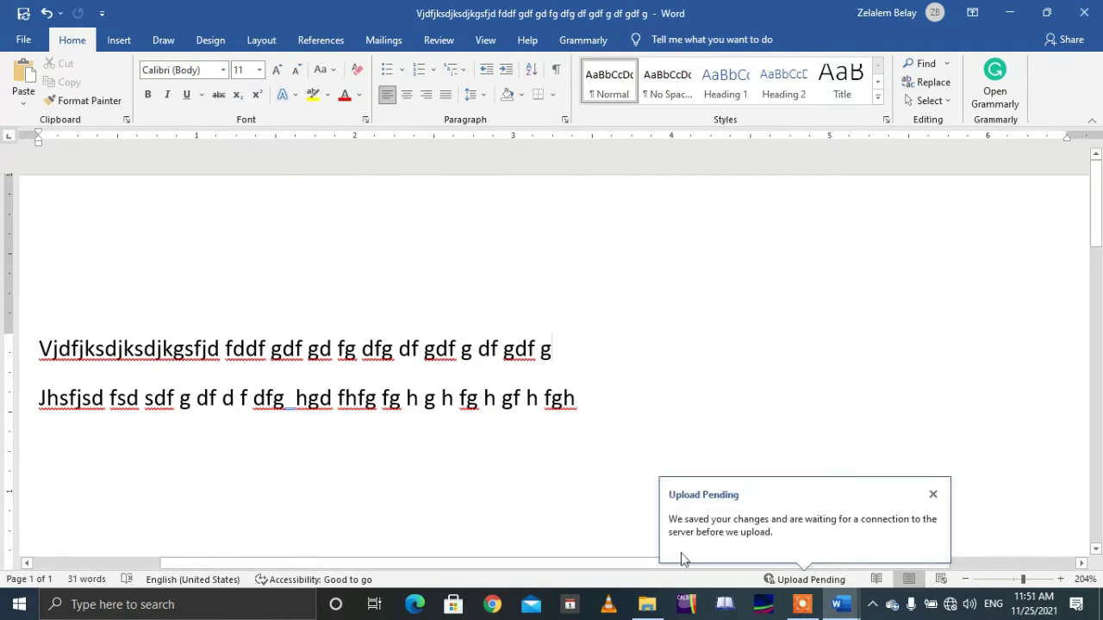
- Click through the Ctrl + Z and Ctrl + Y cells, scroll down, and bring File Explorer's Desktop forward
left_click(756, 506)
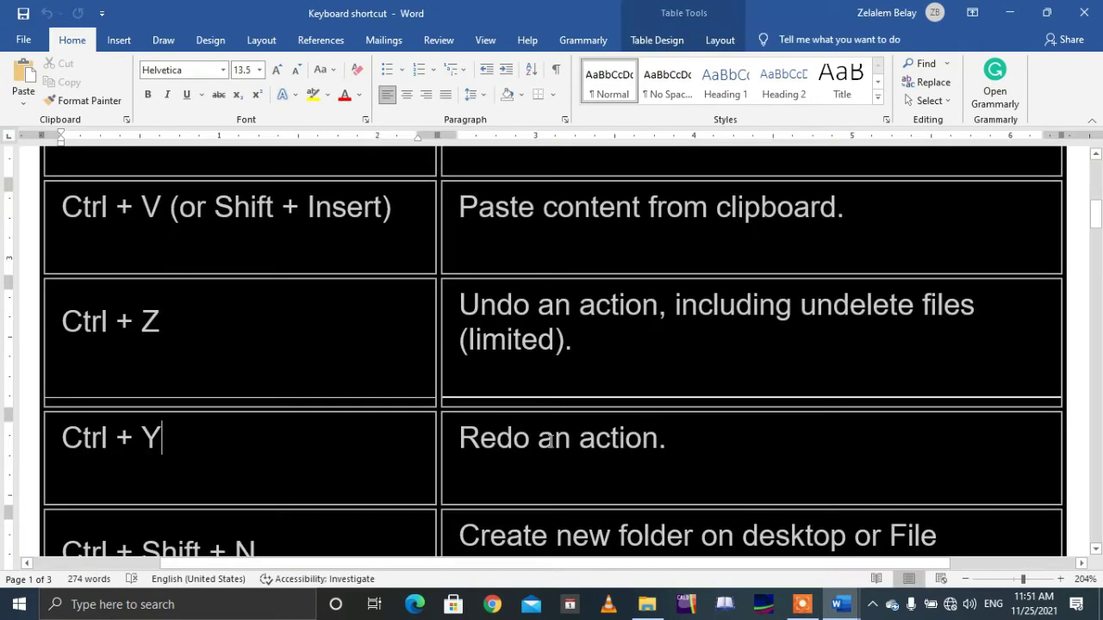
double_click(81, 323)
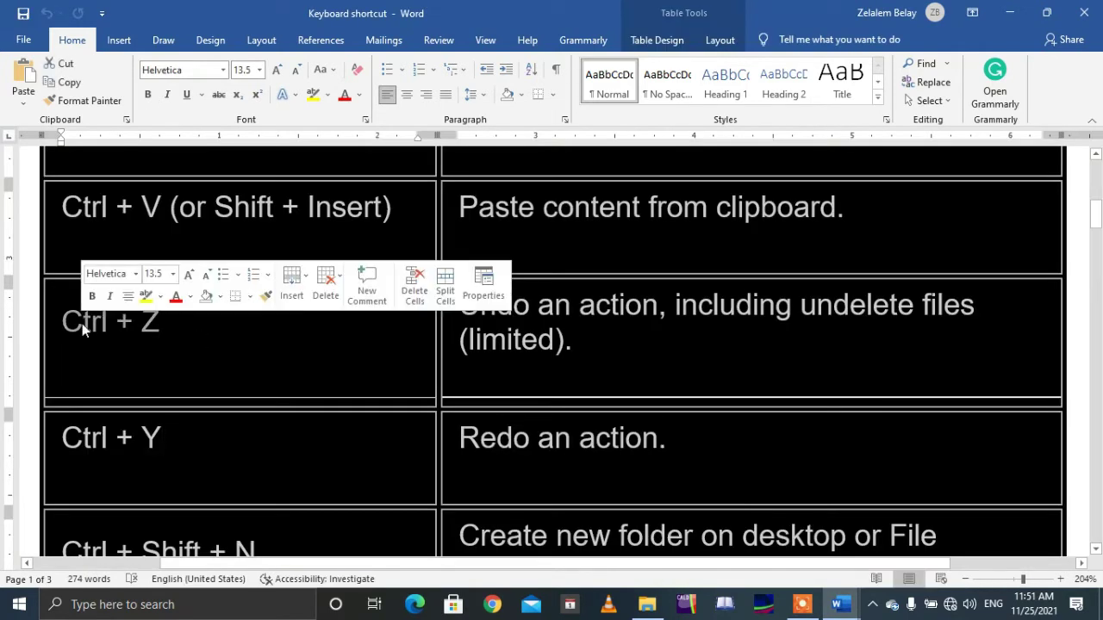
left_click(185, 442)
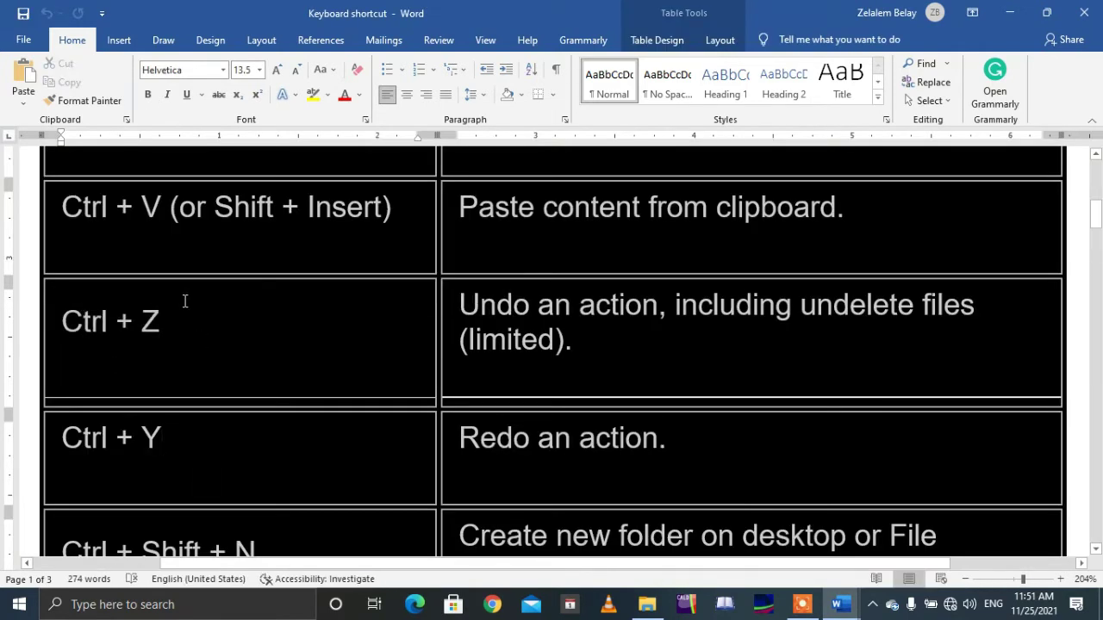
left_click(50, 318)
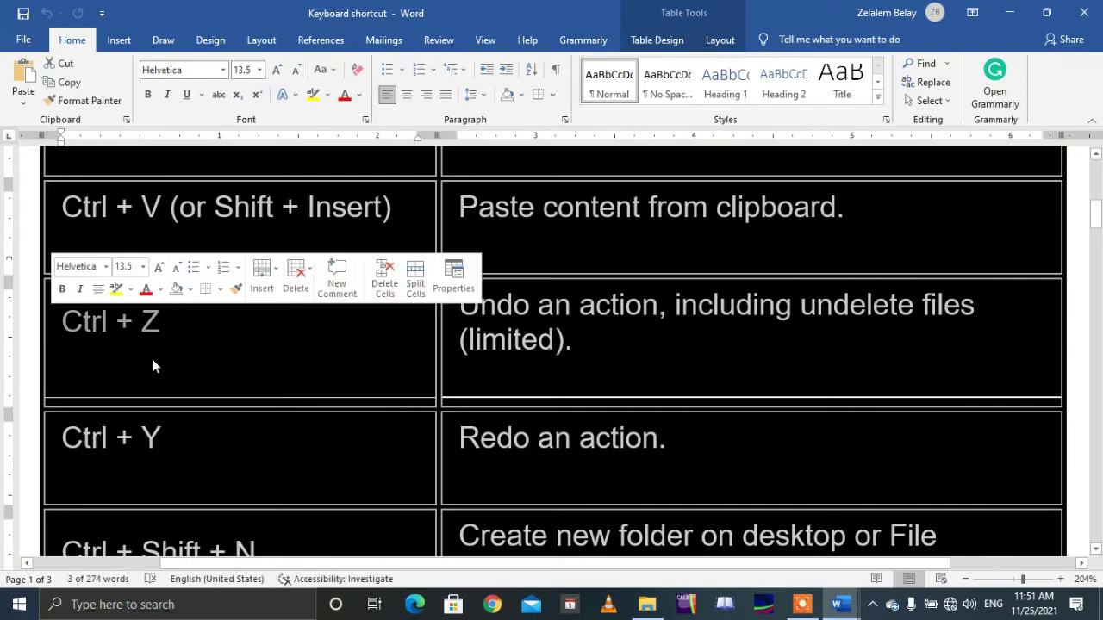
left_click(238, 444)
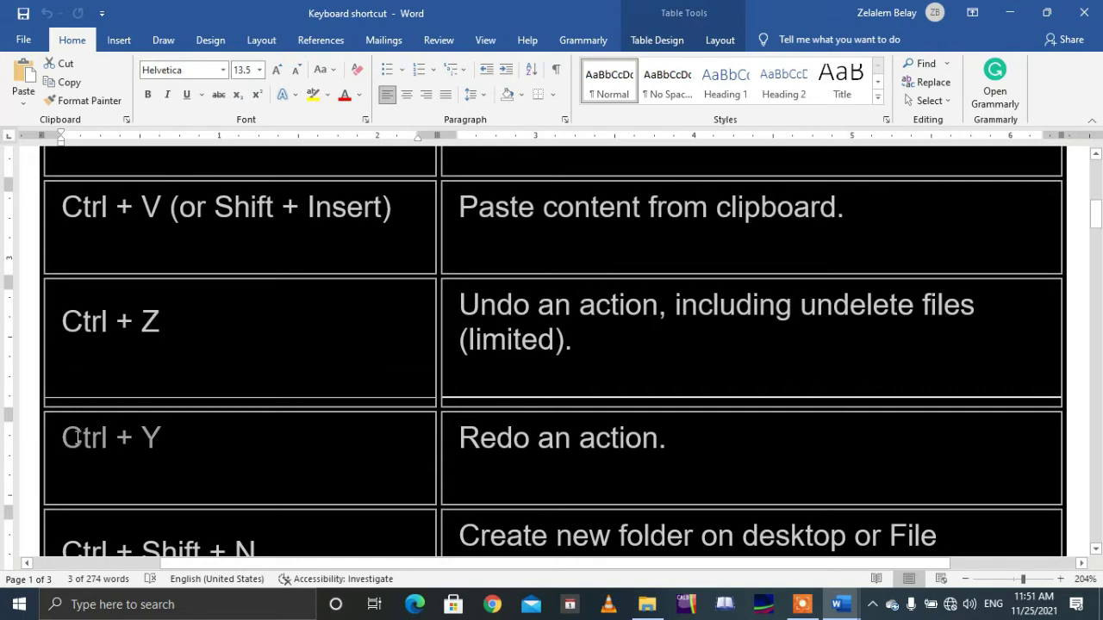
left_click(199, 452)
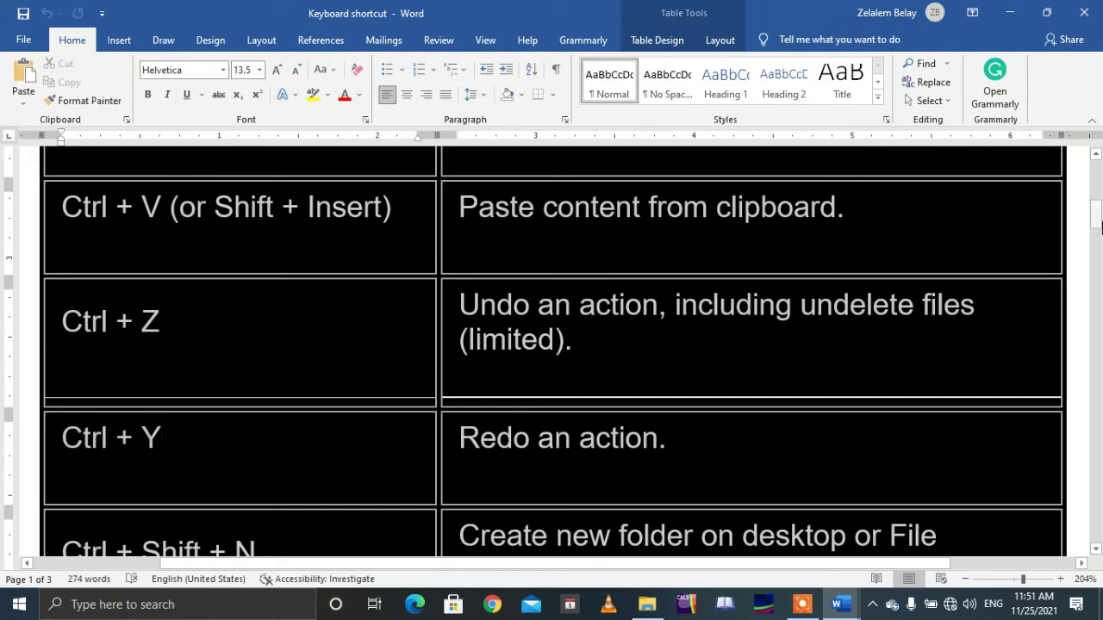
left_click_drag(1096, 216, 1097, 241)
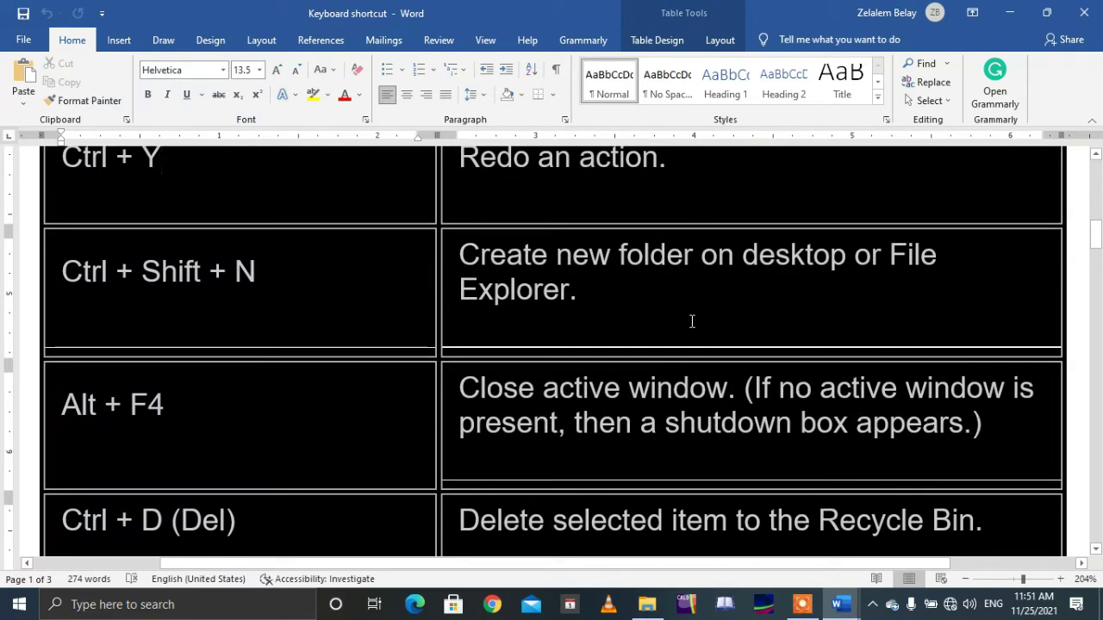
left_click(646, 604)
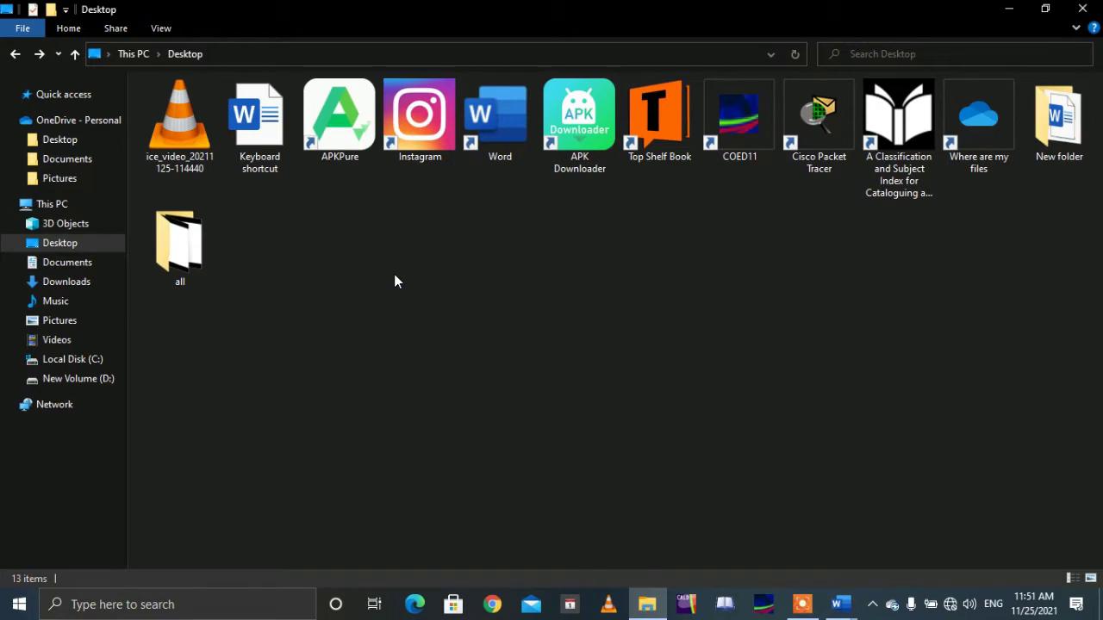
- Create new Desktop folders, naming one 'sjfsdjfs', and delete 'New folder (2)'
key("ctrl+shift+n")
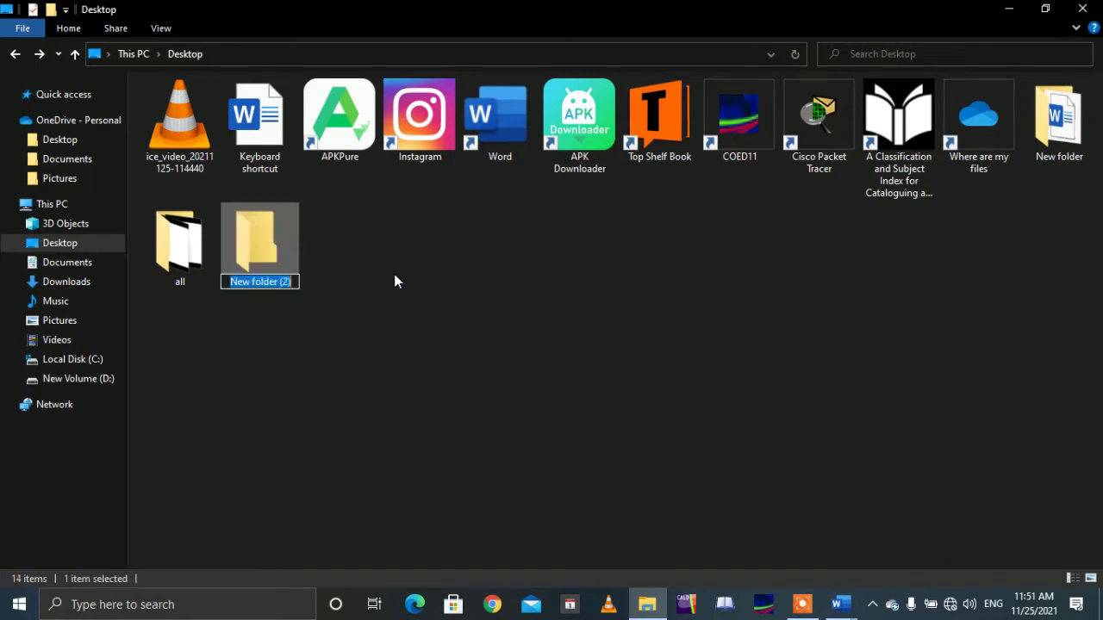
key("Return")
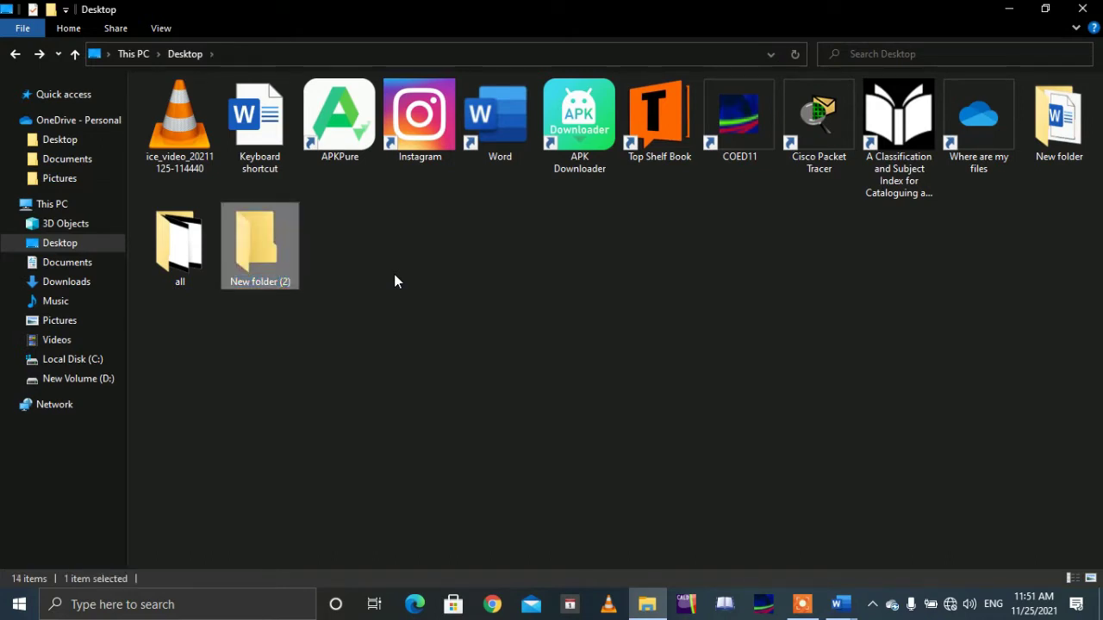
right_click(393, 281)
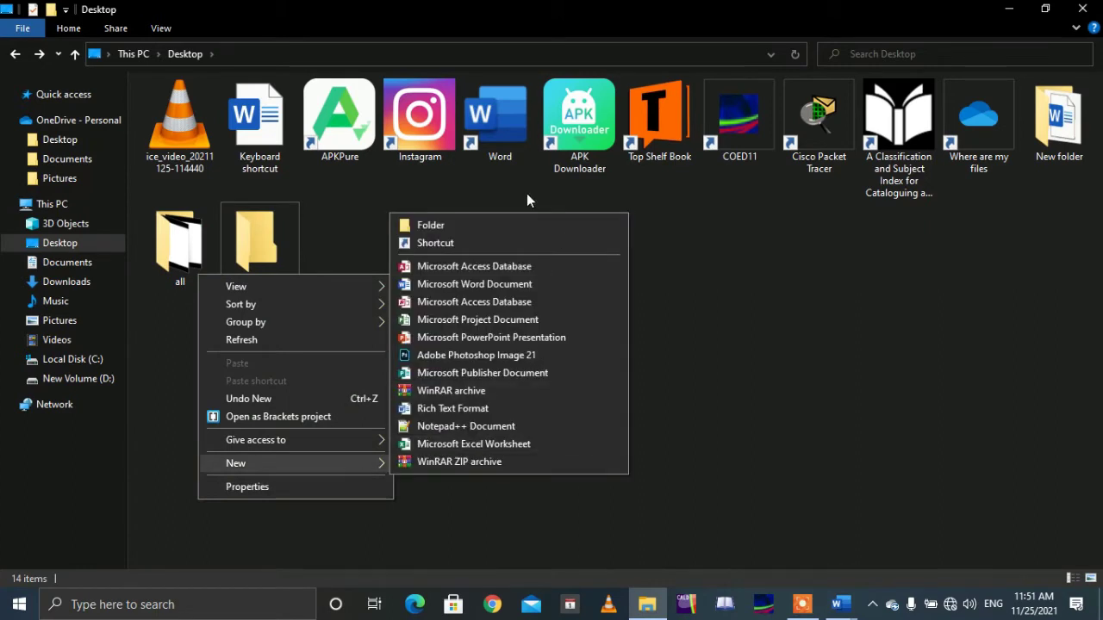
left_click(777, 288)
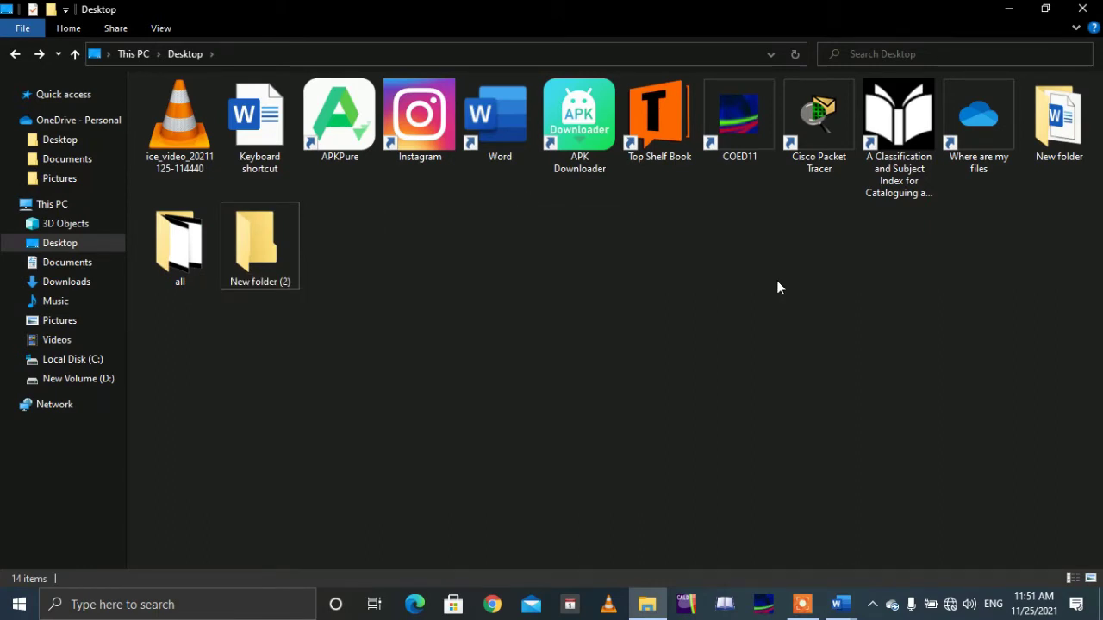
key("ctrl+shift+n")
type("sjfsdjfs")
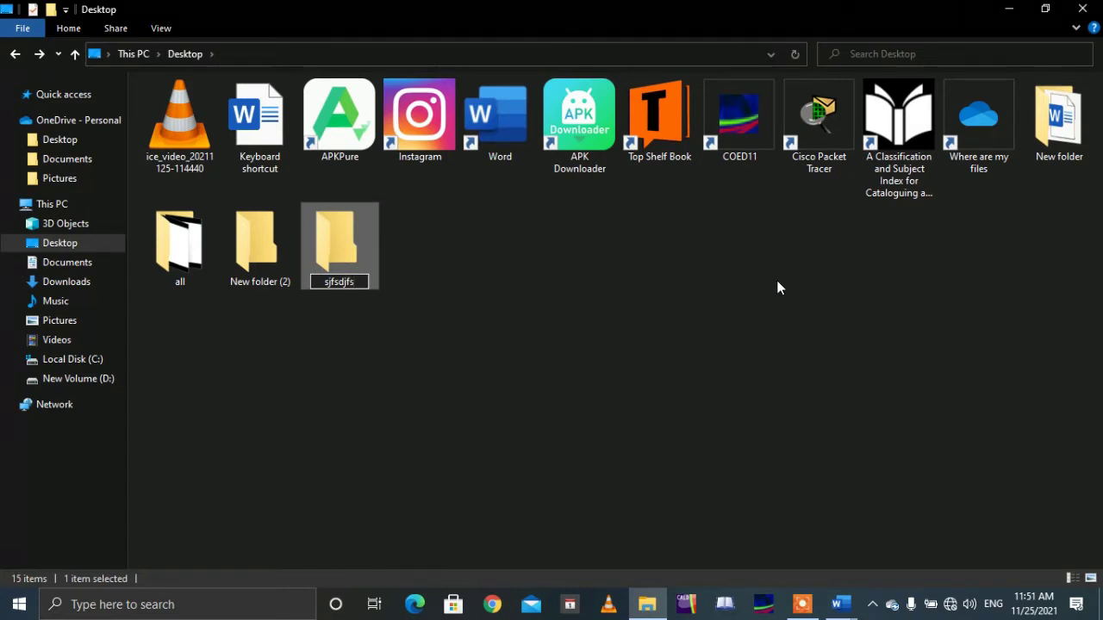
key("Return")
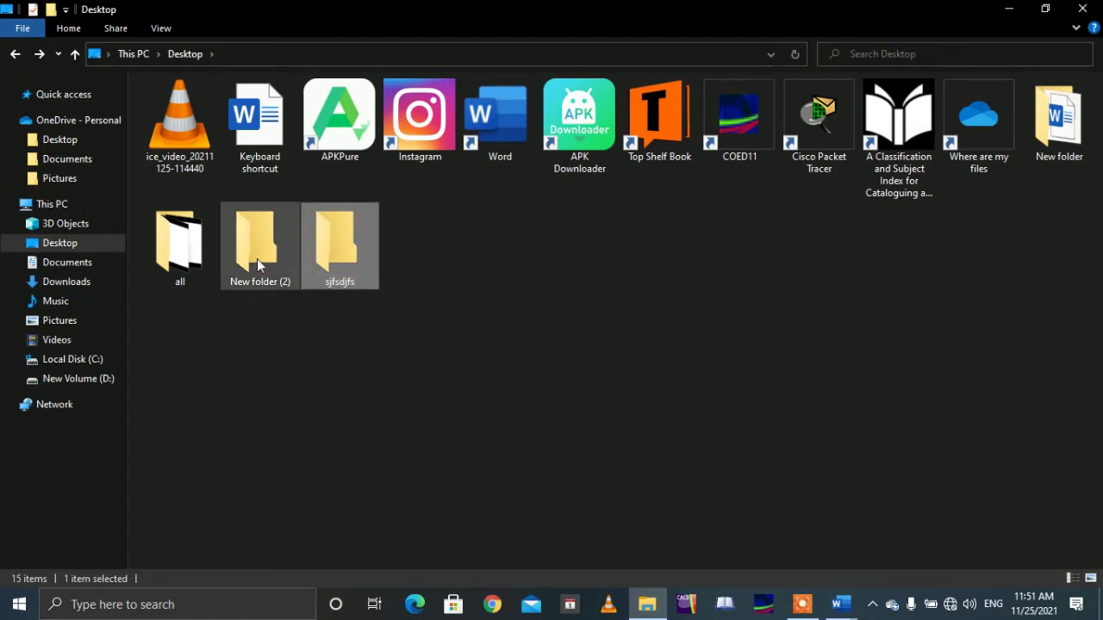
left_click(257, 265)
key("Delete")
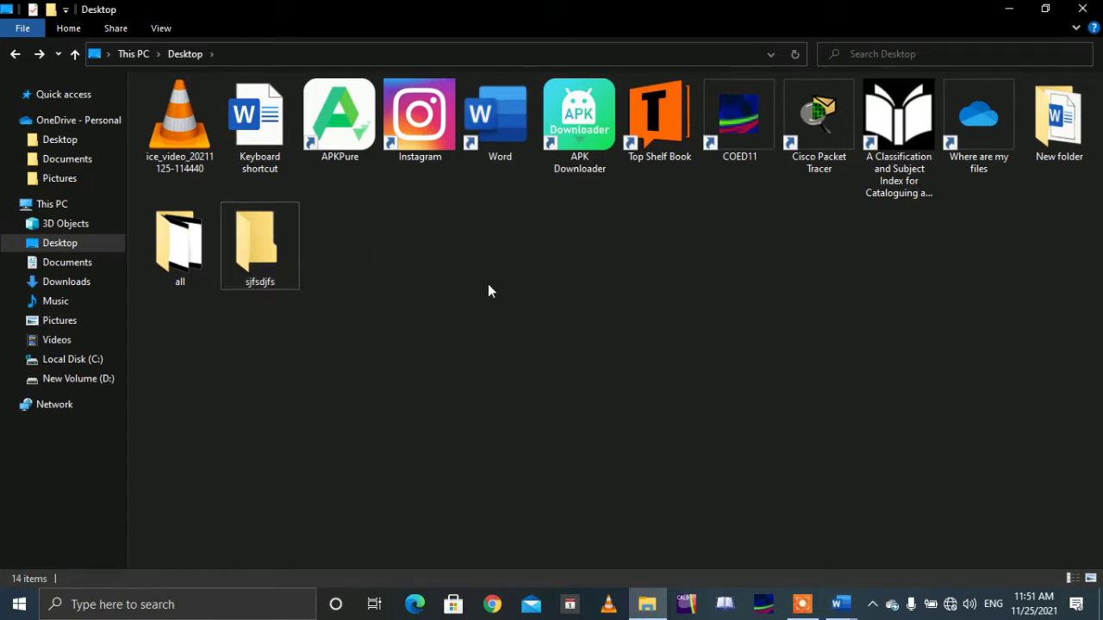
- Create a folder named 'fsdgftsfdfd', then box-select and delete both renamed folders
key("ctrl+shift+n")
type("fsdgftsfdfd")
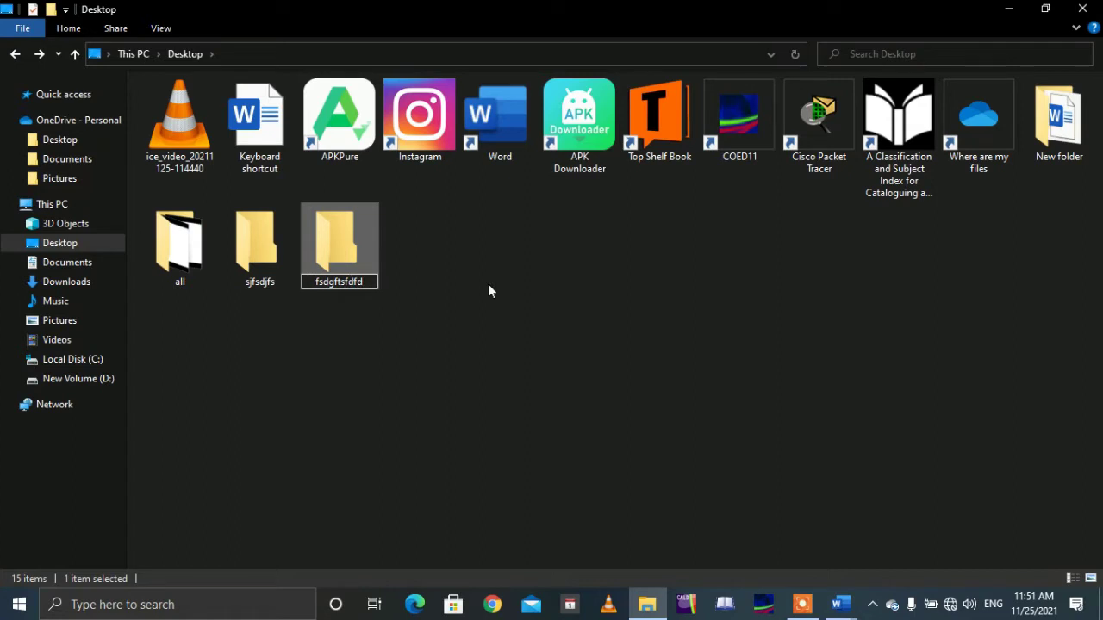
key("Return")
left_click_drag(478, 269, 264, 250)
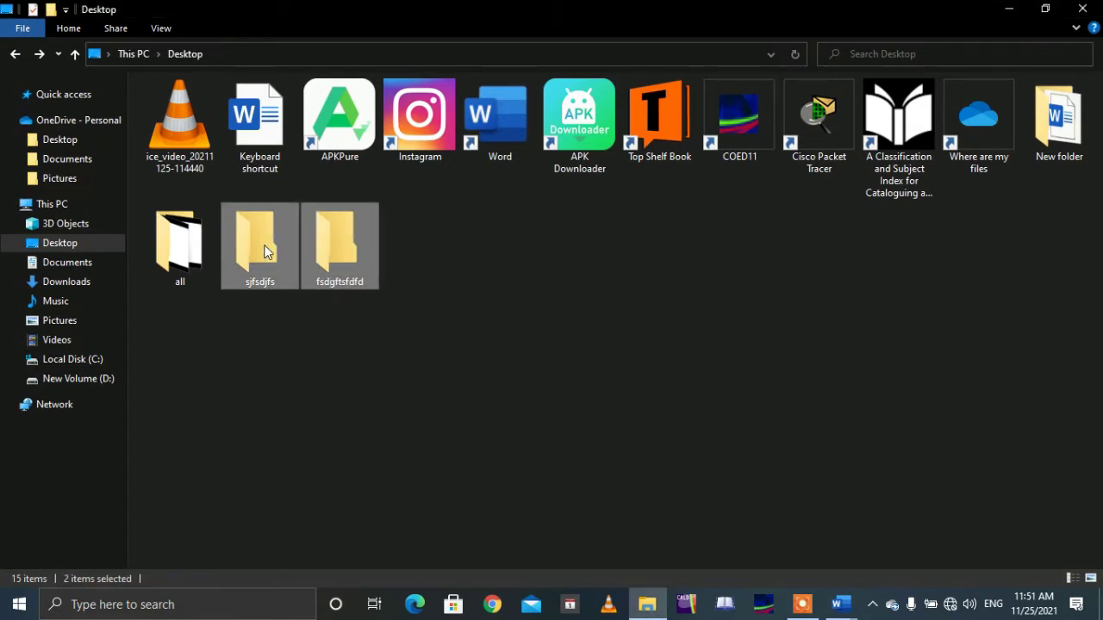
key("Delete")
left_click(771, 556)
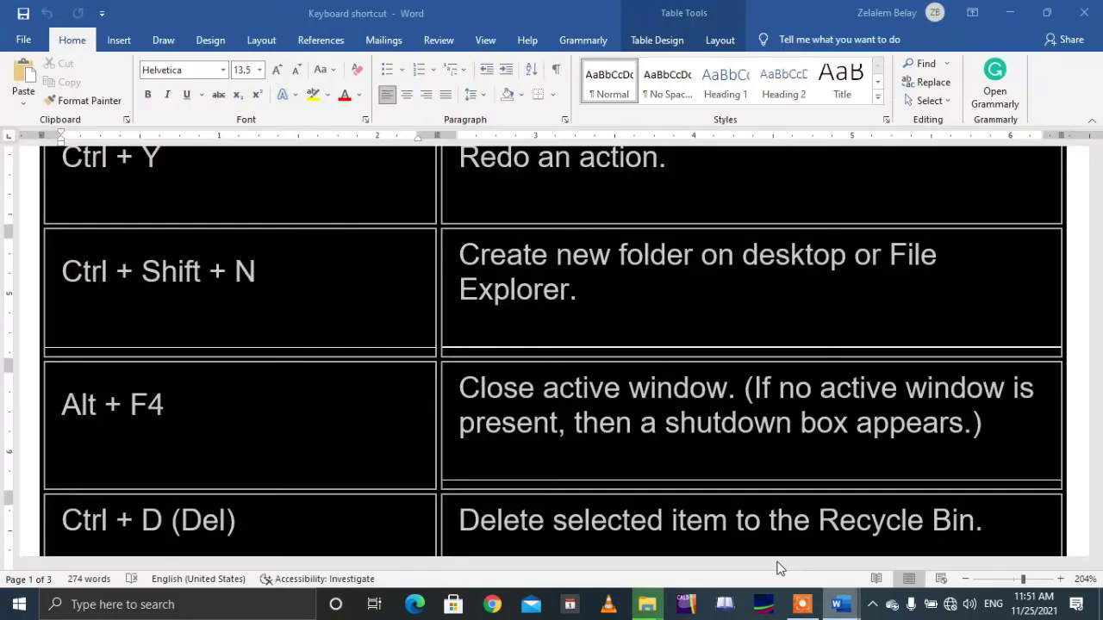
- Highlight the Ctrl + Shift + N row, scroll the table, then minimize Word to reveal File Explorer
left_click_drag(69, 294, 579, 297)
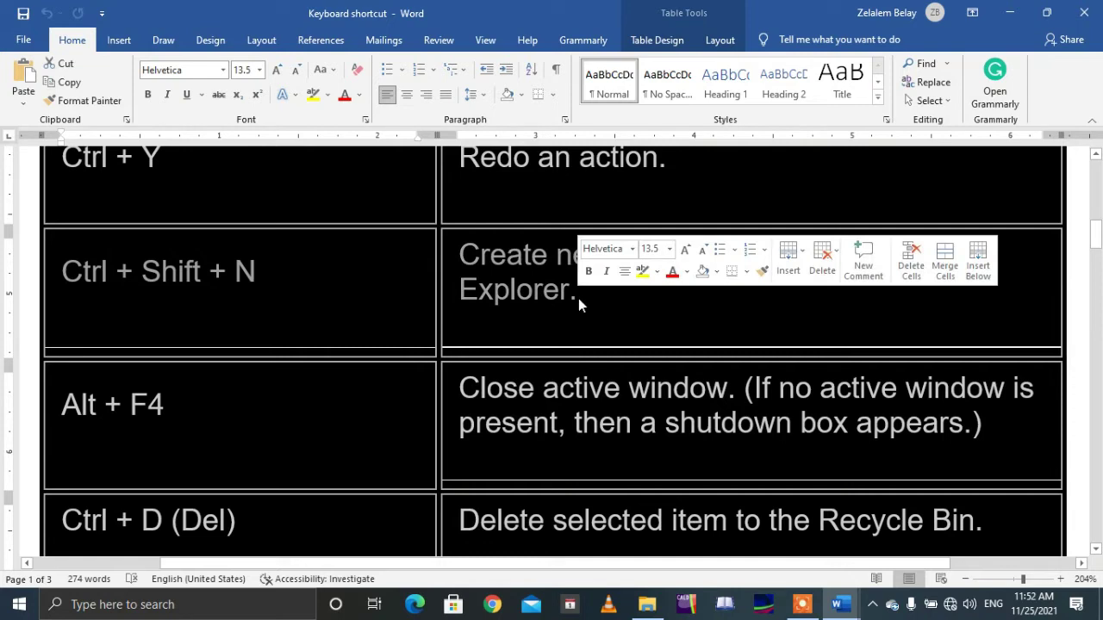
left_click(312, 398)
scroll(312, 398, "down", 3)
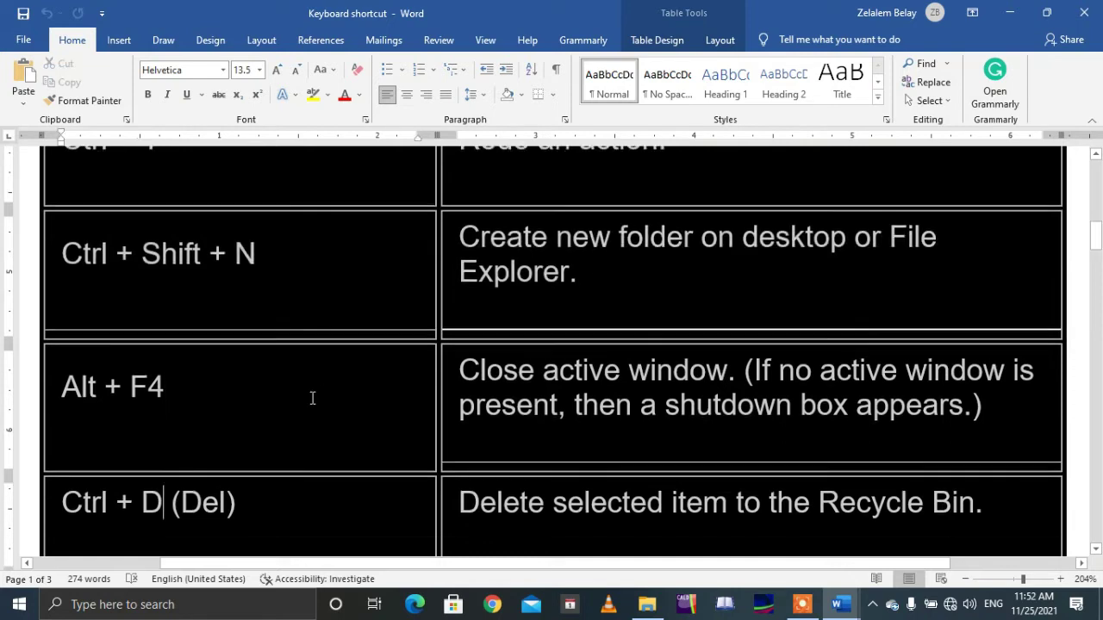
scroll(311, 398, "up", 3)
scroll(311, 398, "up", 1)
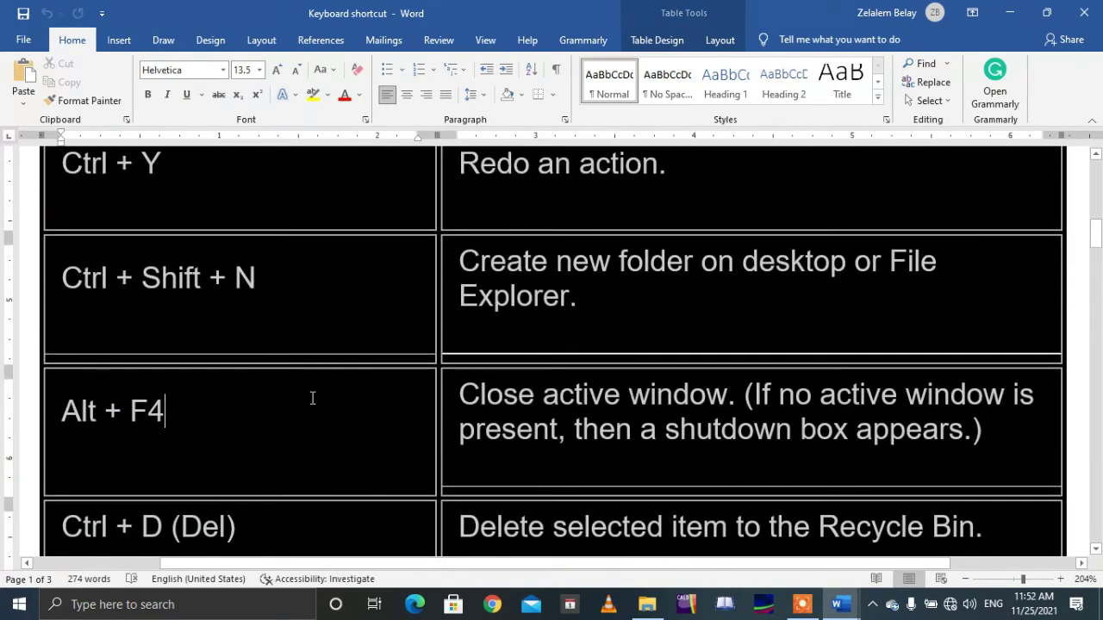
scroll(311, 398, "down", 1)
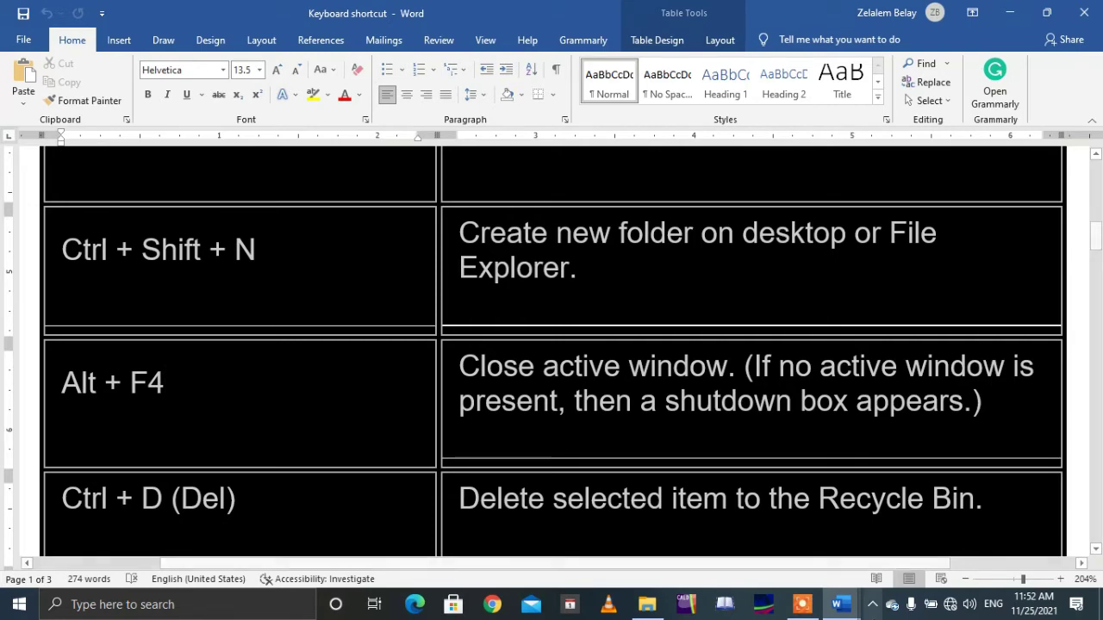
left_click(1009, 12)
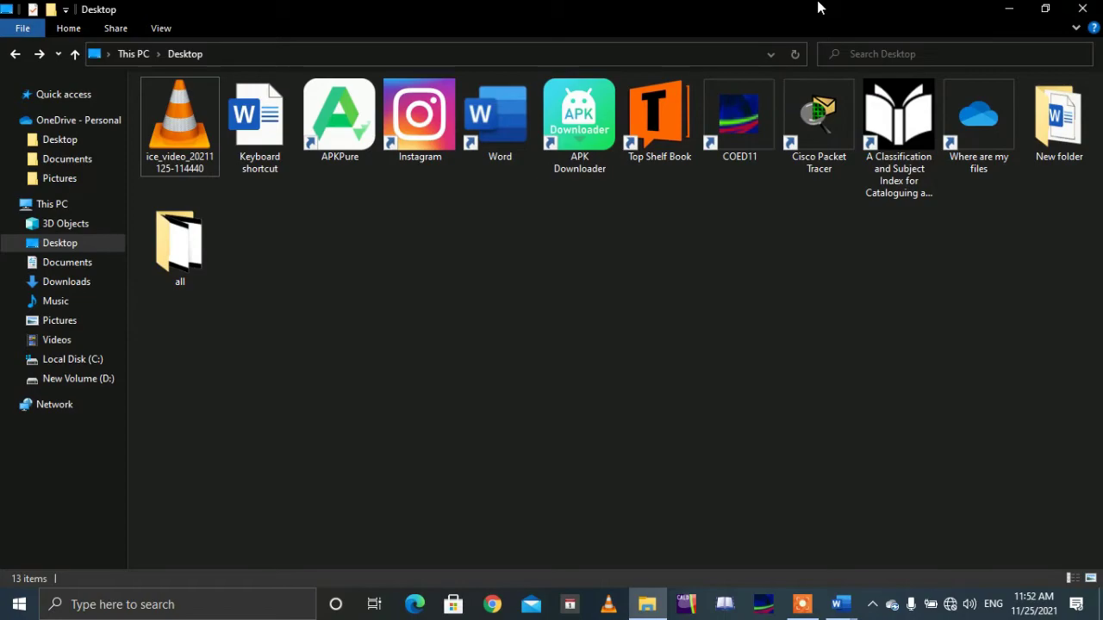
- Close File Explorer and the other Word document with Alt+F4, confirming despite the pending upload
key("alt")
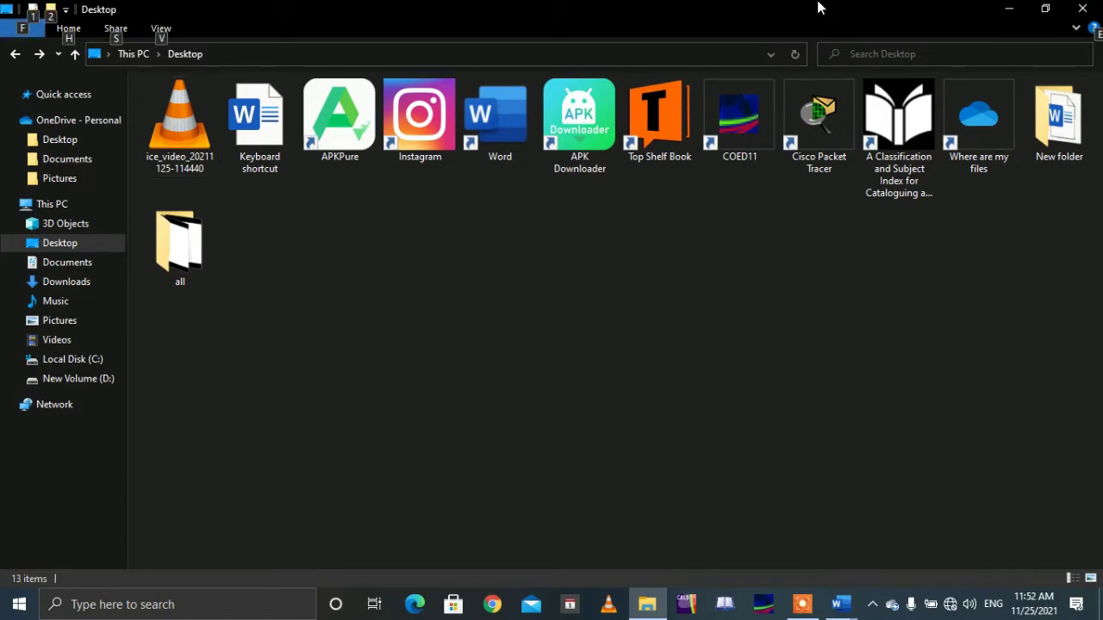
key("alt+Tab")
key("alt+F4")
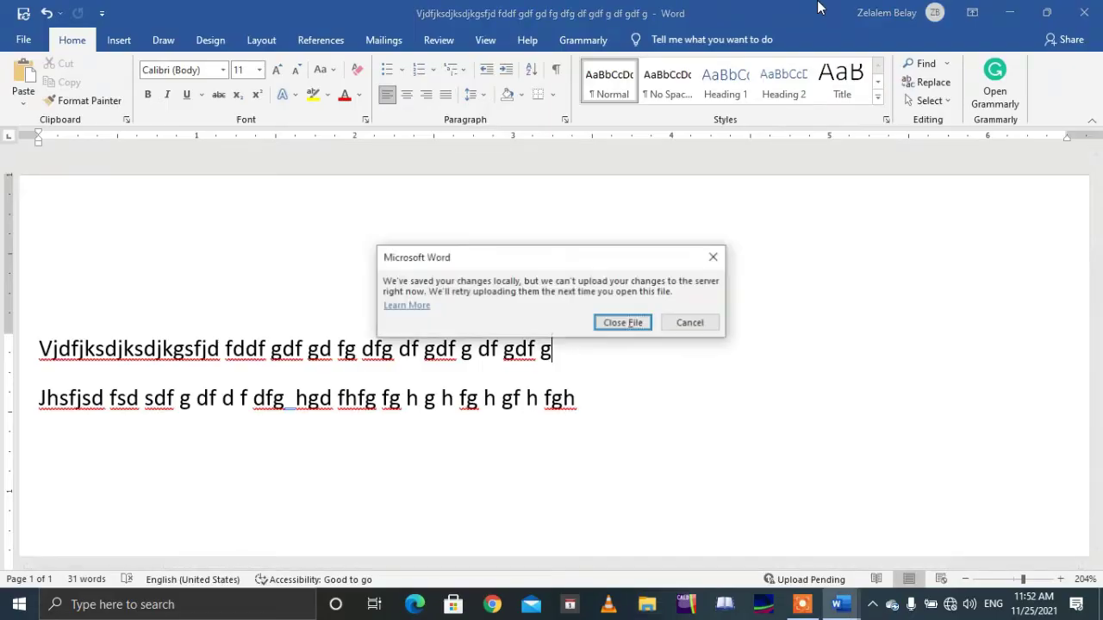
key("Return")
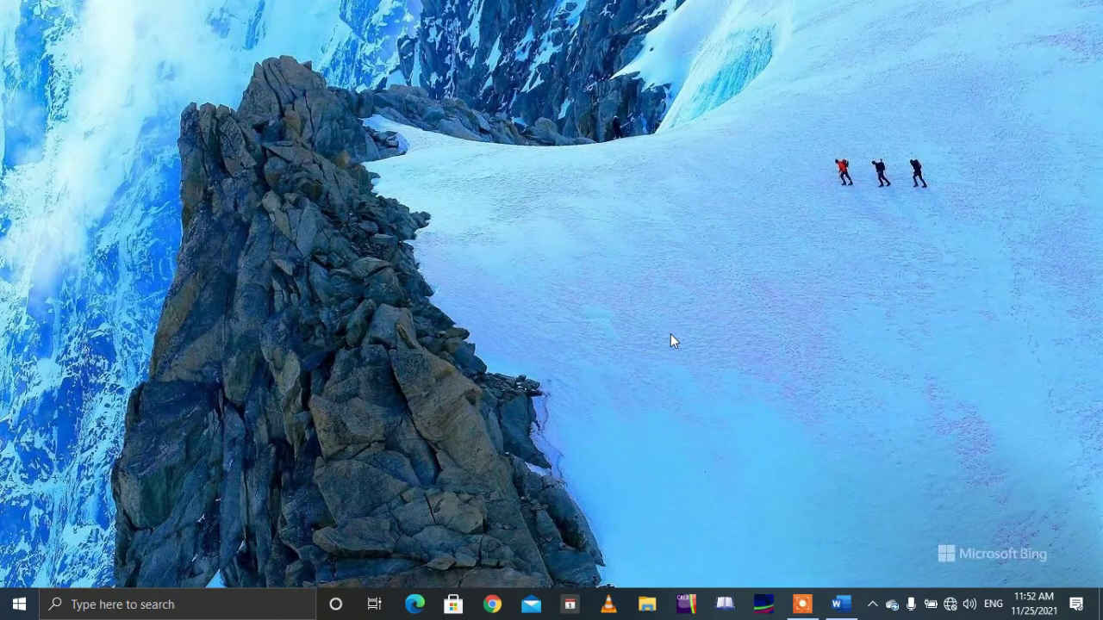
- Bring up Shut Down Windows from the desktop, select Restart, and cancel it, twice
key("alt+F4")
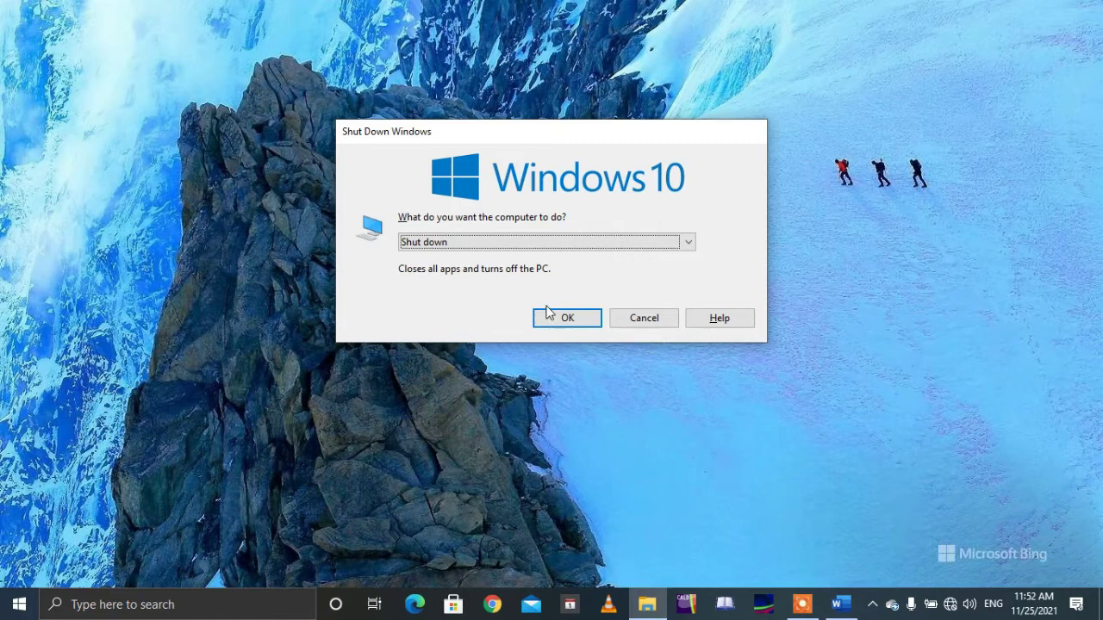
left_click(687, 248)
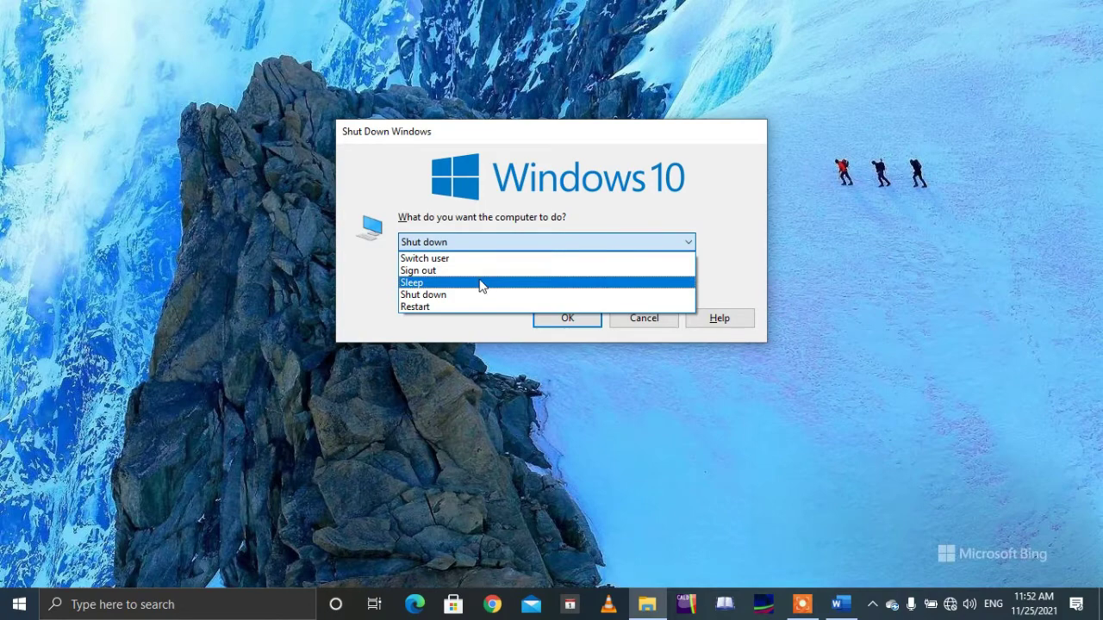
left_click(446, 308)
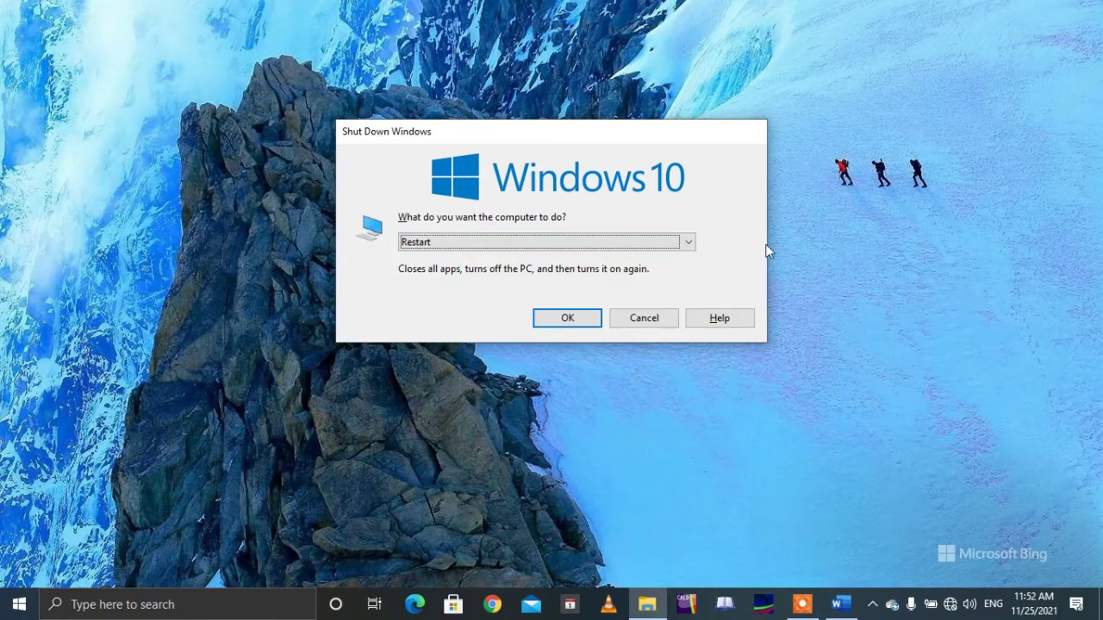
left_click(646, 321)
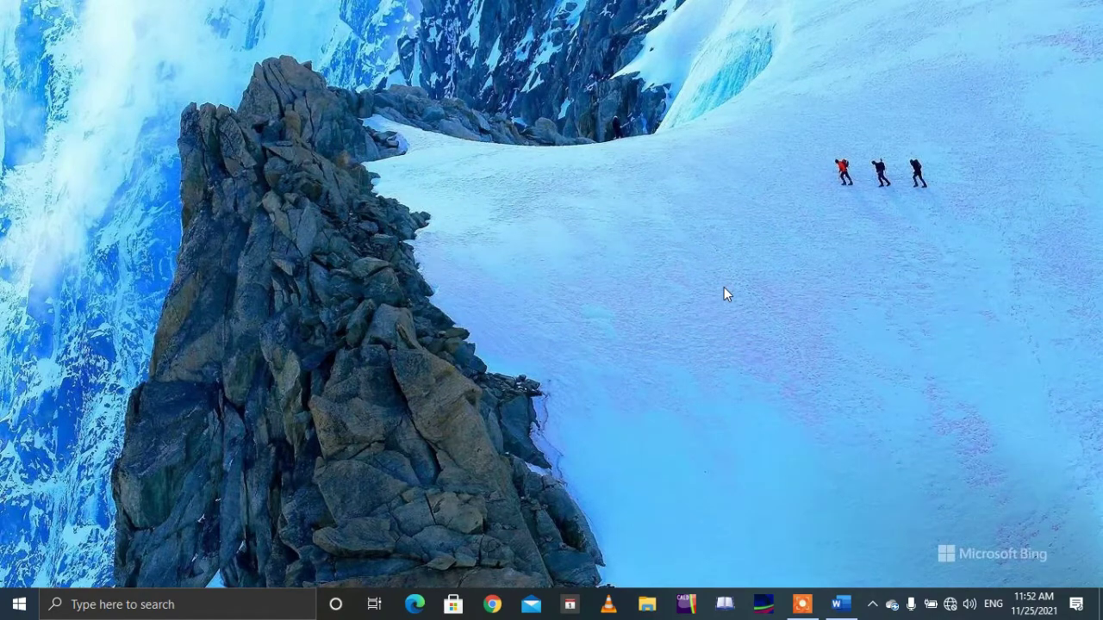
key("alt+F4")
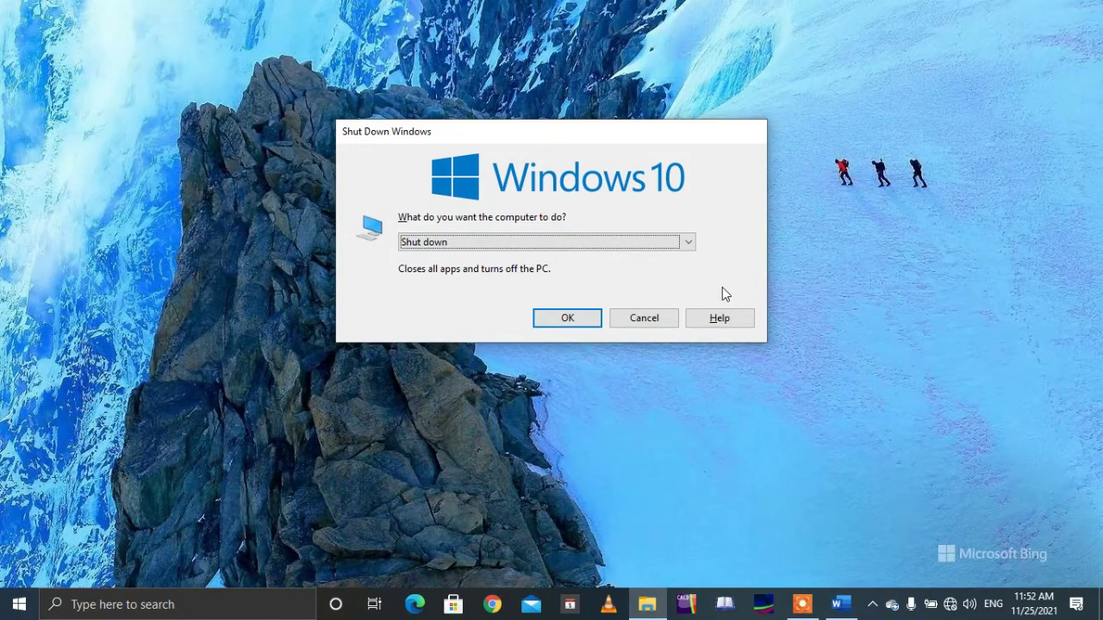
left_click(657, 322)
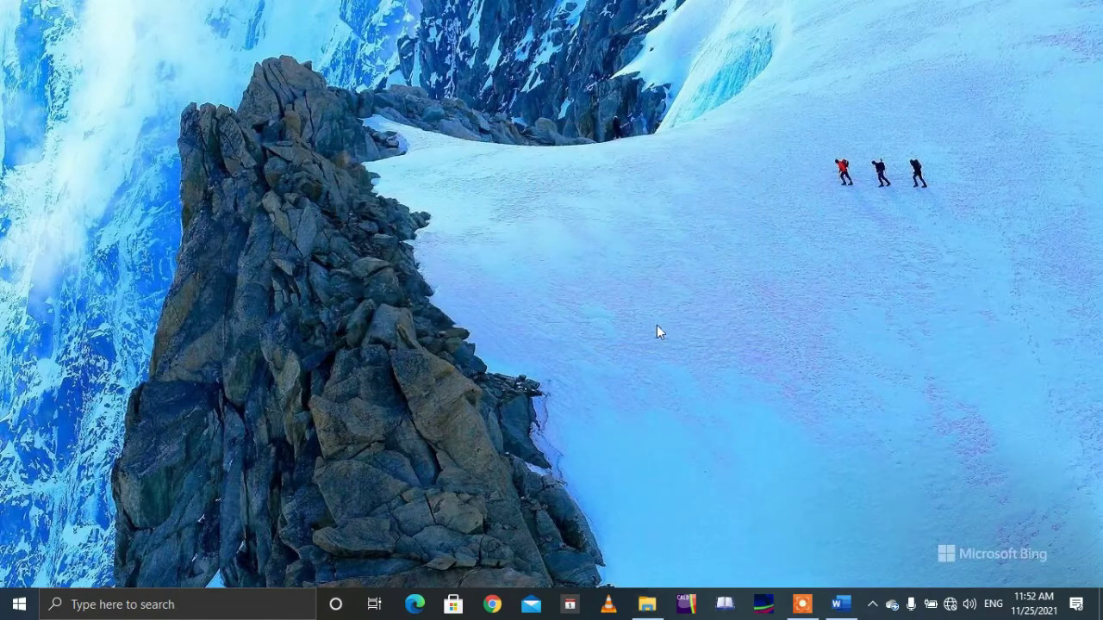
- Open This PC in File Explorer, then close the Explorer window with Alt+F4
left_click(838, 605)
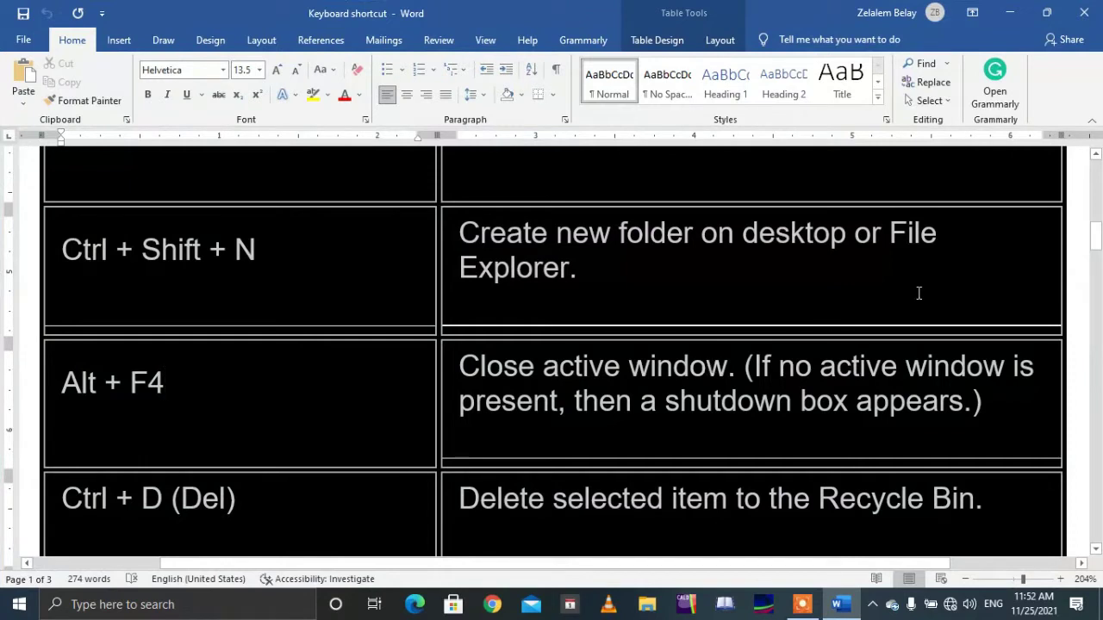
left_click(649, 610)
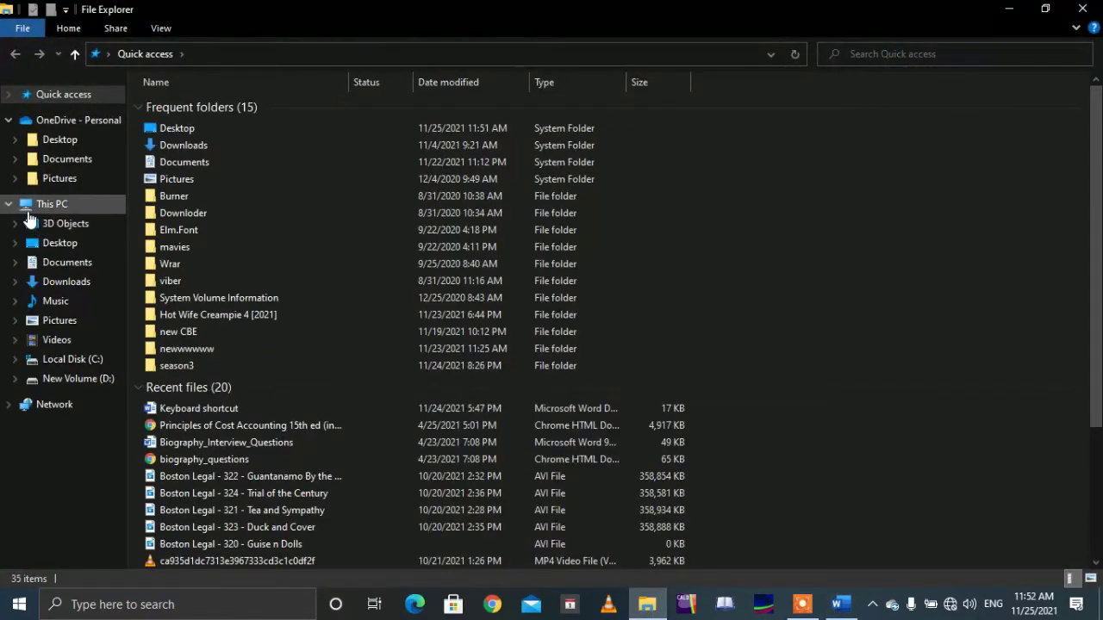
left_click(27, 212)
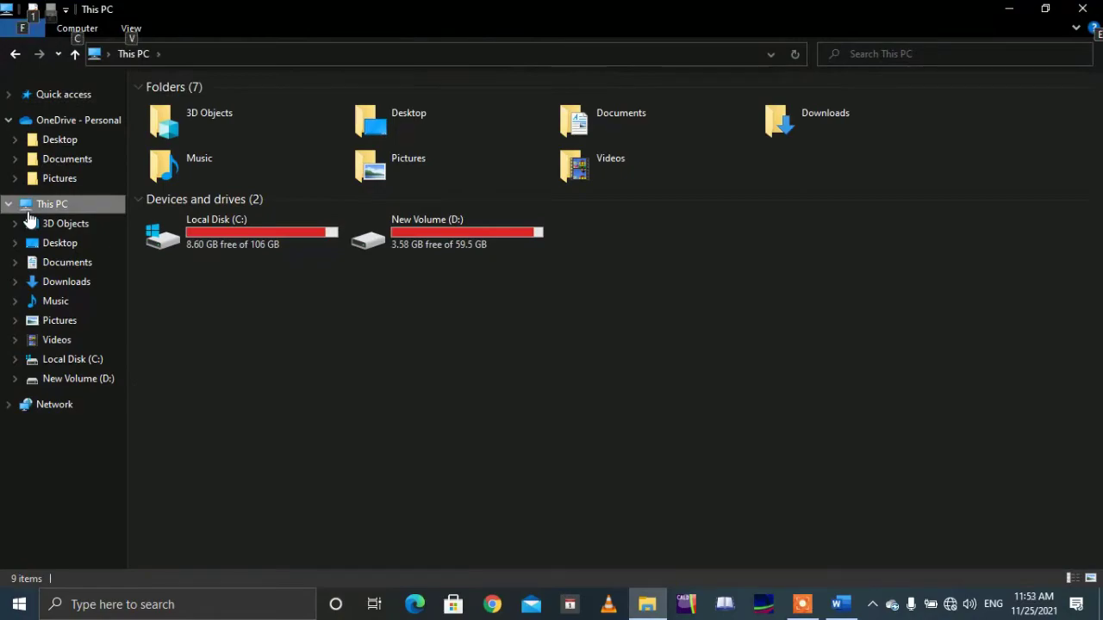
key("alt+F4")
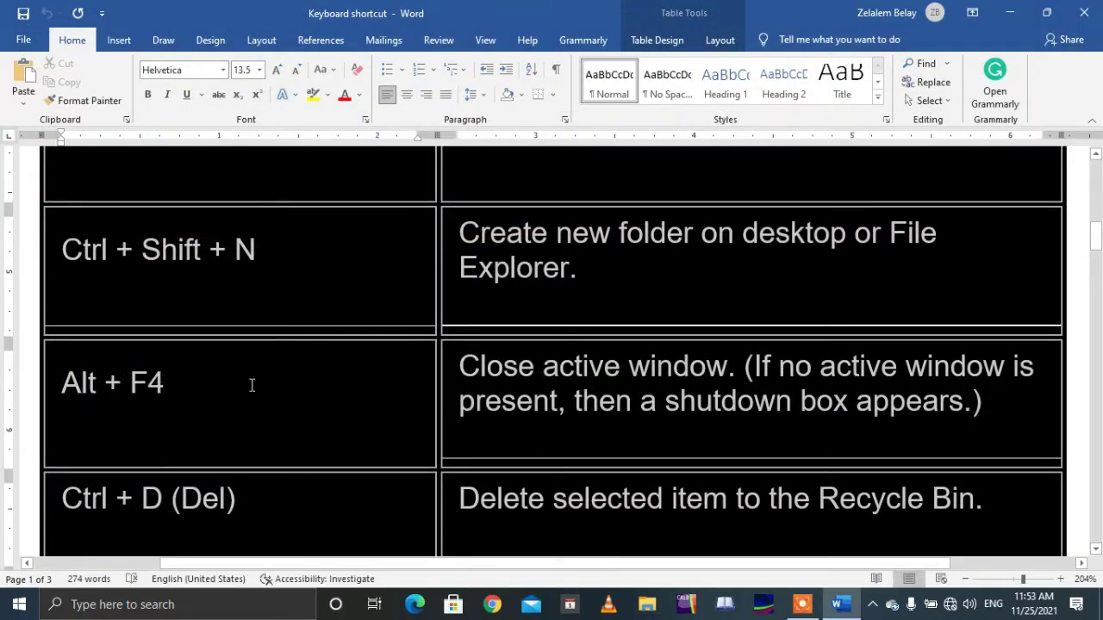
- Minimize Word and bring up the desktop shut-down dialog with Alt+F4, then cancel it
left_click_drag(465, 370, 728, 369)
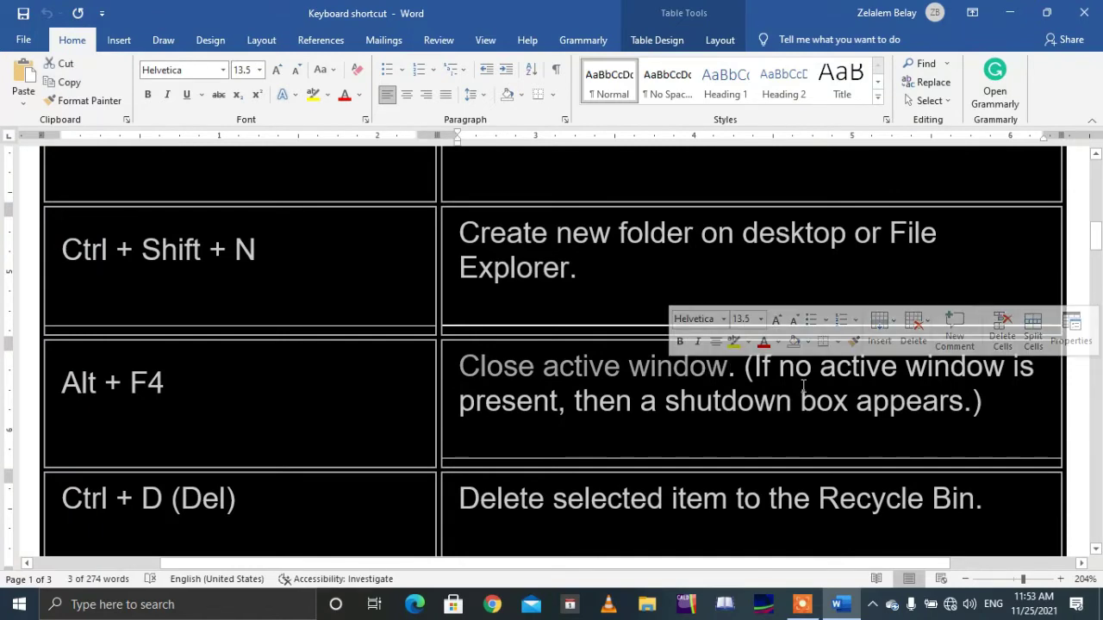
left_click(615, 401)
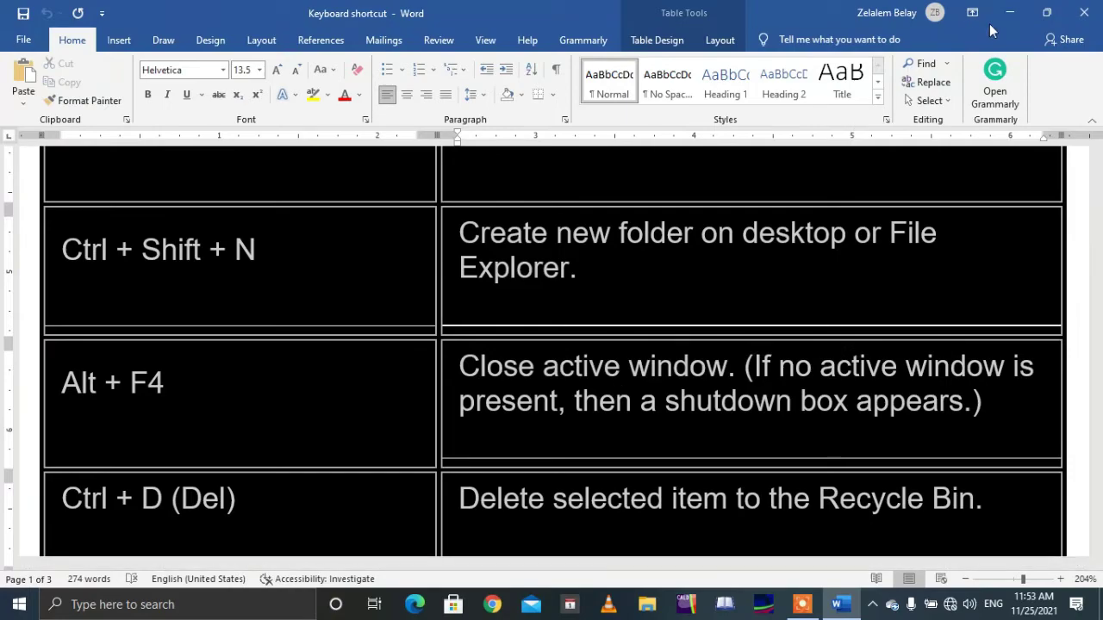
left_click(1009, 12)
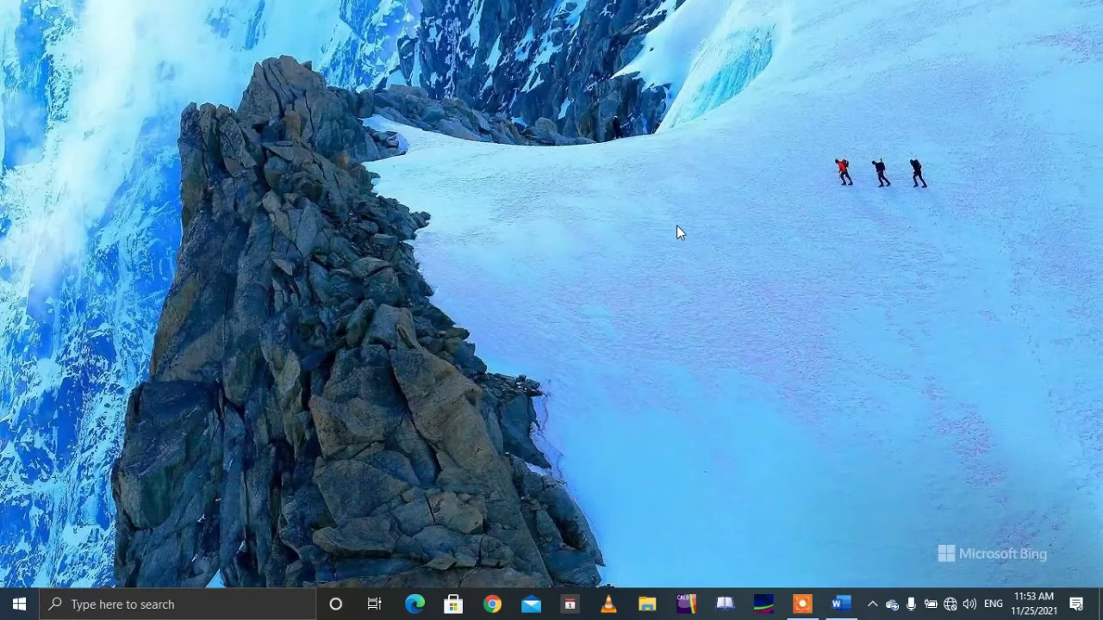
key("alt+F4")
left_click(660, 319)
- Restore the Keyboard shortcut document and move down to the Shift + Delete and F2 rows
left_click(843, 605)
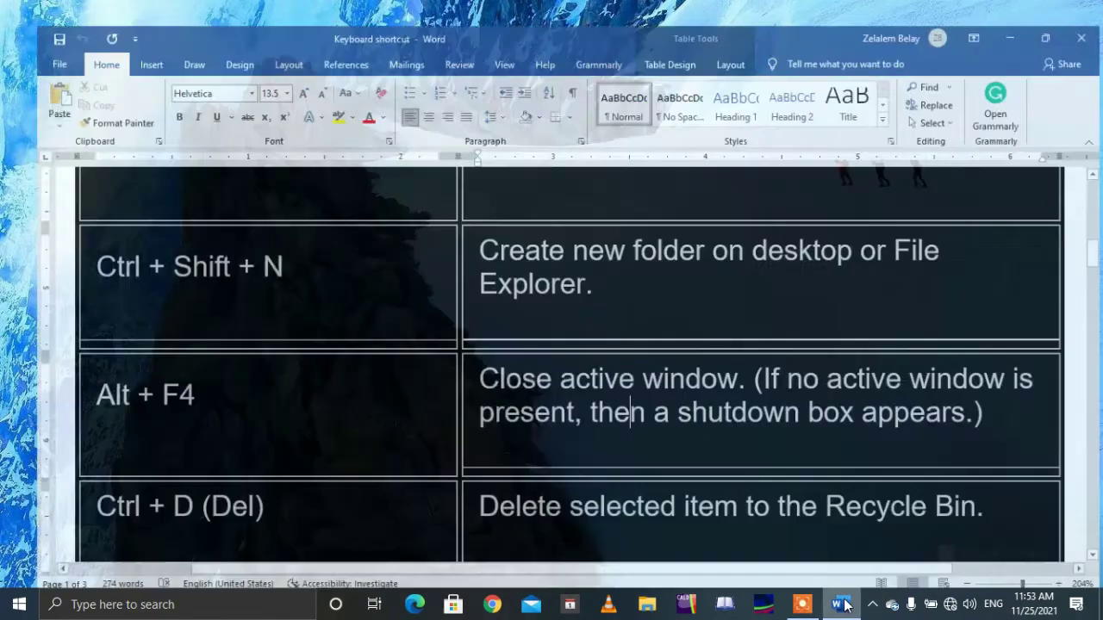
left_click(375, 390)
key("Down")
key("Down")
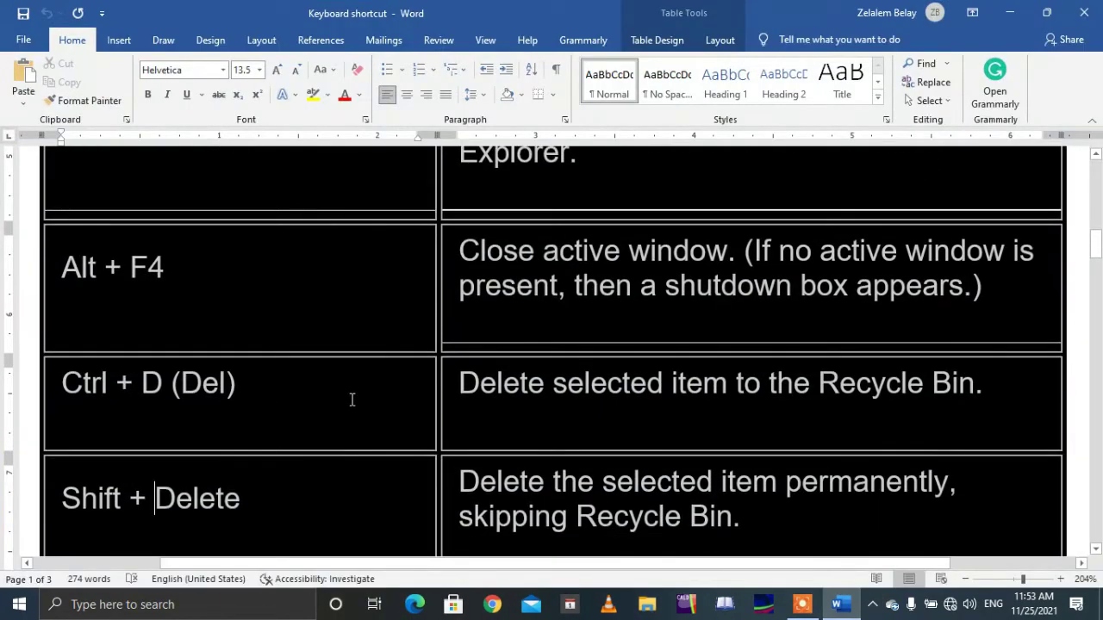
left_click(283, 401)
left_click_drag(233, 276, 89, 266)
left_click(332, 414)
key("Down")
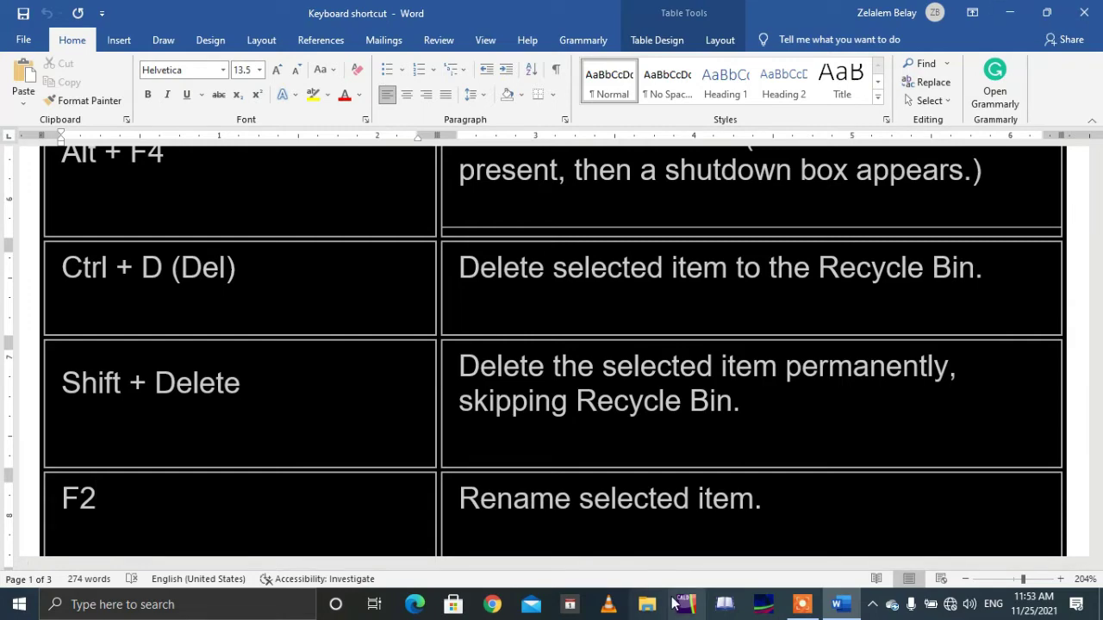
- Open the Desktop folder in File Explorer with Win+E and create a default-named new folder
key("super+e")
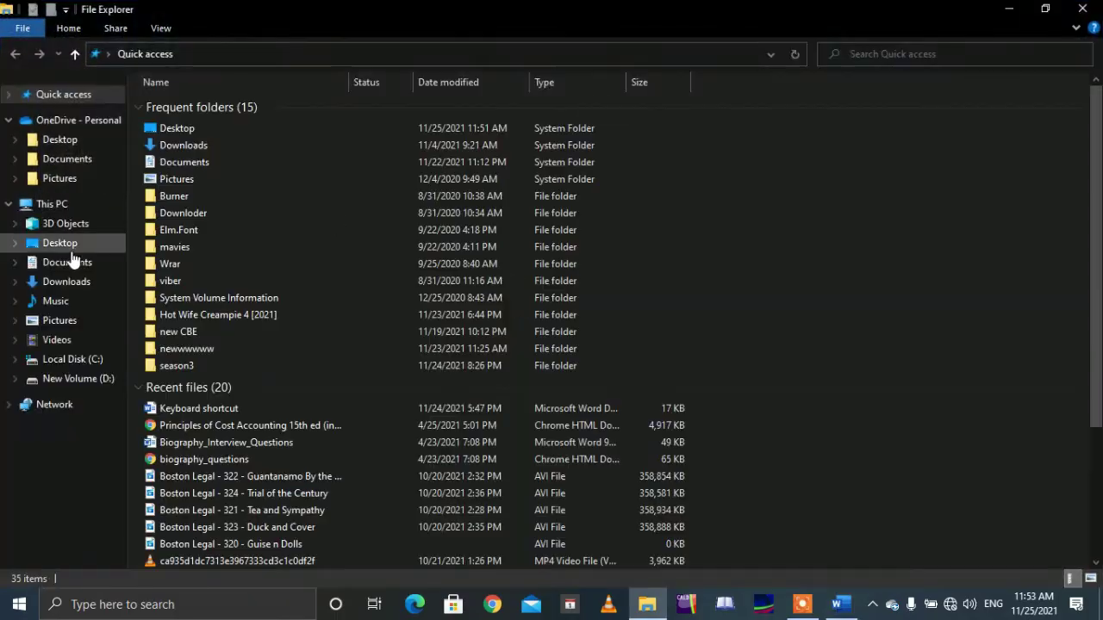
left_click(71, 247)
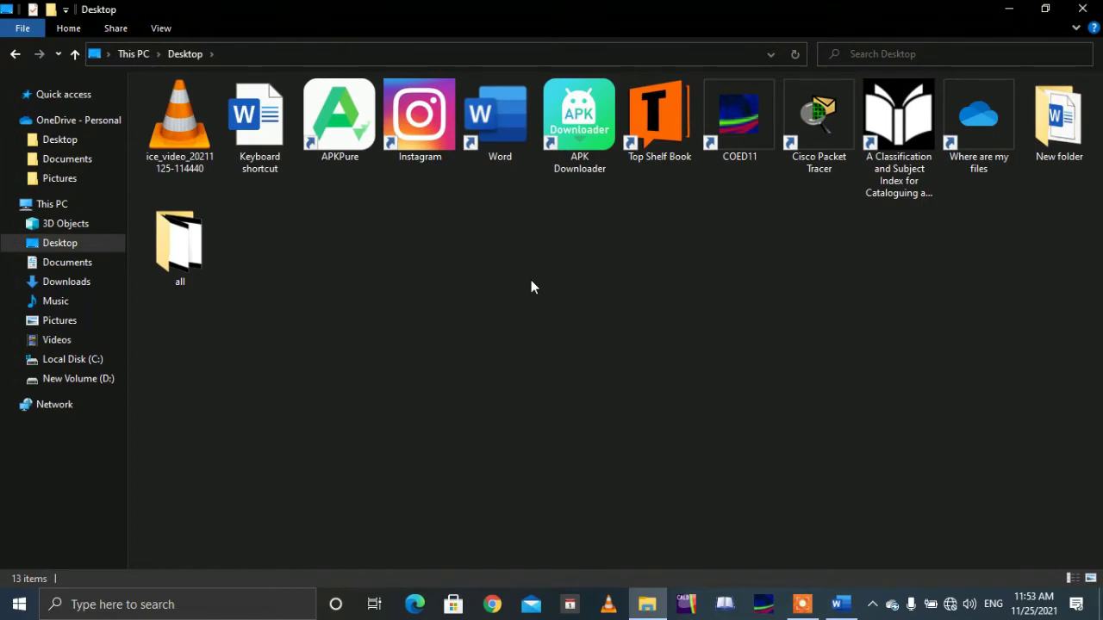
key("ctrl+shift+n")
key("Return")
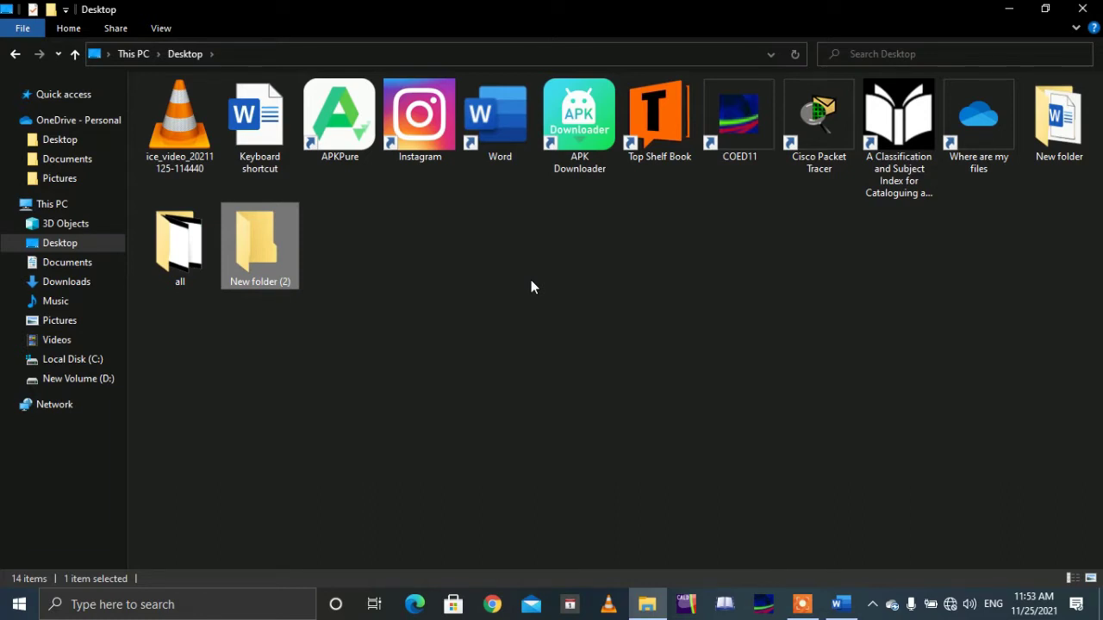
- Delete New folder (2), undo, cancel a Shift+Delete prompt, then delete it and return to Word
key("Delete")
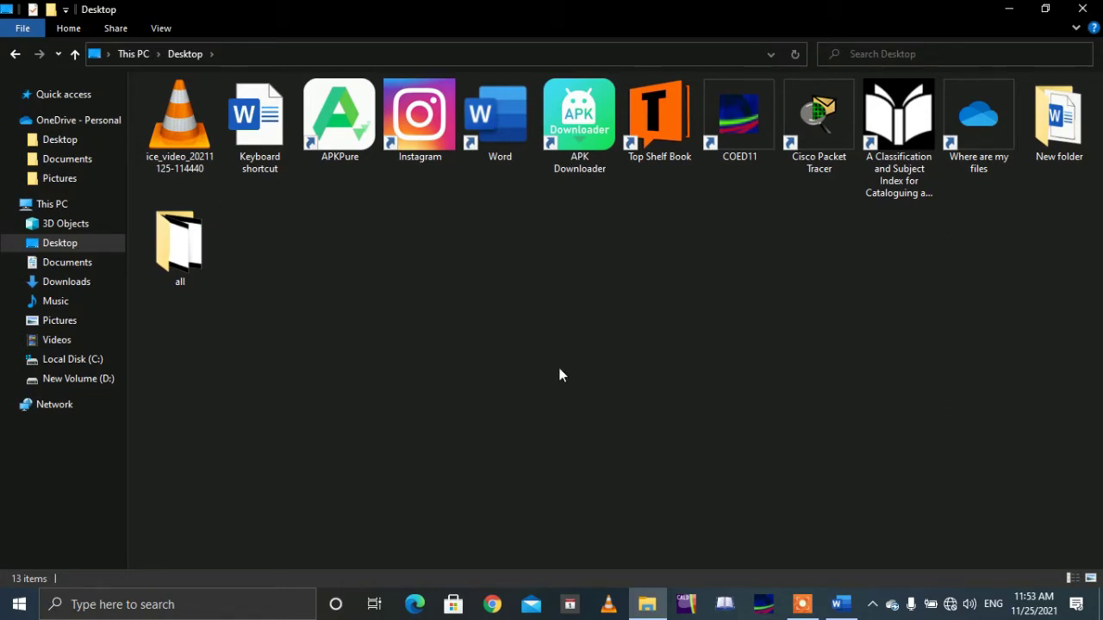
key("ctrl+z")
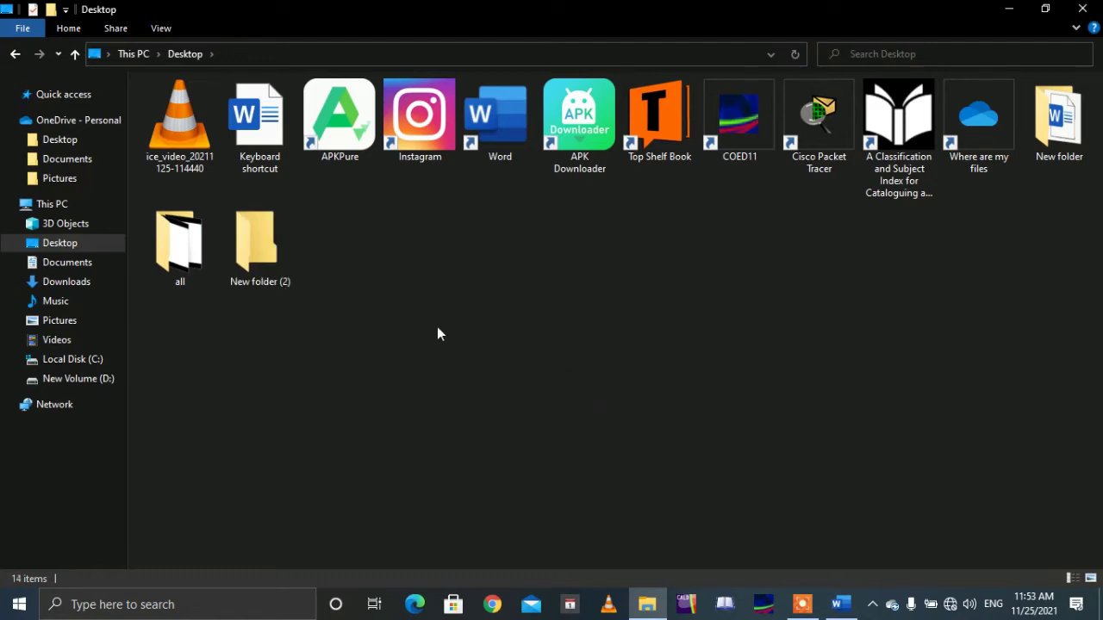
left_click(253, 246)
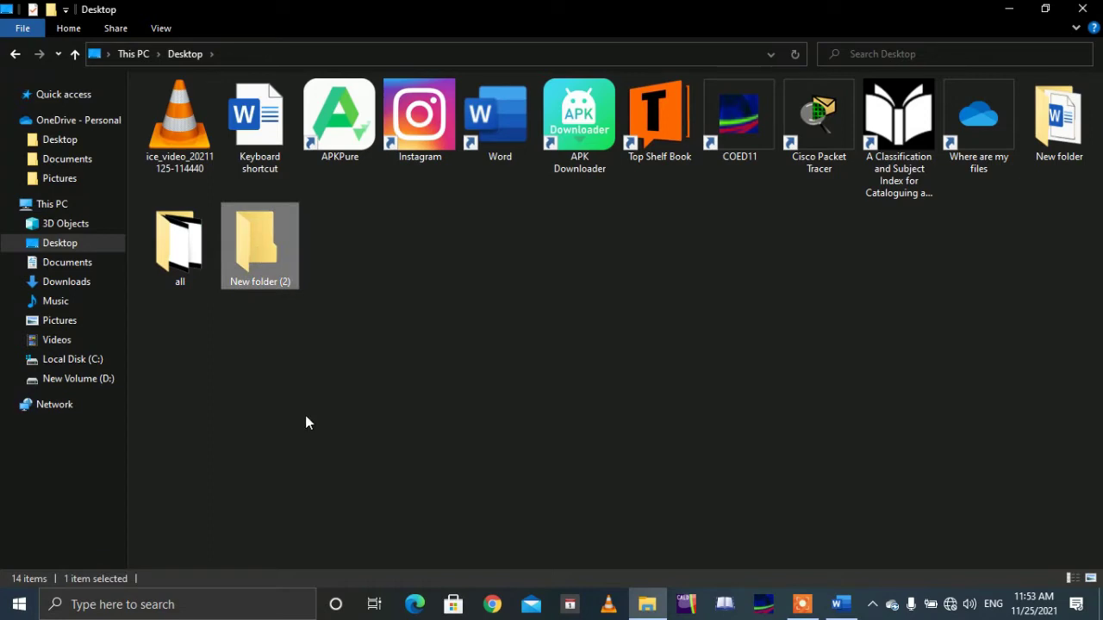
key("shift+Delete")
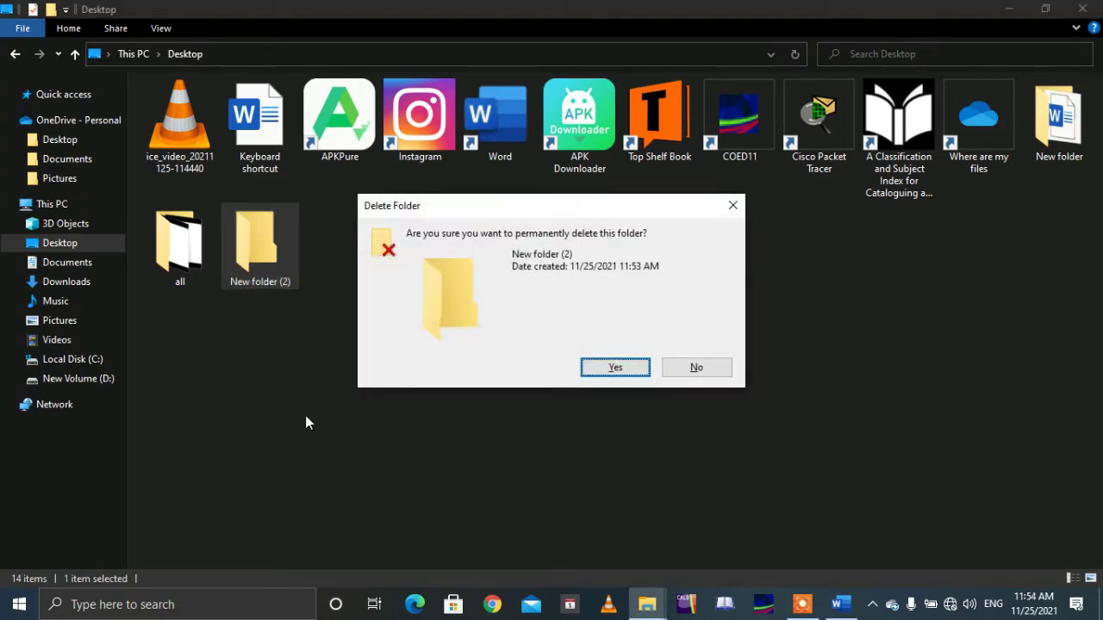
key("Escape")
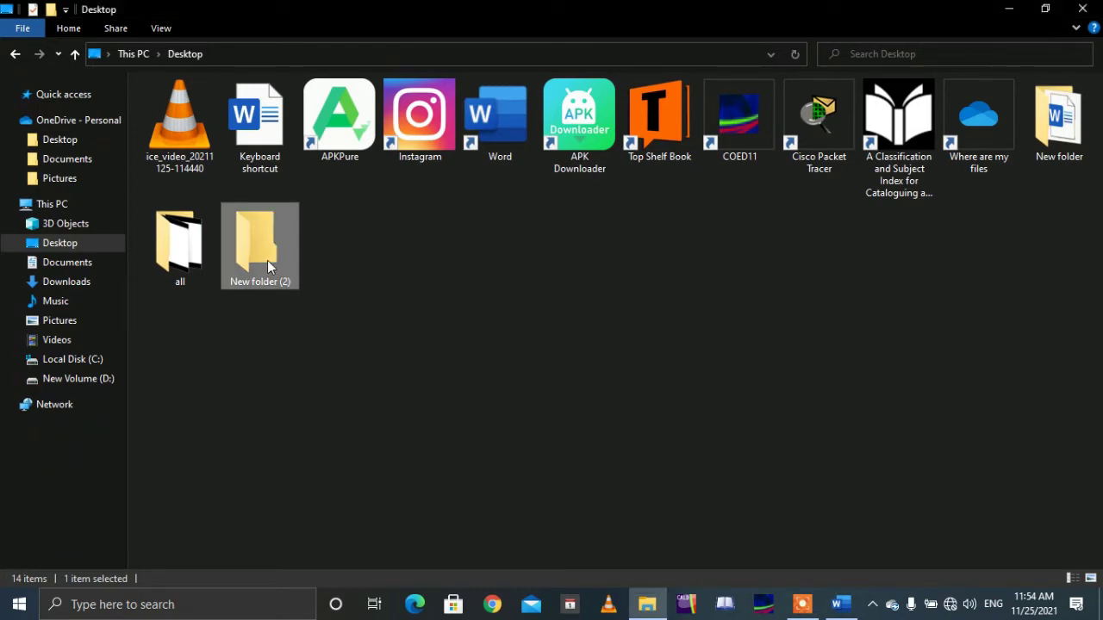
key("Delete")
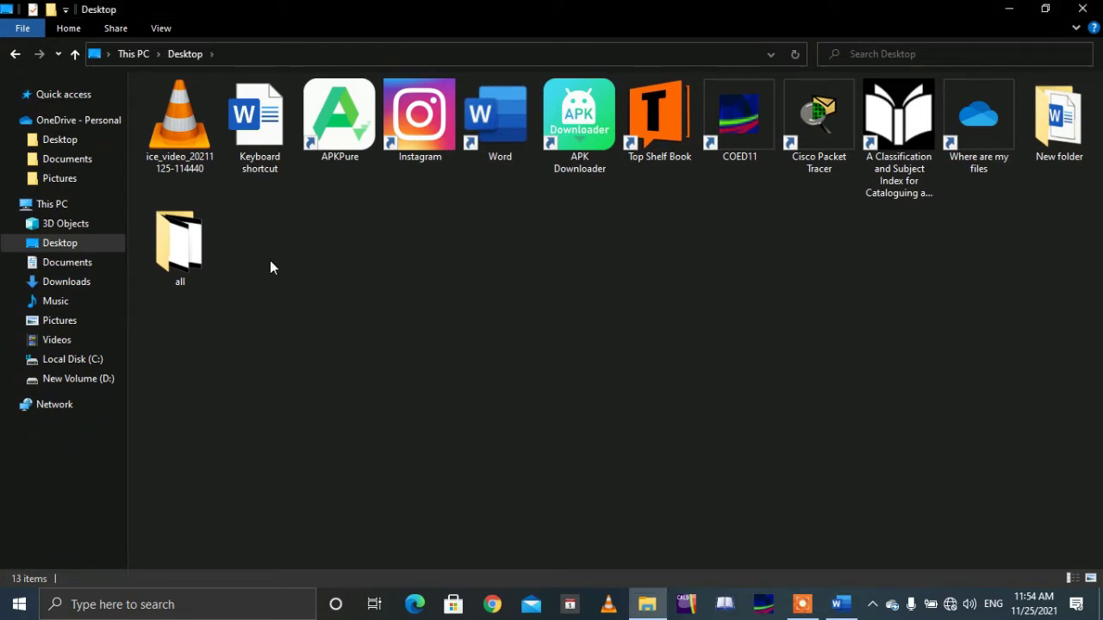
left_click(847, 608)
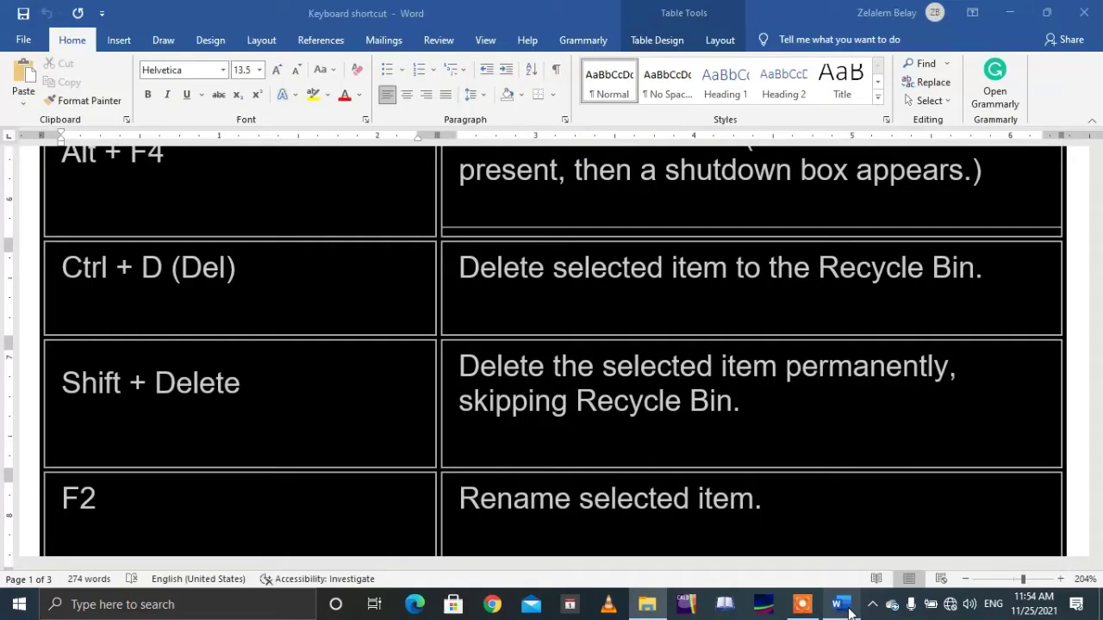
left_click(313, 395)
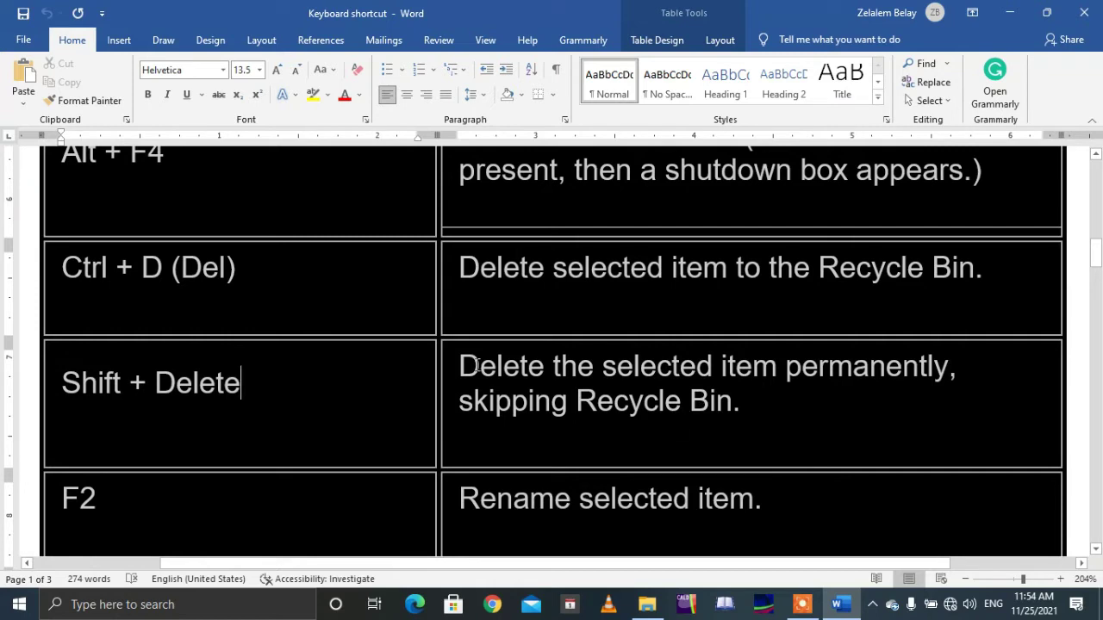
triple_click(327, 393)
left_click(756, 412)
left_click_drag(743, 407, 465, 371)
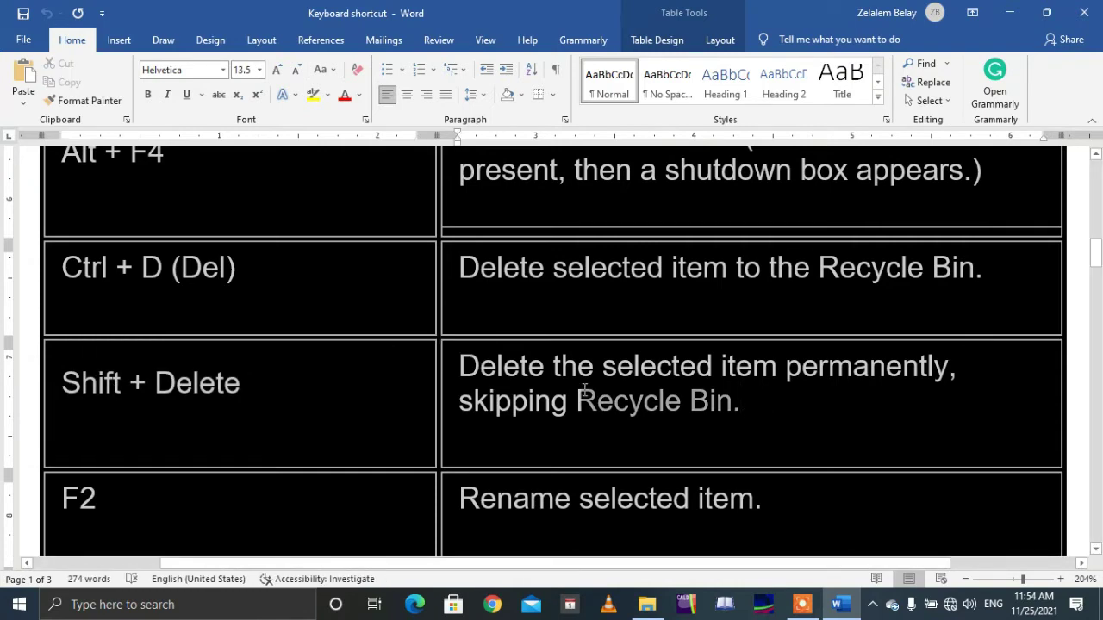
left_click(738, 414)
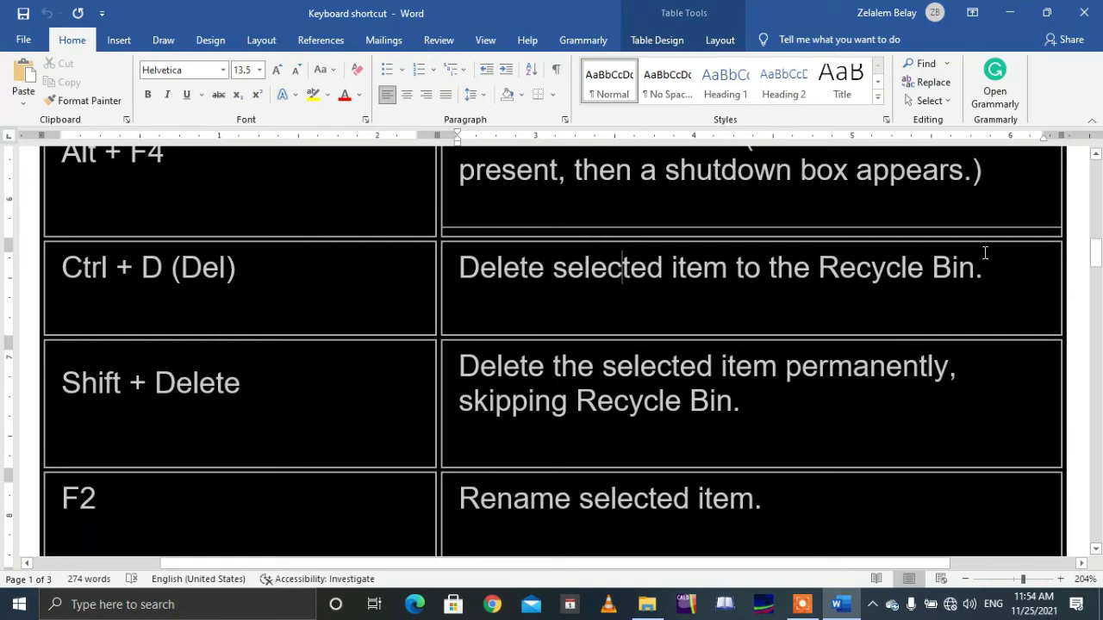
left_click(61, 248)
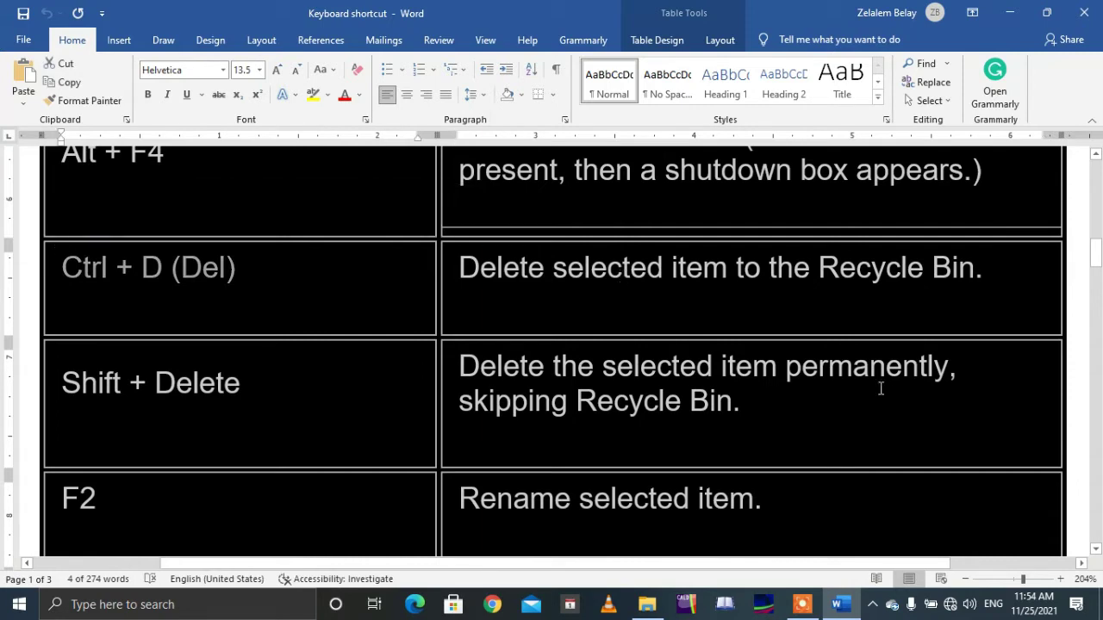
left_click(620, 288)
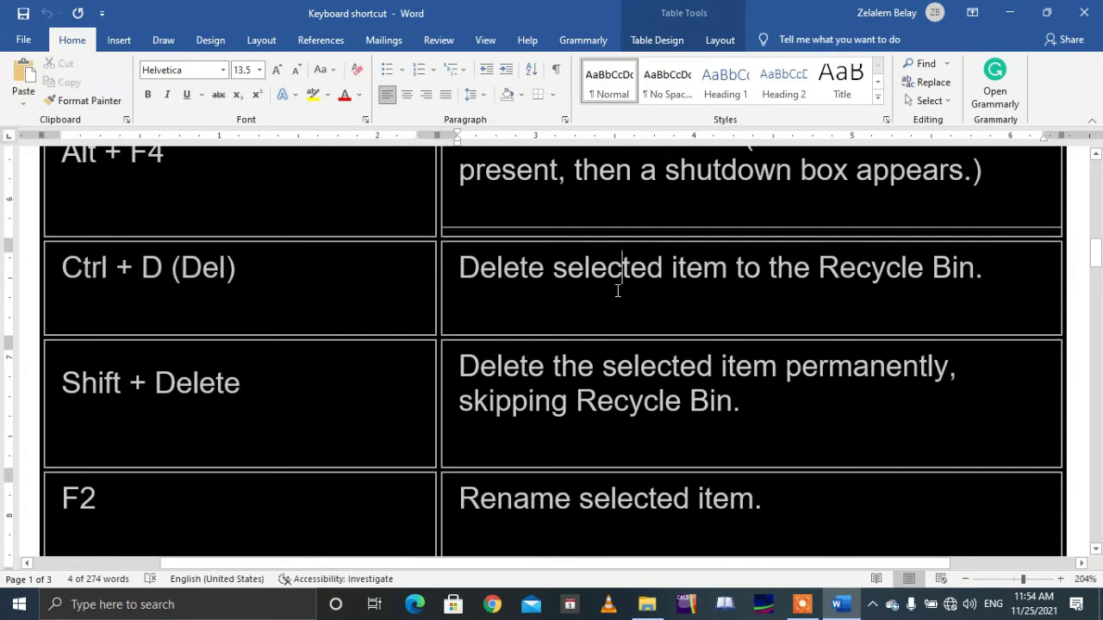
left_click_drag(275, 390, 62, 384)
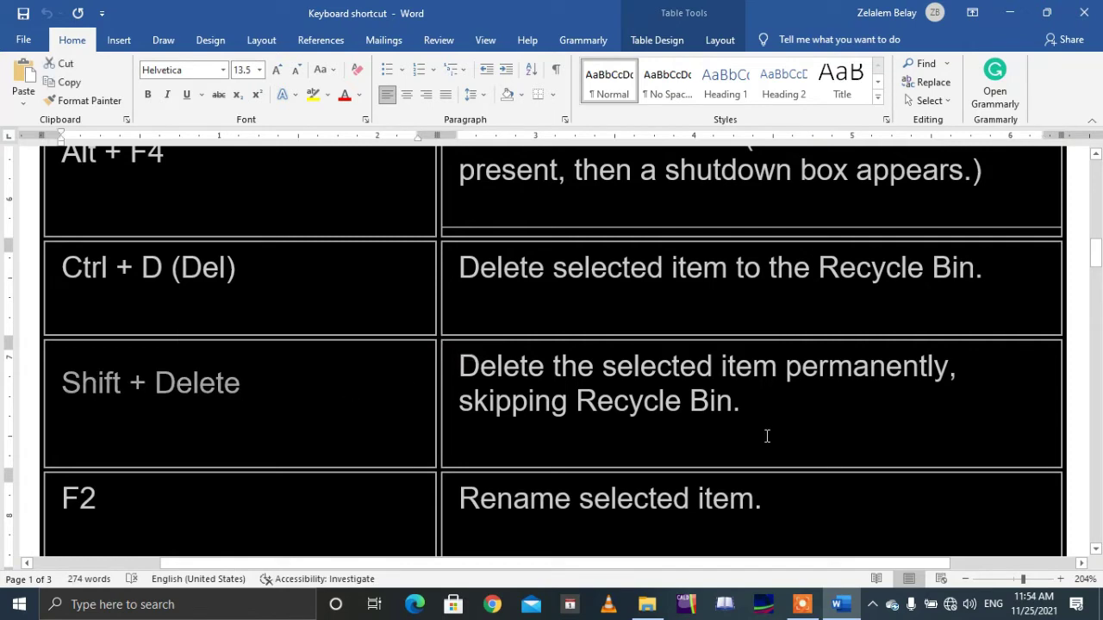
left_click_drag(765, 416, 449, 381)
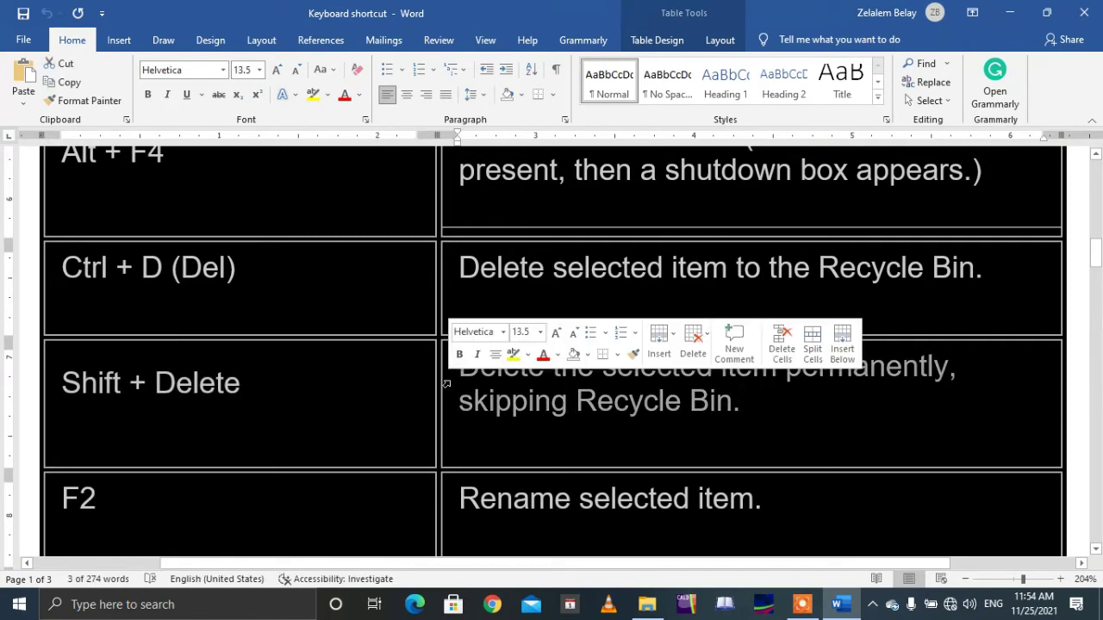
left_click(374, 482)
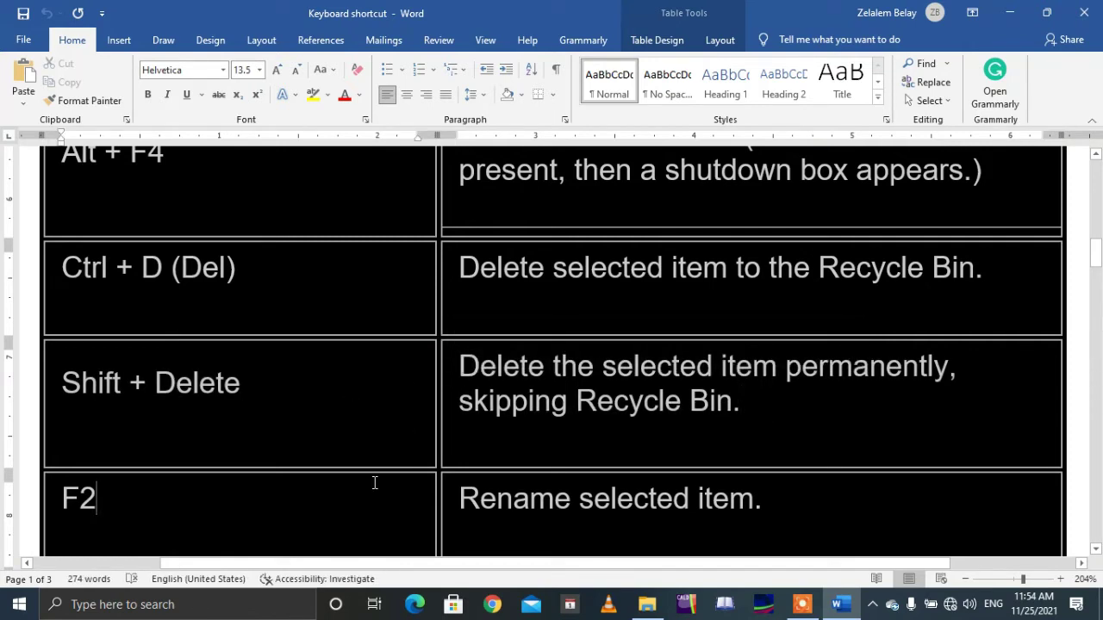
key("Down")
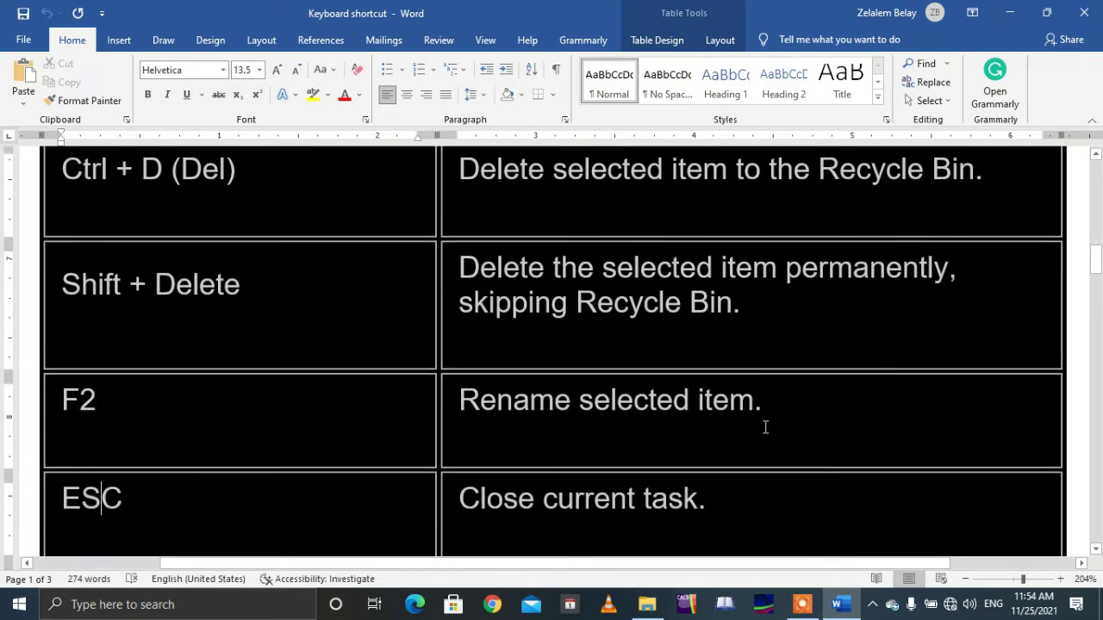
left_click(647, 604)
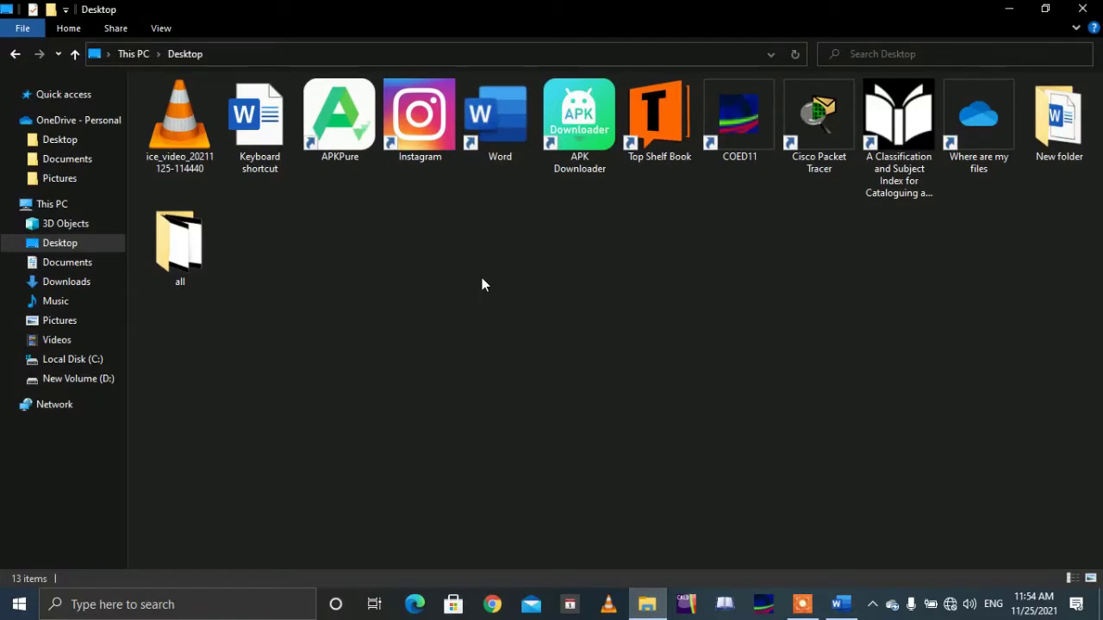
- Create a new Desktop folder named 'jhjh' and select it
key("ctrl+shift+n")
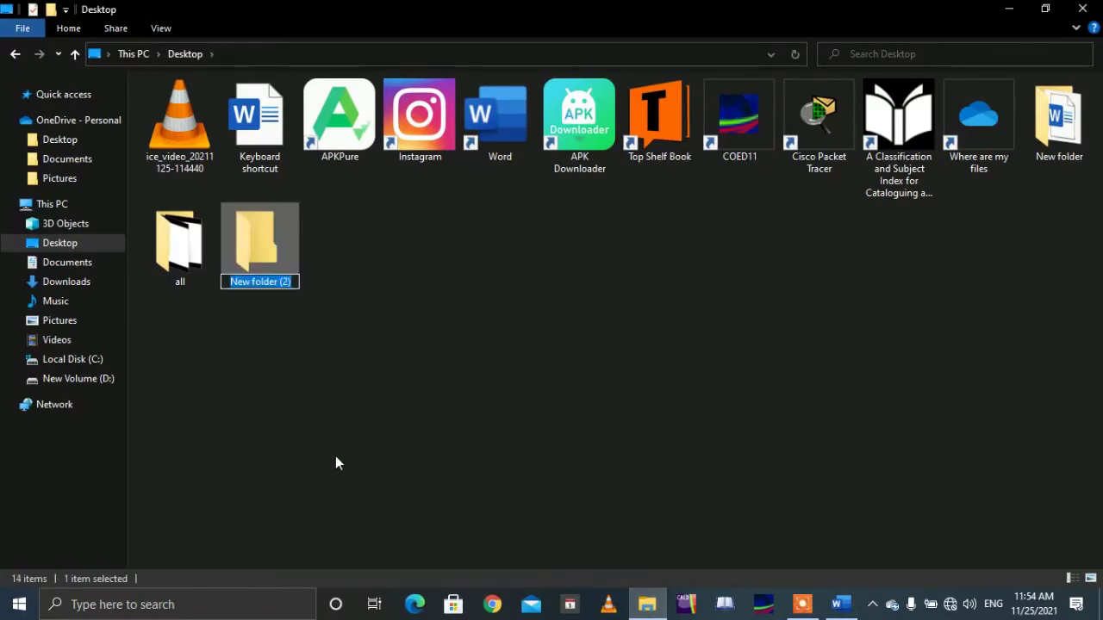
type("jhjh")
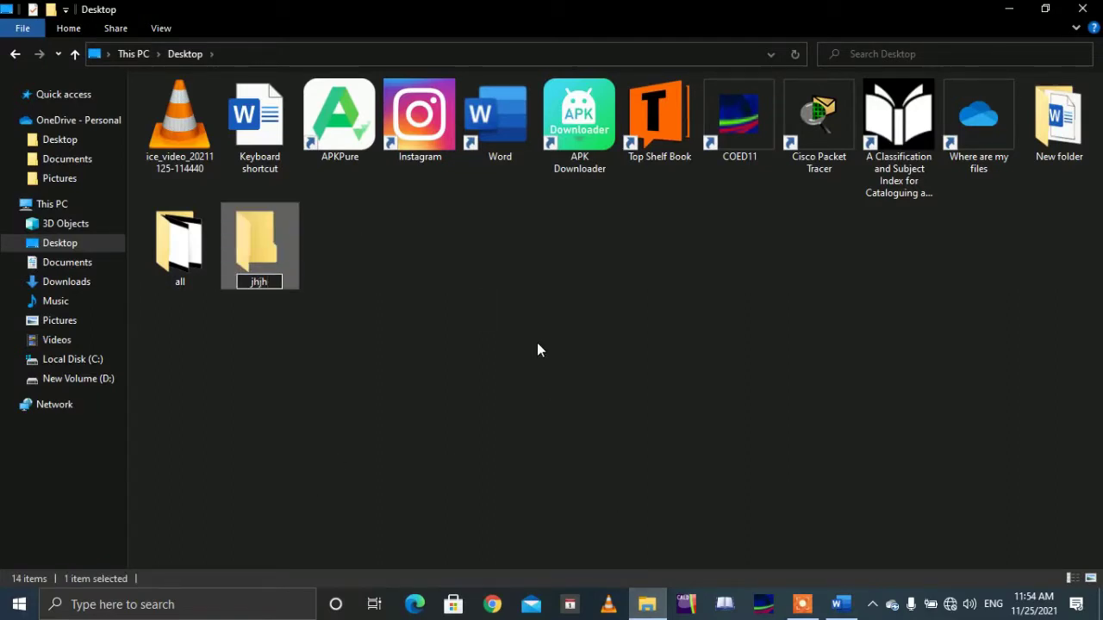
key("Return")
left_click(435, 377)
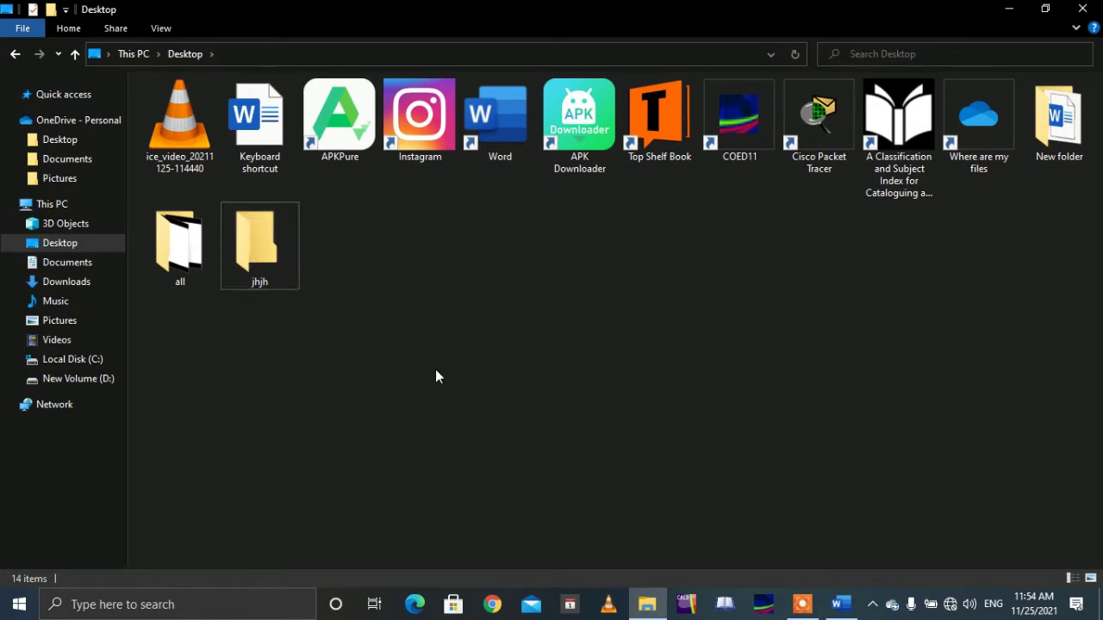
right_click(258, 240)
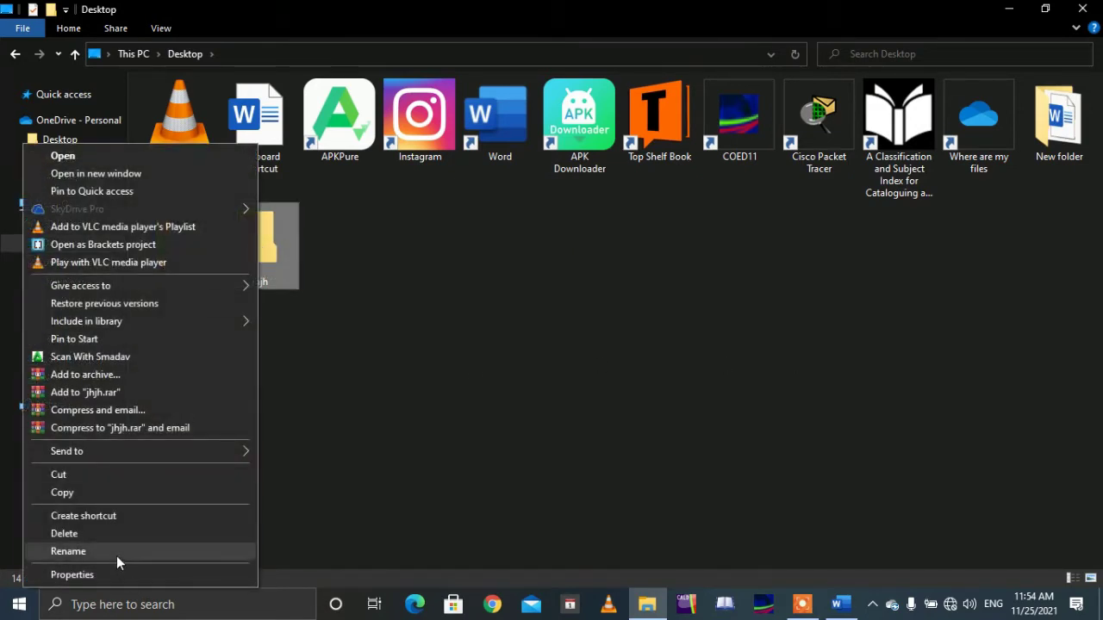
left_click(530, 432)
left_click(530, 432)
left_click(246, 255)
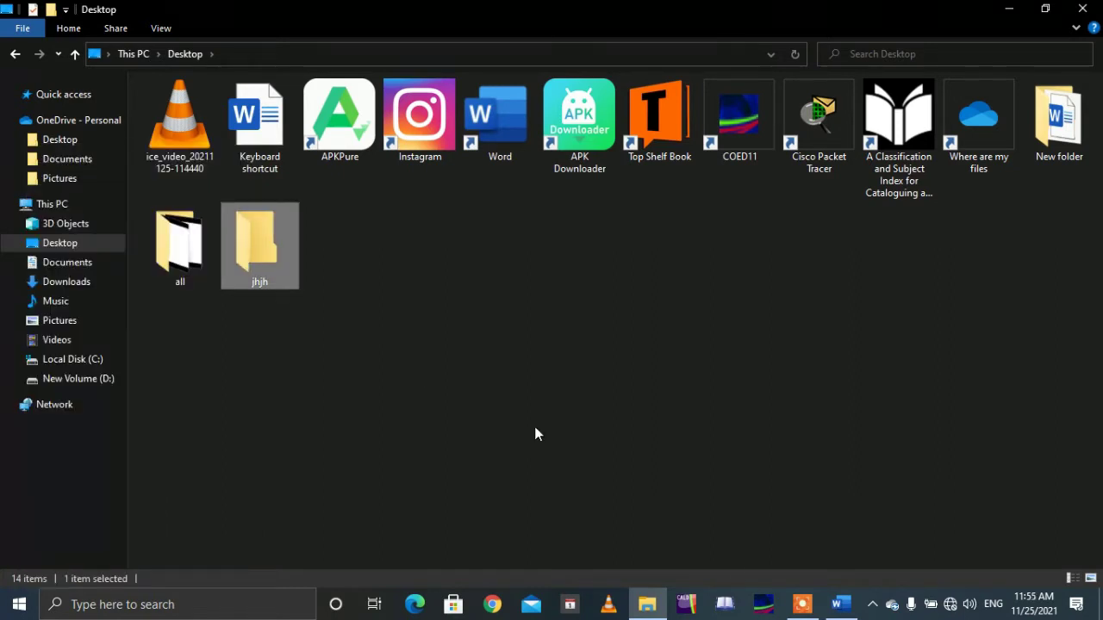
- Rename the jhjh folder with F2 to 'sdgdfg', then to 'gtrebcd', and return to Word
left_click(840, 604)
left_click_drag(126, 398, 55, 382)
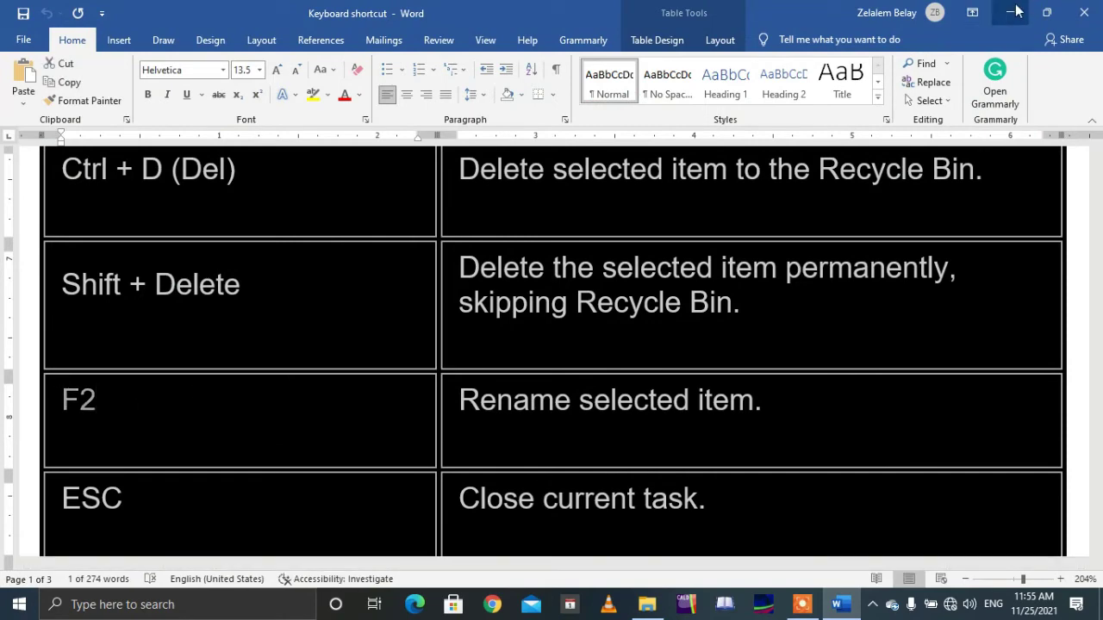
left_click(1015, 10)
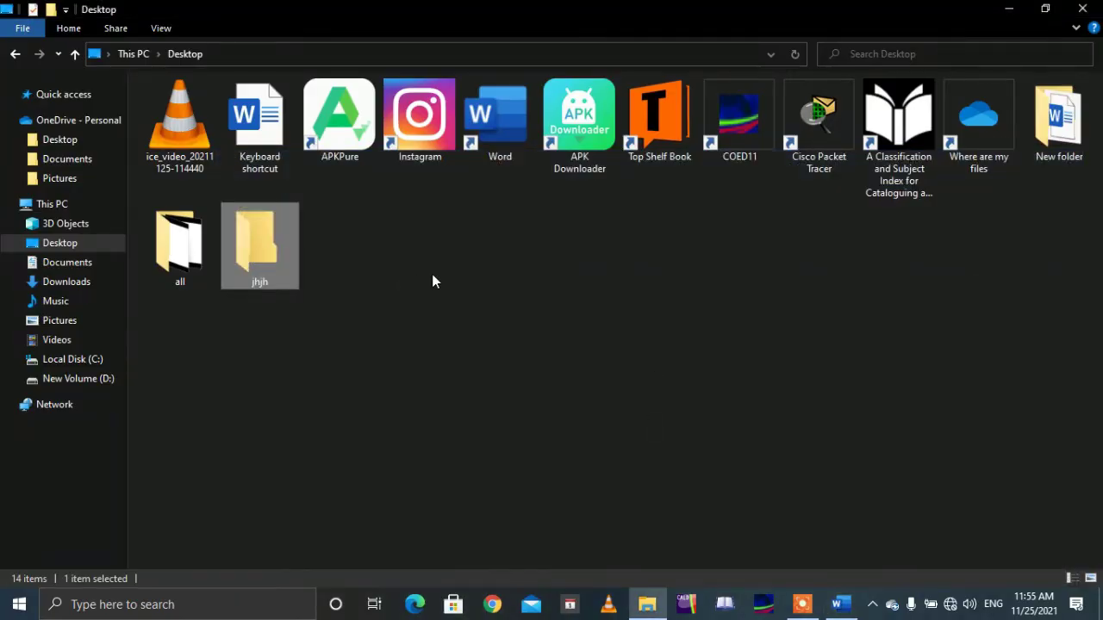
key("F2")
type("sdgdfg")
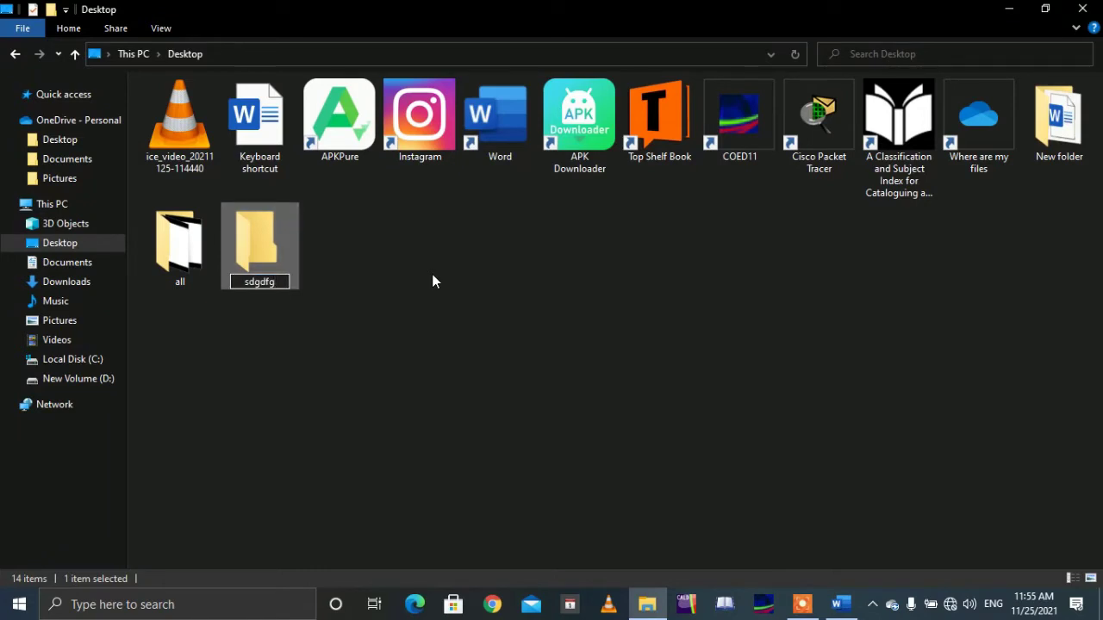
key("Return")
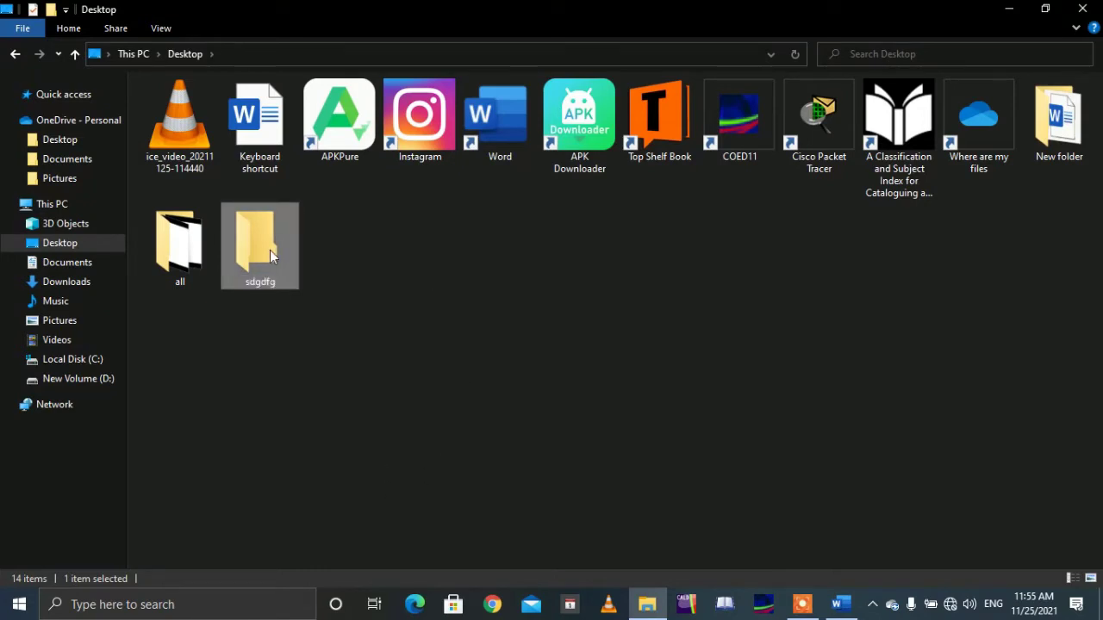
key("F2")
type("gtrebcd")
key("Return")
left_click(834, 609)
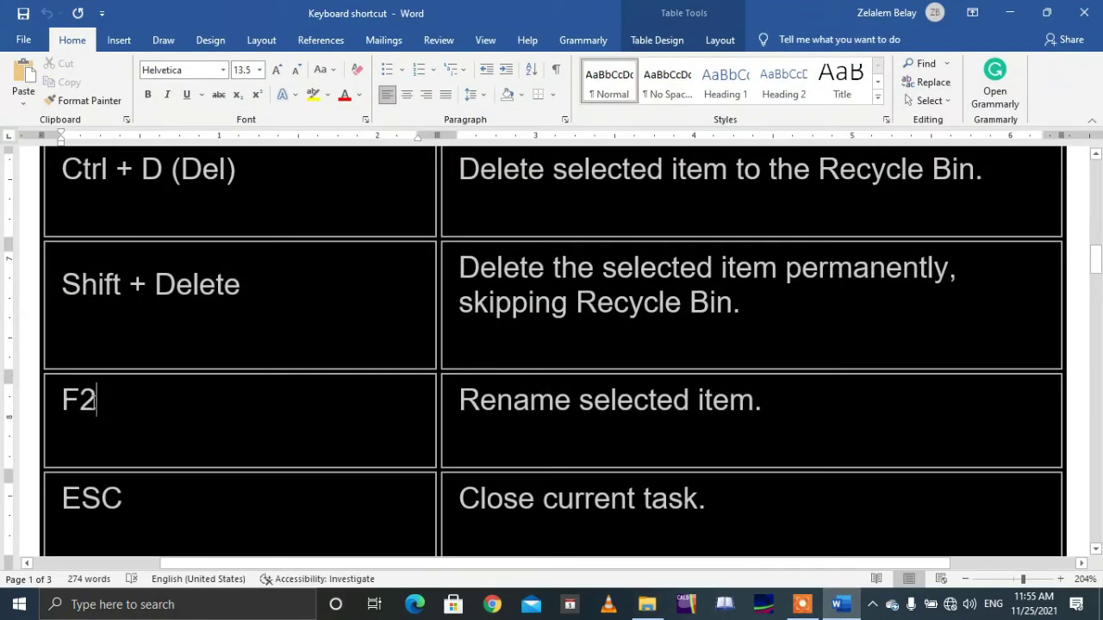
scroll(450, 444, "down", 5)
scroll(451, 444, "down", 2)
scroll(451, 444, "up", 3)
scroll(451, 443, "up", 3)
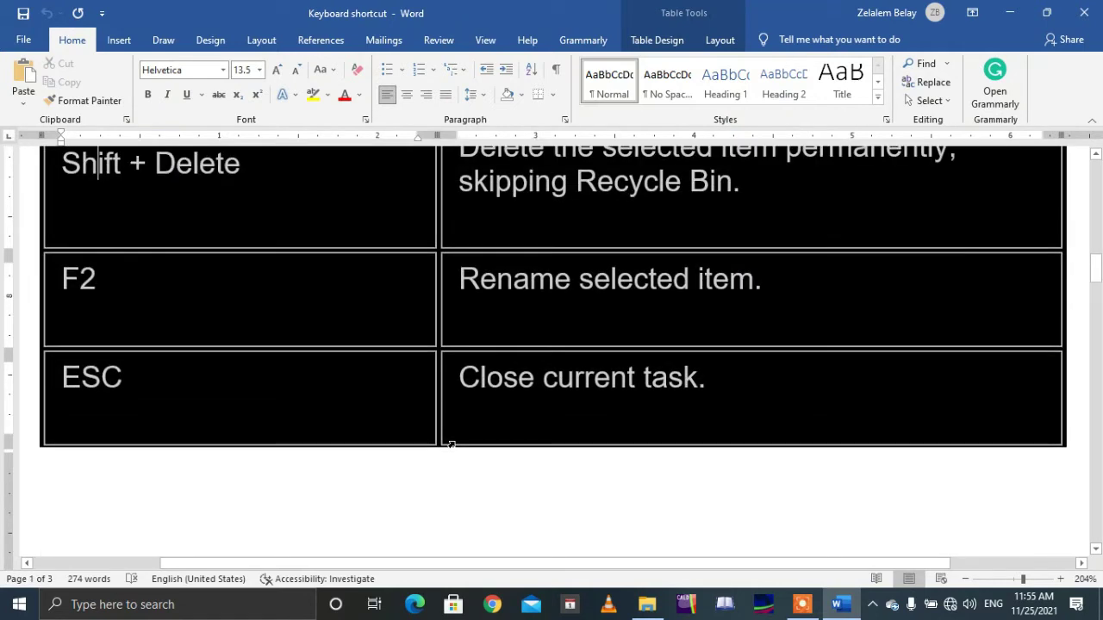
left_click(285, 417)
left_click(652, 606)
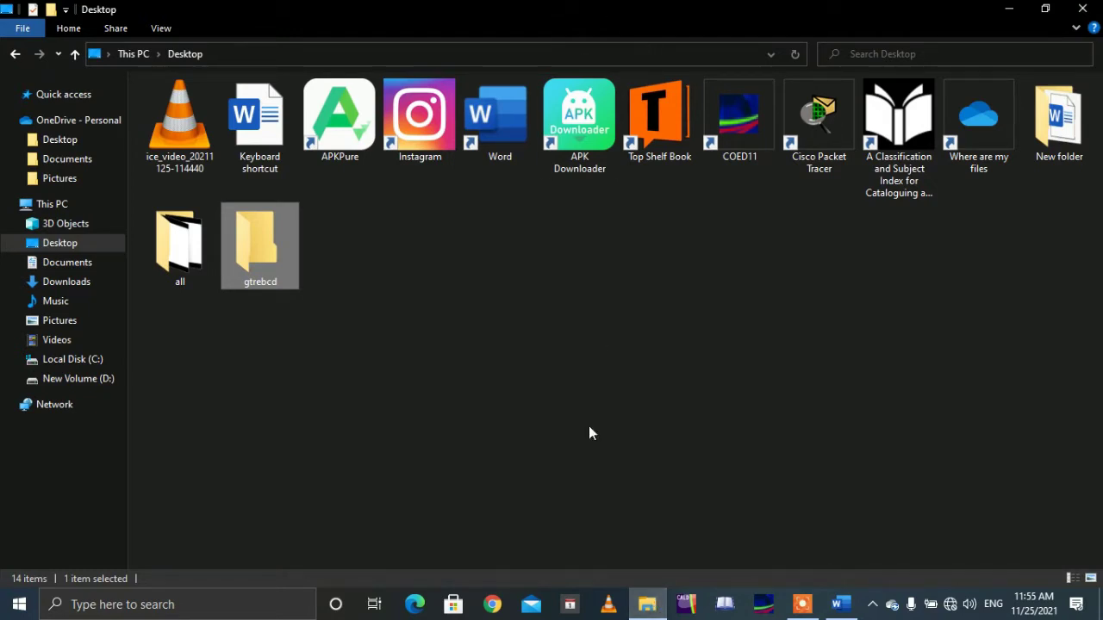
mouse_move(839, 605)
left_click(853, 607)
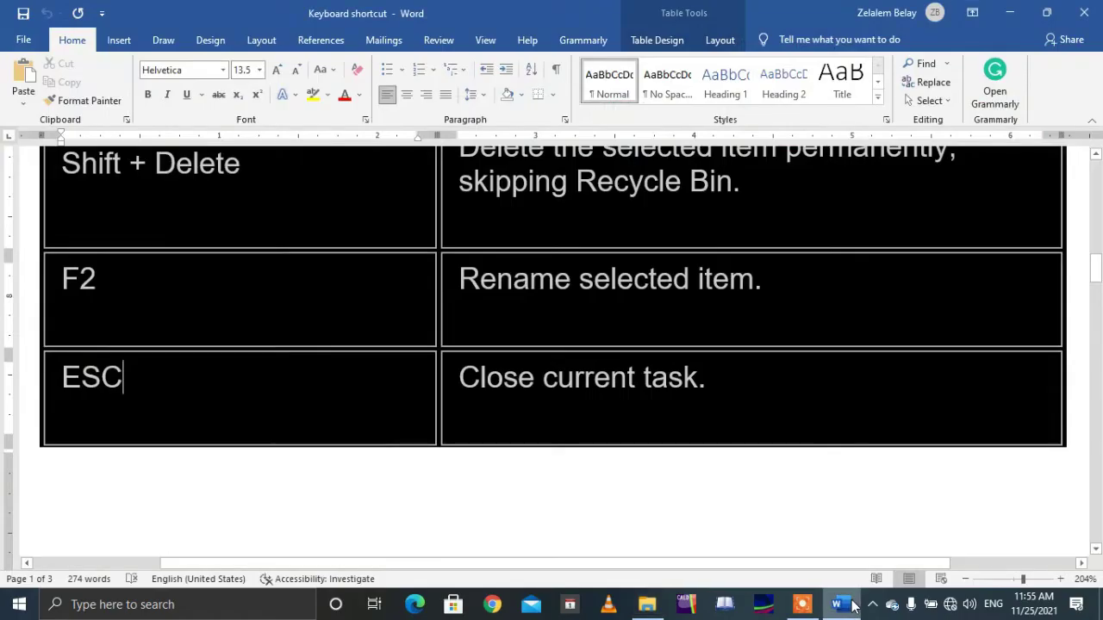
left_click_drag(120, 376, 60, 377)
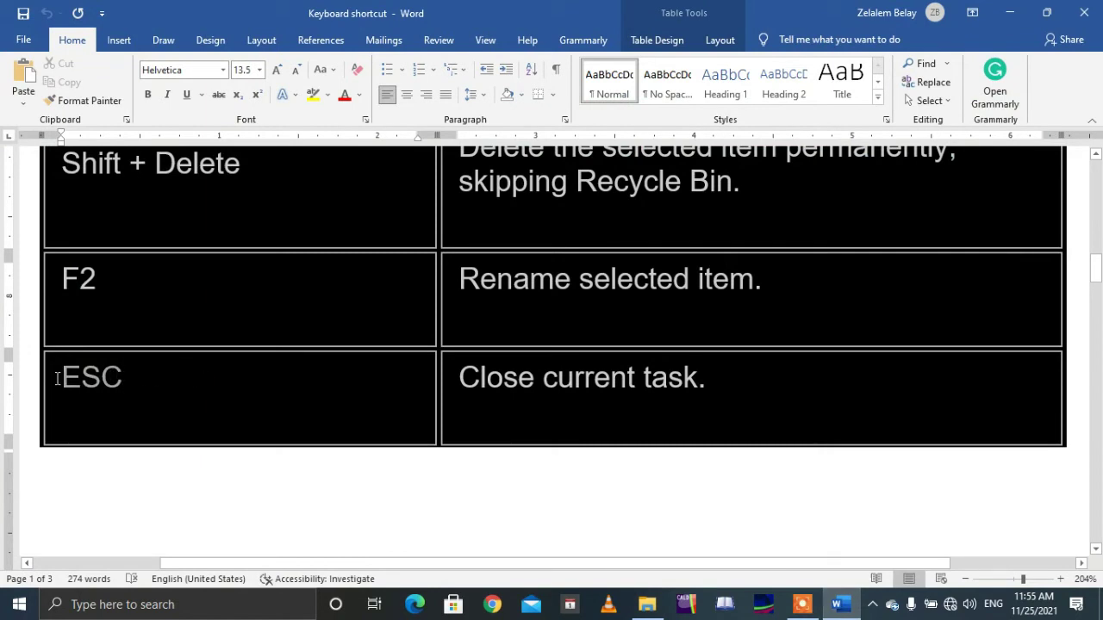
left_click(845, 603)
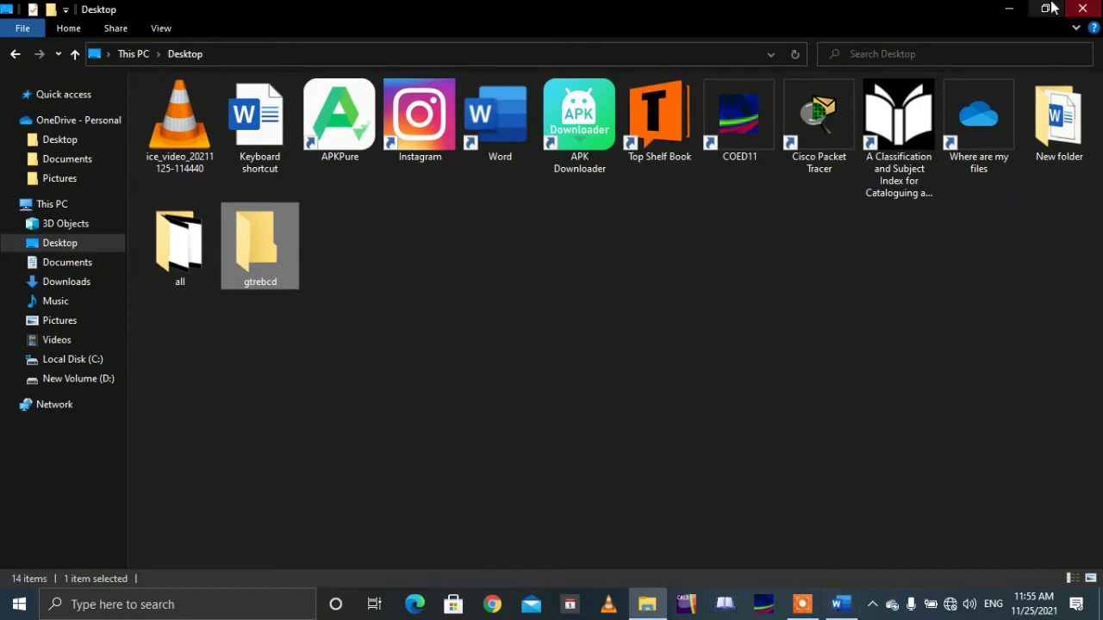
left_click(1007, 9)
left_click(839, 607)
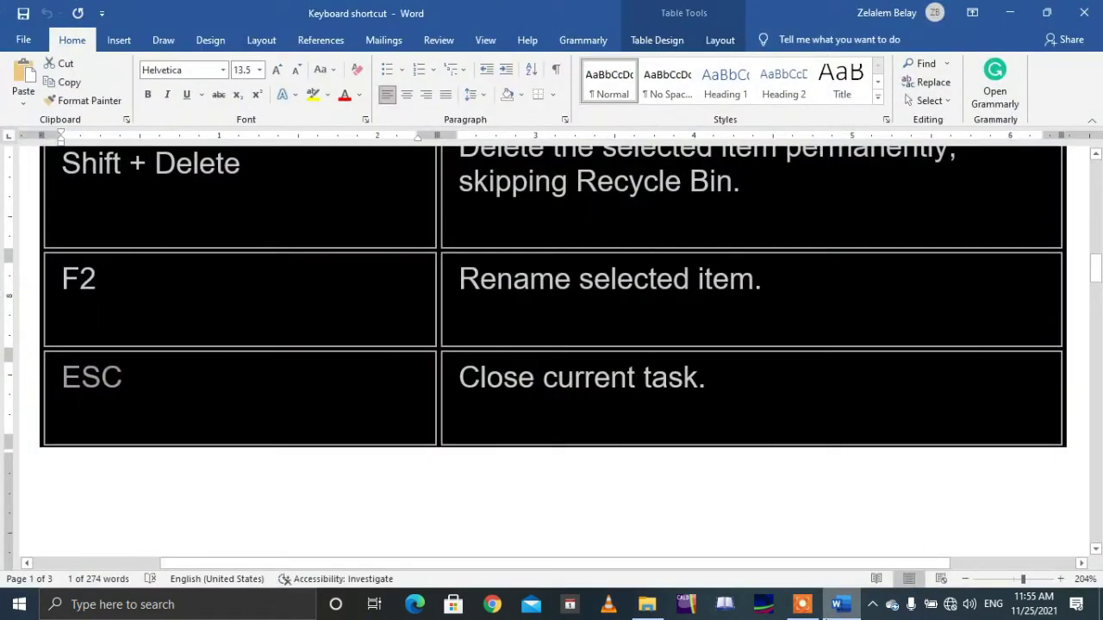
left_click(758, 431)
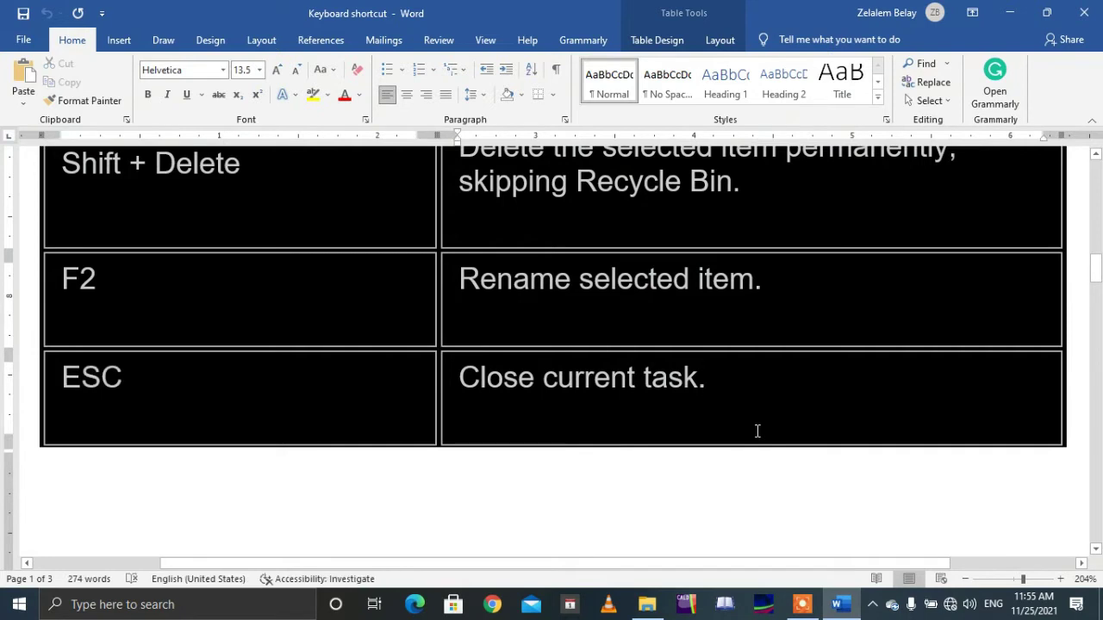
key("shift+F5")
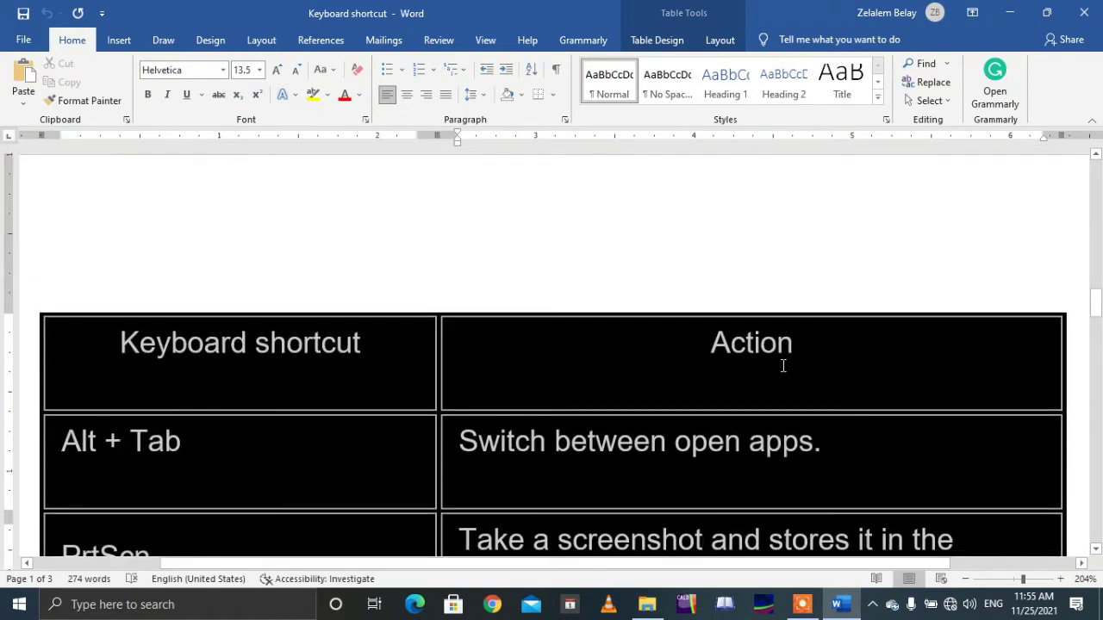
key("shift+F5")
key("shift+F5")
key("shift+F5")
key("shift+F5")
key("shift+F5")
key("shift+F5")
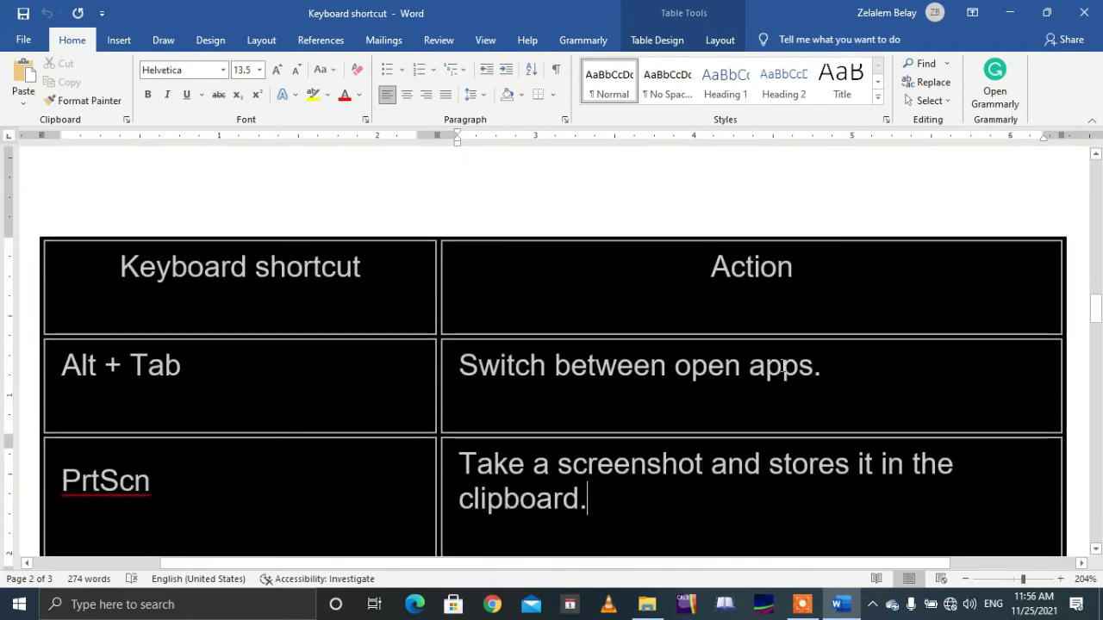
left_click(217, 366)
left_click_drag(1094, 315, 1096, 324)
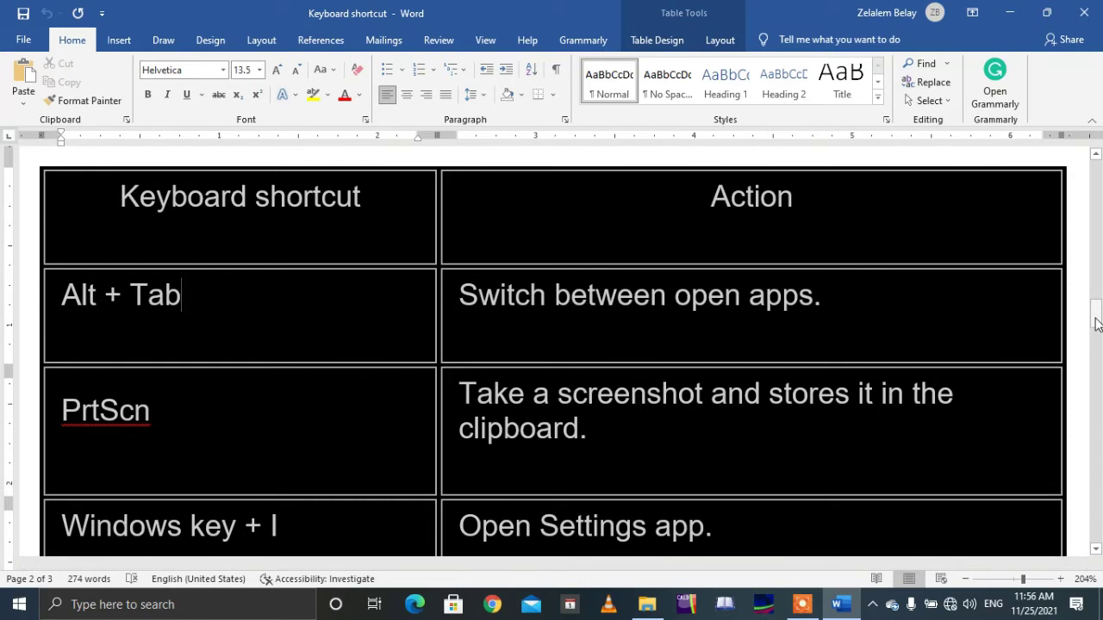
key("alt")
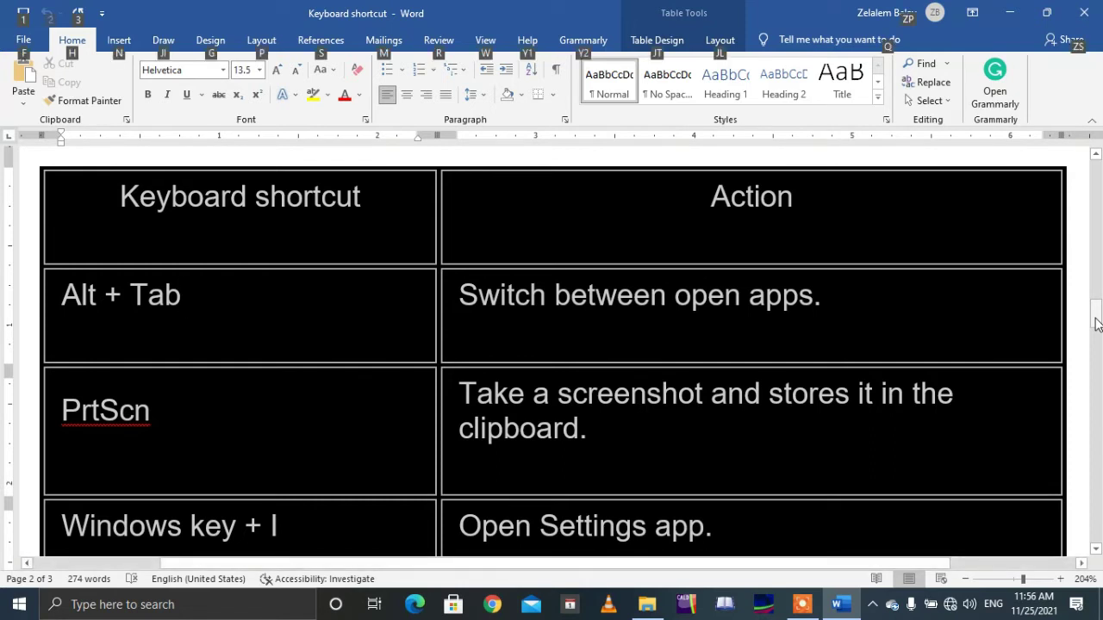
key("alt+Tab")
key("Tab")
key("Tab")
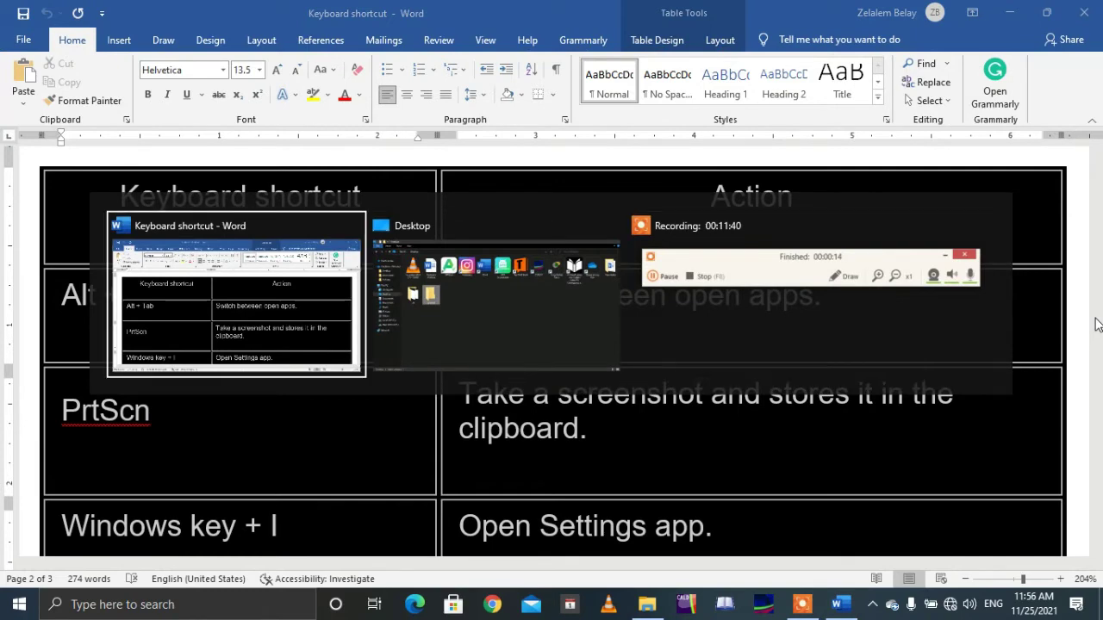
key("Tab")
key("Tab")
key("Tab")
key("Tab")
key("Tab")
key("Tab")
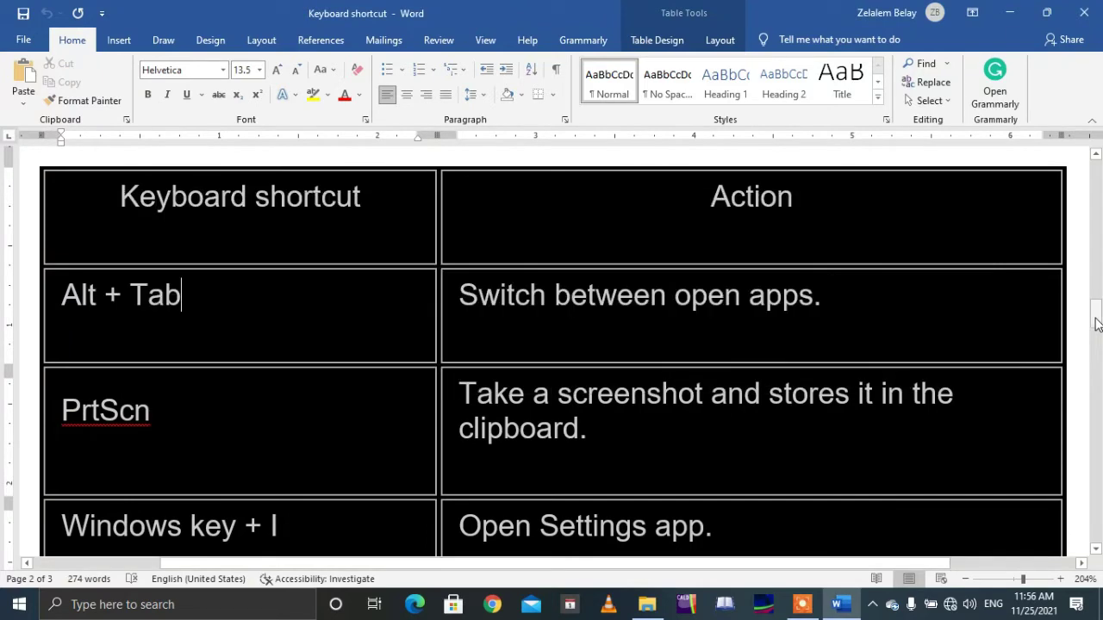
key("alt+Tab")
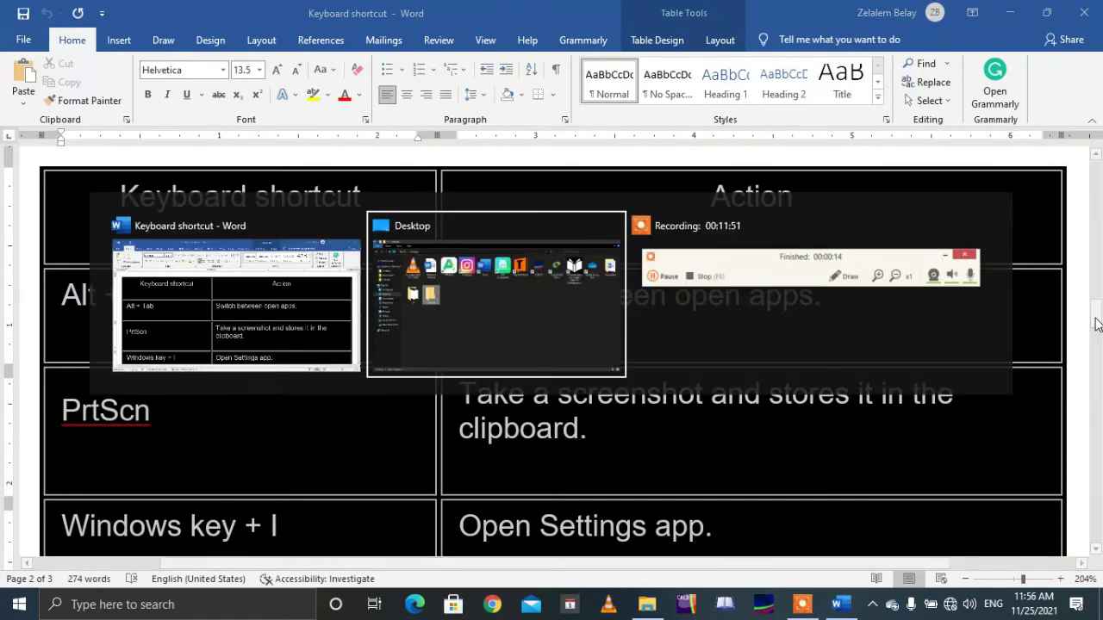
key("Tab")
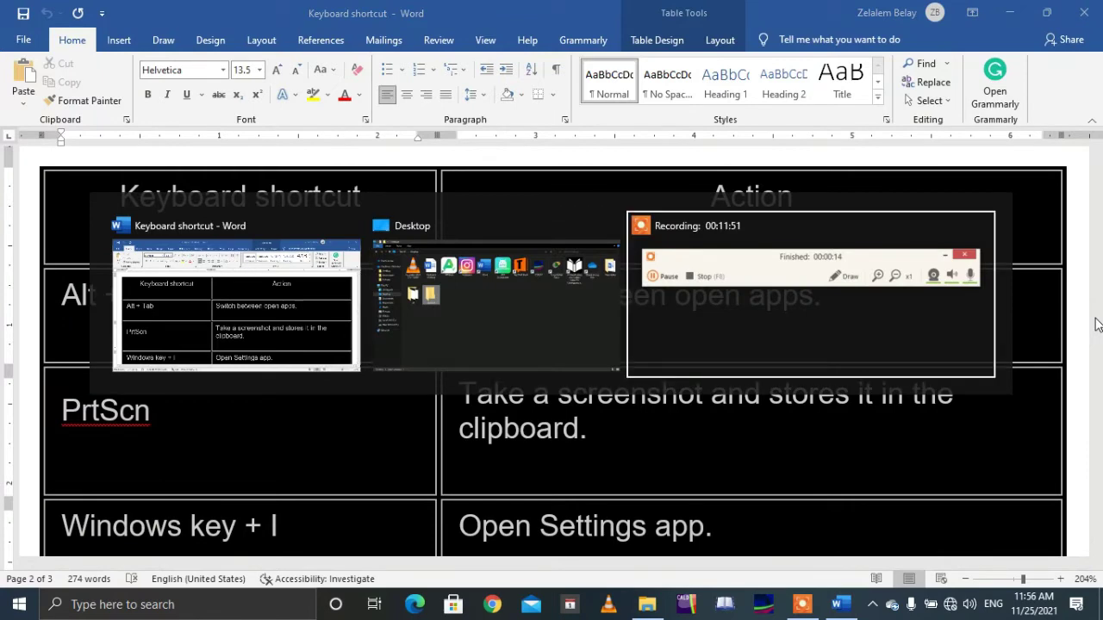
key("Tab")
key("Tab")
key("Tab")
key("Tab")
key("Tab")
key("Tab")
key("Tab")
key("Tab")
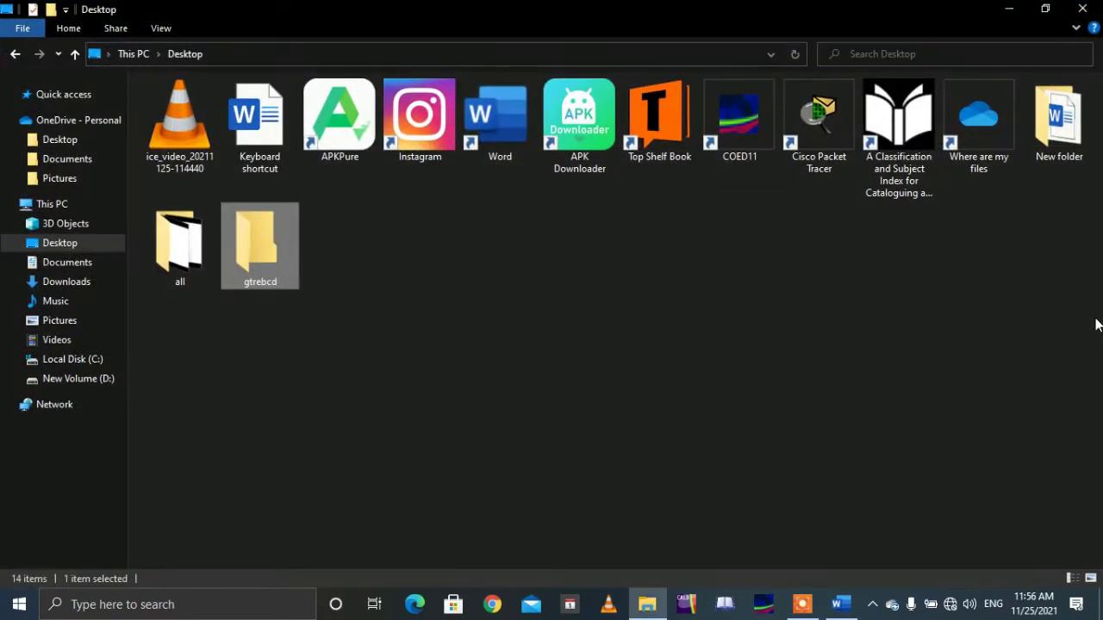
key("alt+Tab")
key("Tab")
key("Tab")
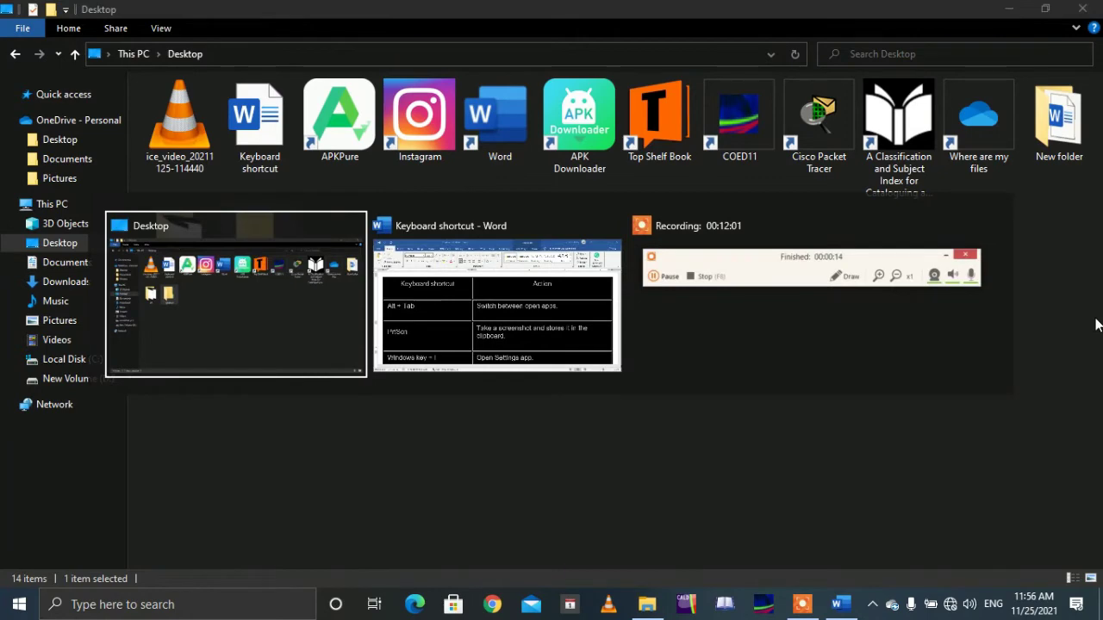
key("alt+Tab")
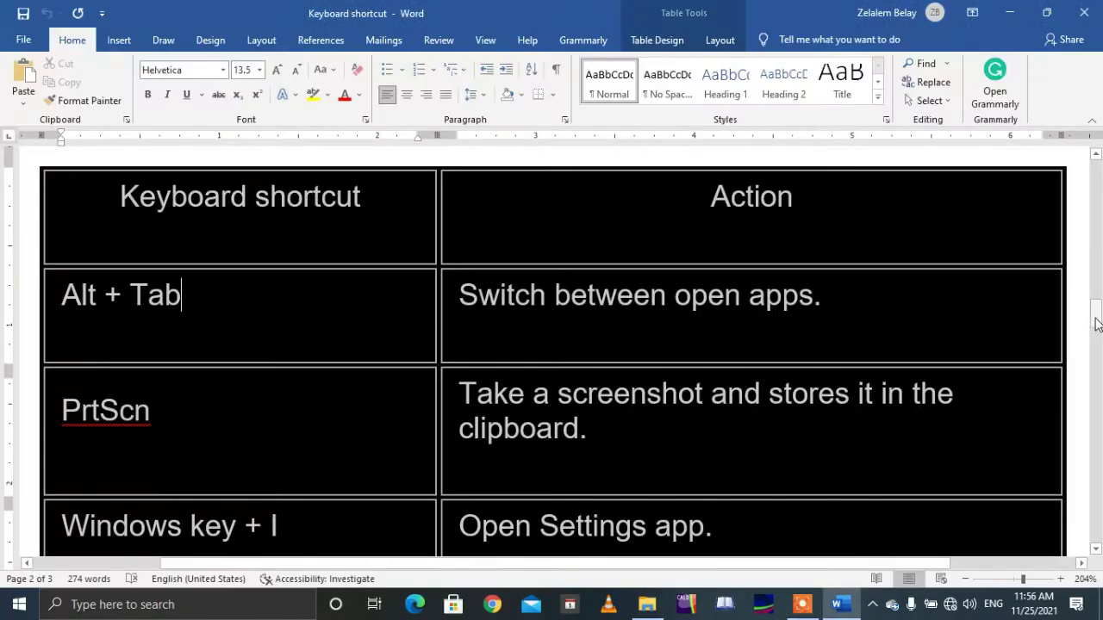
left_click_drag(835, 298, 475, 307)
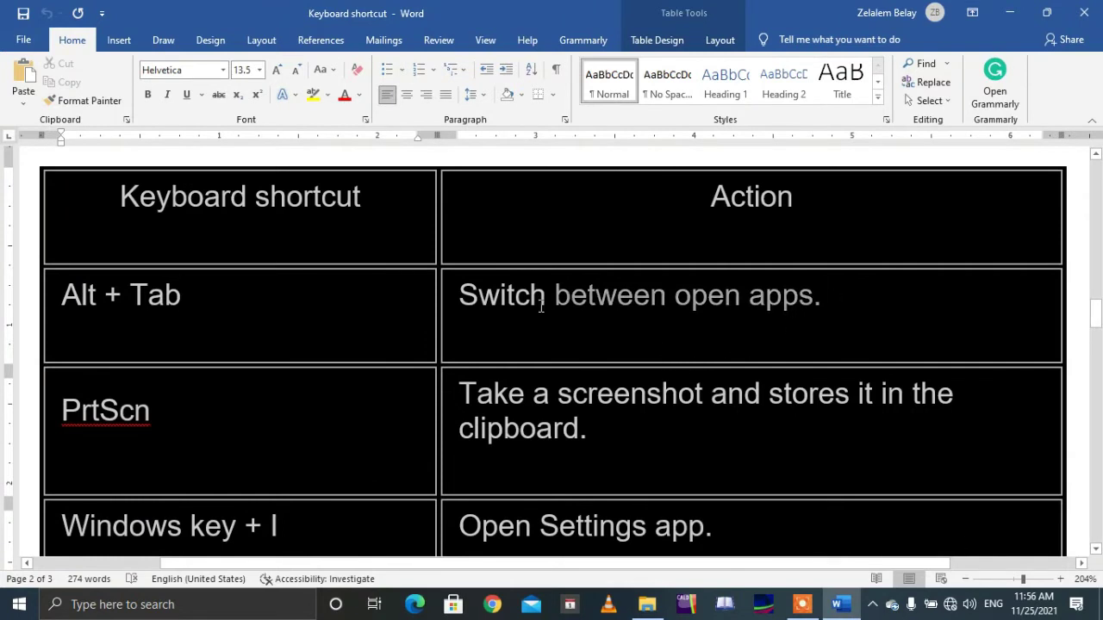
- Scroll the table past the PrtScn row and start a Windows search for 'pain'
left_click(180, 420)
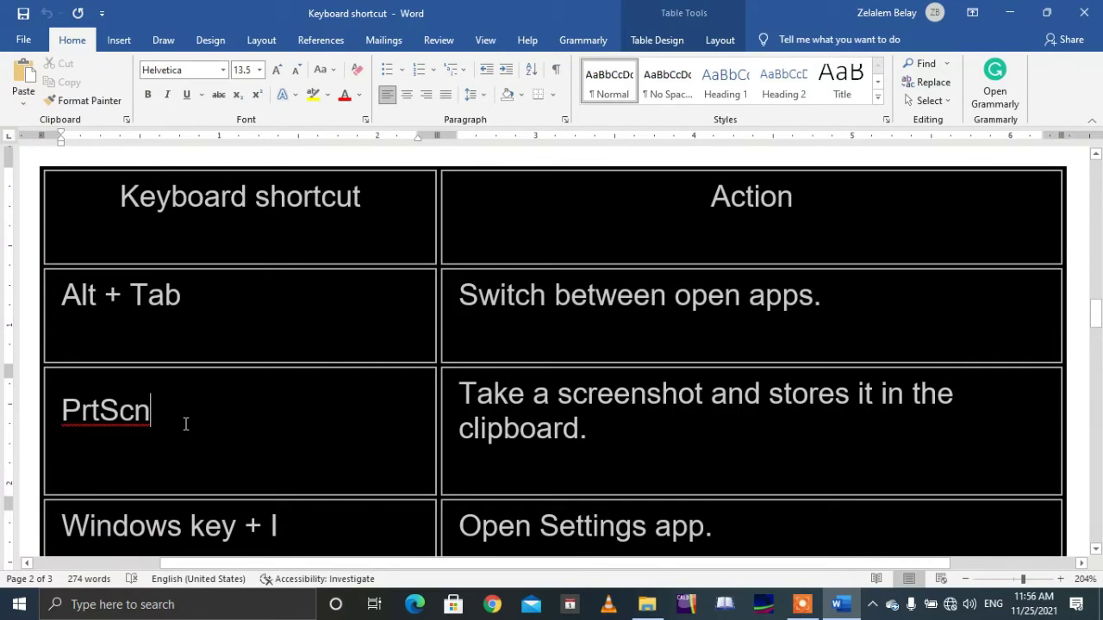
scroll(185, 424, "down", 3)
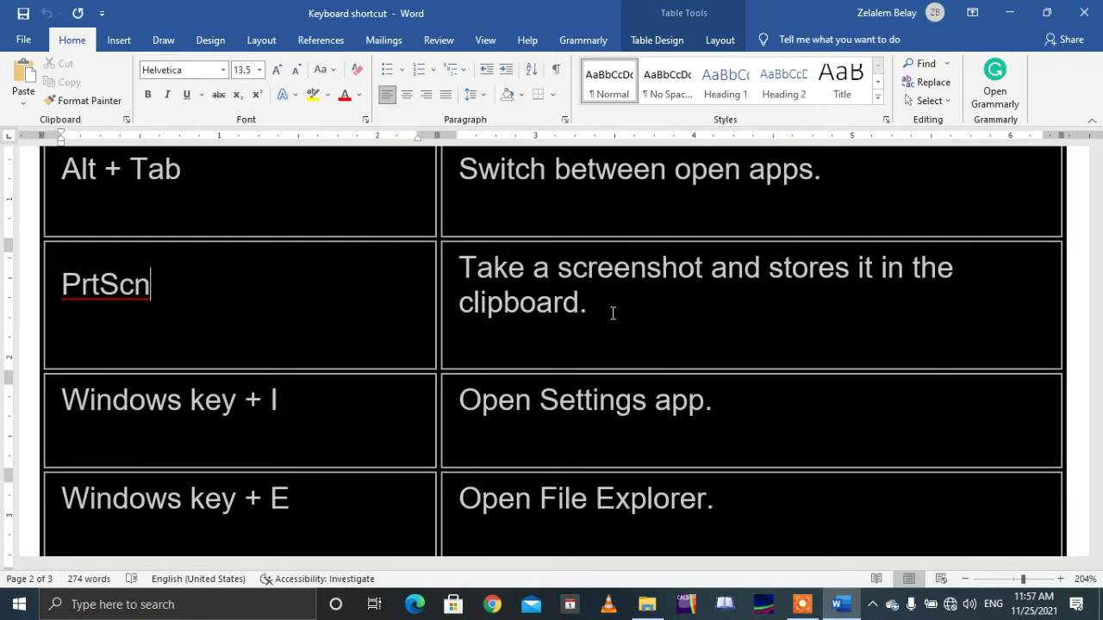
key("super")
type("pain")
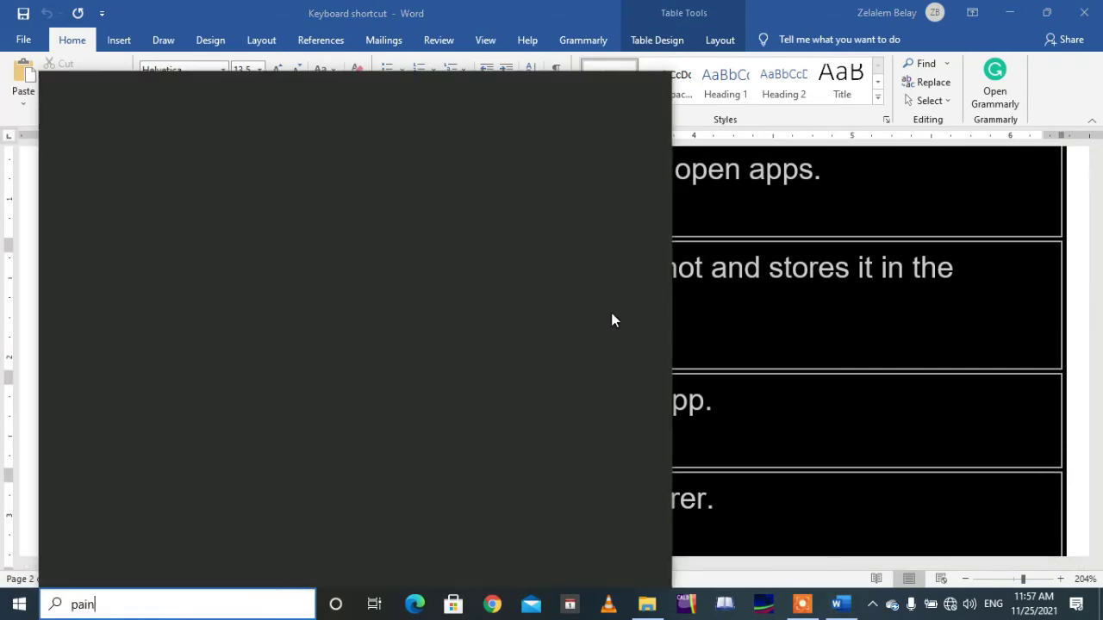
- Launch Paint, paste the 1366 × 768 table screenshot, and view it maximized
key("Return")
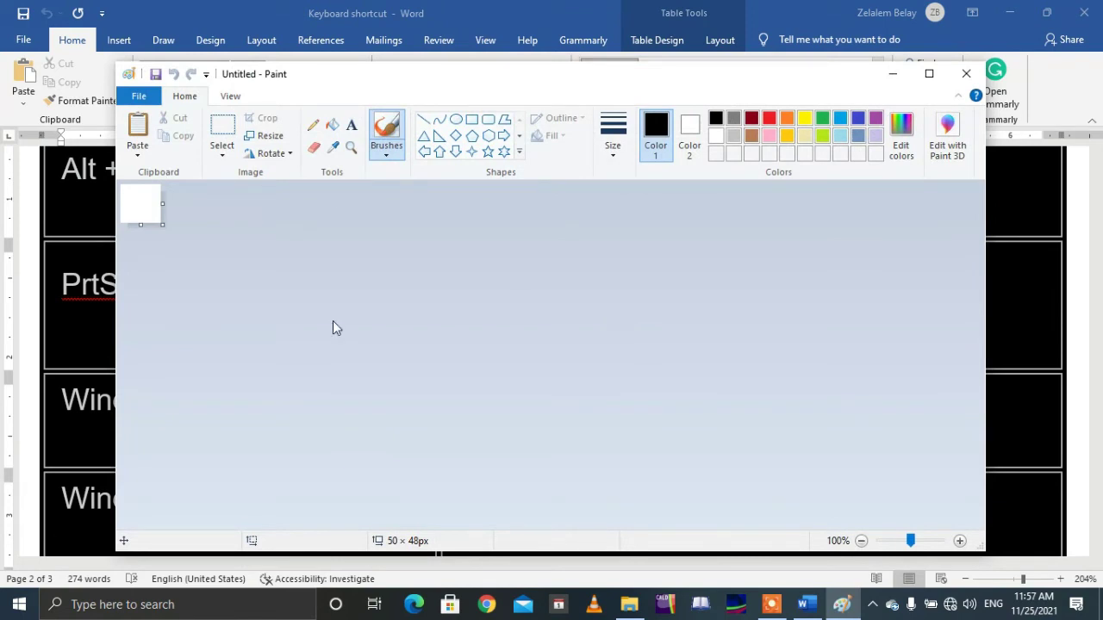
key("ctrl+v")
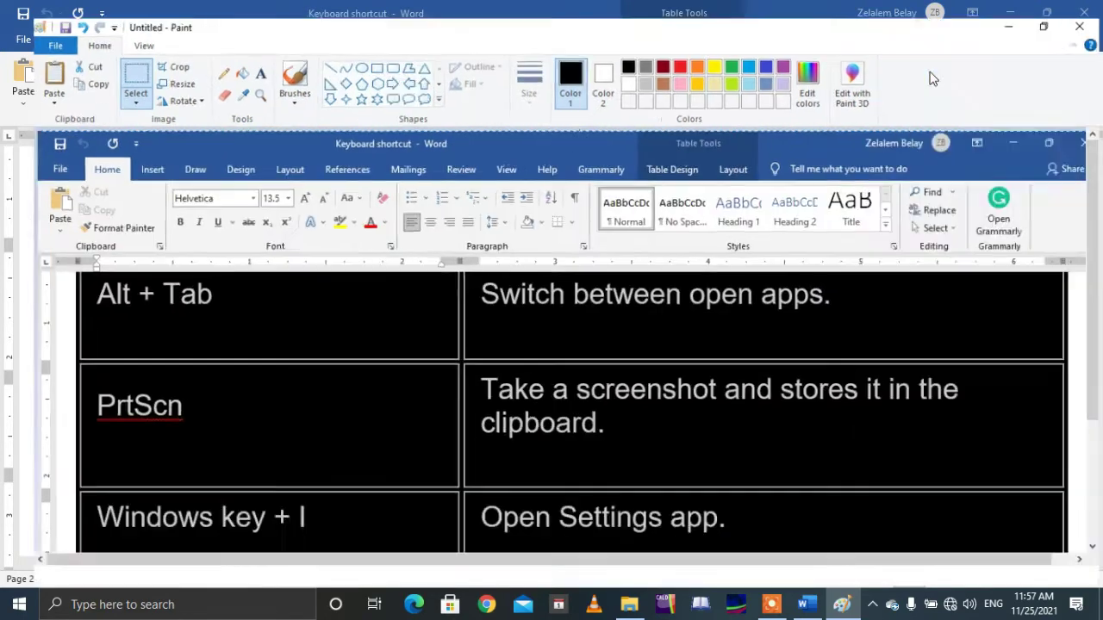
left_click(929, 74)
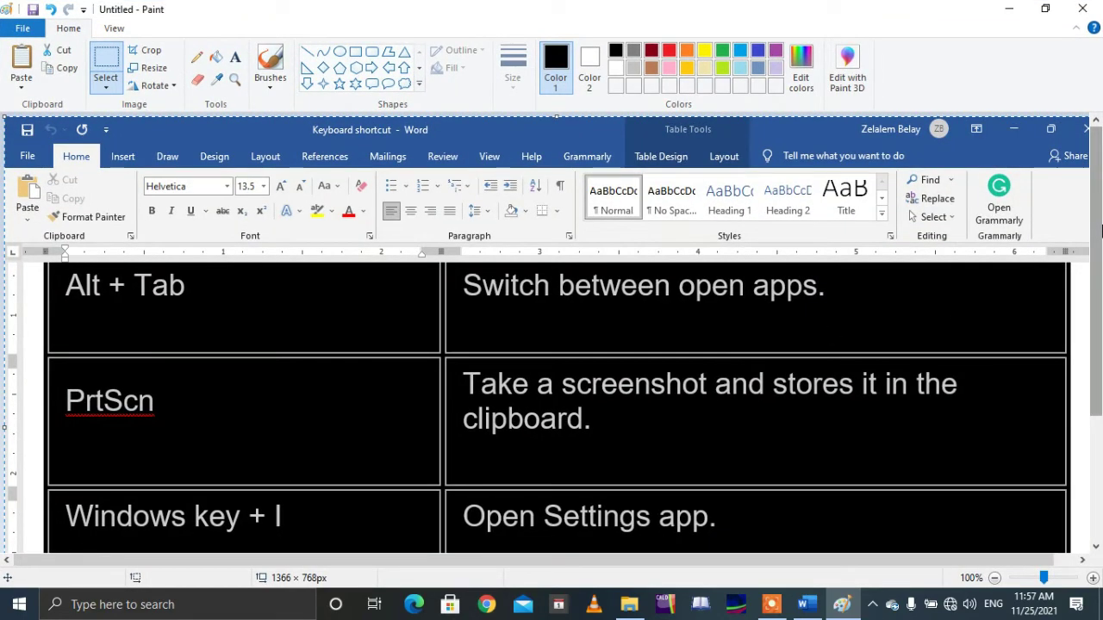
left_click_drag(1098, 239, 1100, 362)
left_click_drag(1099, 428, 1099, 383)
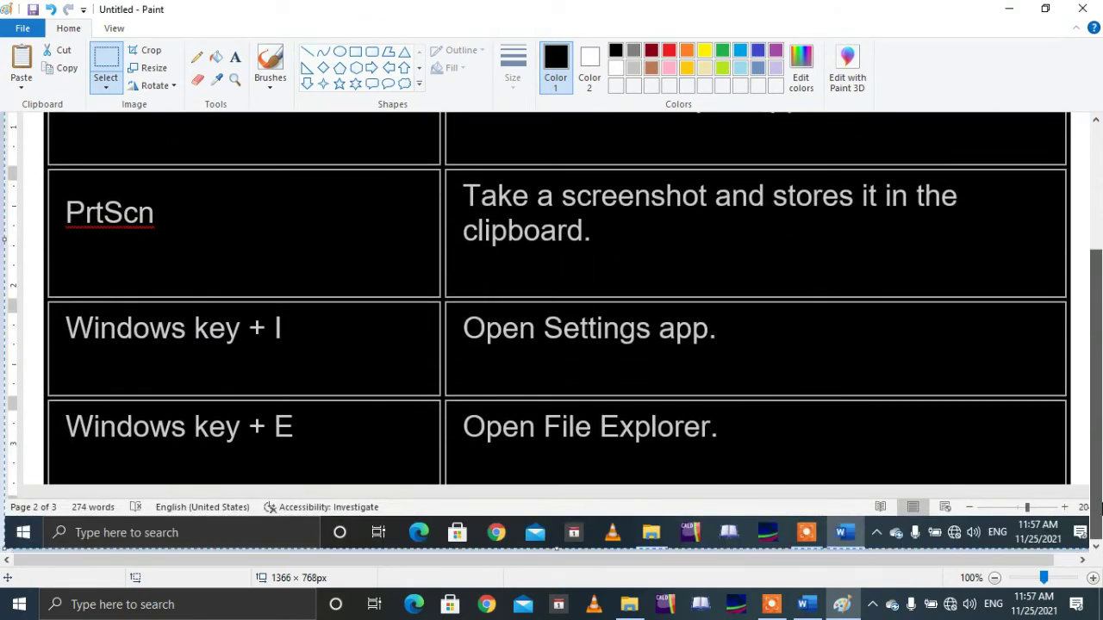
left_click_drag(1099, 508, 904, 112)
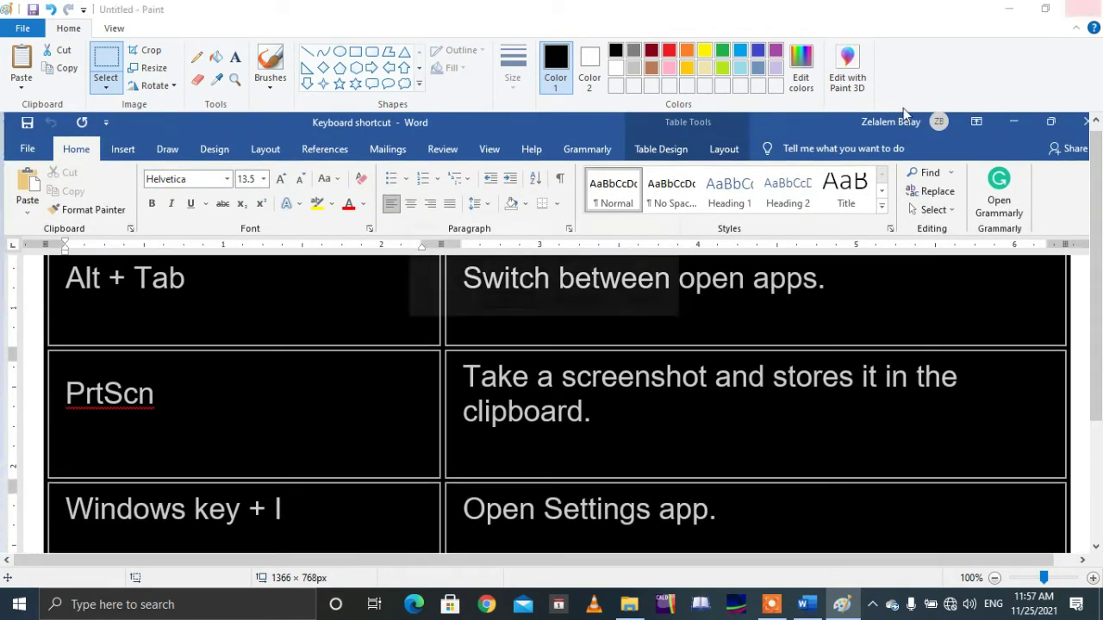
- Close Paint without saving and return to the Word table after 'clipboard.'
left_click(1083, 9)
left_click(577, 302)
left_click(631, 323)
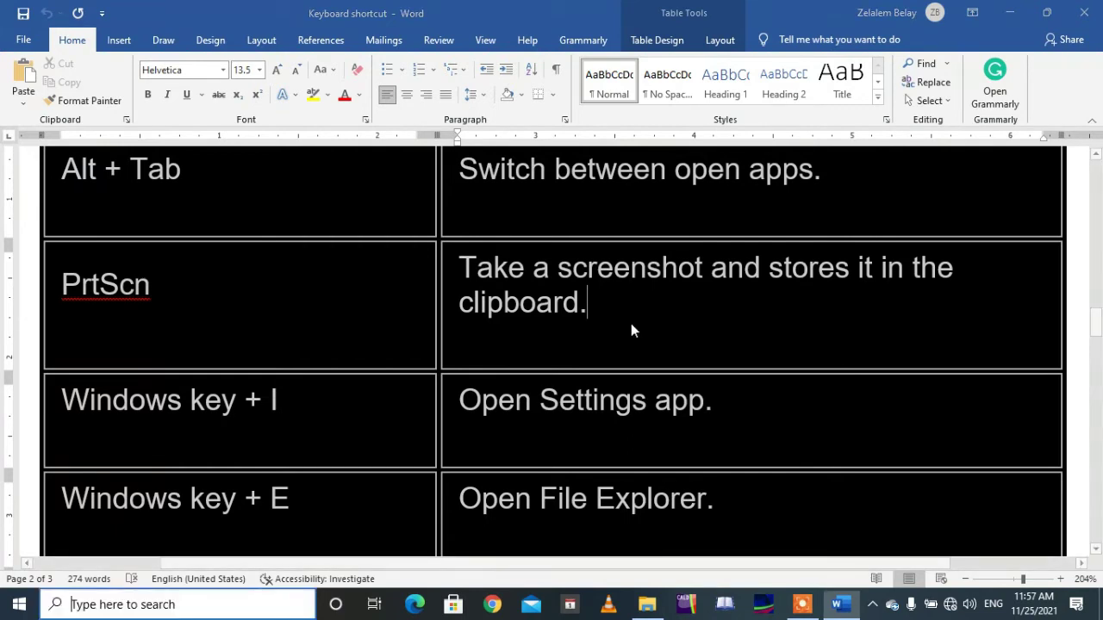
- Open Paint via a 'pain' search and paste the new screenshot onto the canvas
key("super")
type("pain")
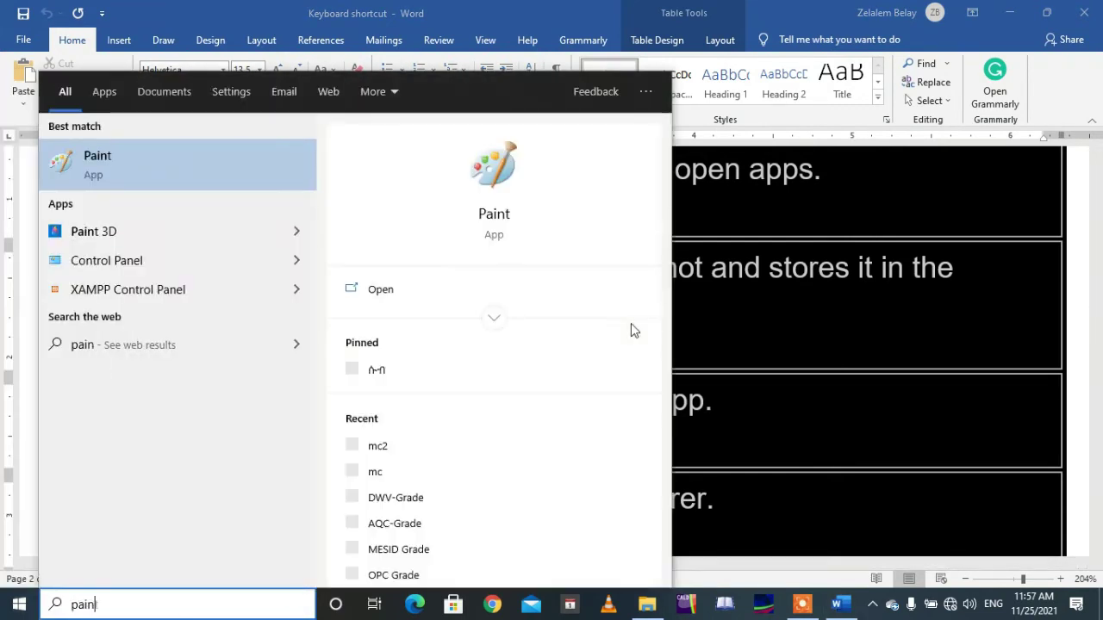
key("Escape")
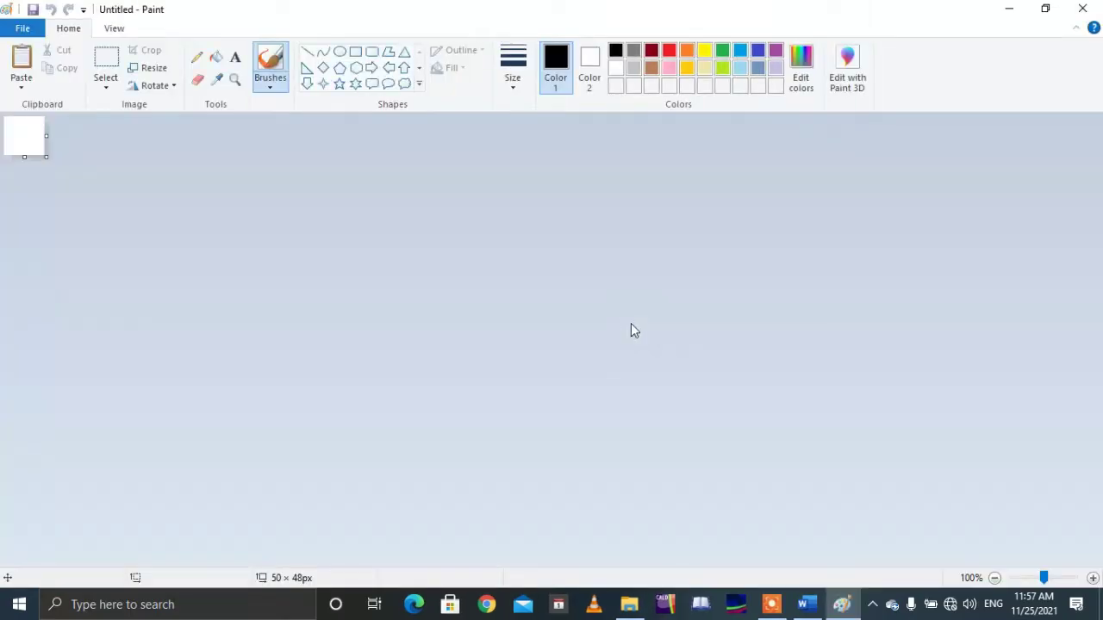
key("ctrl+v")
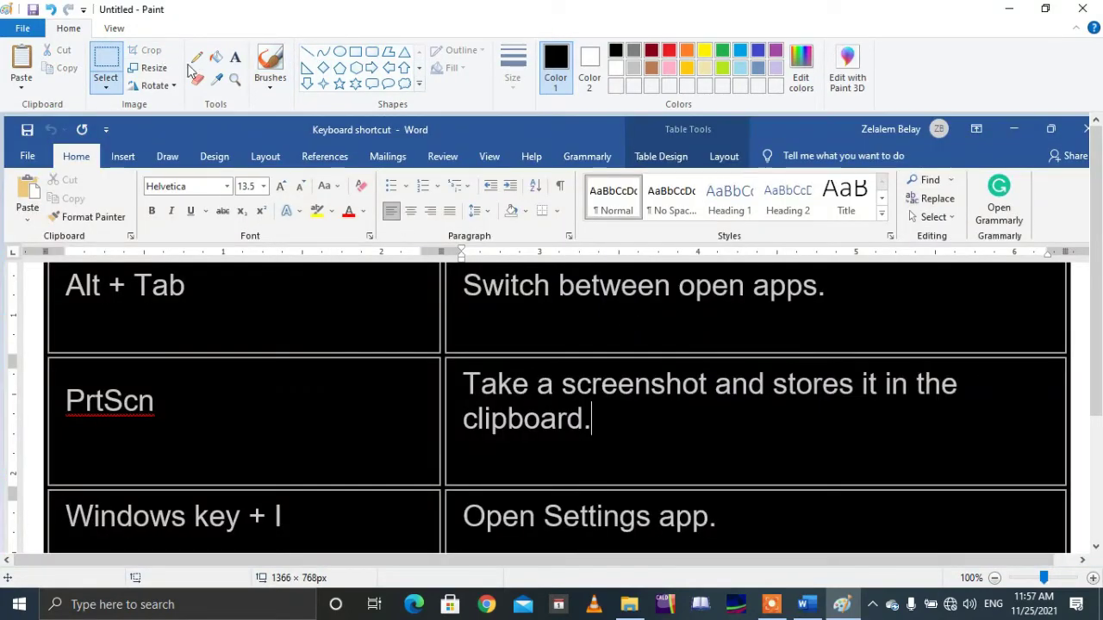
left_click_drag(1099, 248, 1100, 412)
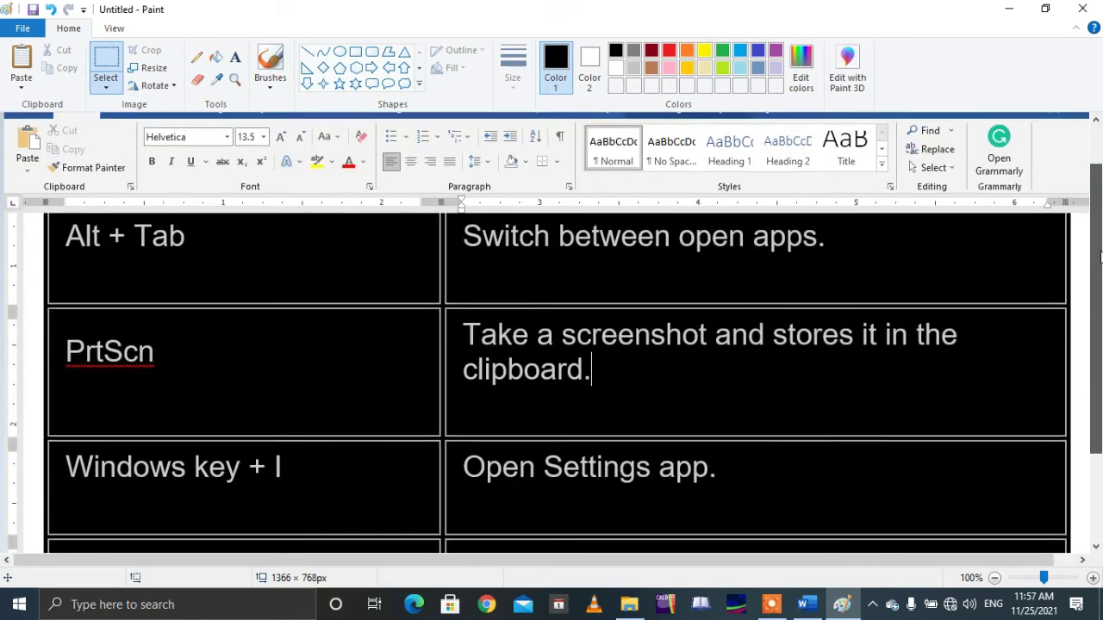
left_click_drag(1099, 327, 1099, 279)
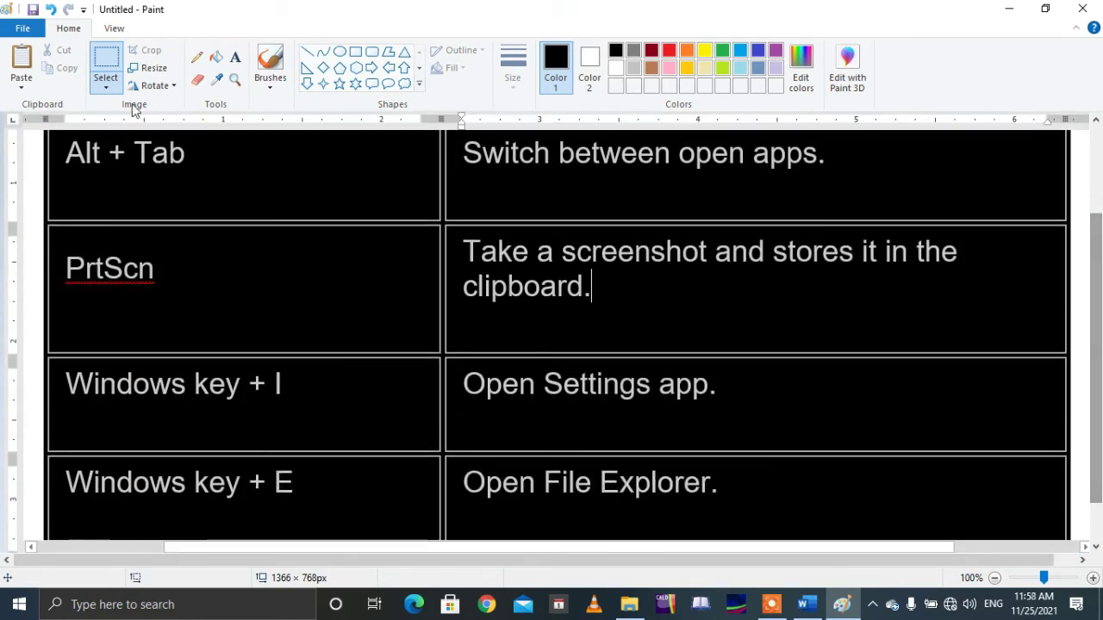
- Crop the screenshot to the PrtScn row (1244 × 158 px), then close Paint unsaved
left_click_drag(56, 224, 1058, 350)
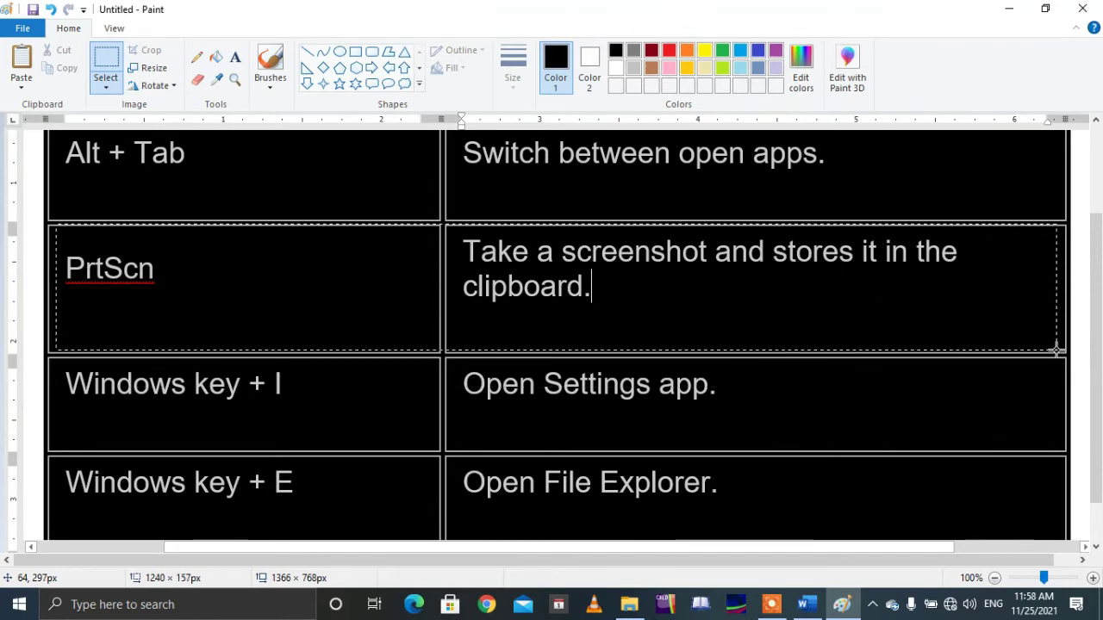
left_click_drag(1058, 350, 1062, 351)
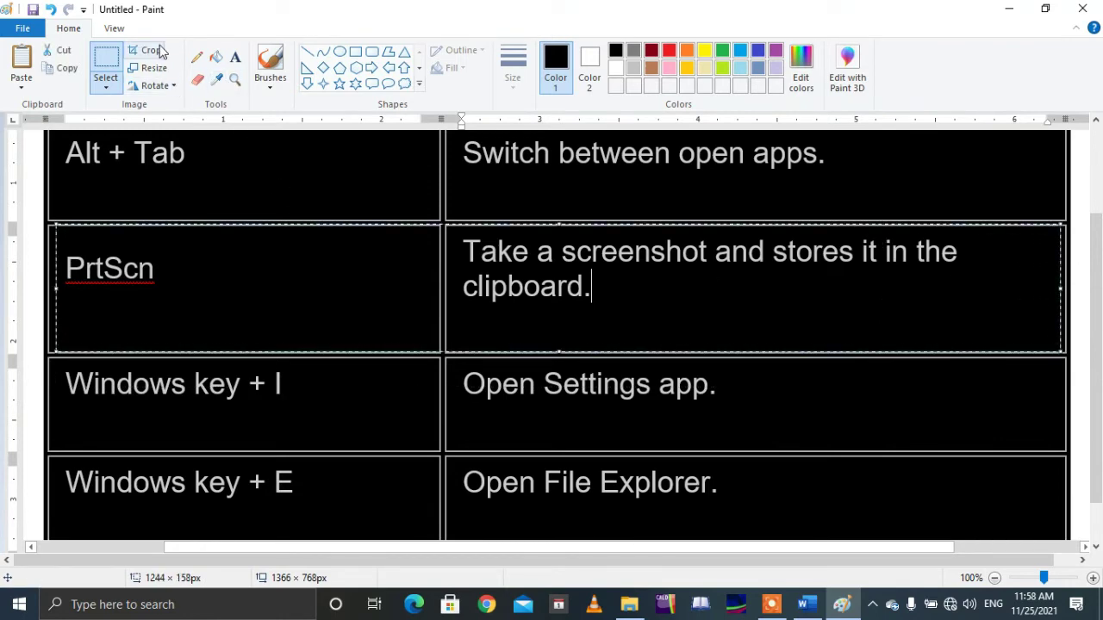
left_click(151, 50)
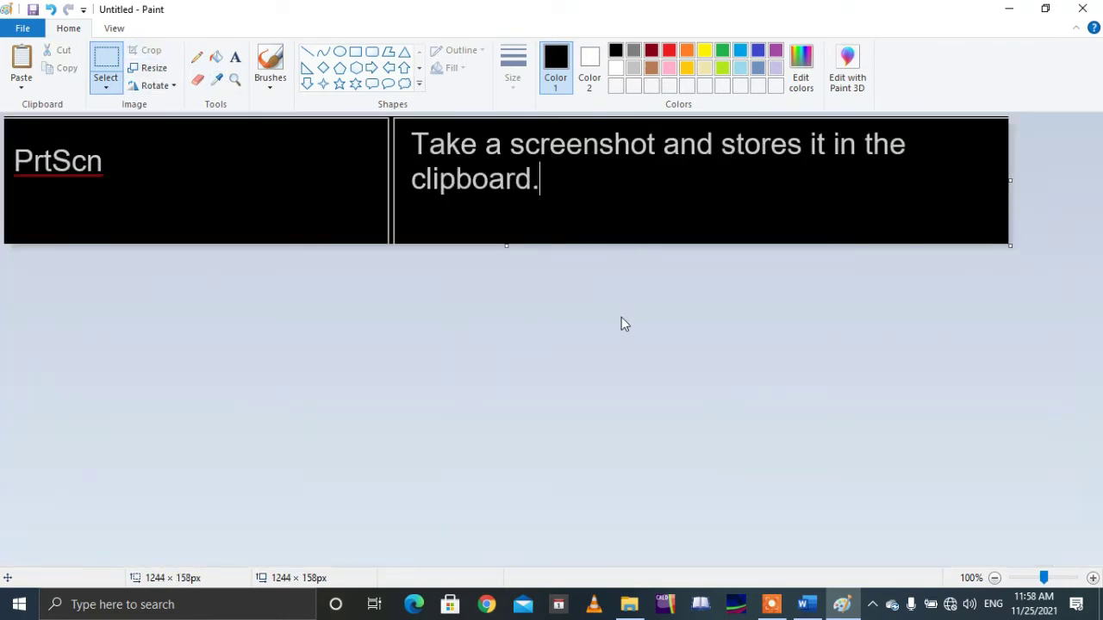
left_click(1082, 9)
left_click(576, 302)
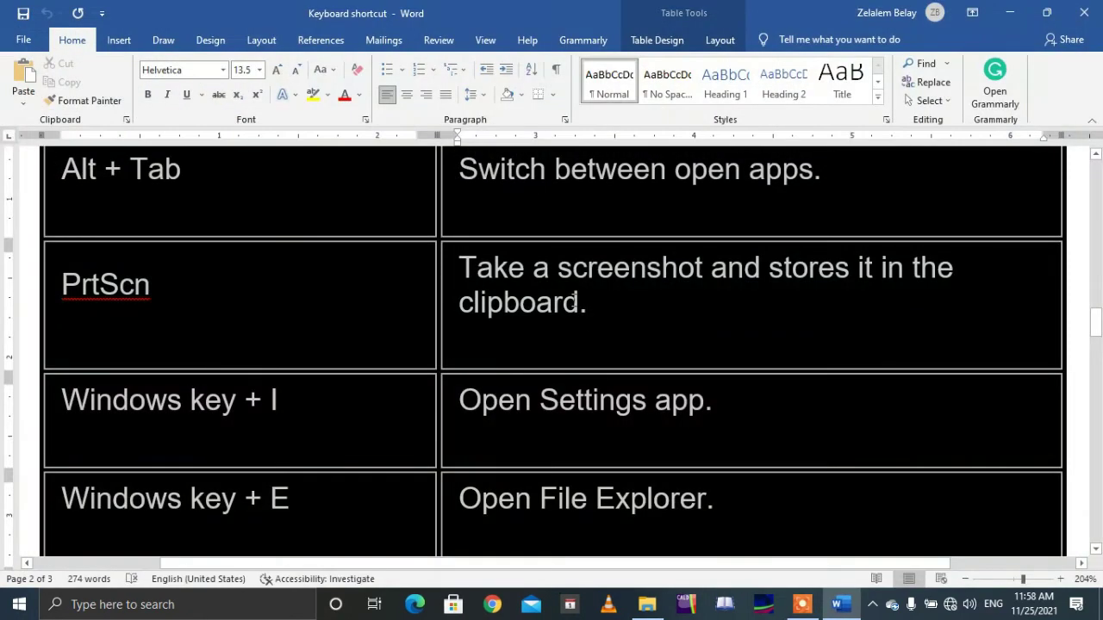
double_click(126, 296)
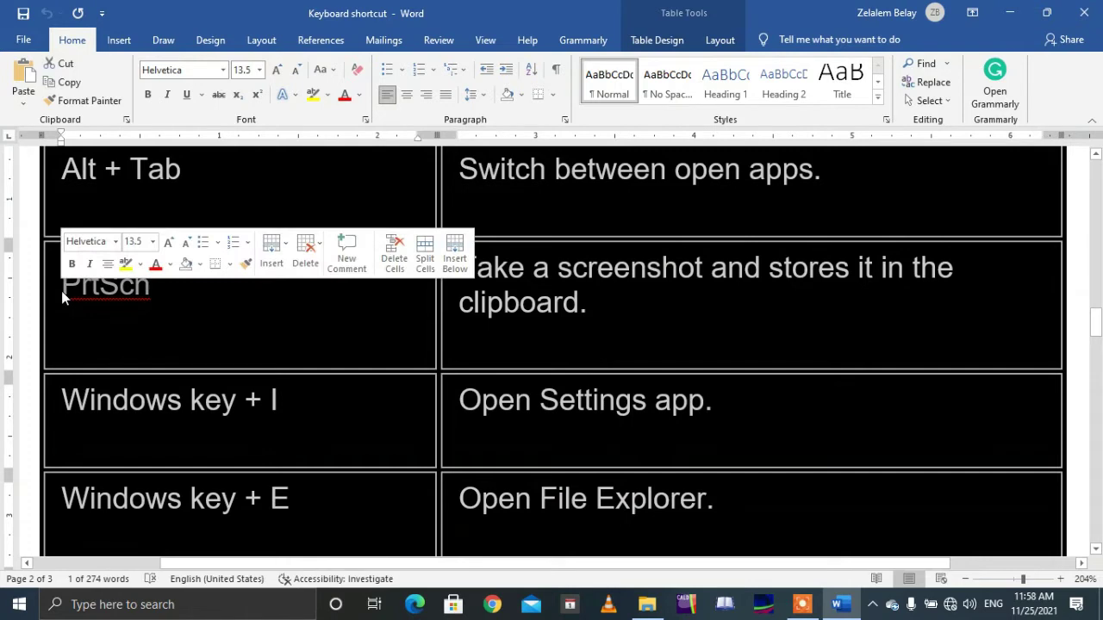
left_click(628, 311)
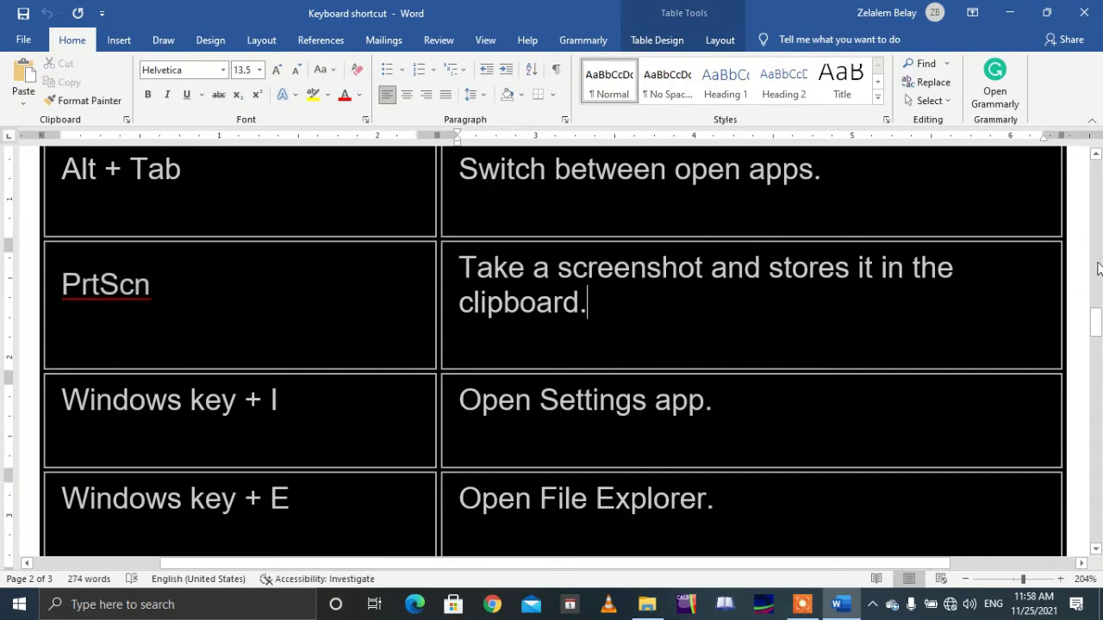
left_click_drag(1096, 329, 1096, 340)
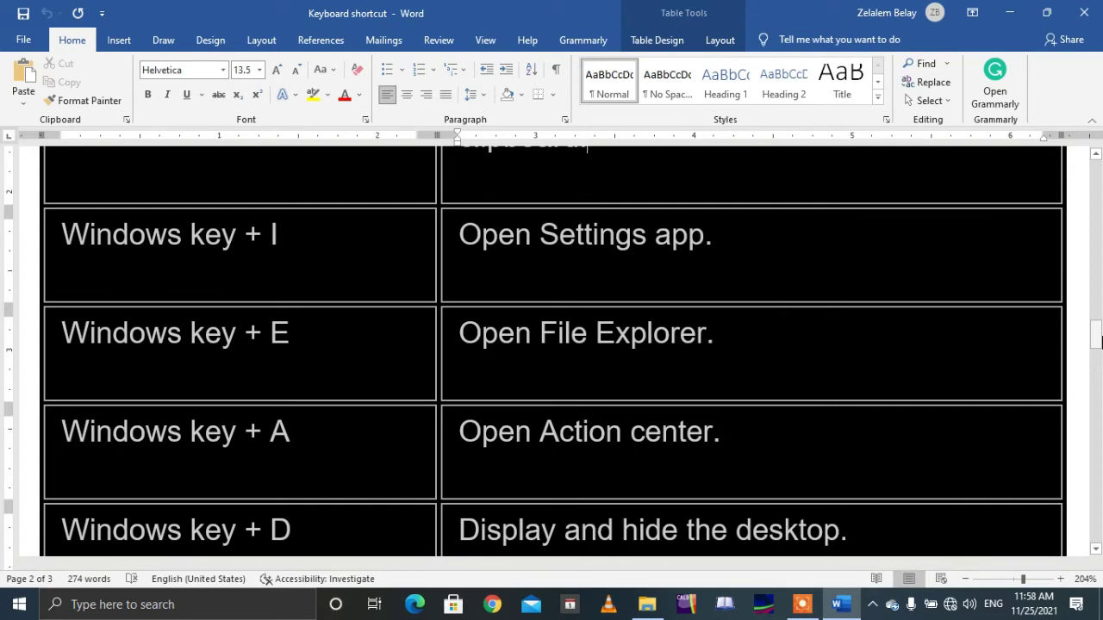
key("super+i")
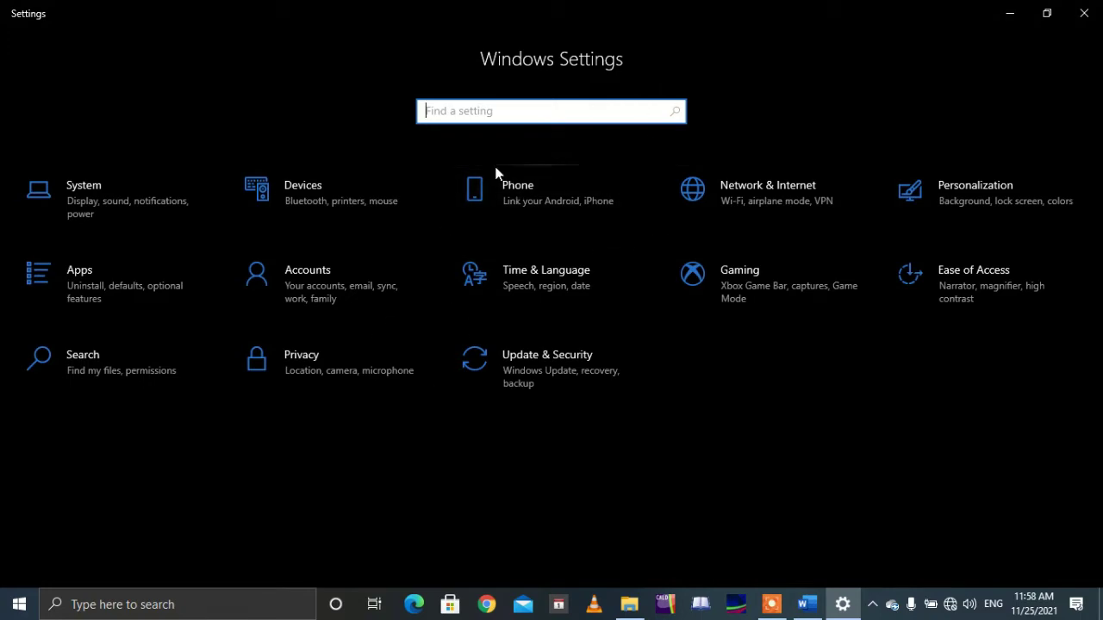
left_click(1084, 13)
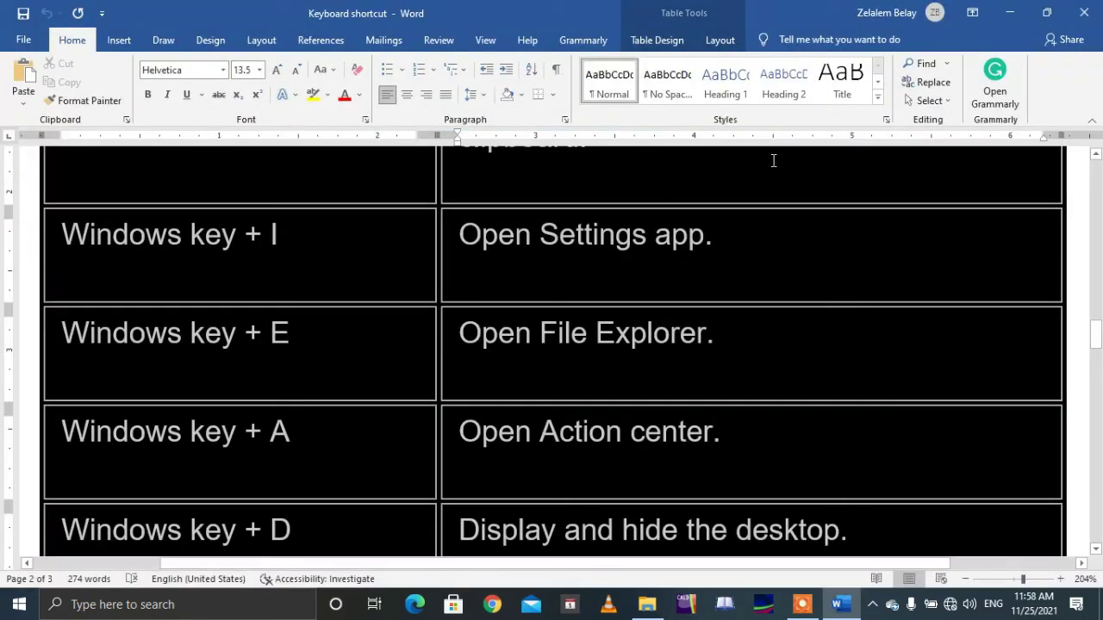
key("super+i")
left_click(1086, 13)
left_click(360, 362)
left_click_drag(1096, 331, 1097, 343)
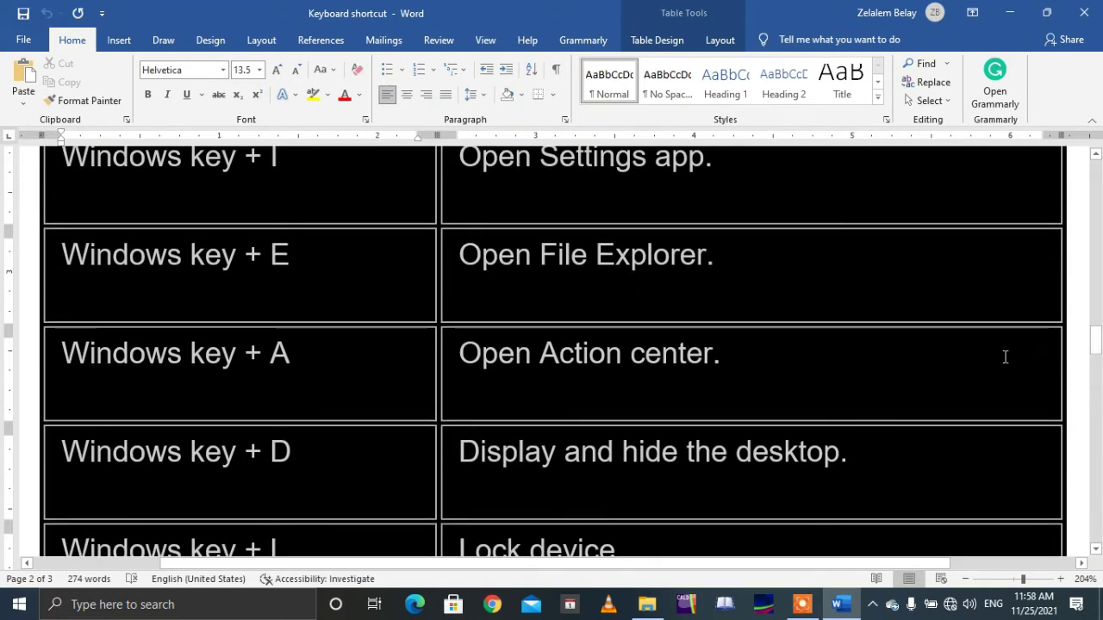
mouse_move(646, 604)
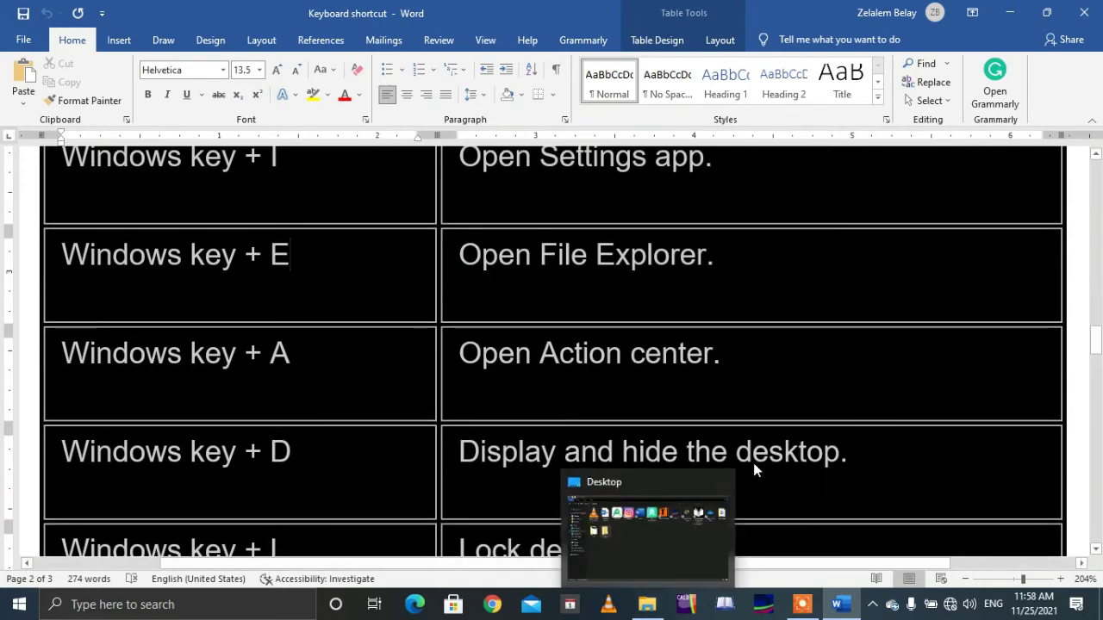
left_click(720, 481)
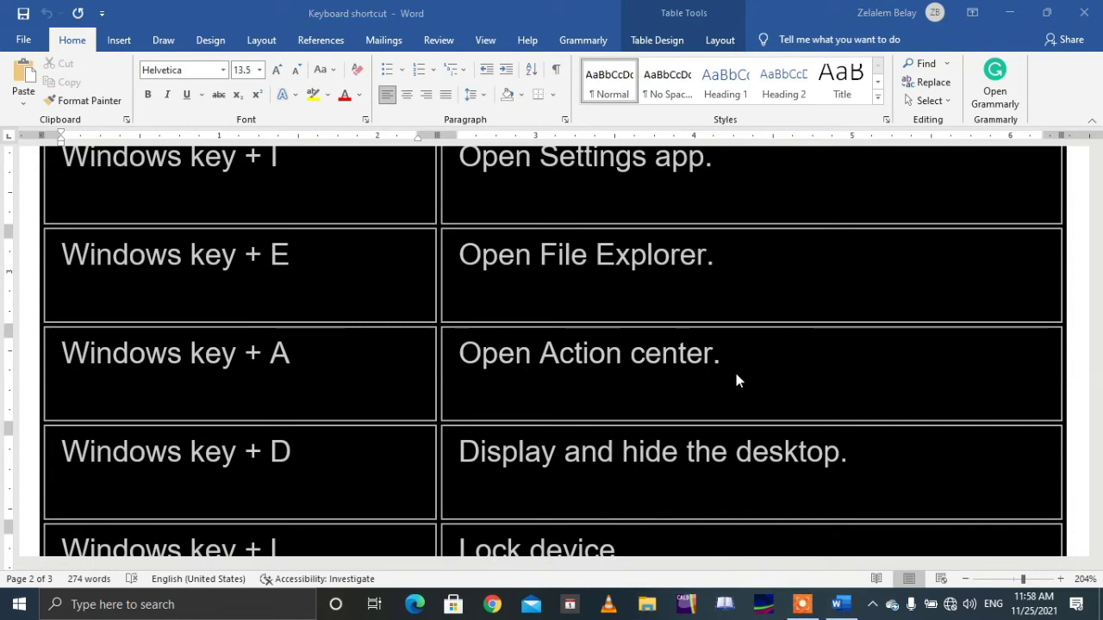
left_click(643, 616)
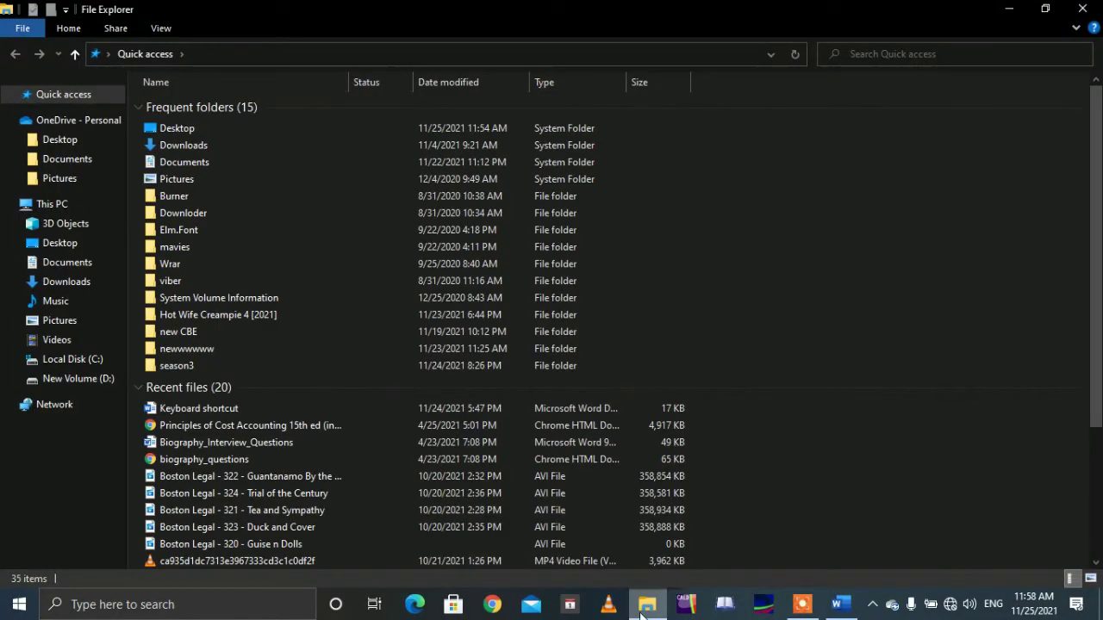
left_click(1082, 8)
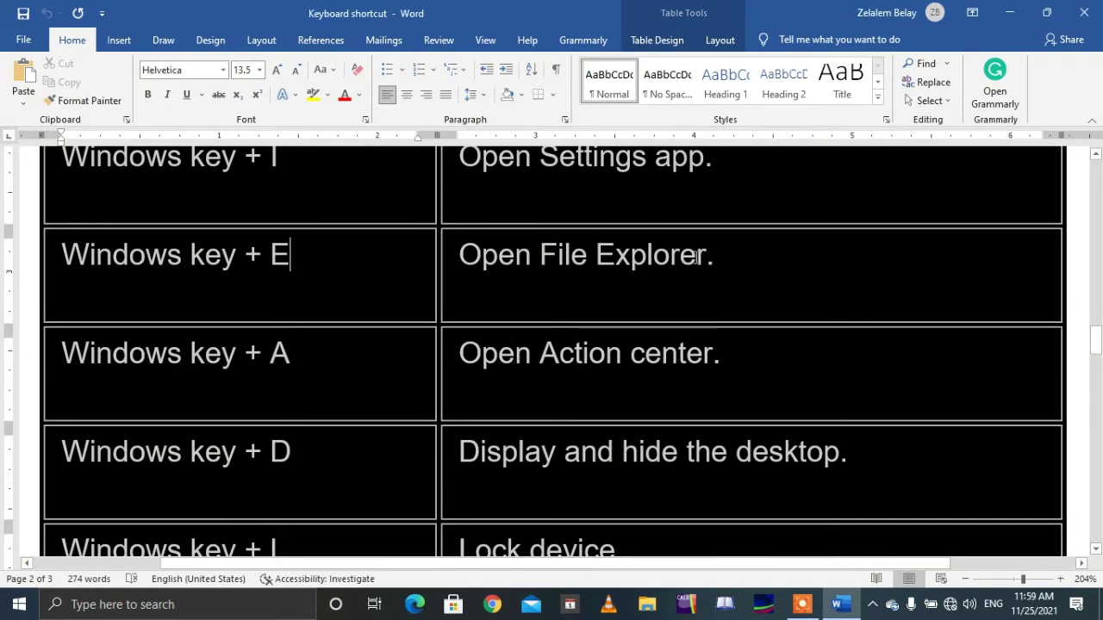
left_click_drag(371, 253, 61, 259)
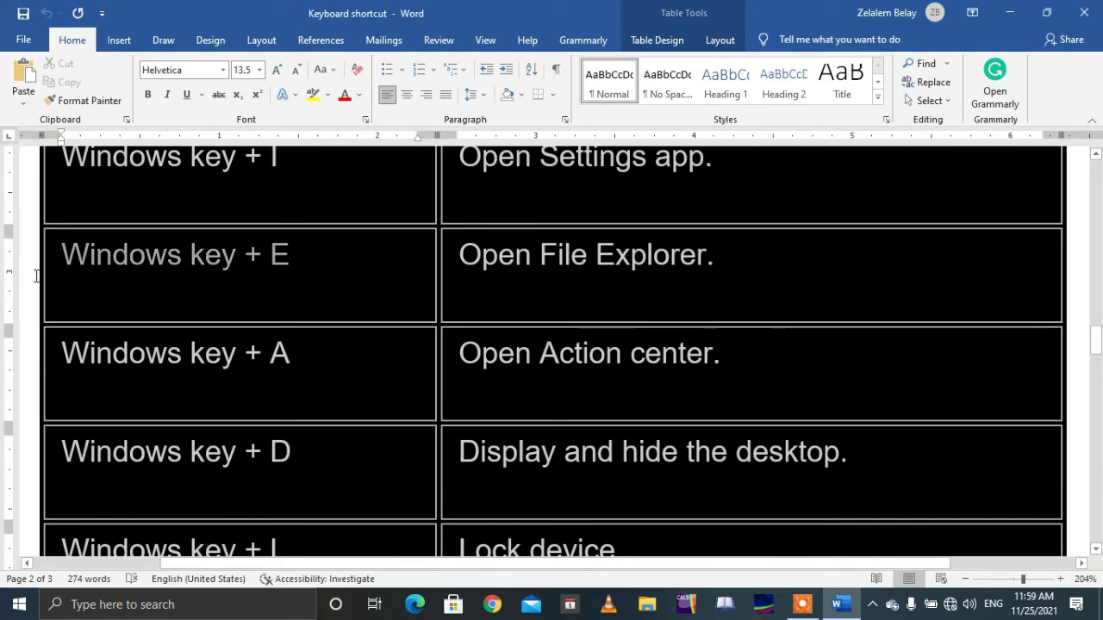
left_click(363, 370)
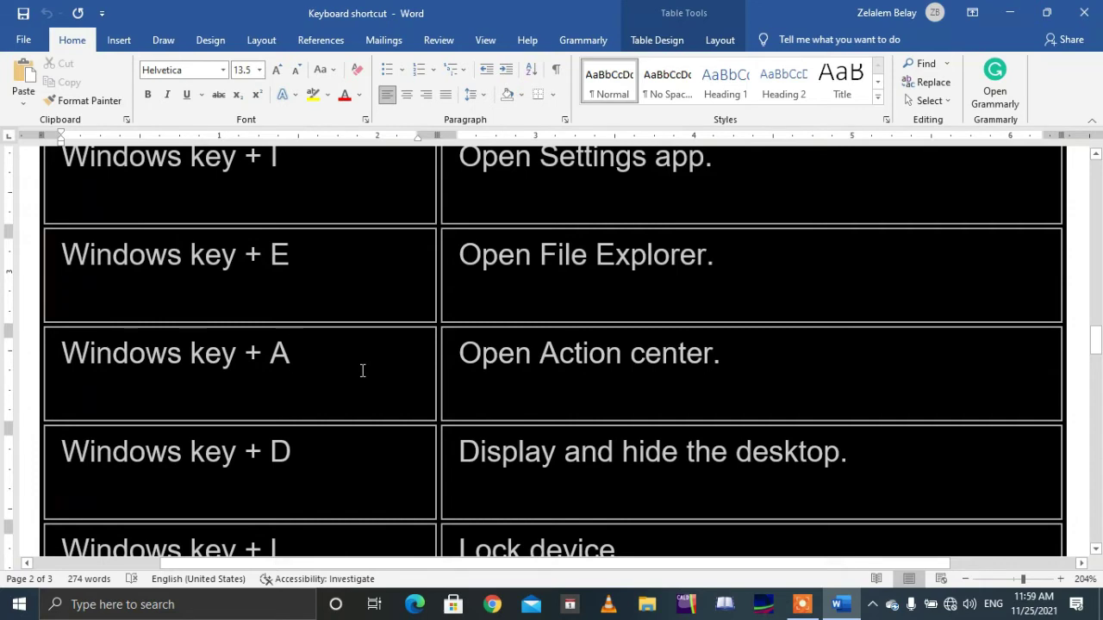
key("super+a")
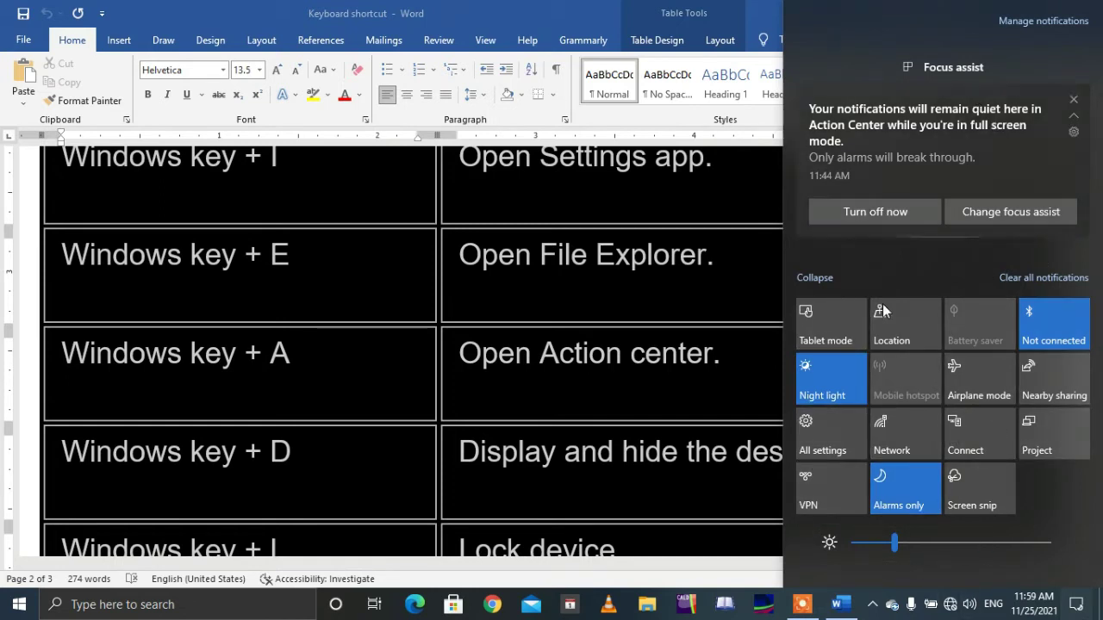
key("super+a")
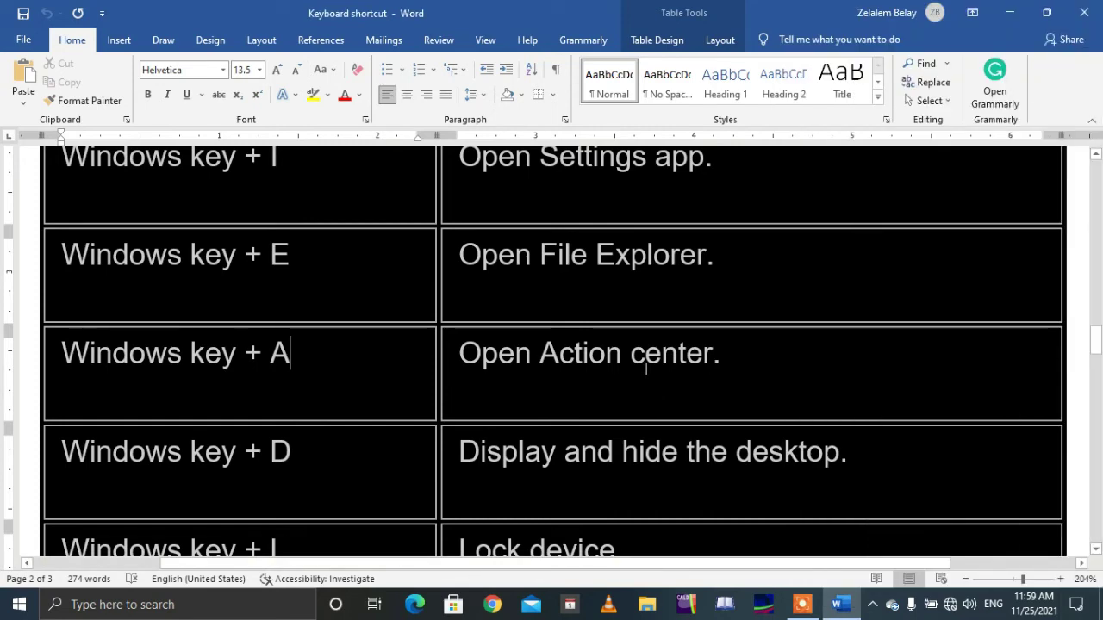
key("super+a")
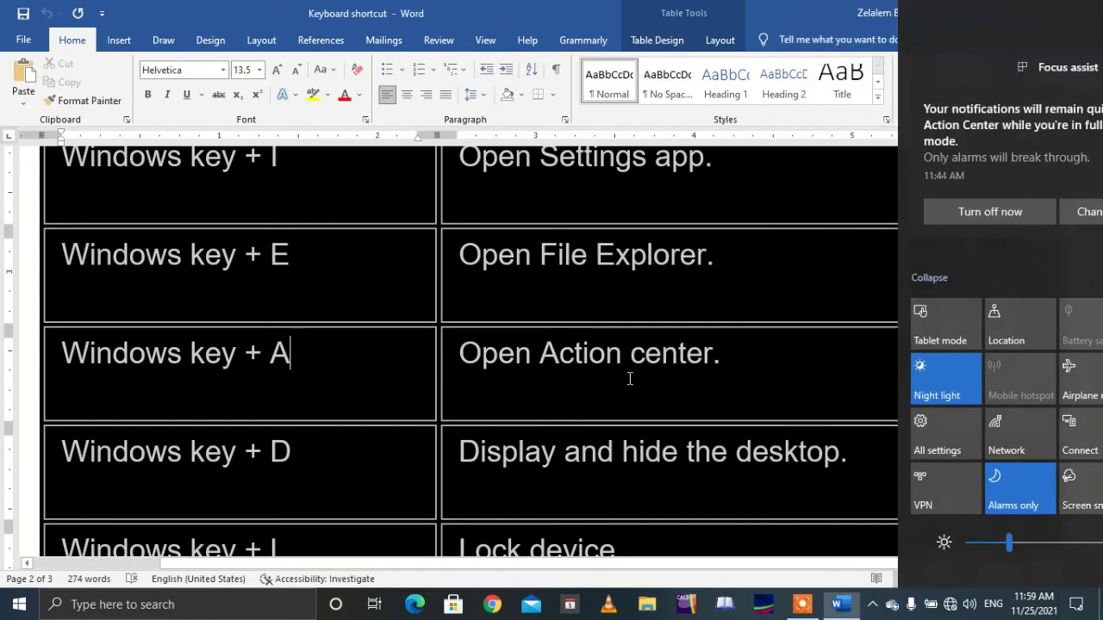
key("super+a")
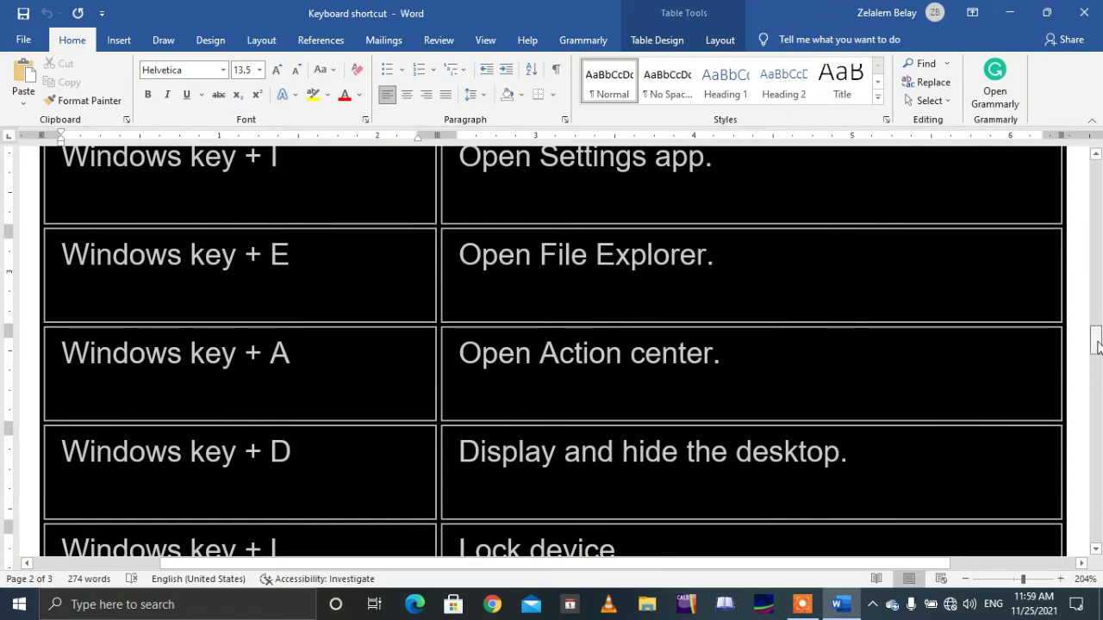
left_click_drag(1097, 346, 1097, 362)
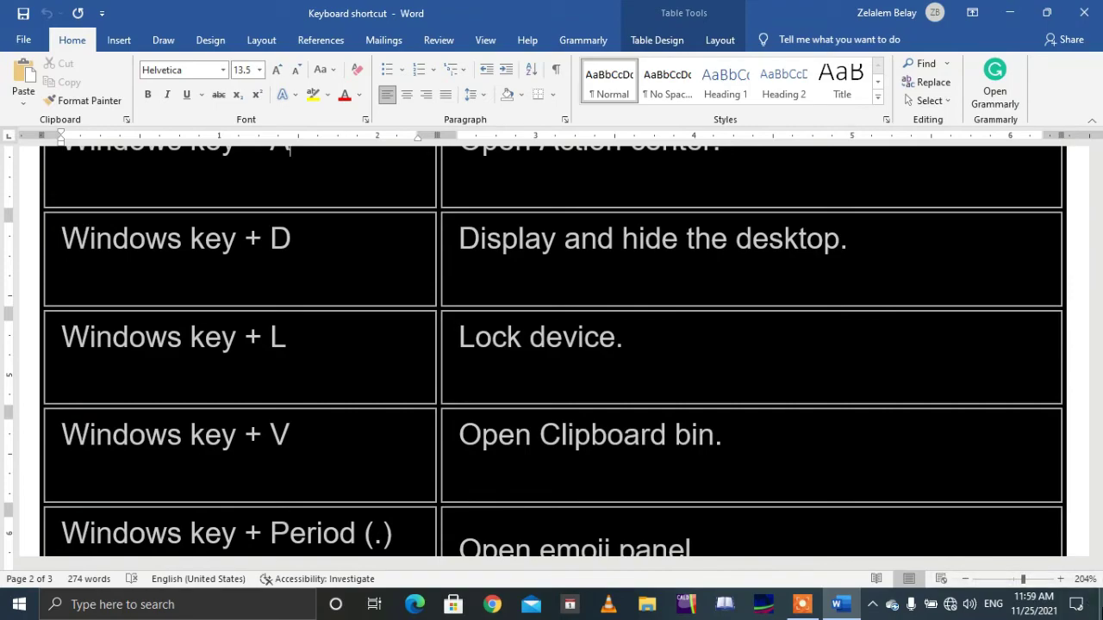
left_click(1095, 610)
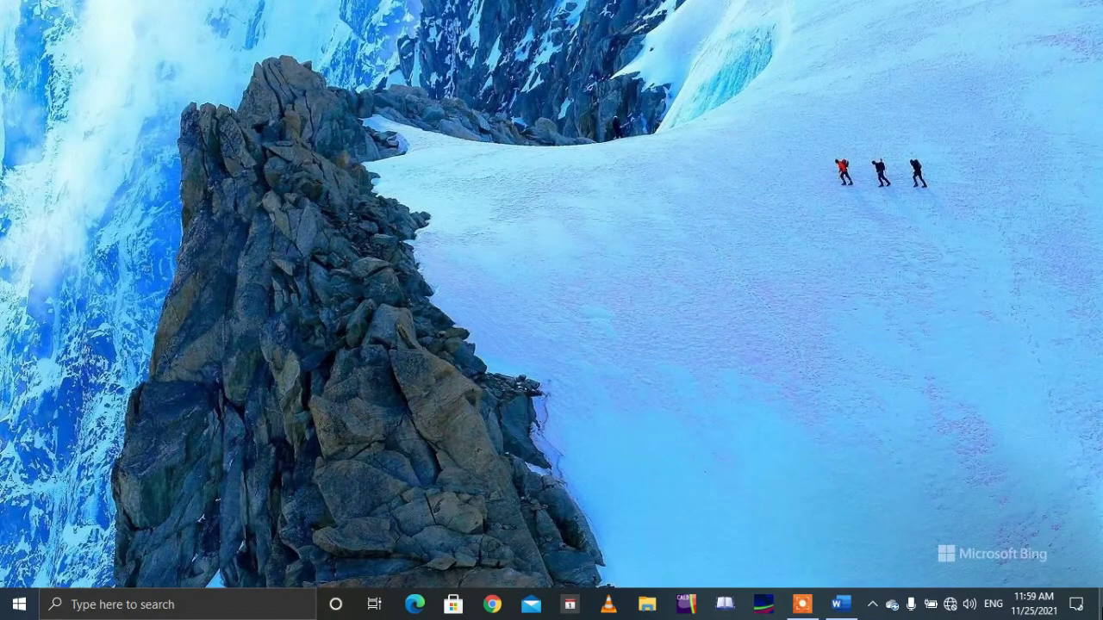
left_click(843, 608)
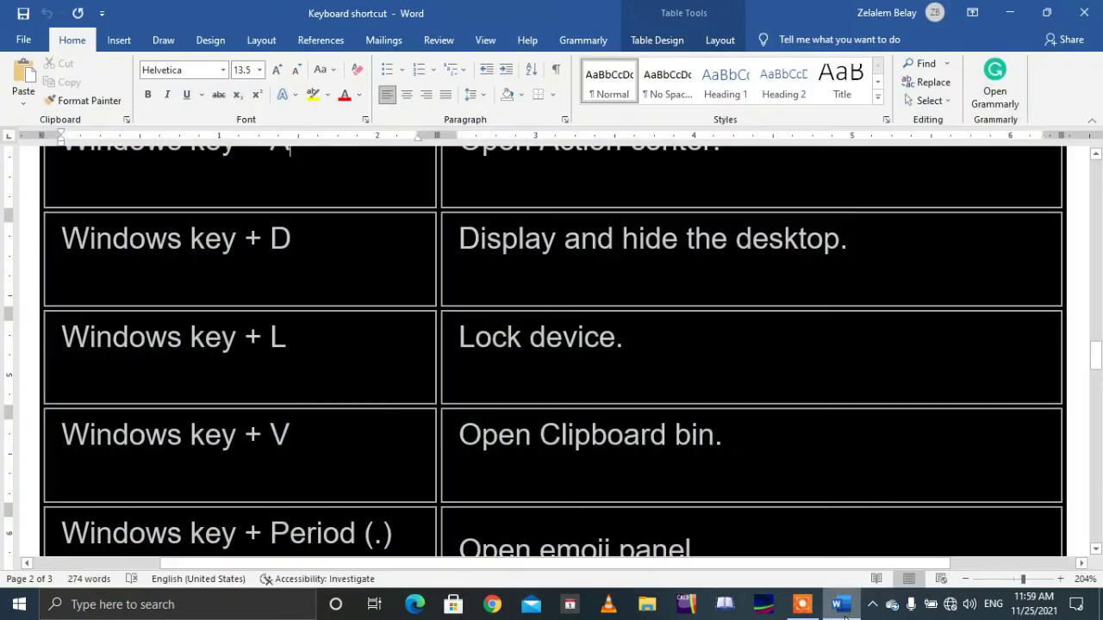
key("super+d")
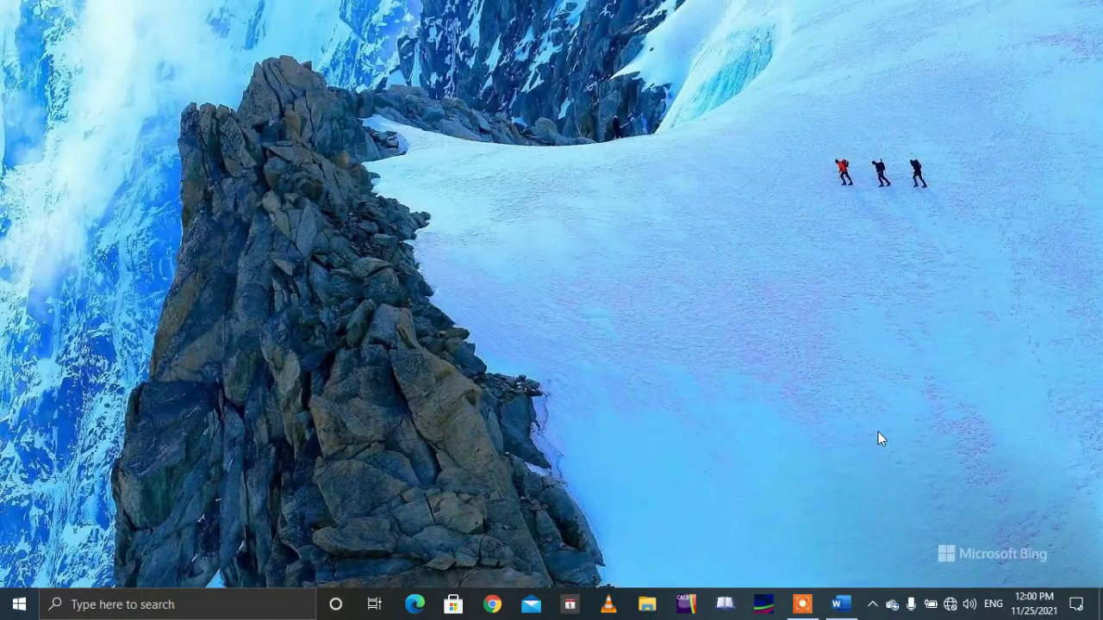
key("super+d")
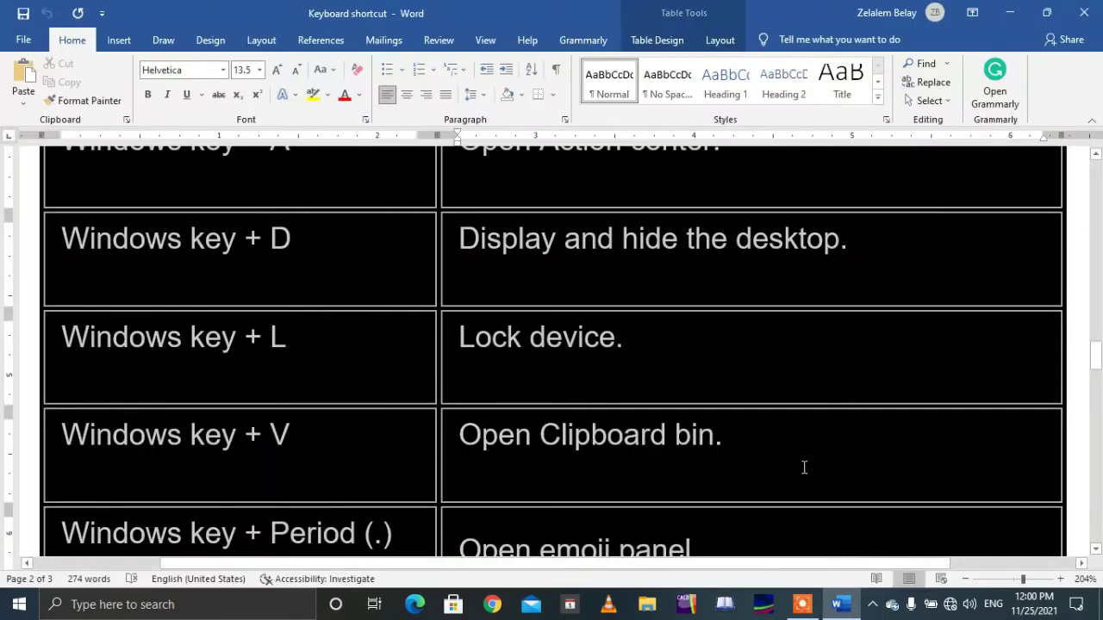
key("super+d")
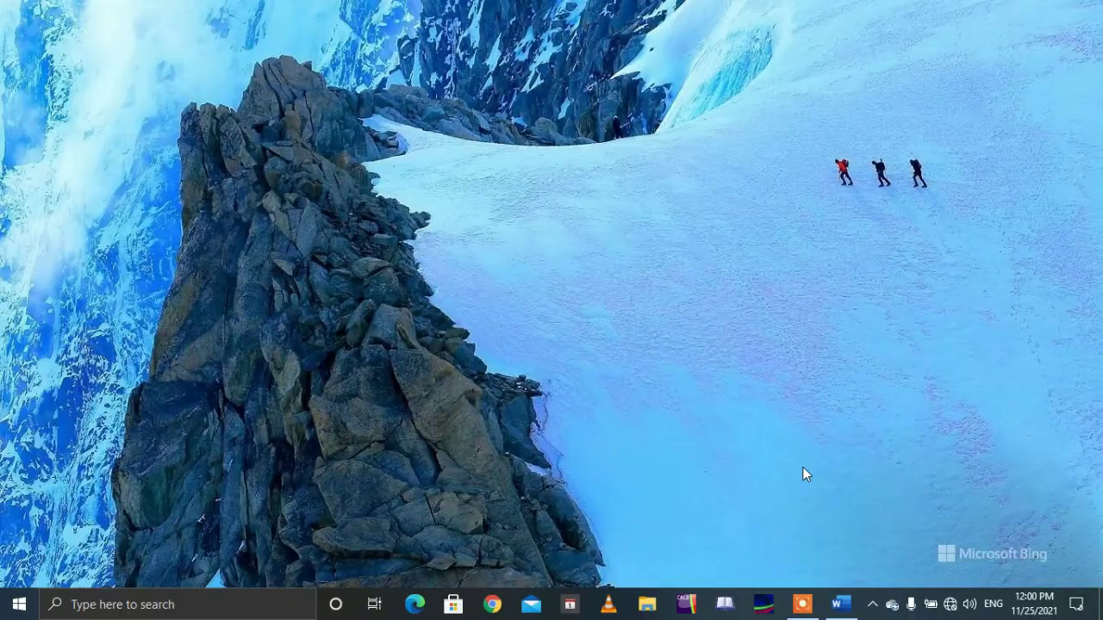
key("super+d")
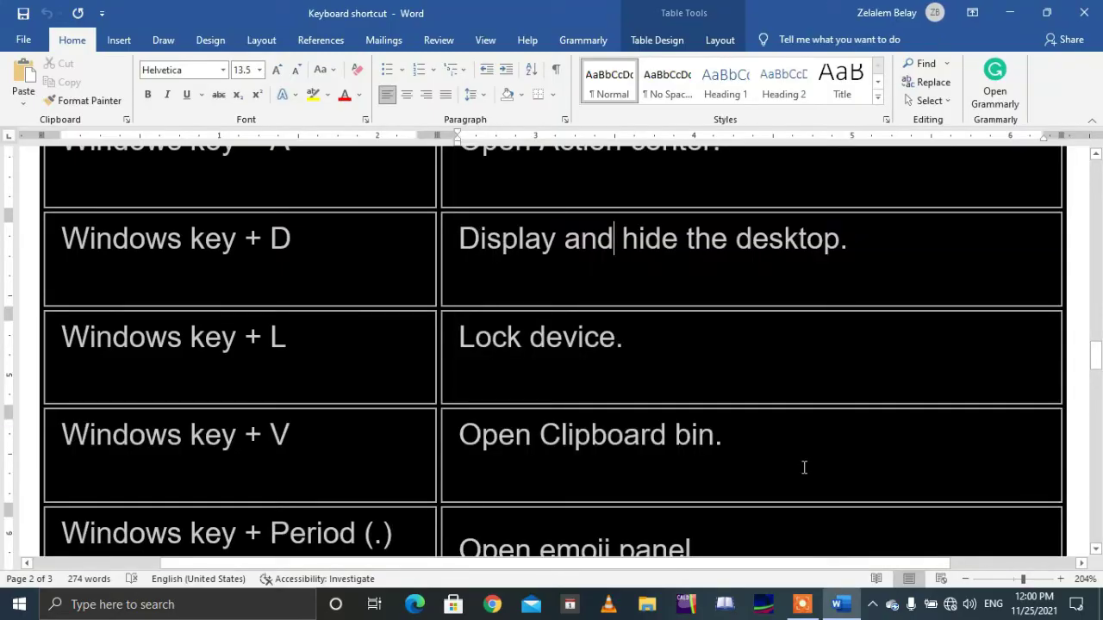
key("super+d")
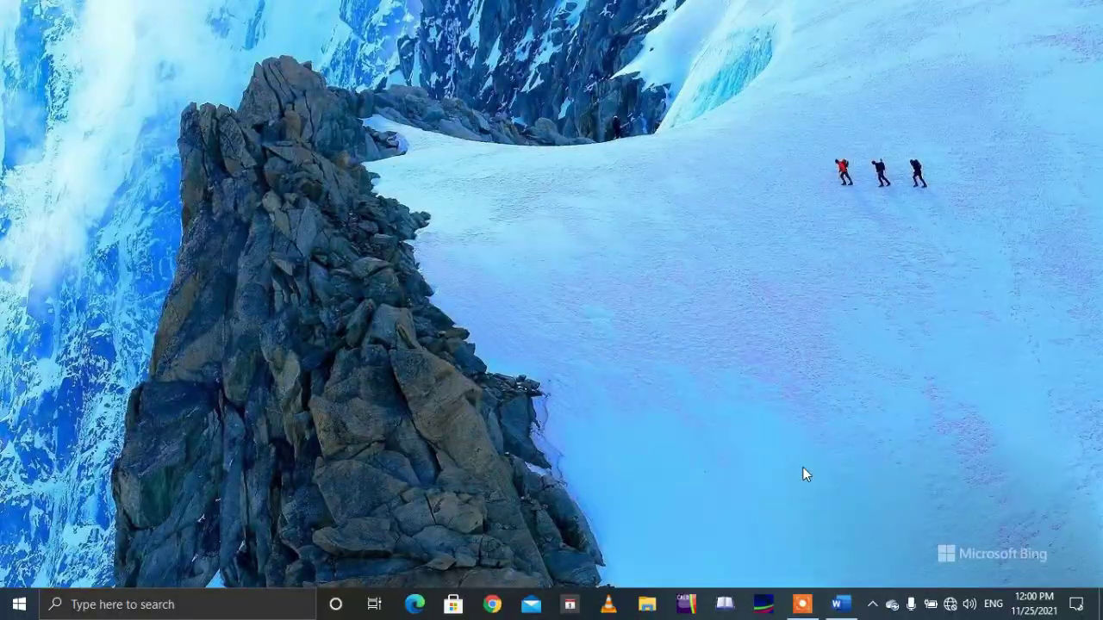
key("super+d")
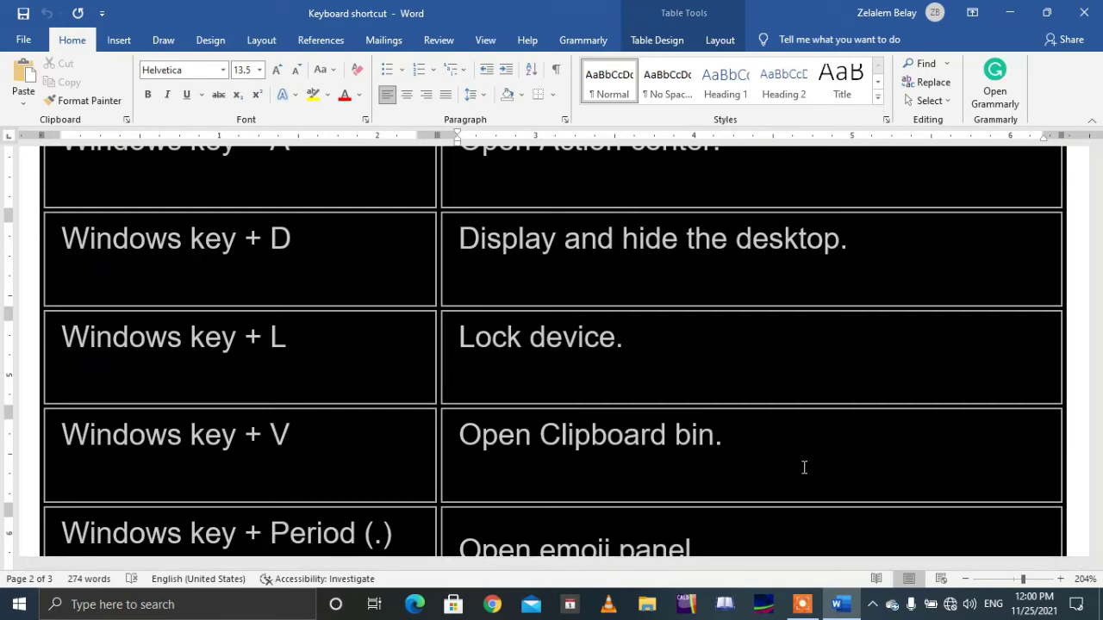
left_click(669, 321)
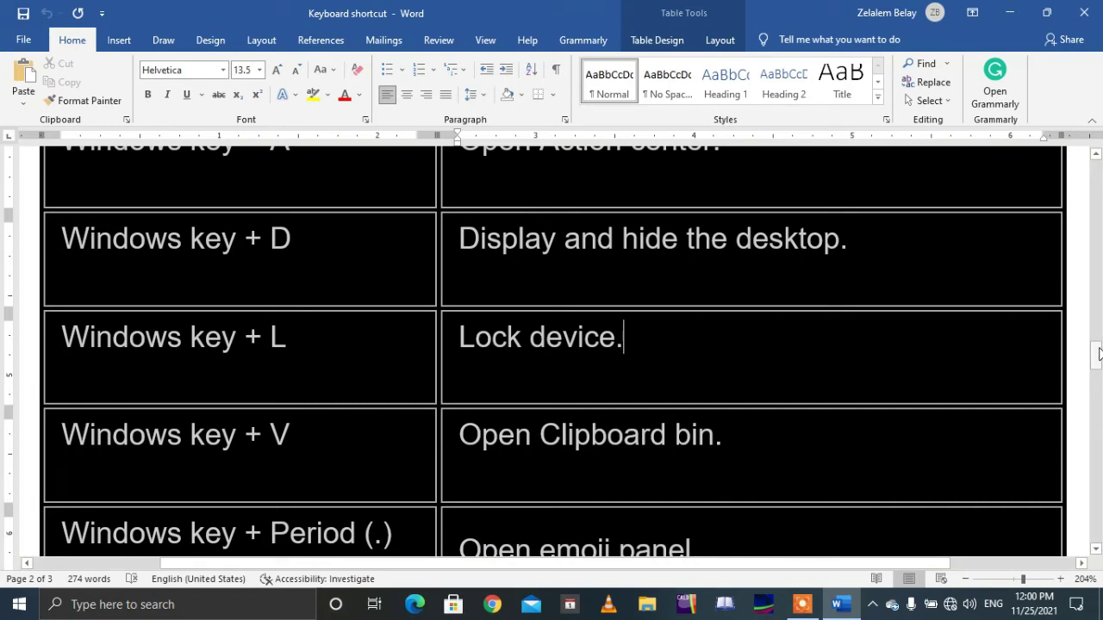
- Scroll to the Windows key + L row and lock the PC with Win+L
left_click_drag(1098, 348, 1100, 360)
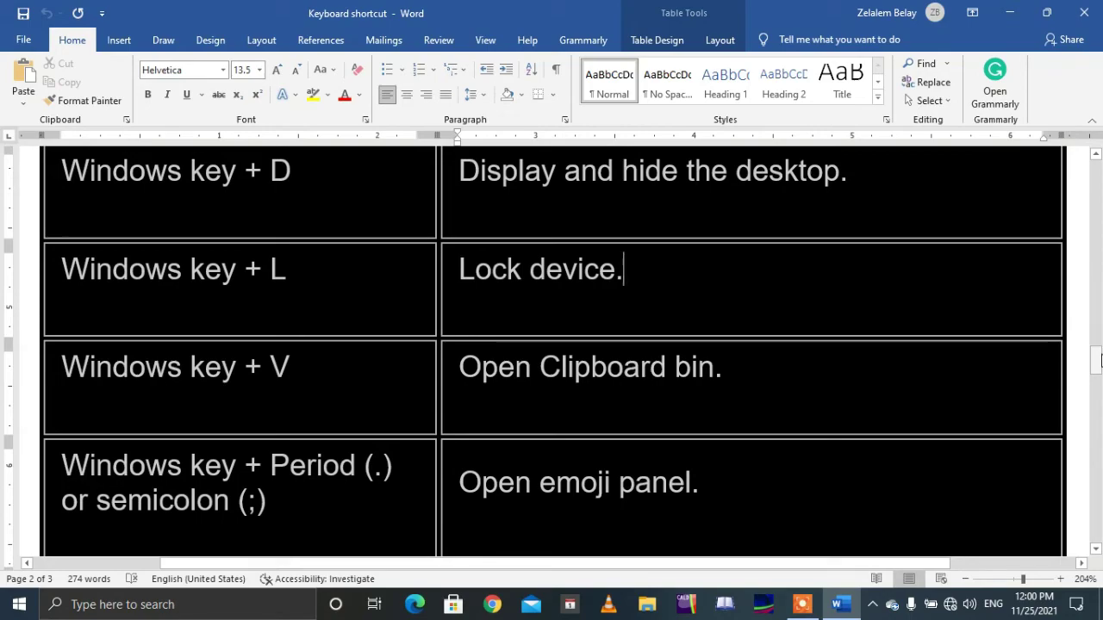
key("super+l")
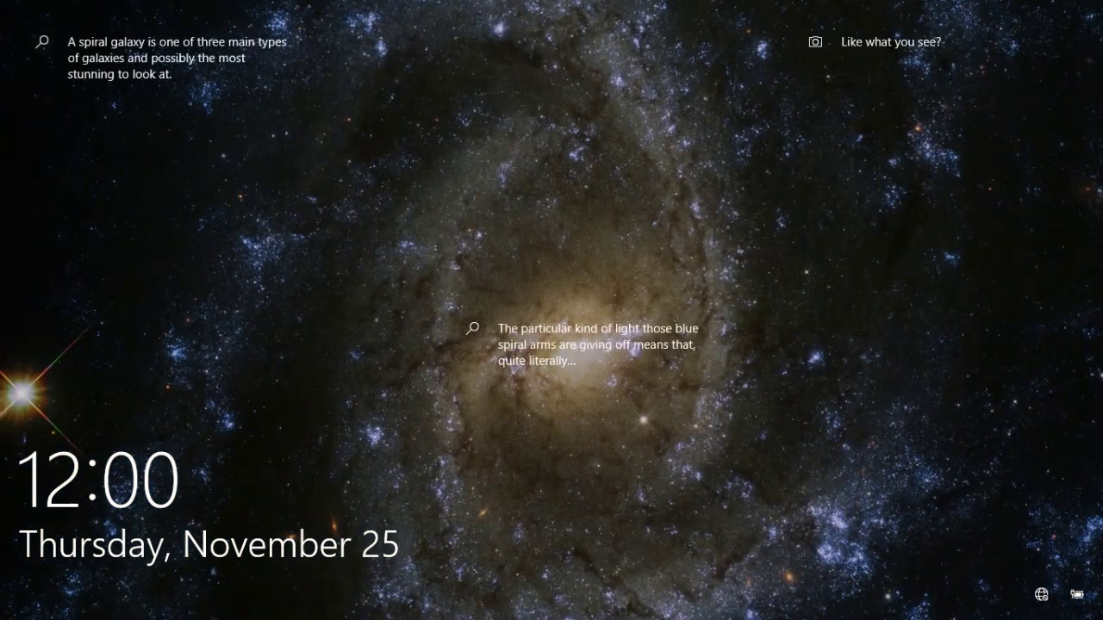
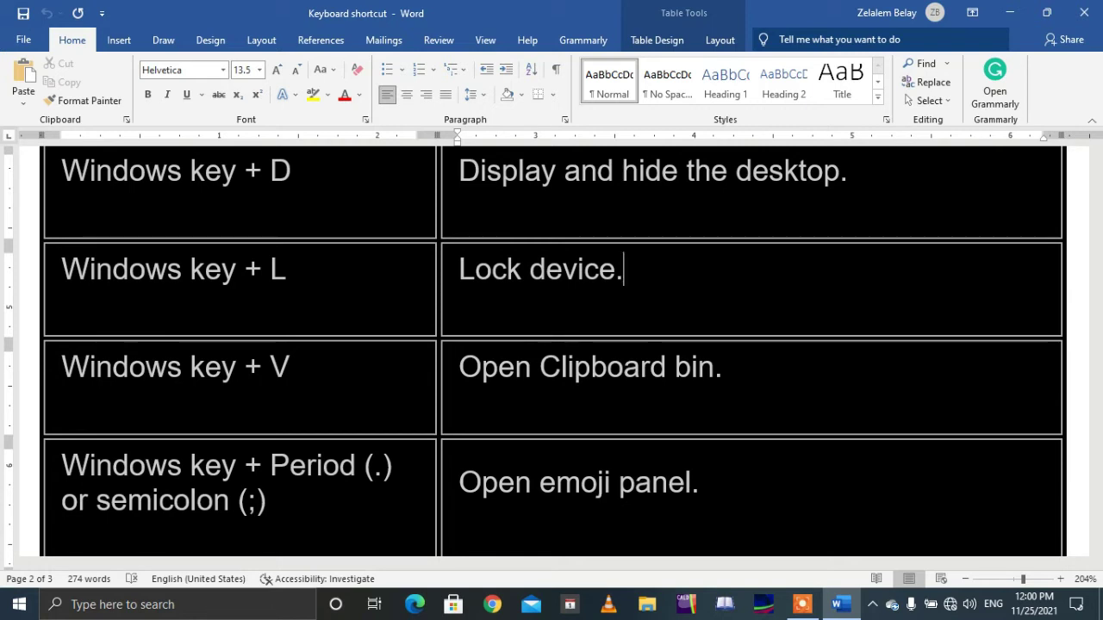
- Turn on Windows clipboard history from the Win+V panel
key("Down")
key("Down")
key("Down")
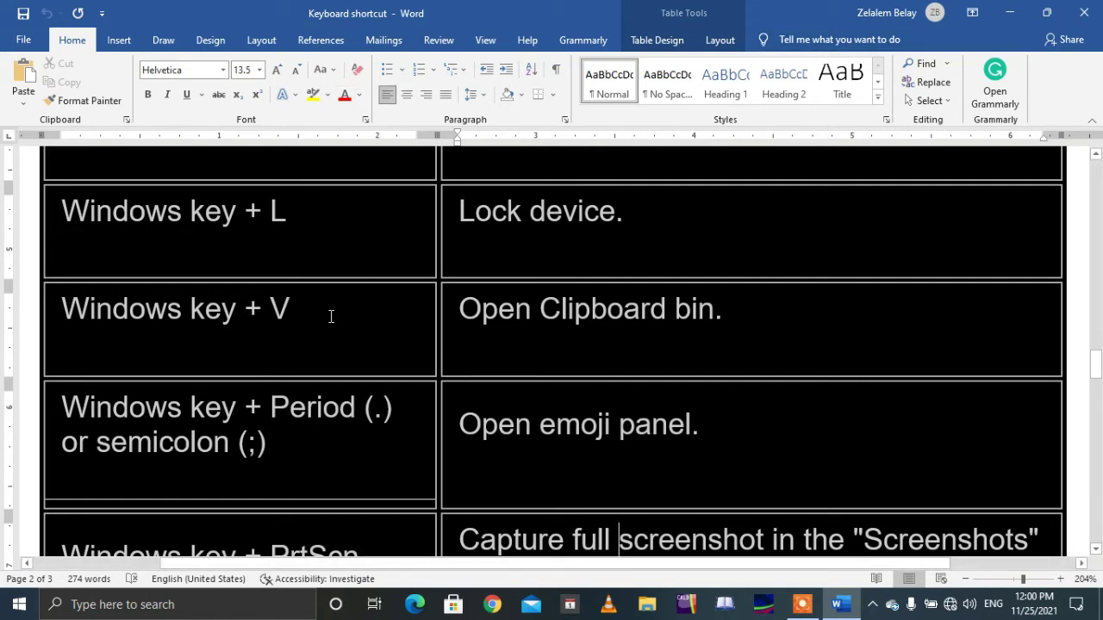
left_click(740, 311)
left_click_drag(740, 311, 491, 298)
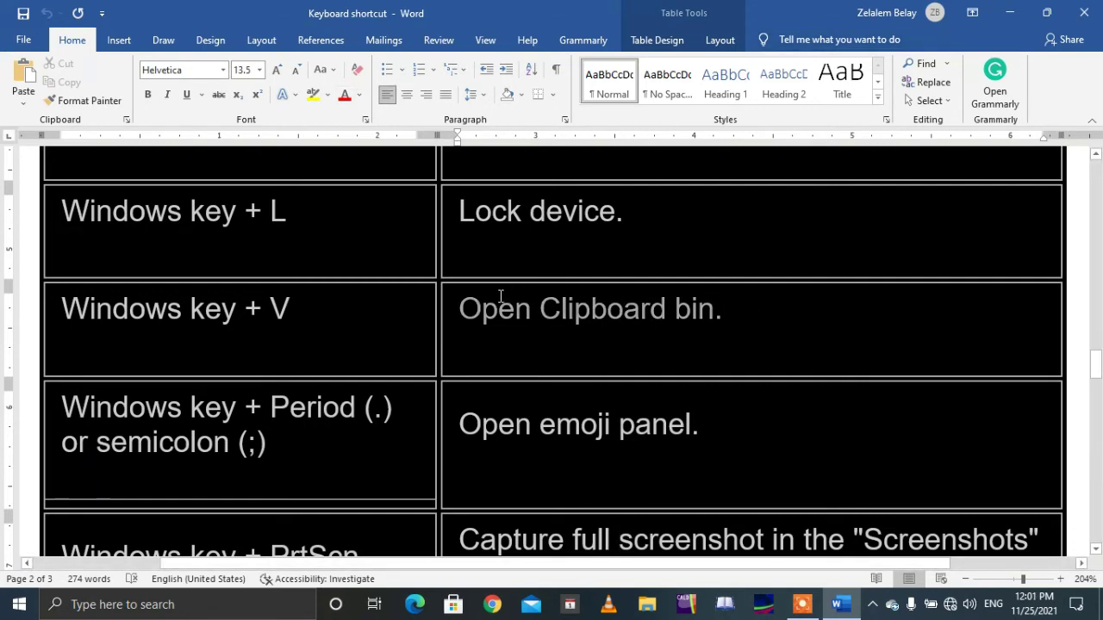
left_click(743, 323)
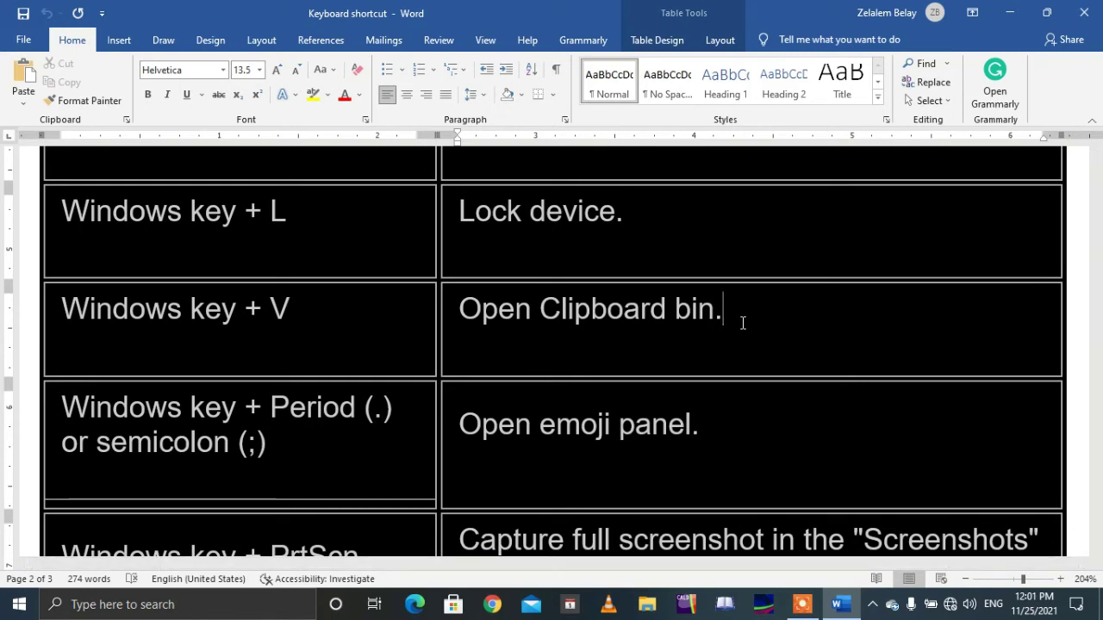
key("super+v")
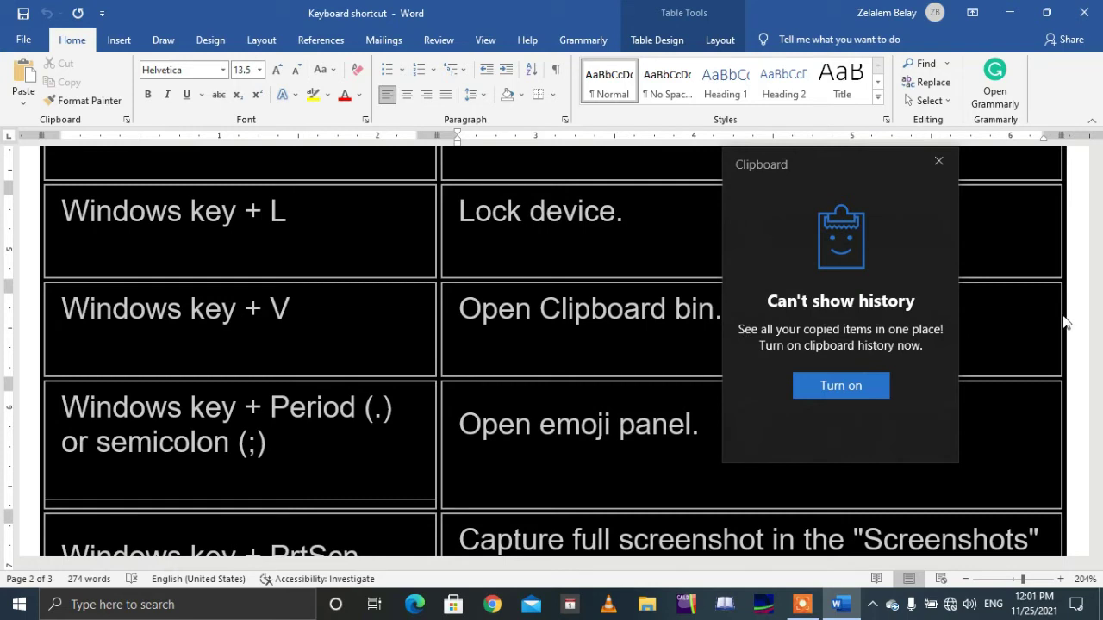
left_click(851, 389)
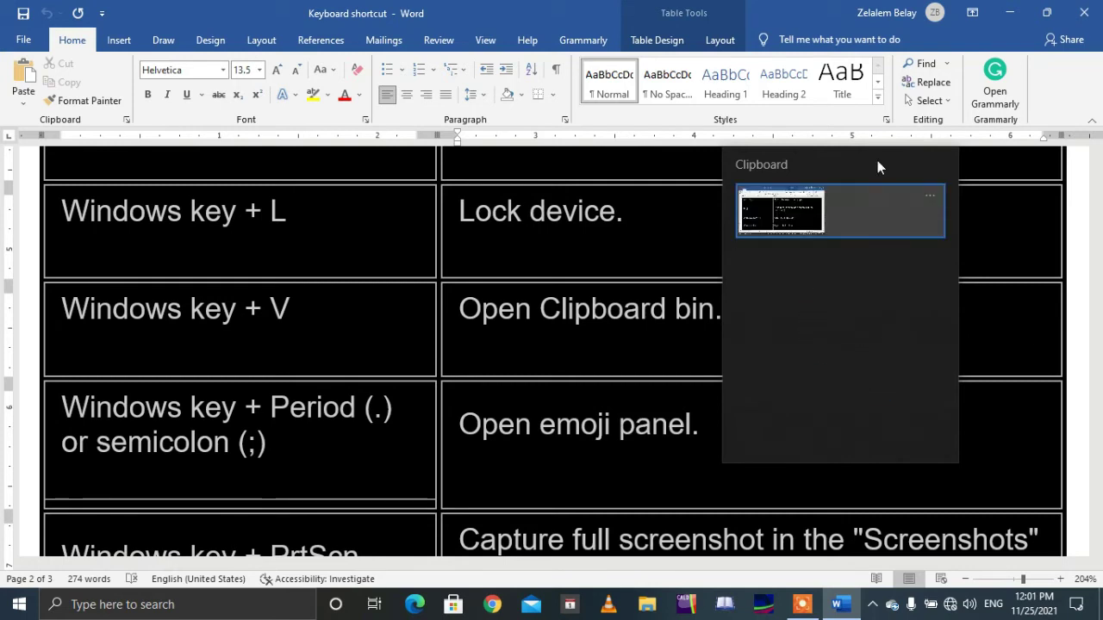
left_click(615, 309)
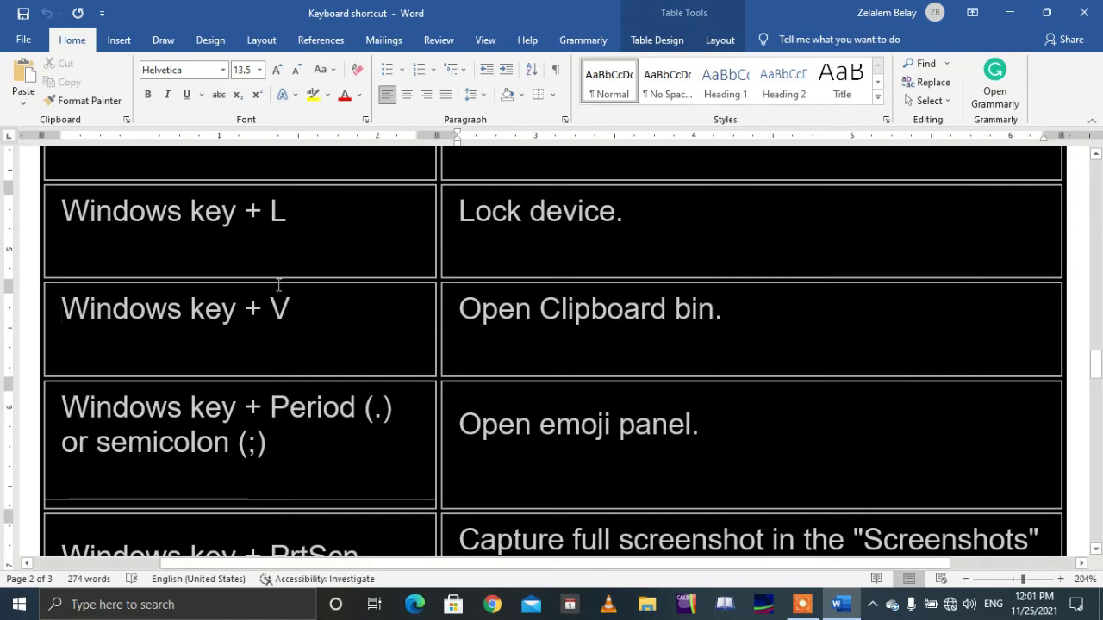
- Copy the Windows key + V row into clipboard history and start a new blank document
left_click_drag(279, 289, 697, 308)
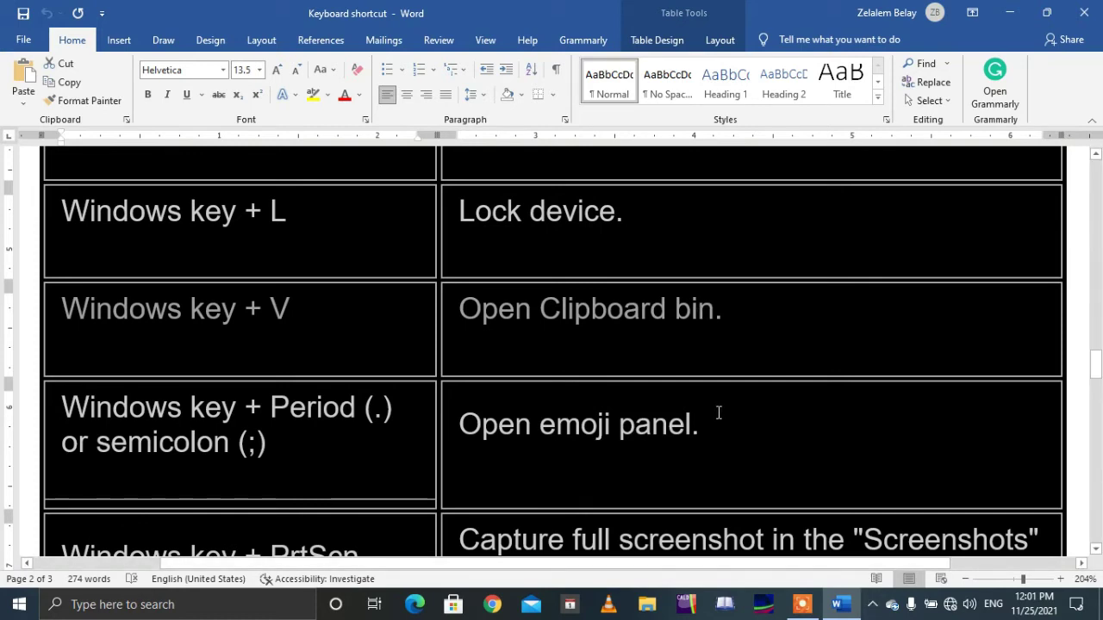
key("super+v")
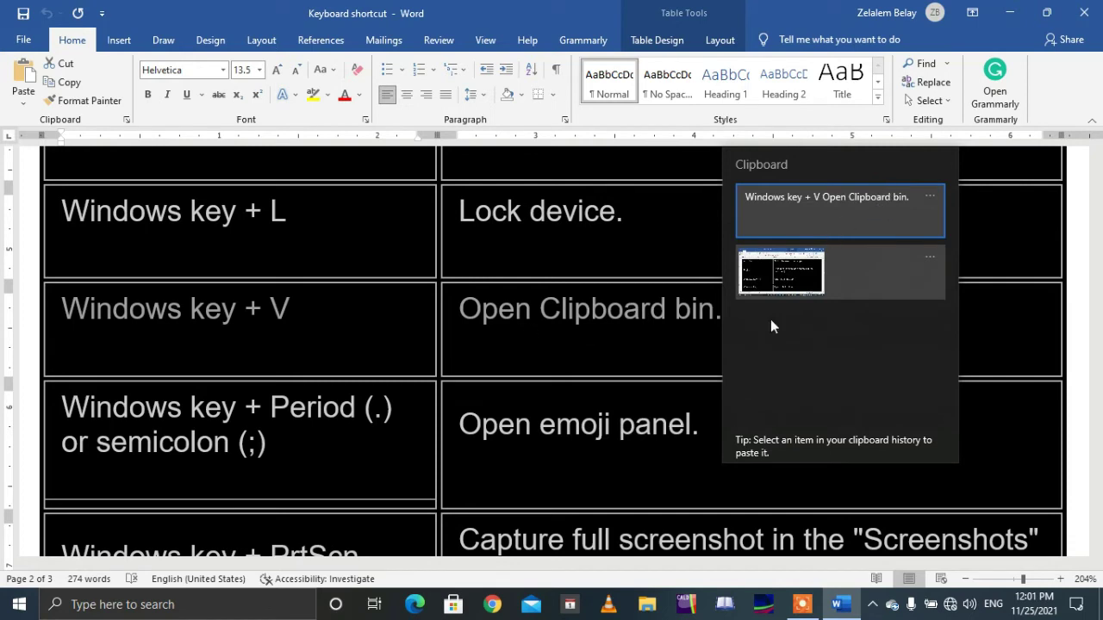
left_click(542, 312)
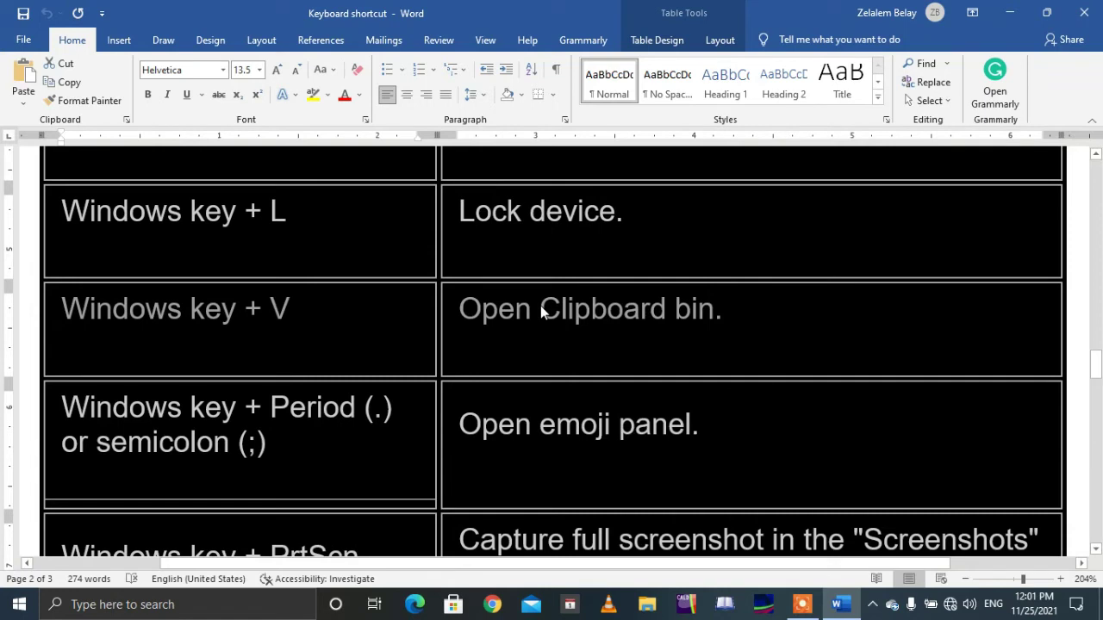
key("ctrl+n")
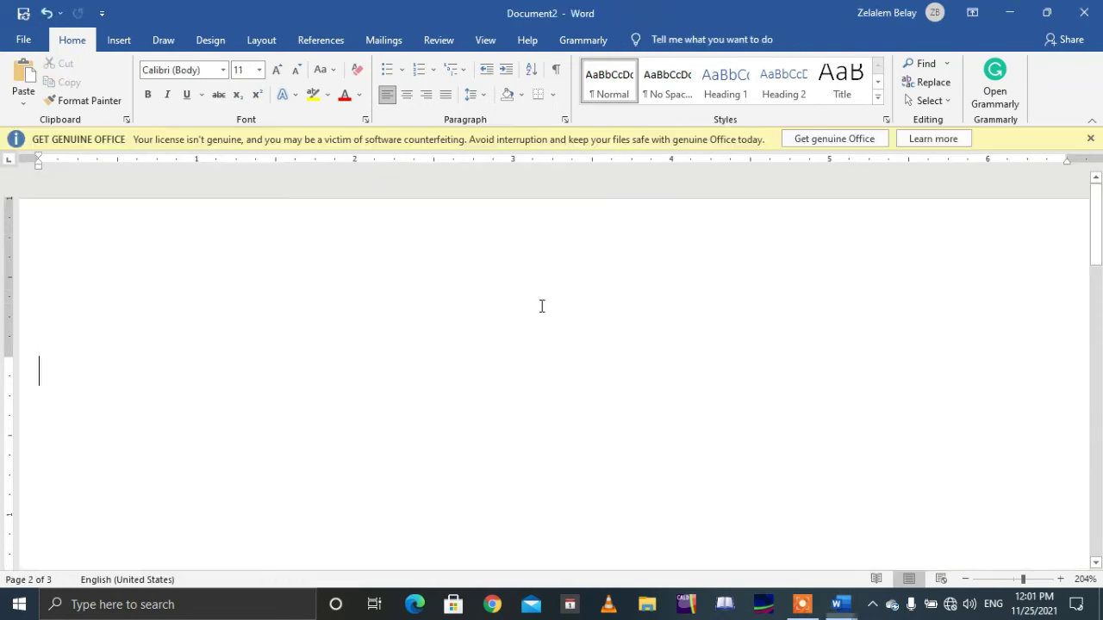
- Paste the saved screenshot and the Windows key + V row from clipboard history into Document2
left_click(1090, 138)
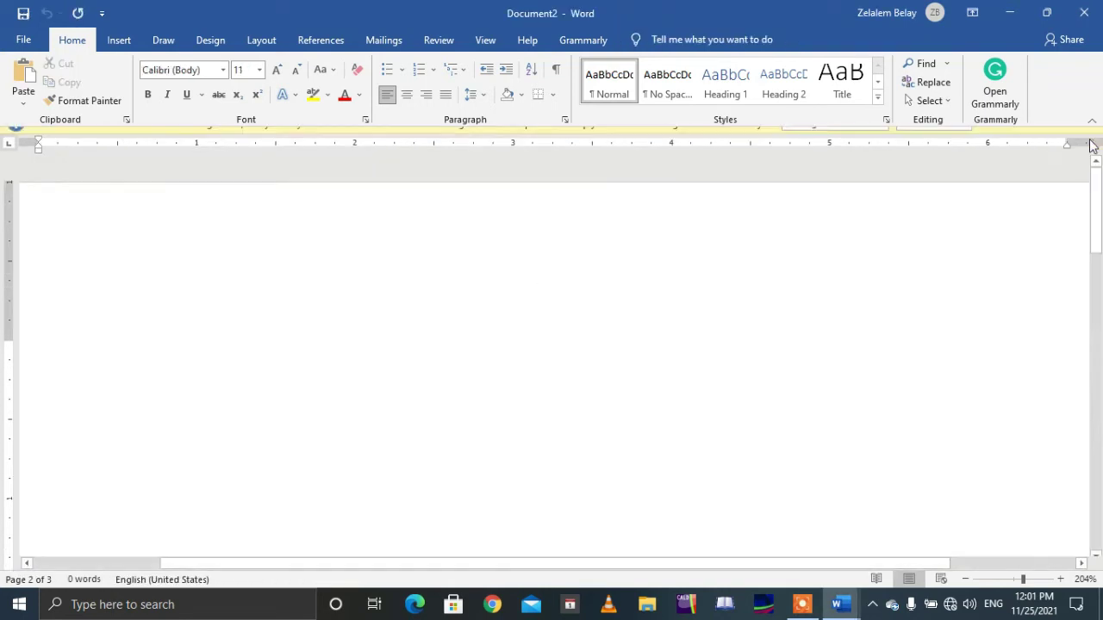
key("super+v")
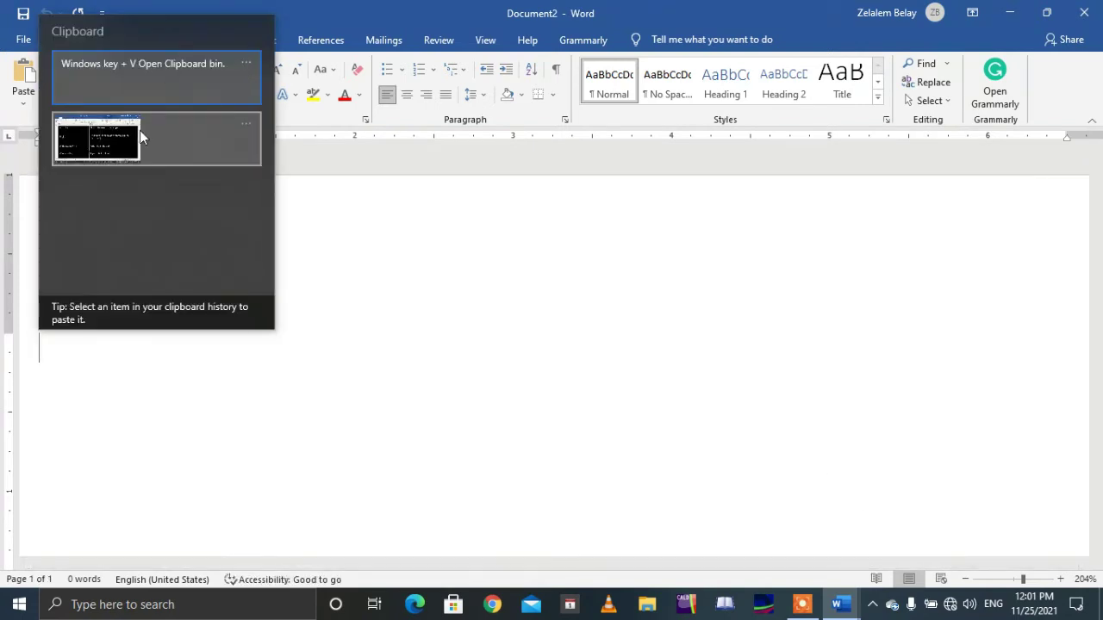
left_click(105, 131)
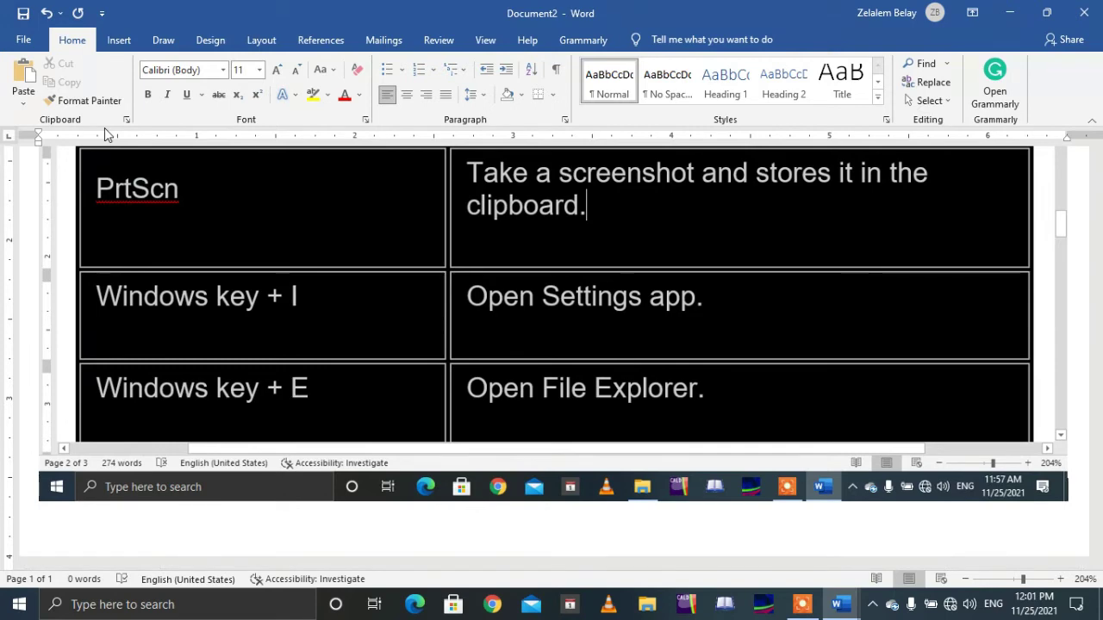
key("super+v")
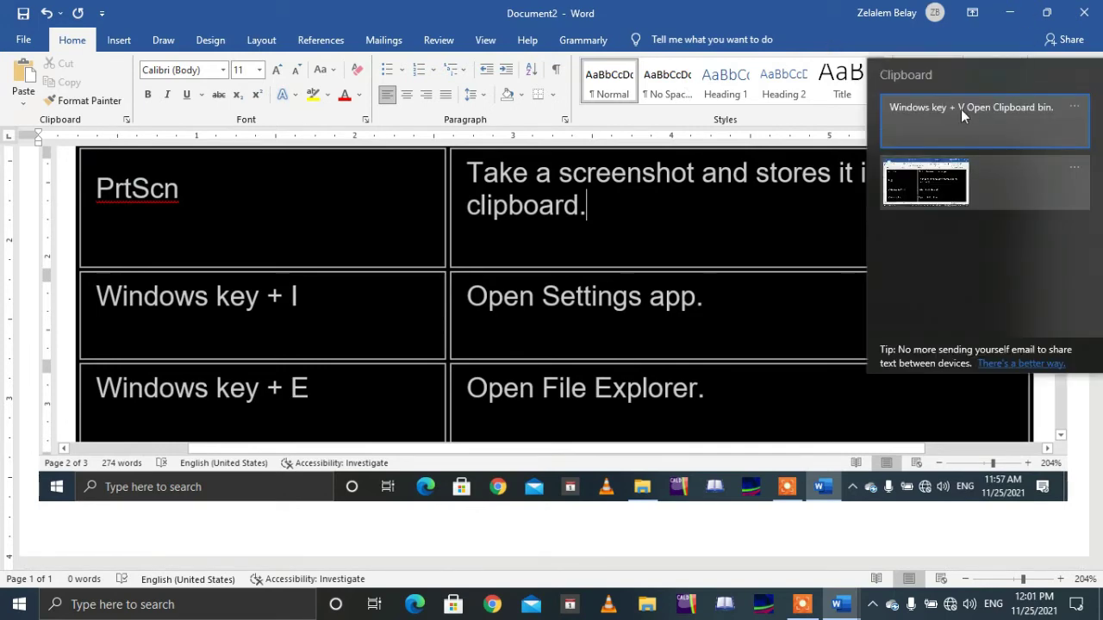
left_click(961, 109)
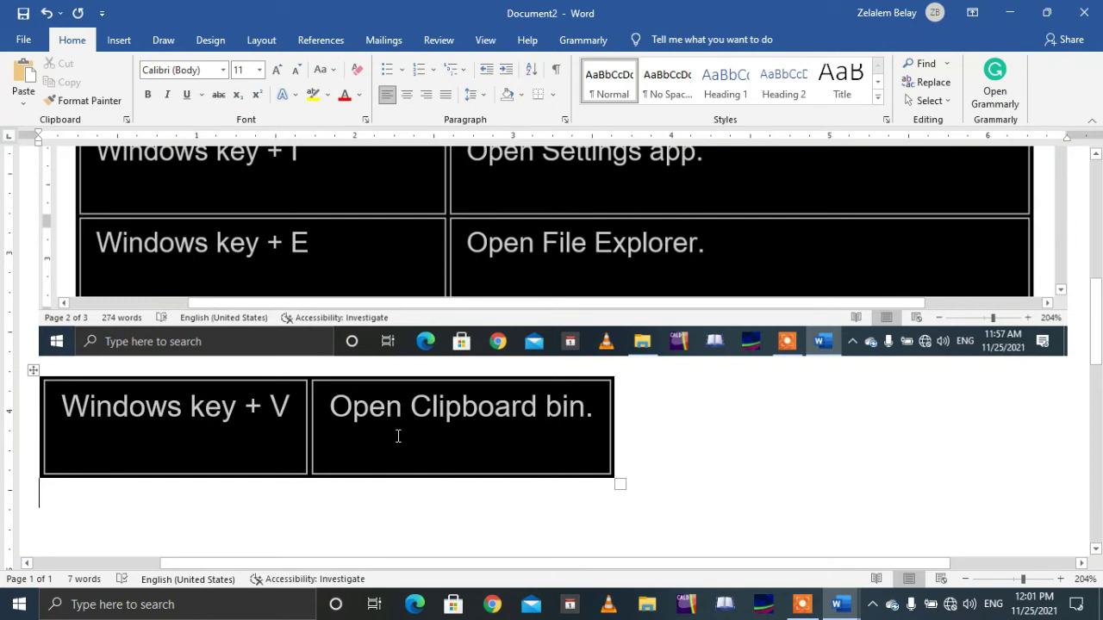
- Close the clipboard history panel and close Document2 without saving
key("super+v")
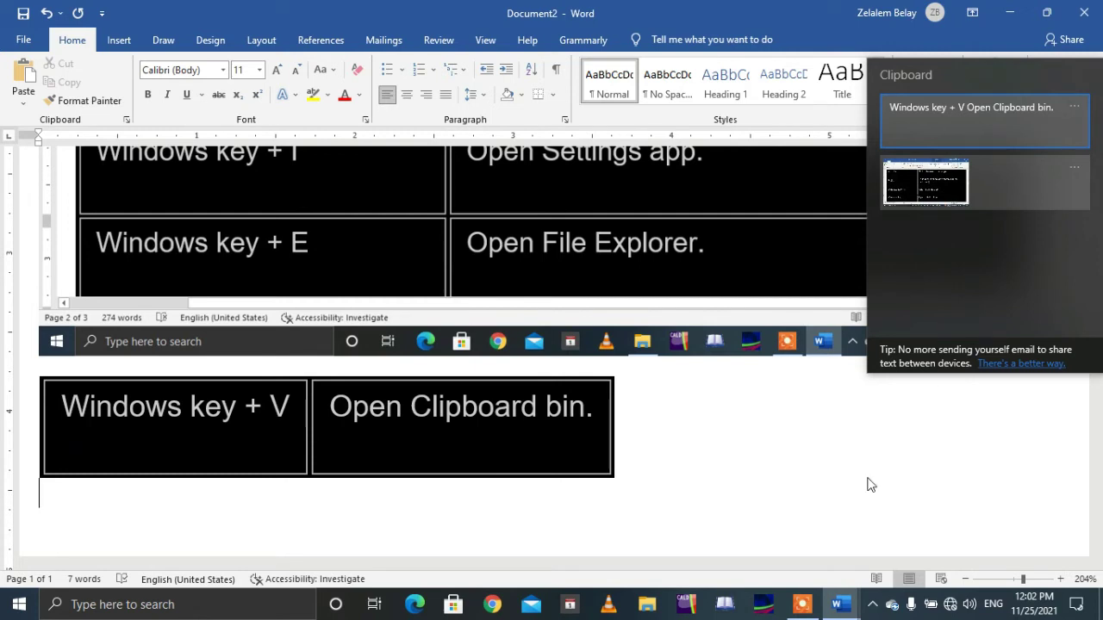
left_click(858, 392)
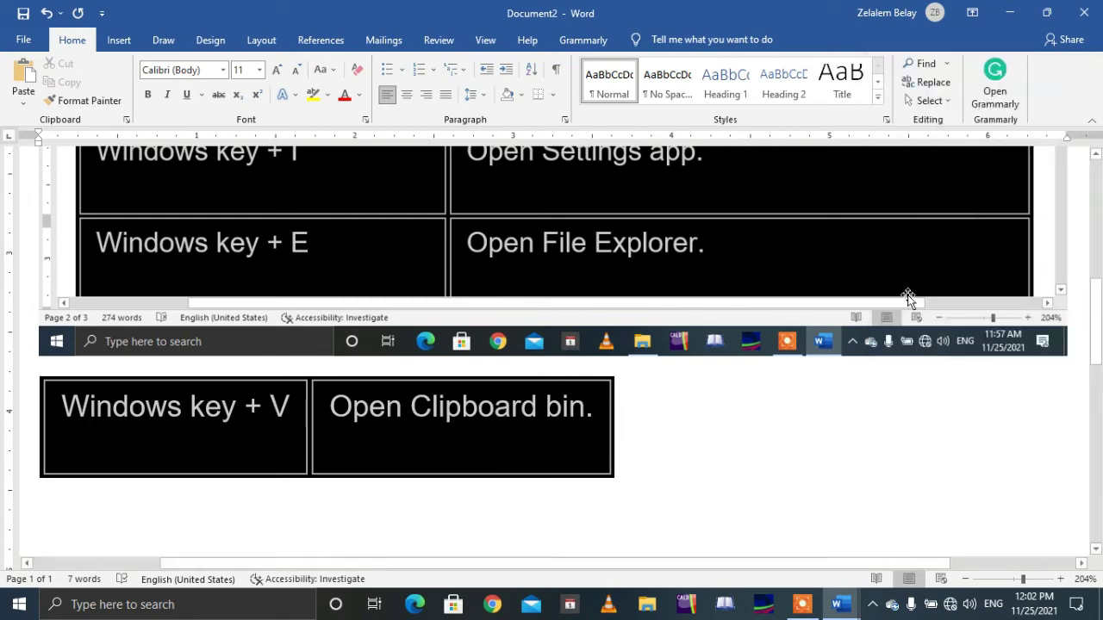
left_click(1082, 13)
left_click(616, 395)
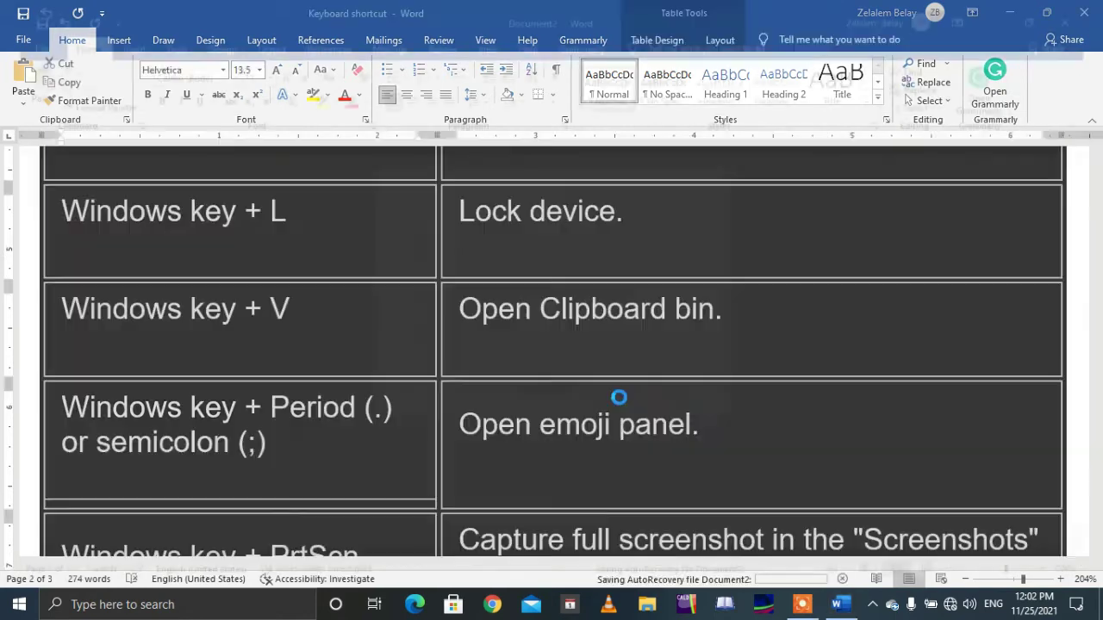
- Add an apostrophe after 'Open emoji panel.' in the Windows key + Period row and open the emoji panel
left_click(347, 317)
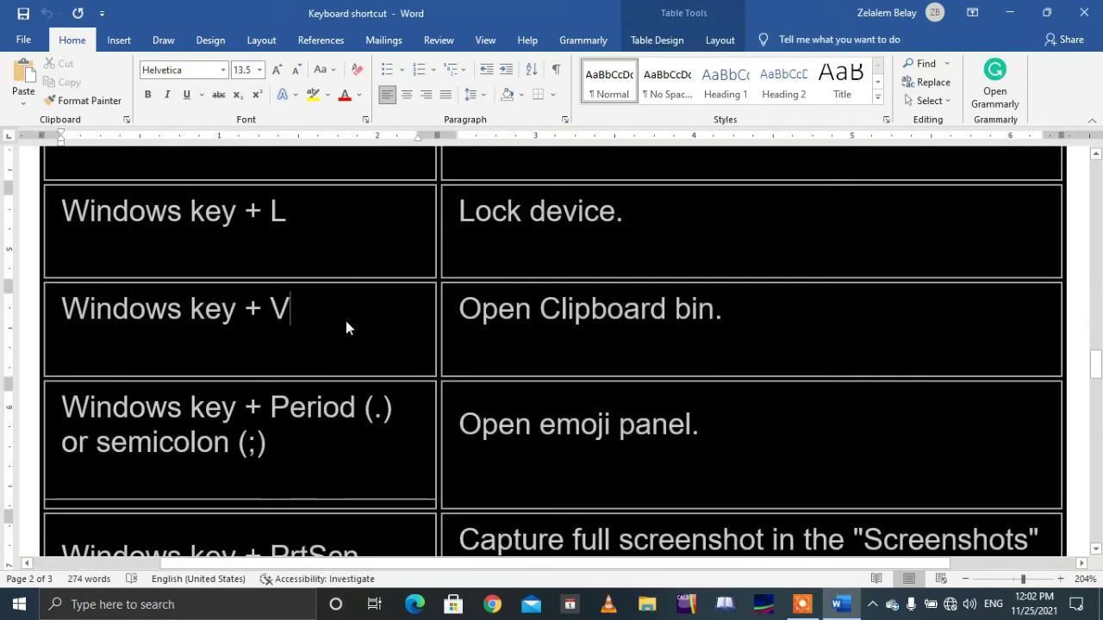
left_click(757, 346)
key("Down")
key("Down")
key("Down")
key("Down")
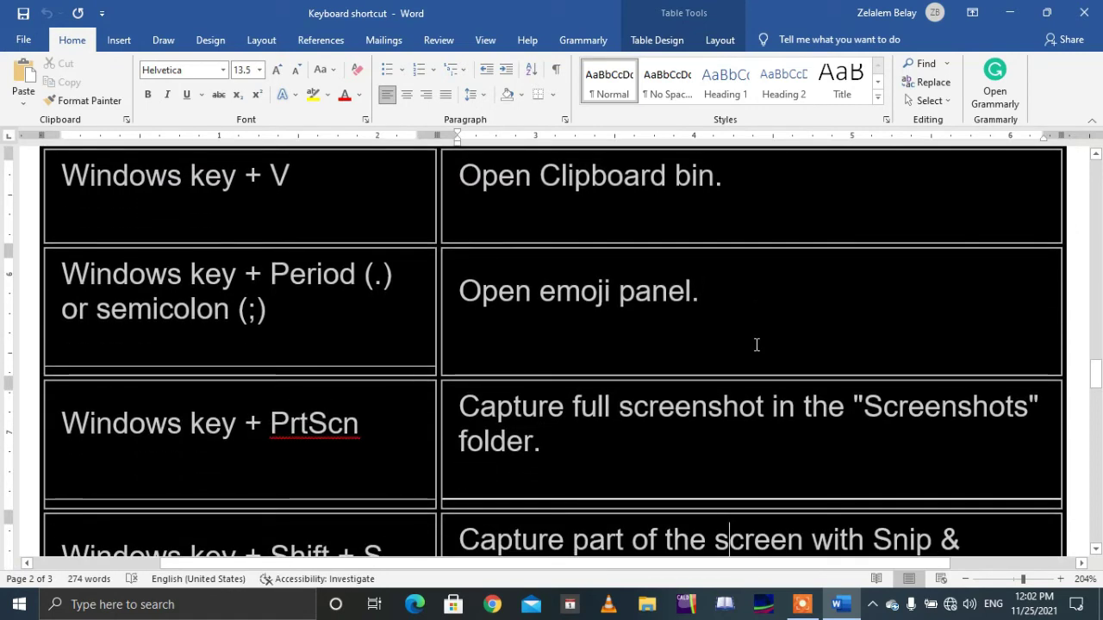
left_click(41, 272)
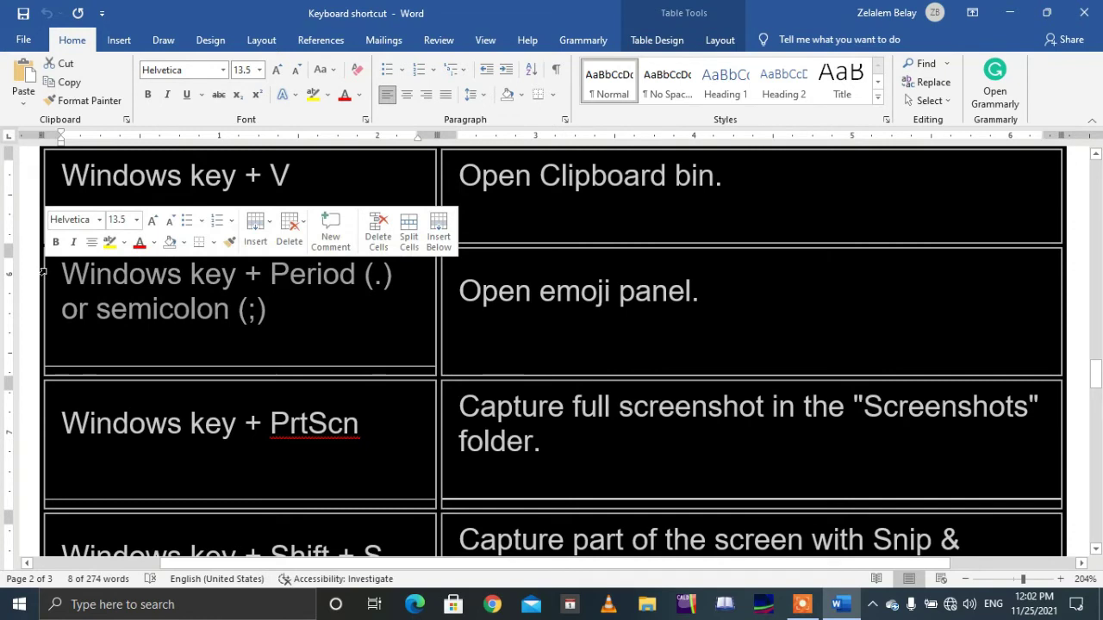
left_click(750, 311)
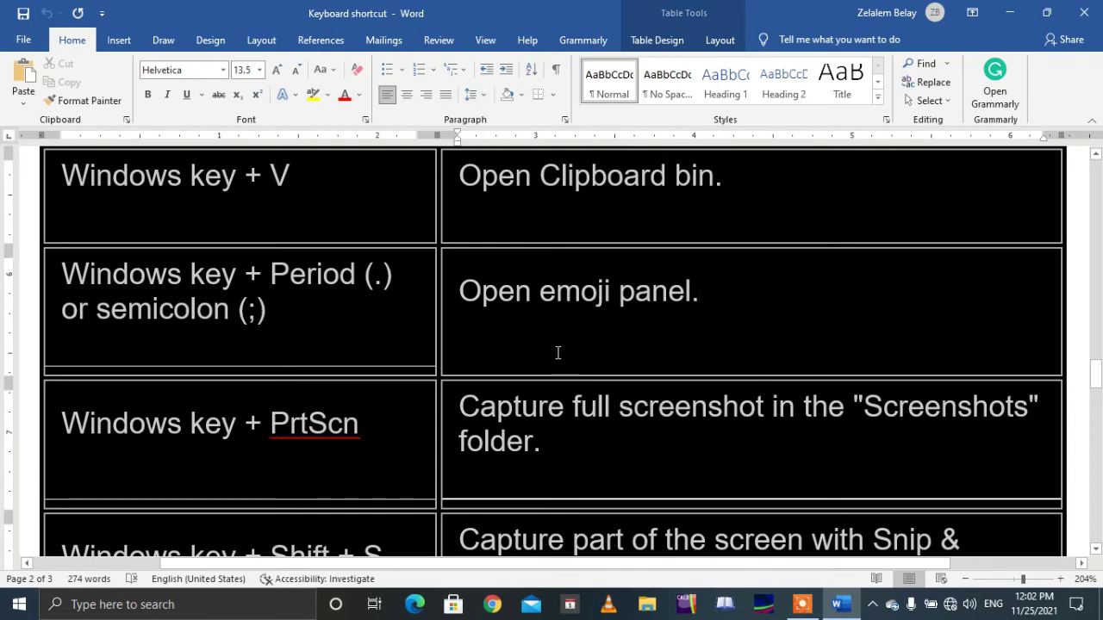
key("super")
key("super")
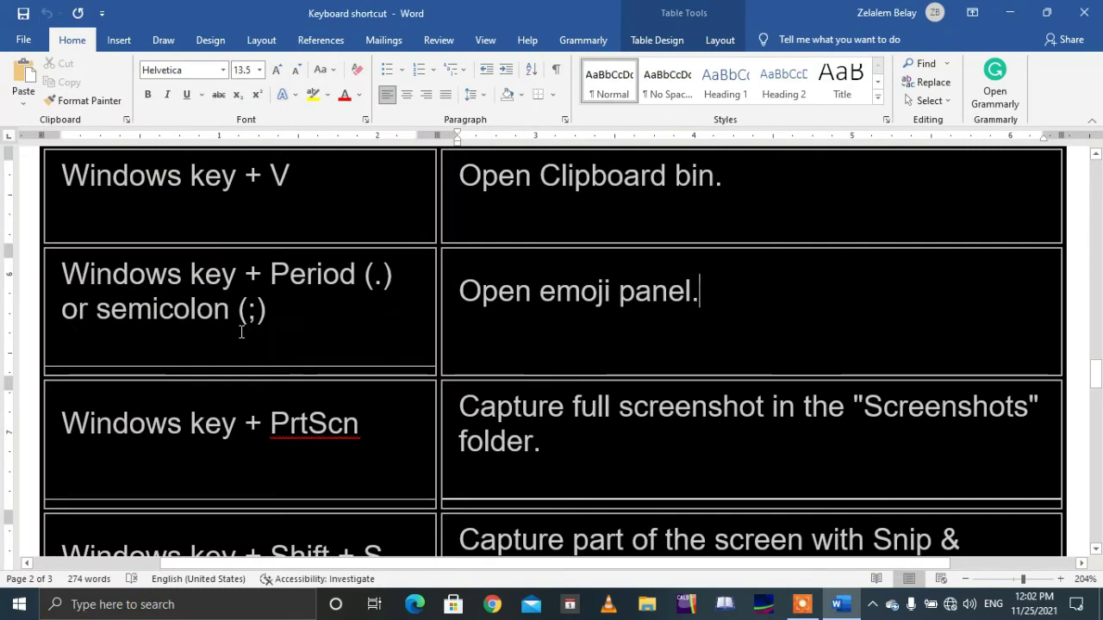
type("'")
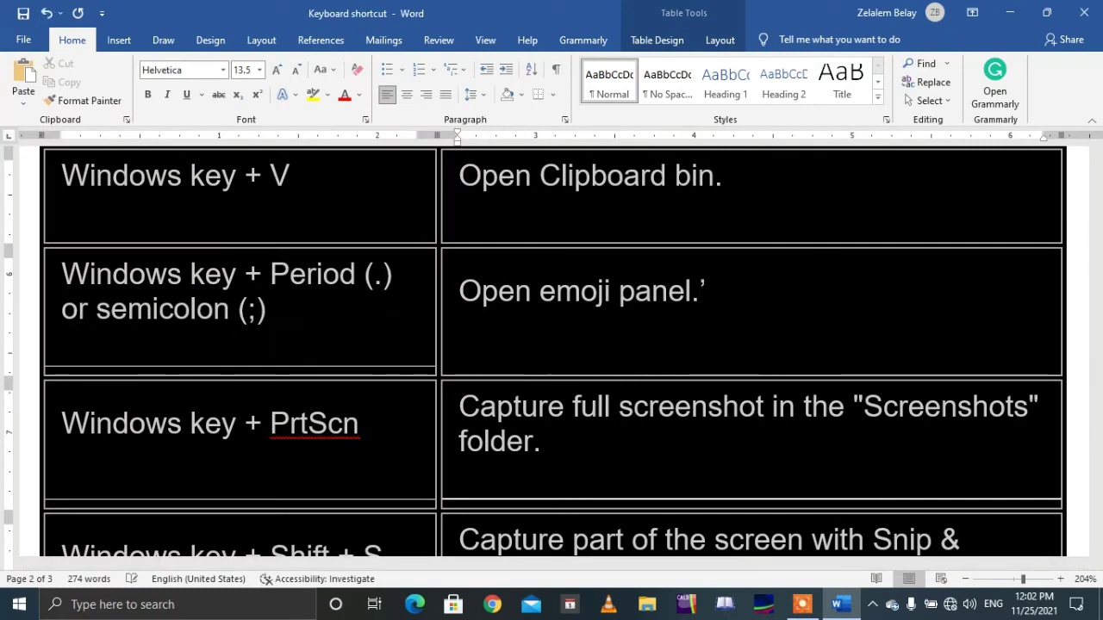
key("super+period")
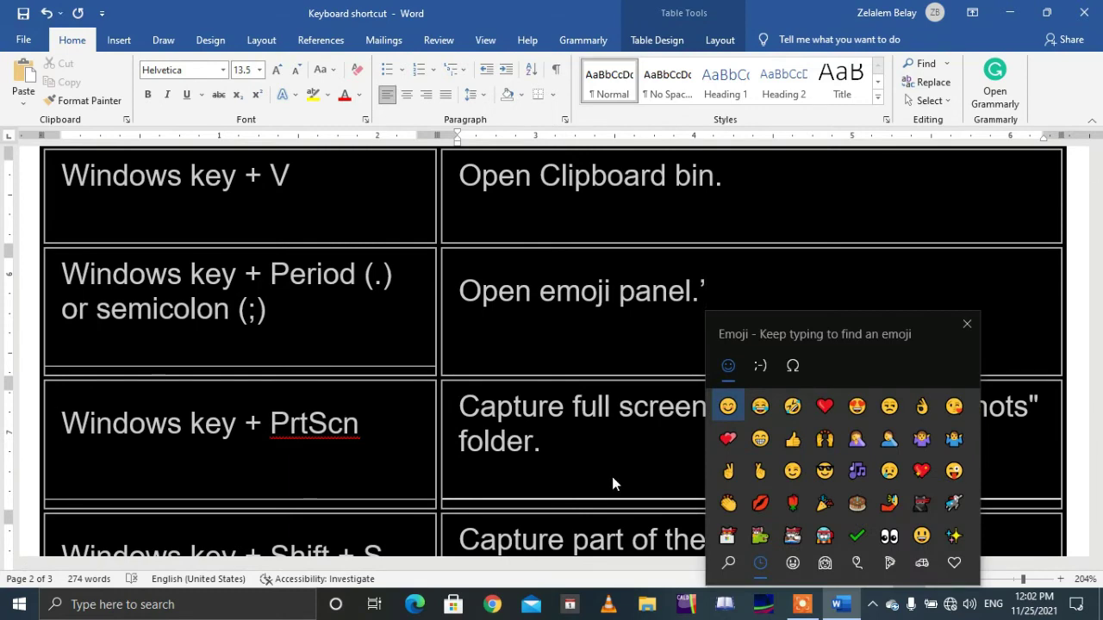
- Insert five emojis: rolling-laughing face, heart, heart-eyes, face-blowing-kiss and tongue-out
left_click(792, 405)
left_click(824, 405)
left_click(856, 406)
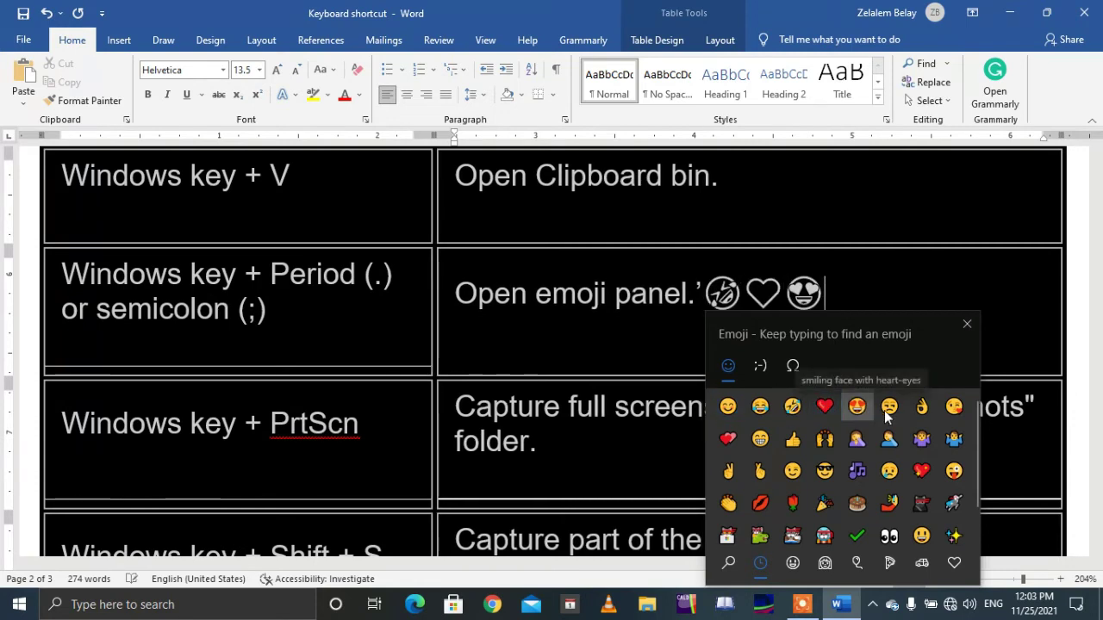
left_click(953, 405)
left_click(953, 471)
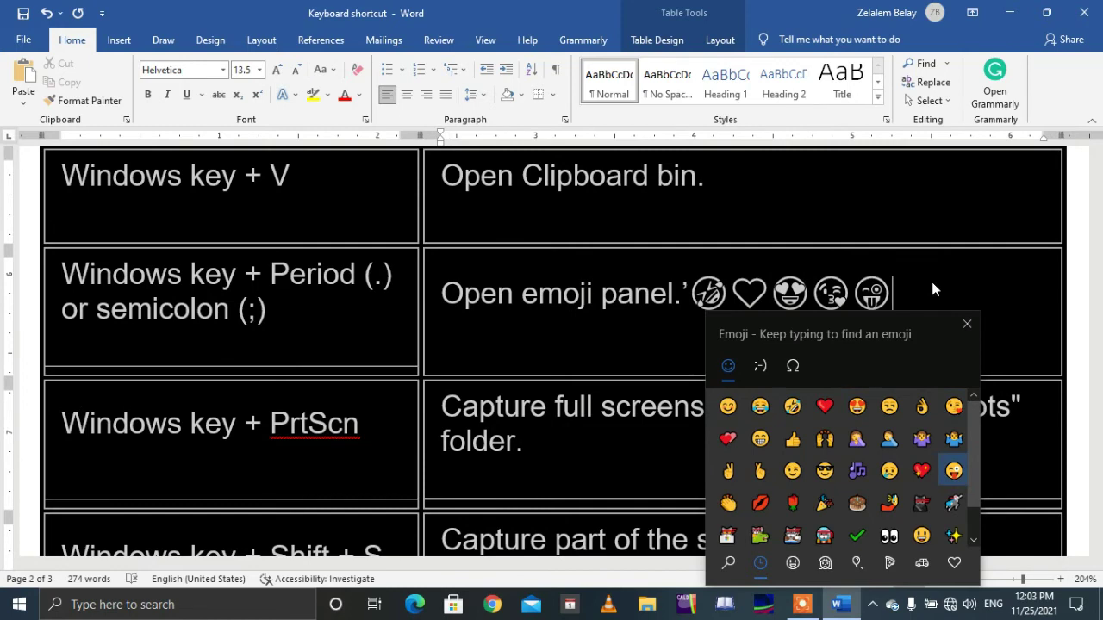
- Close the emoji panel and delete the last inserted characters with two Backspaces
left_click(931, 282)
key("BackSpace")
key("BackSpace")
key("BackSpace")
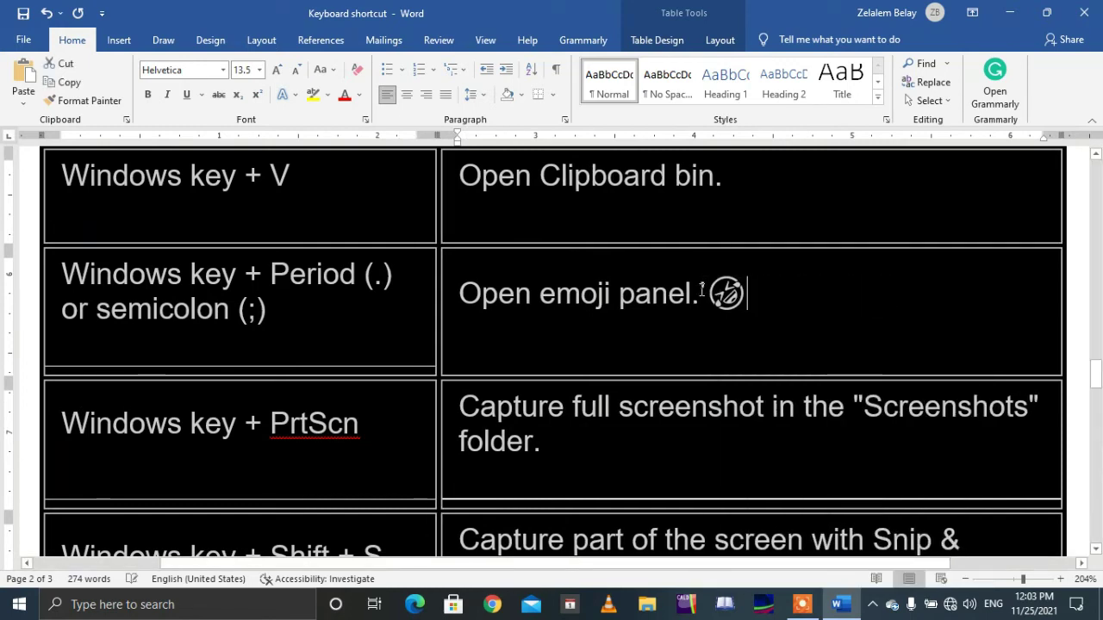
key("BackSpace")
key("BackSpace")
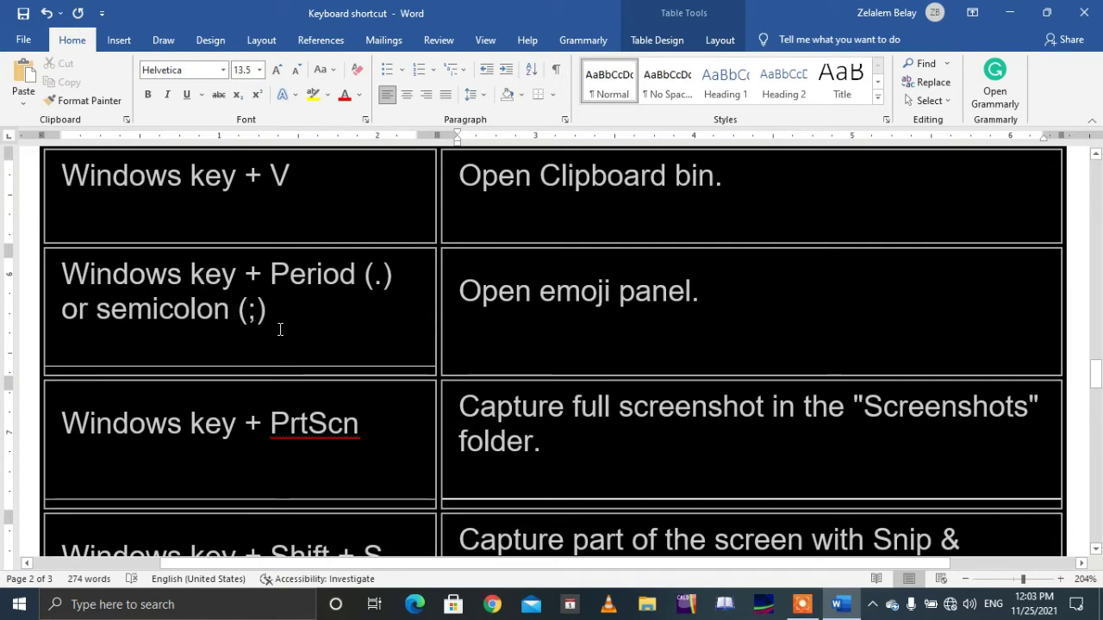
left_click(419, 278)
left_click_drag(213, 272, 87, 279)
left_click(87, 278)
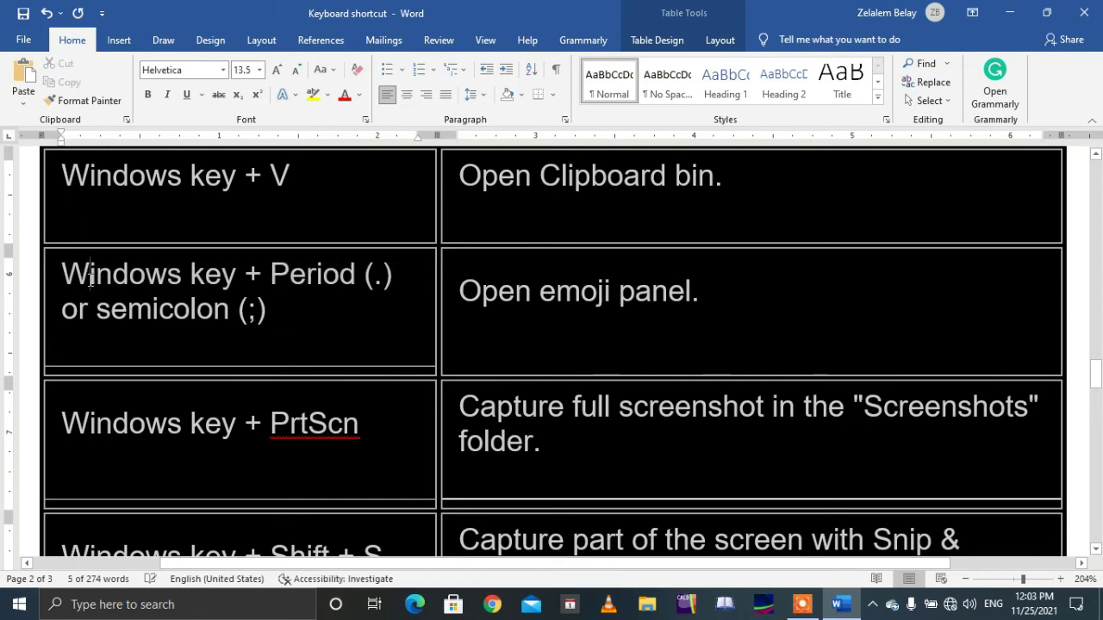
left_click(198, 310)
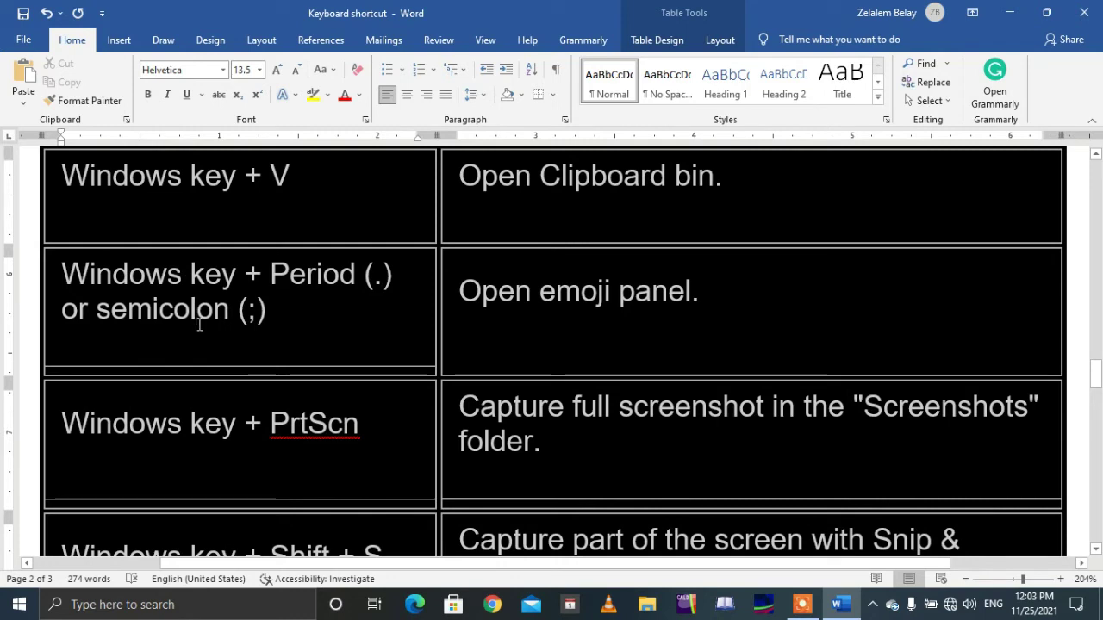
key("super+period")
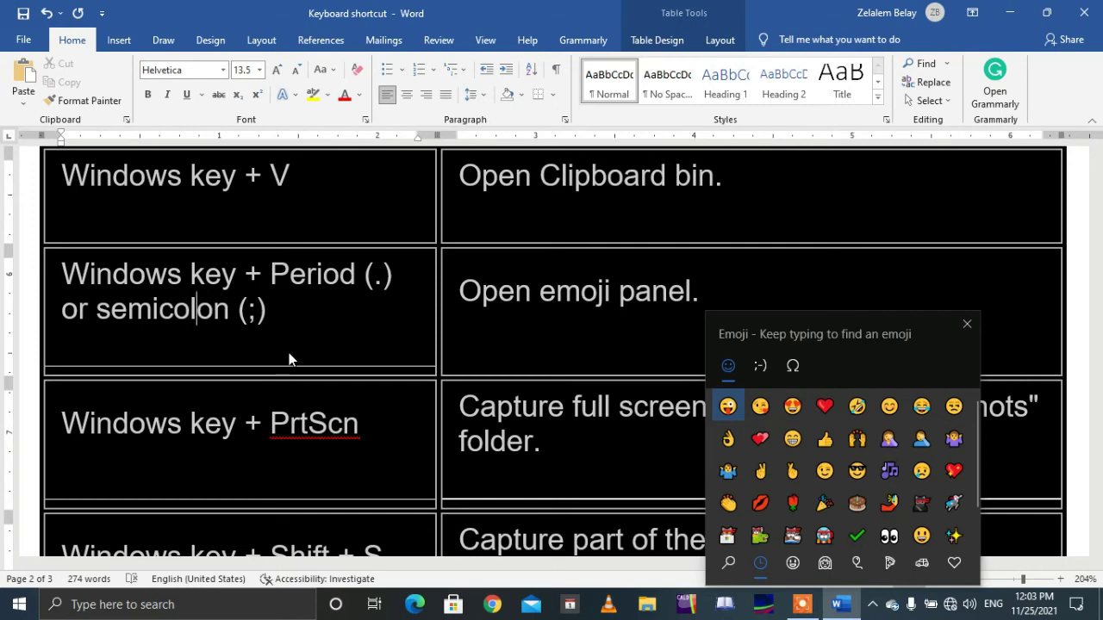
left_click(760, 366)
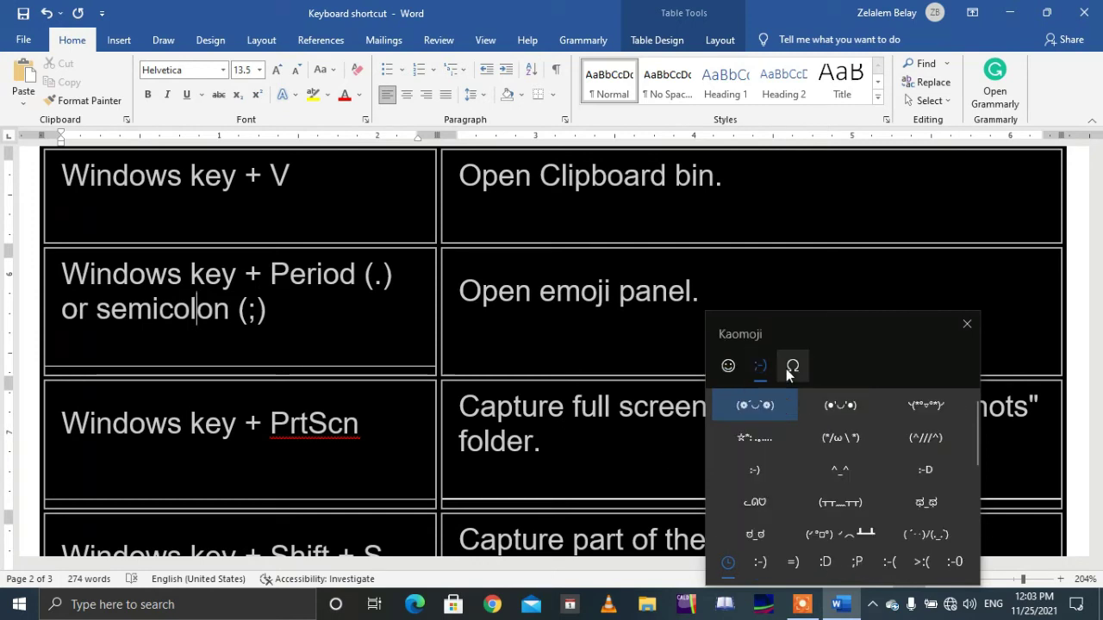
left_click(790, 367)
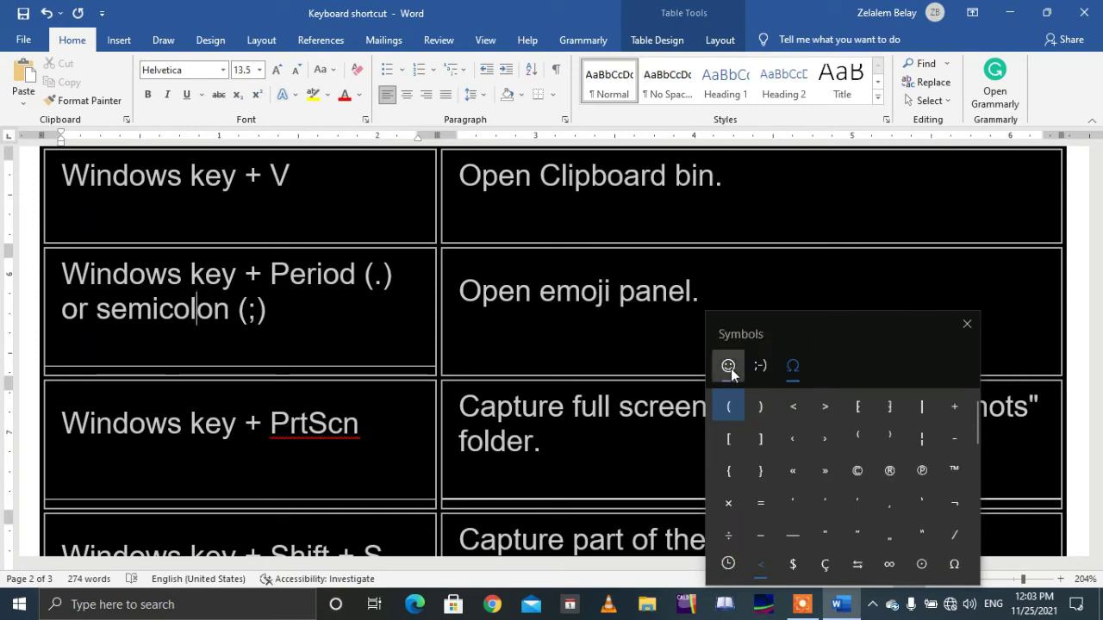
left_click(729, 367)
left_click(794, 367)
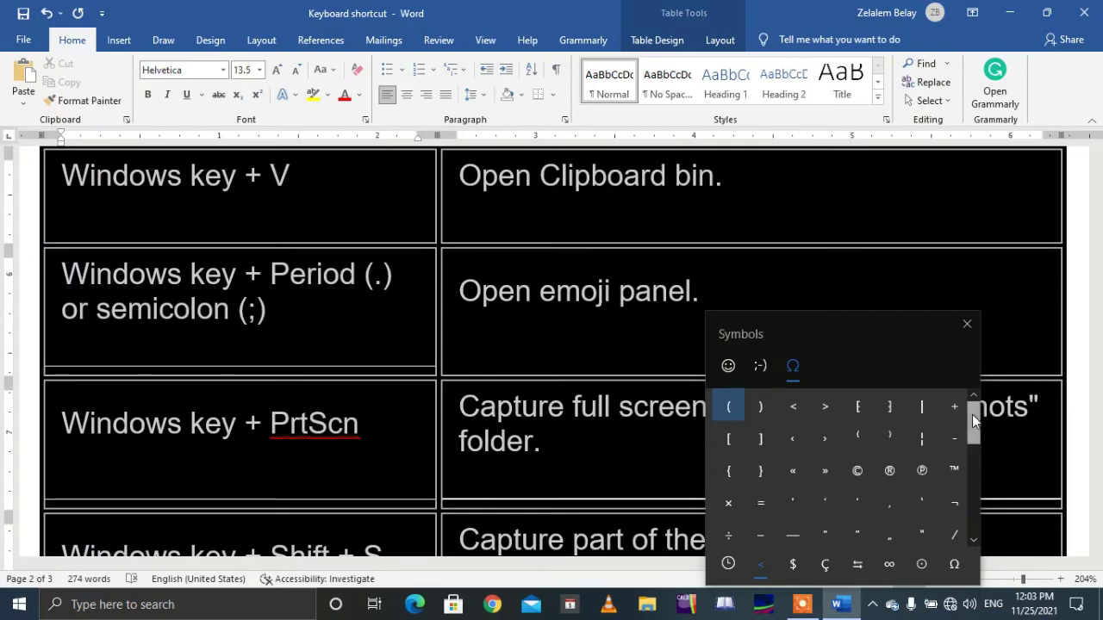
mouse_move(972, 414)
left_mouse_down()
mouse_move(979, 522)
mouse_move(975, 409)
left_mouse_up()
left_click(723, 360)
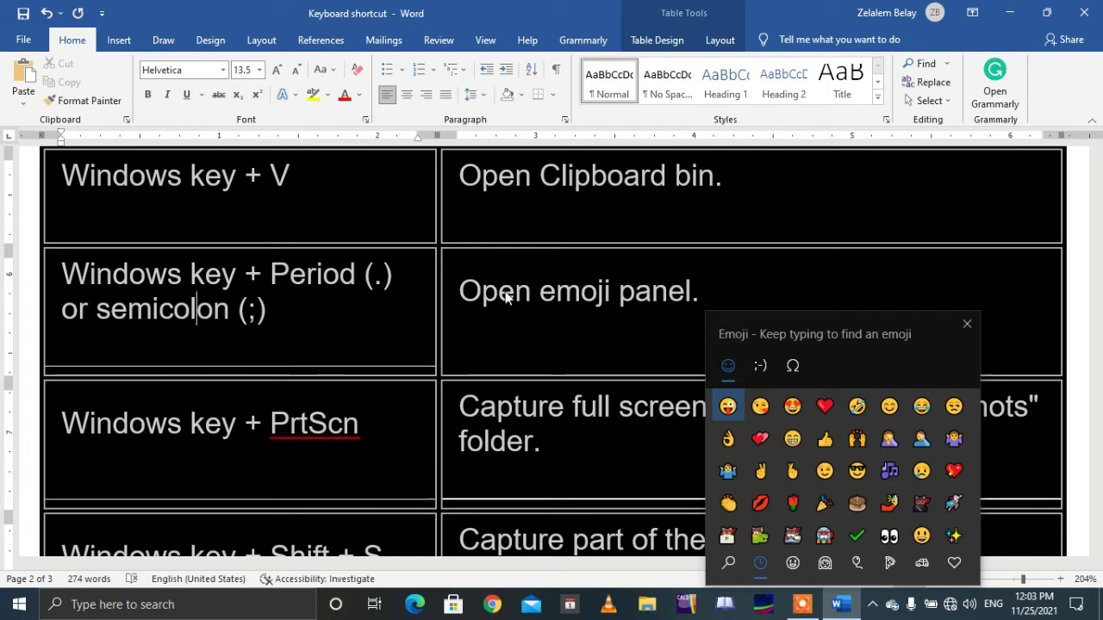
key("Escape")
double_click(202, 276)
key("Home")
left_click(234, 270, "shift")
left_click(319, 271)
left_click(388, 434)
key("Down")
key("ctrl+z")
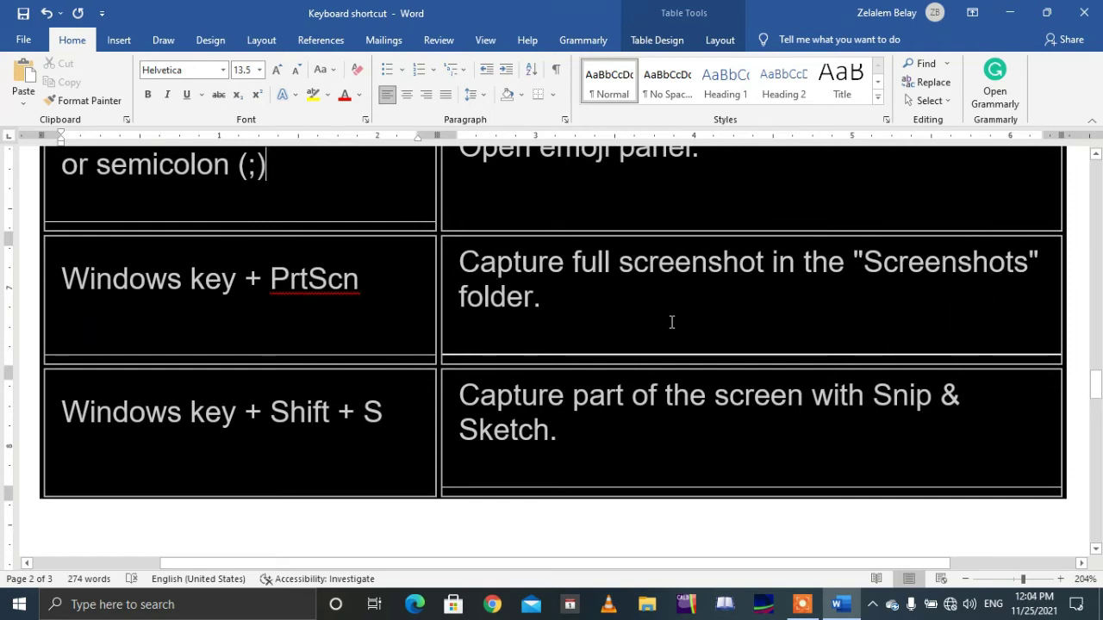
- From the PrtScn row, capture the full screen with Win+PrtScn and open File Explorer
left_click(318, 291)
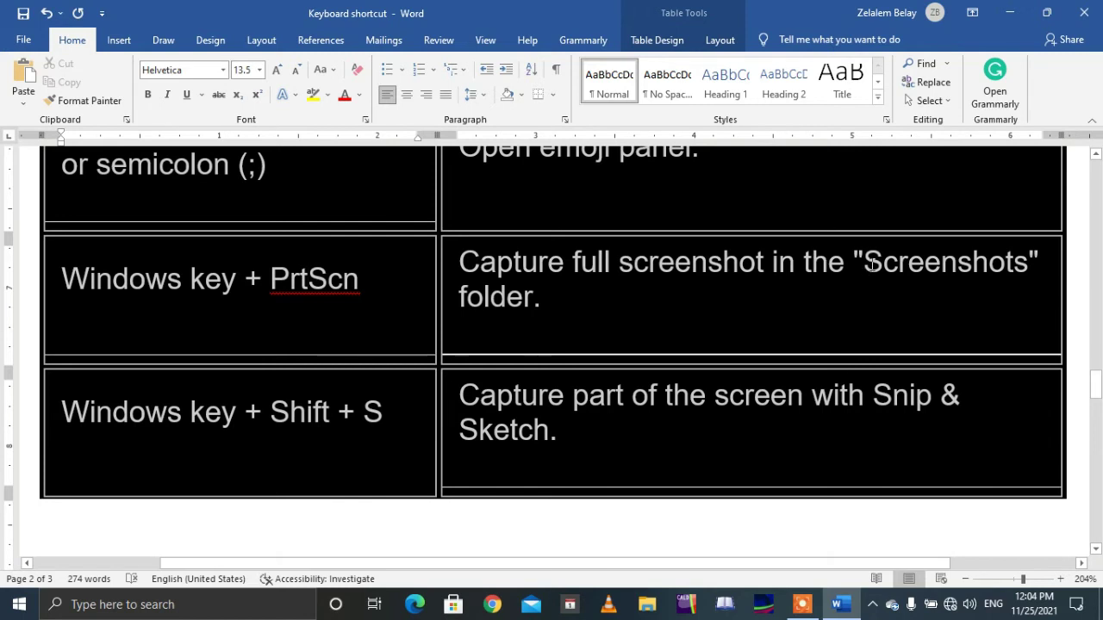
left_click_drag(872, 264, 842, 352)
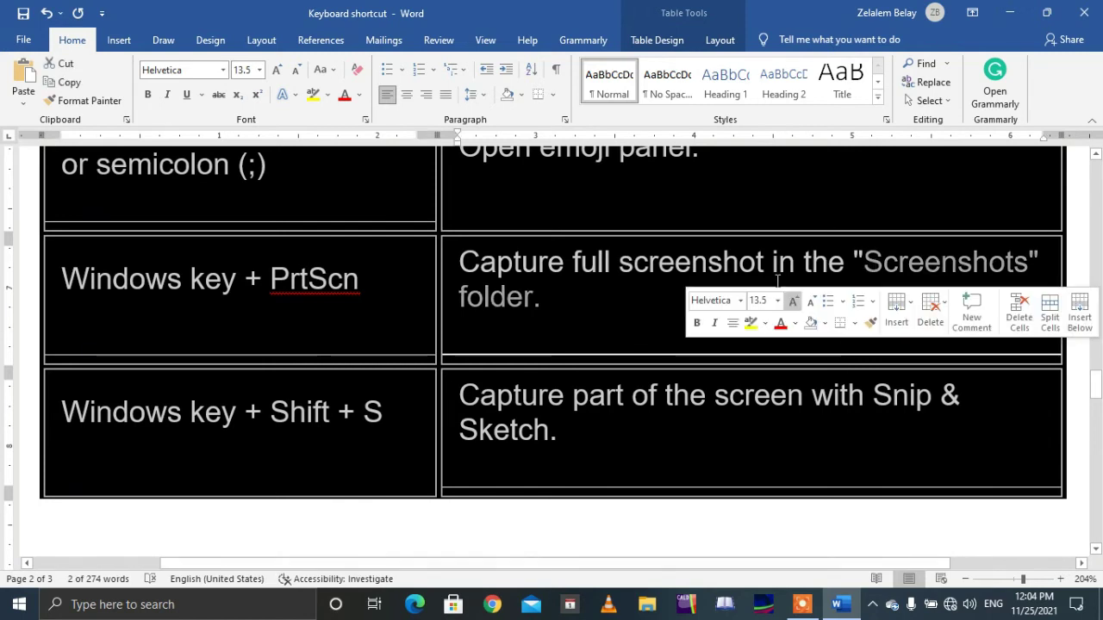
left_click(591, 292)
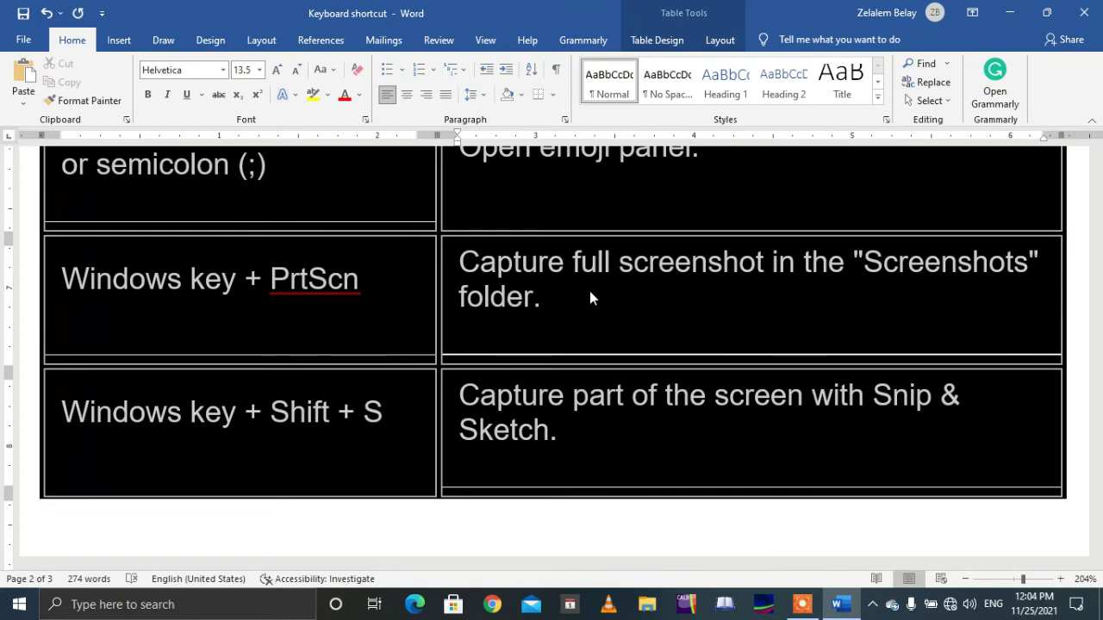
key("super+Print")
key("super+e")
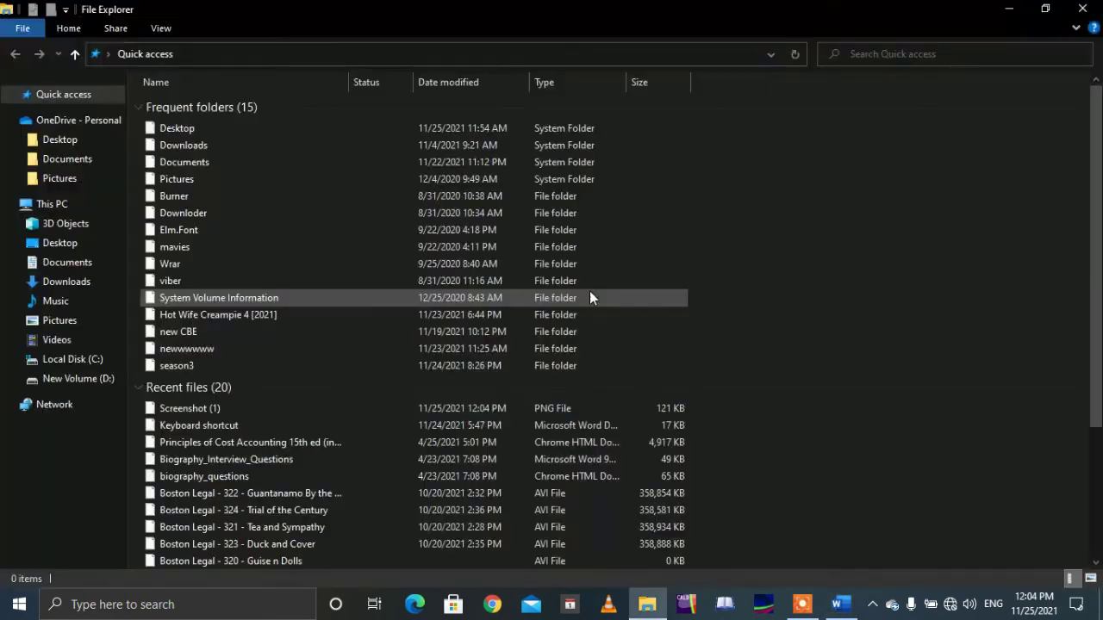
- Locate Screenshot (1) in Pictures\Screenshots, view it in Photos, then return to Word
right_click(229, 415)
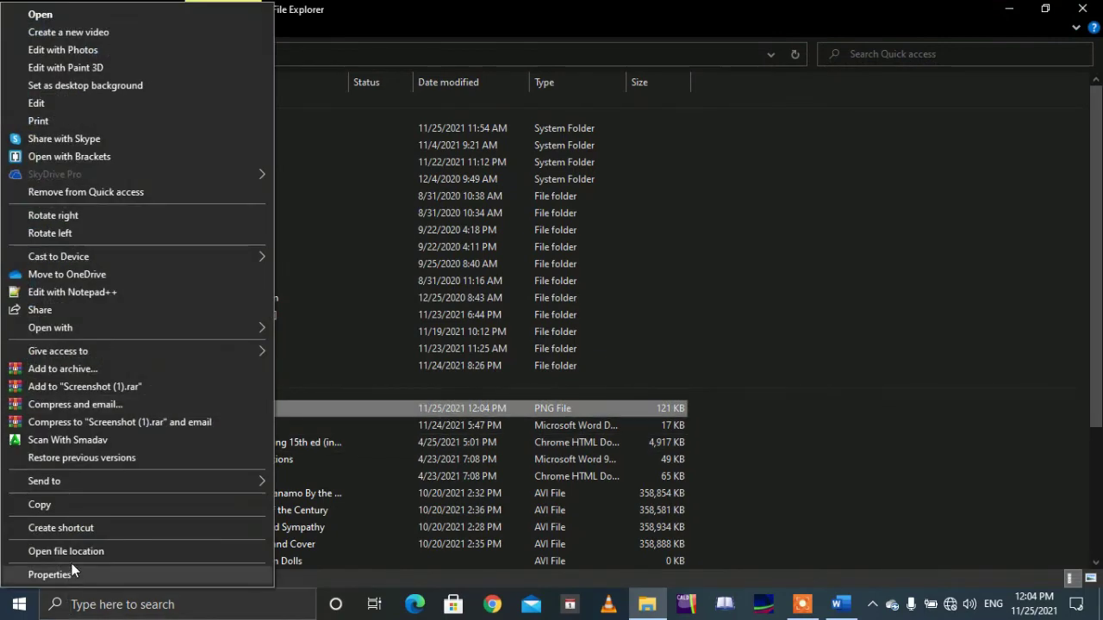
left_click(72, 552)
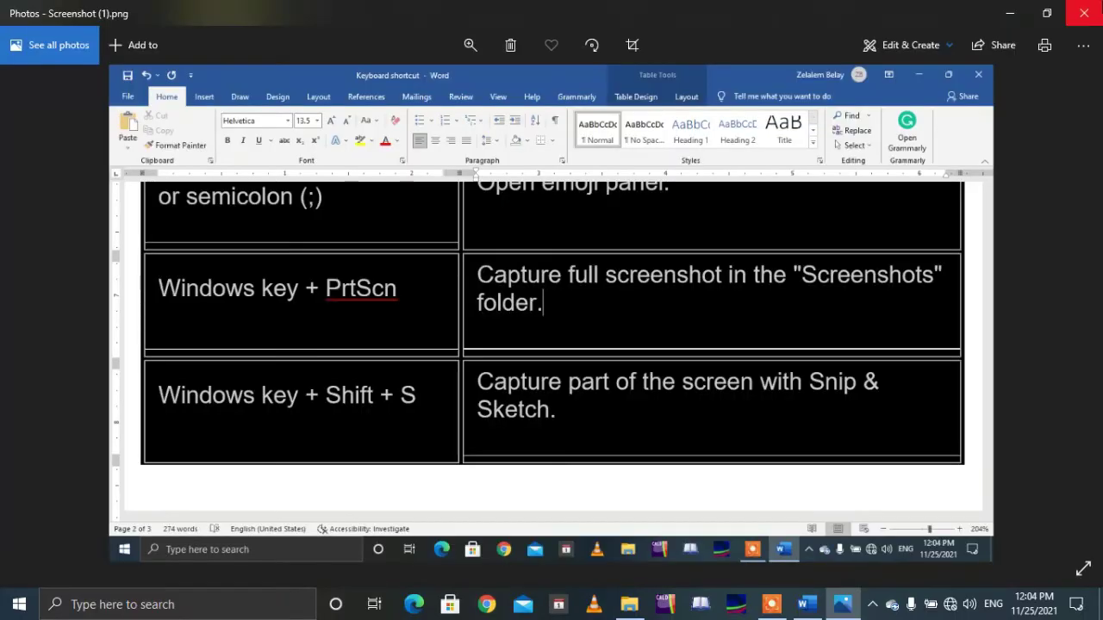
key("alt+F4")
left_click(837, 604)
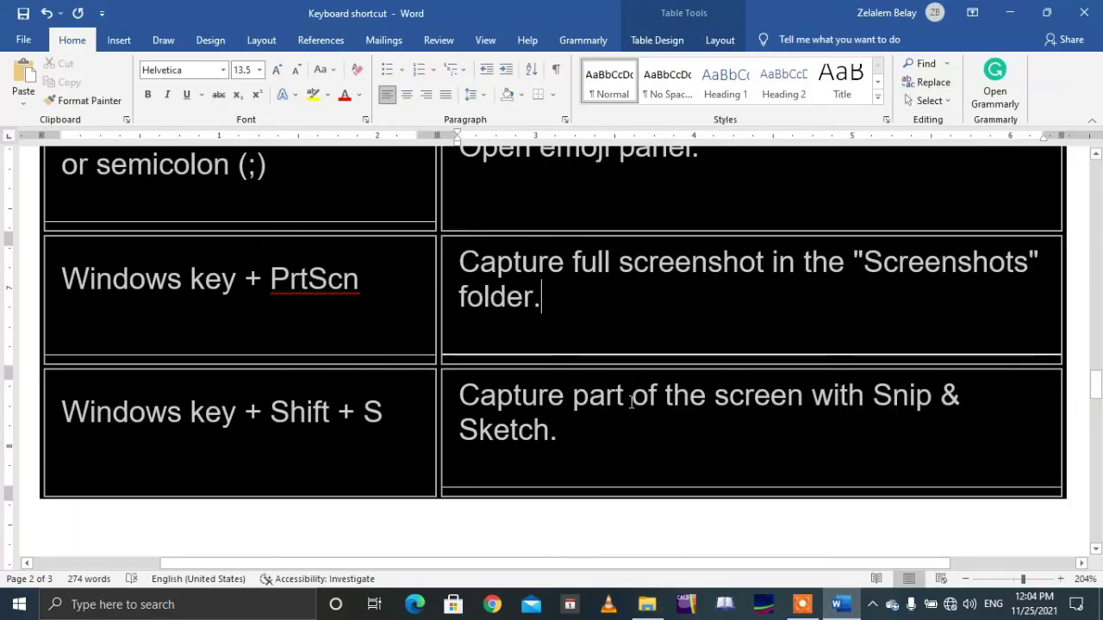
- Highlight all the document text yellow and open the Screenshots folder holding Screenshot (2)
key("ctrl+a")
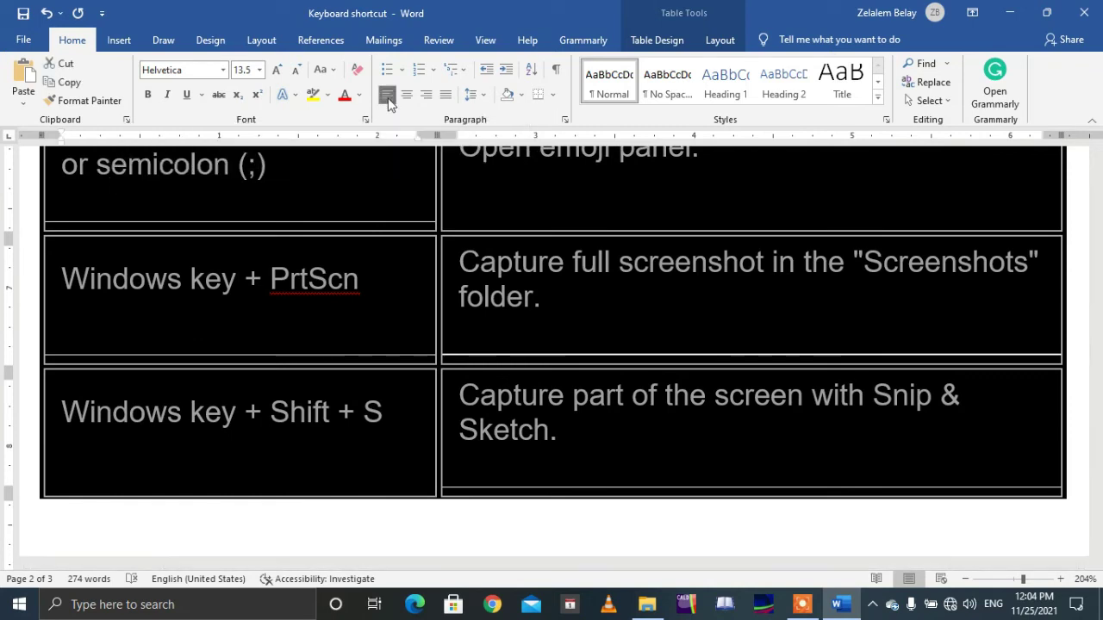
left_click(313, 95)
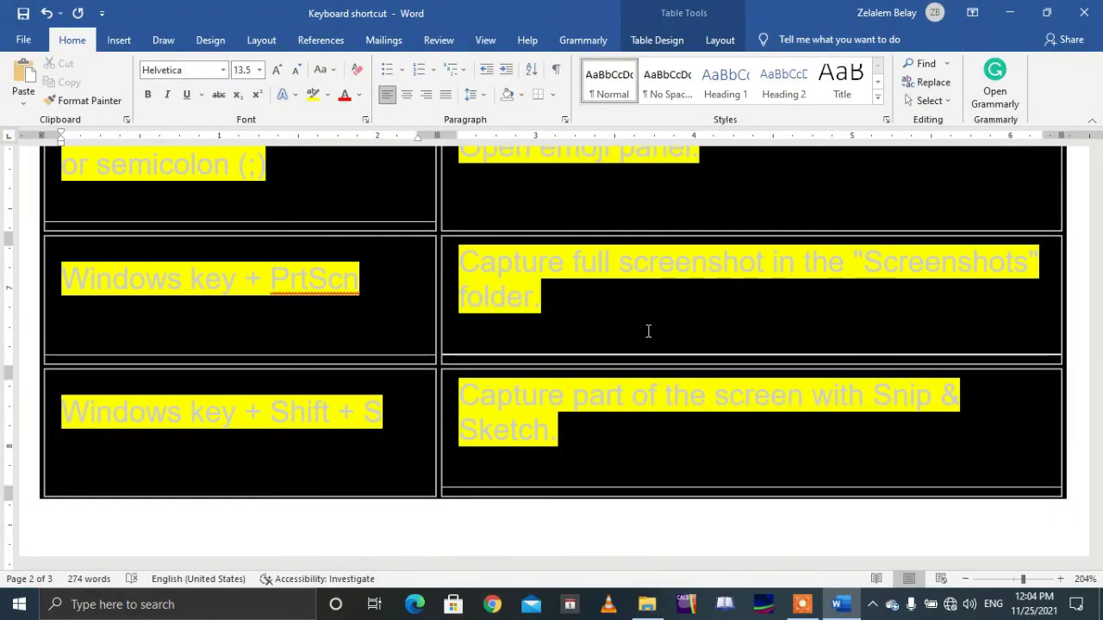
left_click(647, 604)
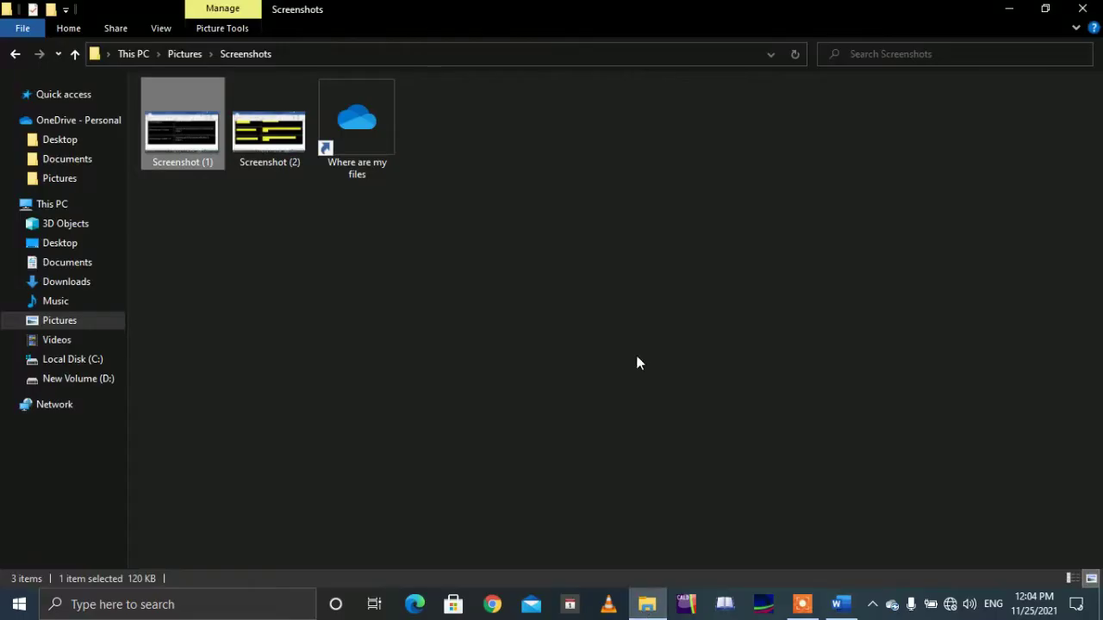
- View Screenshot (2) of the highlighted table in Photos, then close Photos and the Screenshots folder
double_click(284, 137)
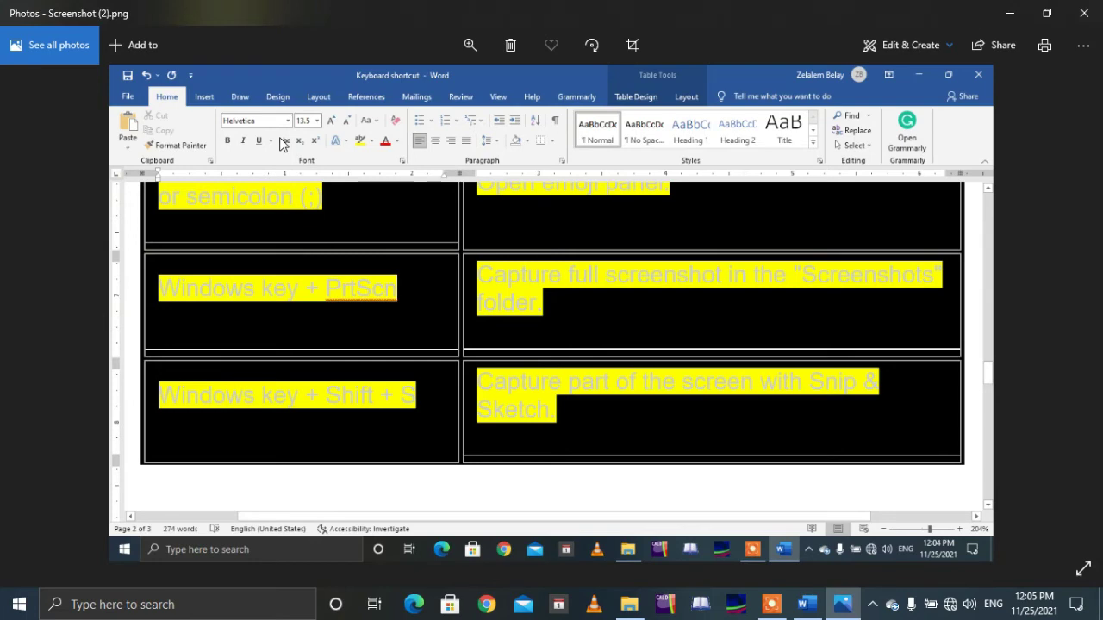
left_click(1084, 13)
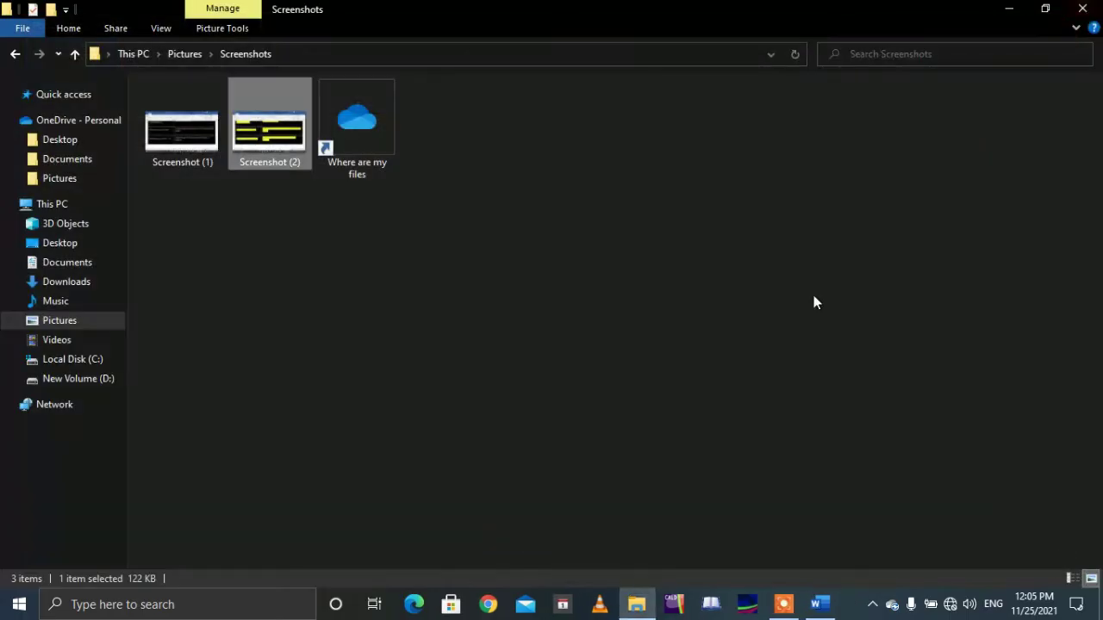
left_click(1082, 8)
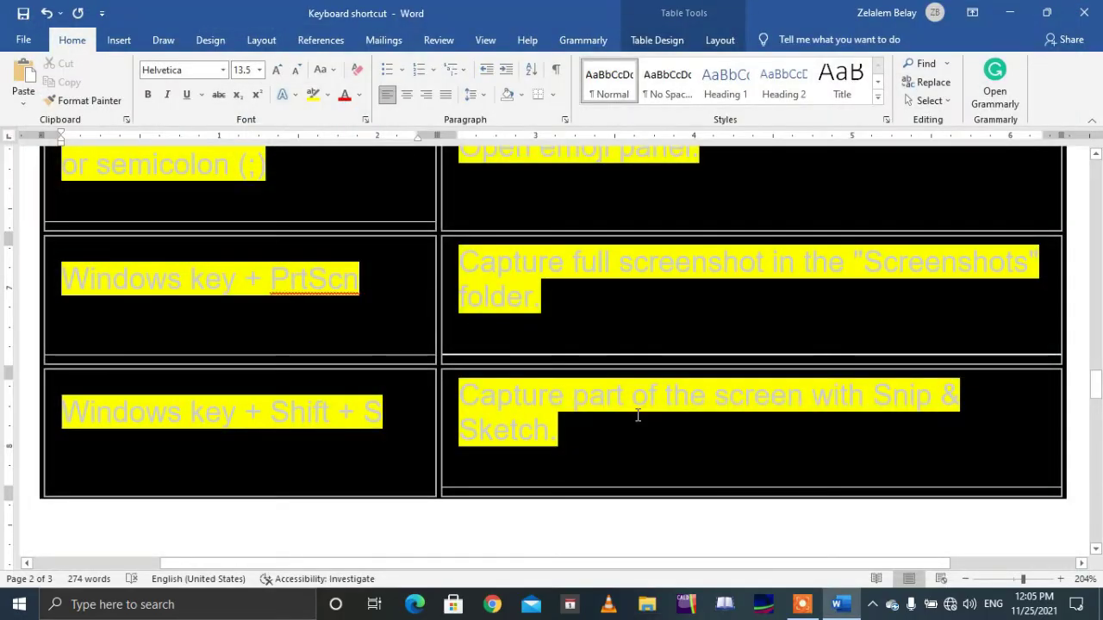
- Clear the yellow highlight, then start a Snip & Sketch capture from the Windows key + Shift + S row
left_click(637, 416)
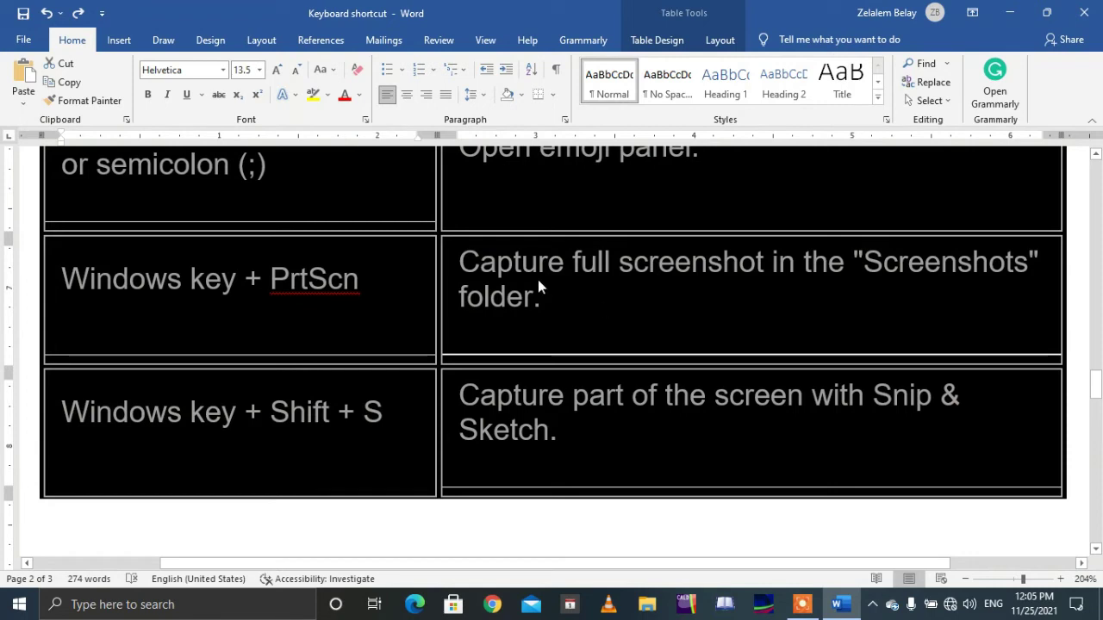
left_click(551, 306)
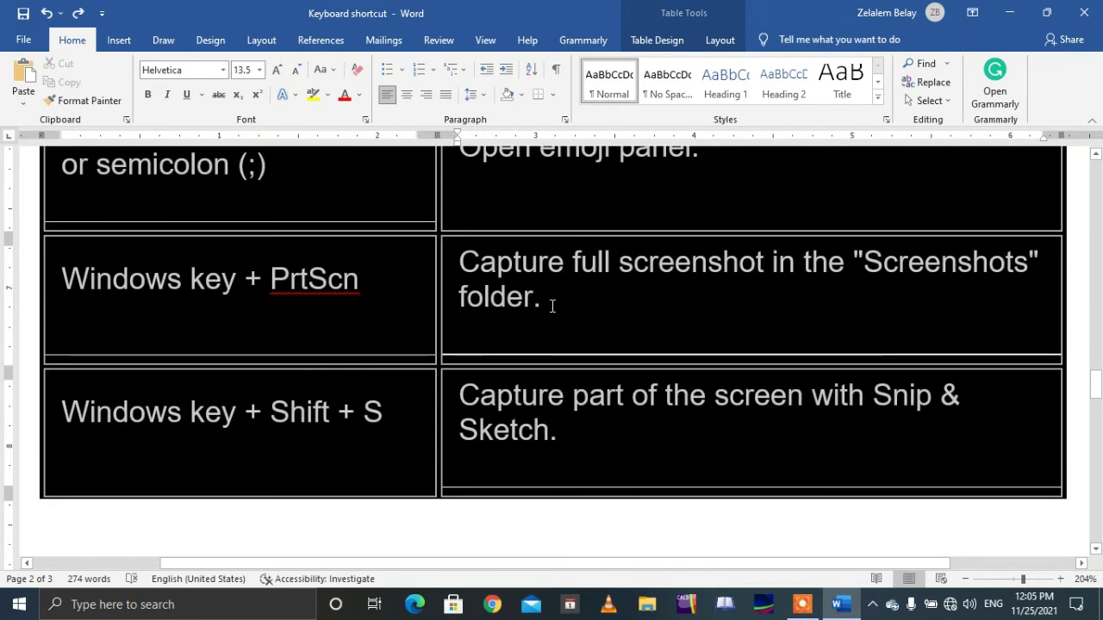
triple_click(473, 262)
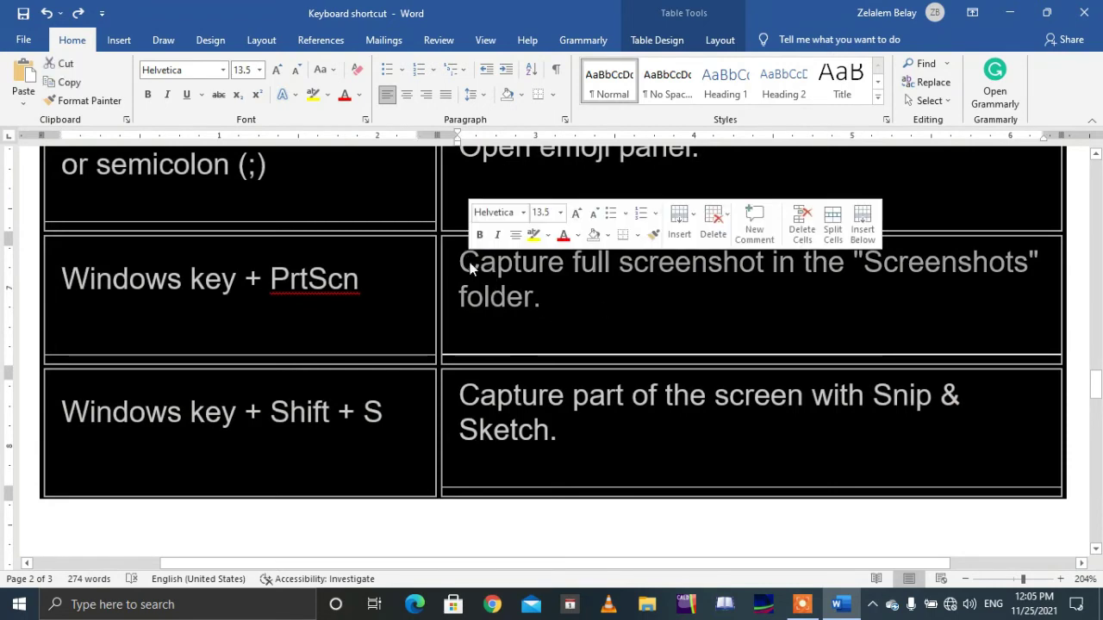
left_click(550, 299)
triple_click(552, 303)
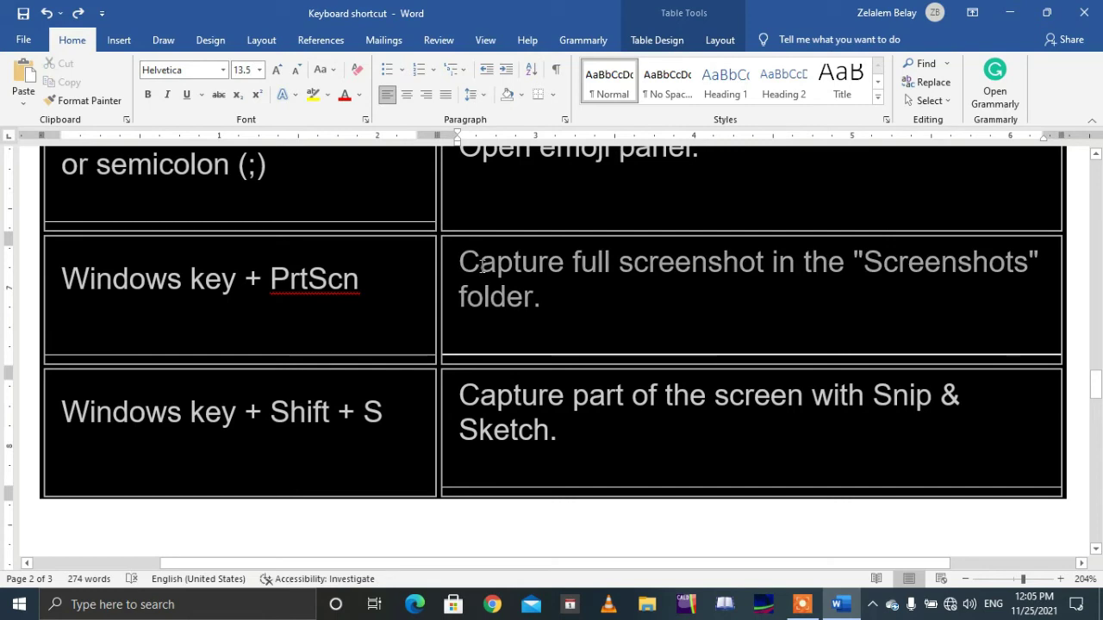
left_click(563, 304)
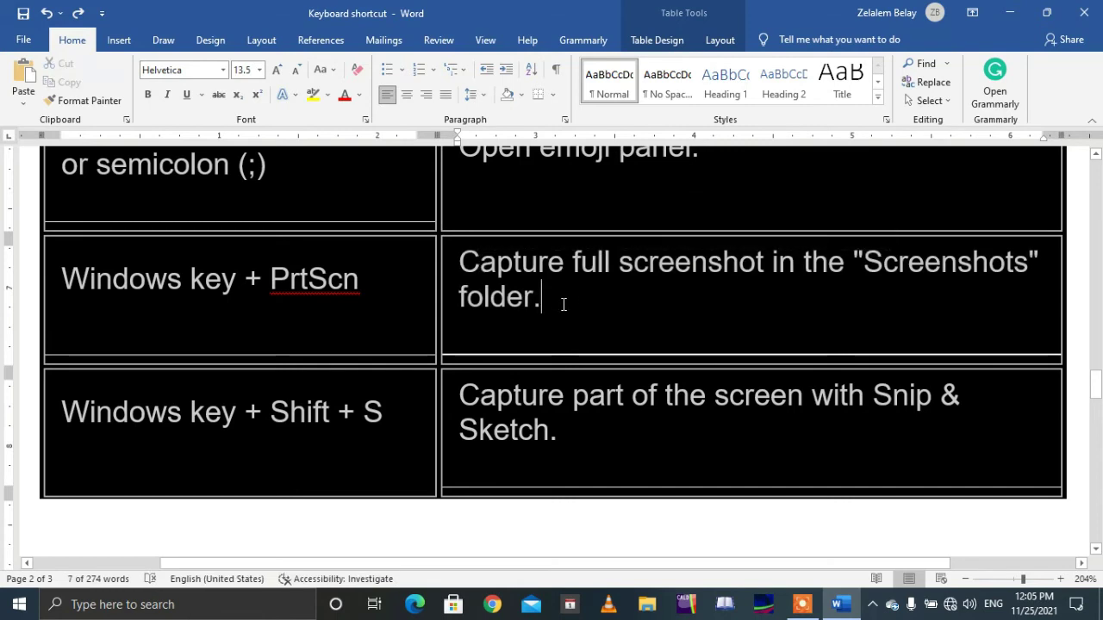
double_click(1049, 267)
left_click(404, 433)
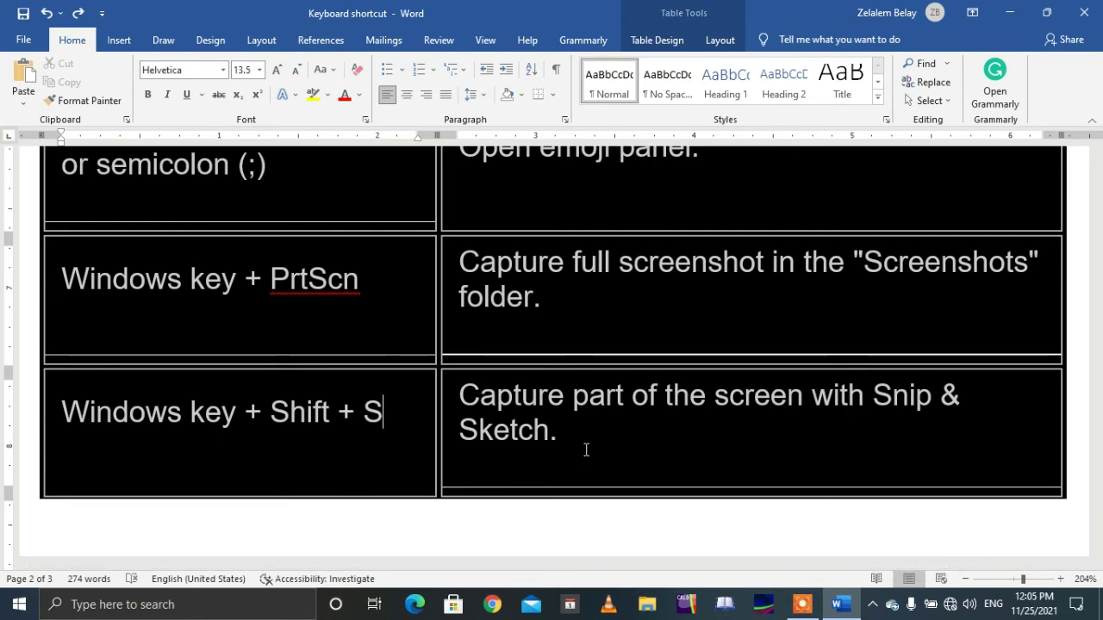
key("super+shift+s")
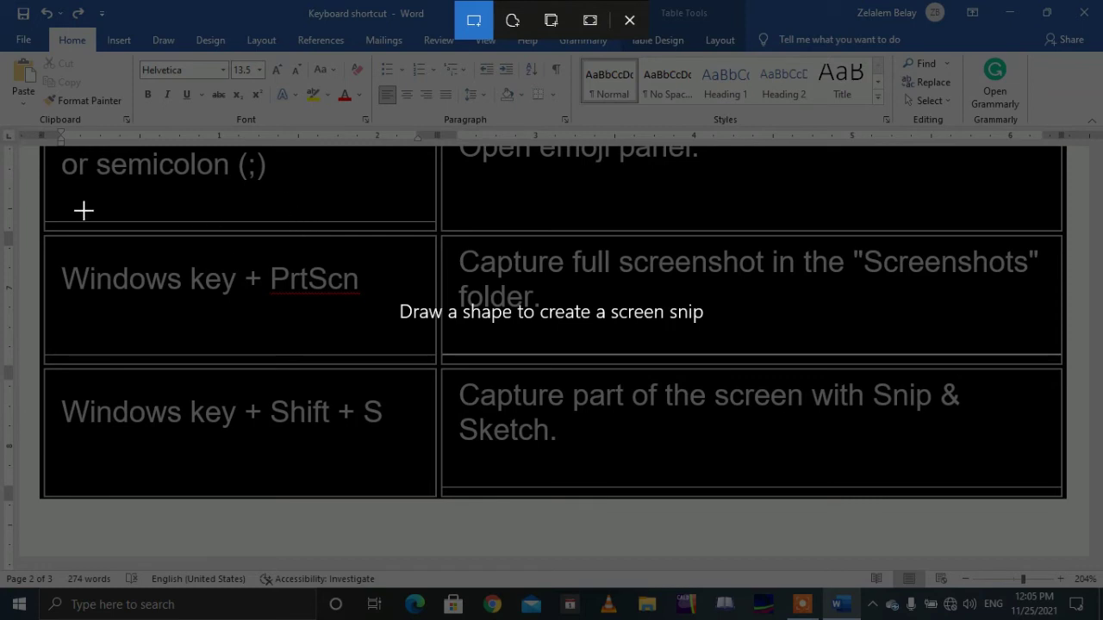
- Snip the PrtScn table row, then place the caret after 'Sketch.'
mouse_move(76, 200)
left_mouse_down()
mouse_move(936, 367)
mouse_move(1065, 372)
left_mouse_up()
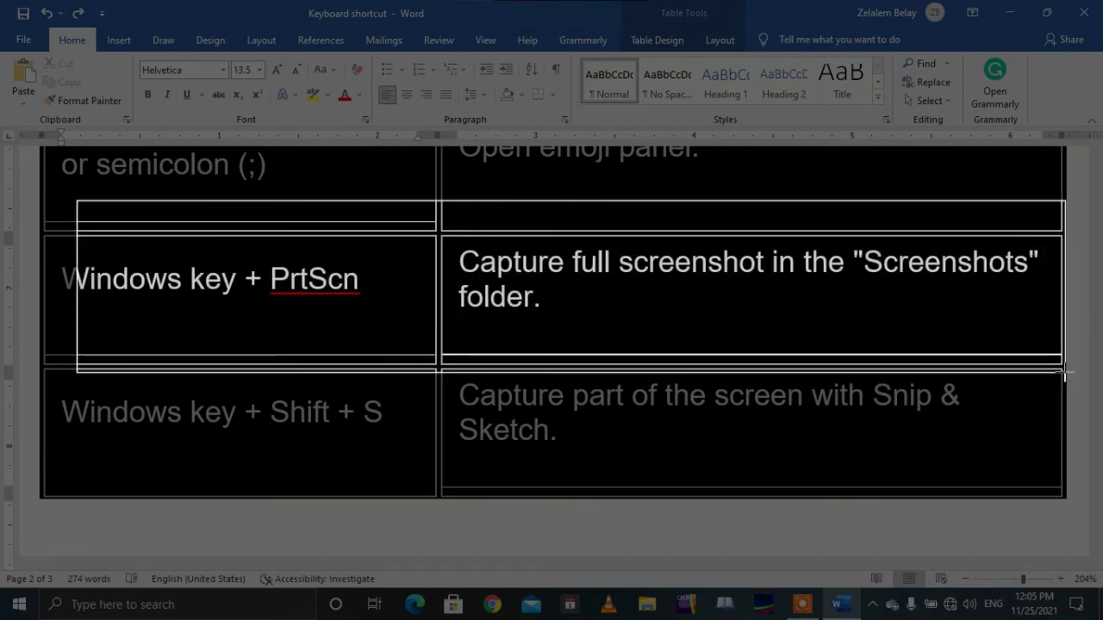
left_click_drag(1065, 372, 1064, 372)
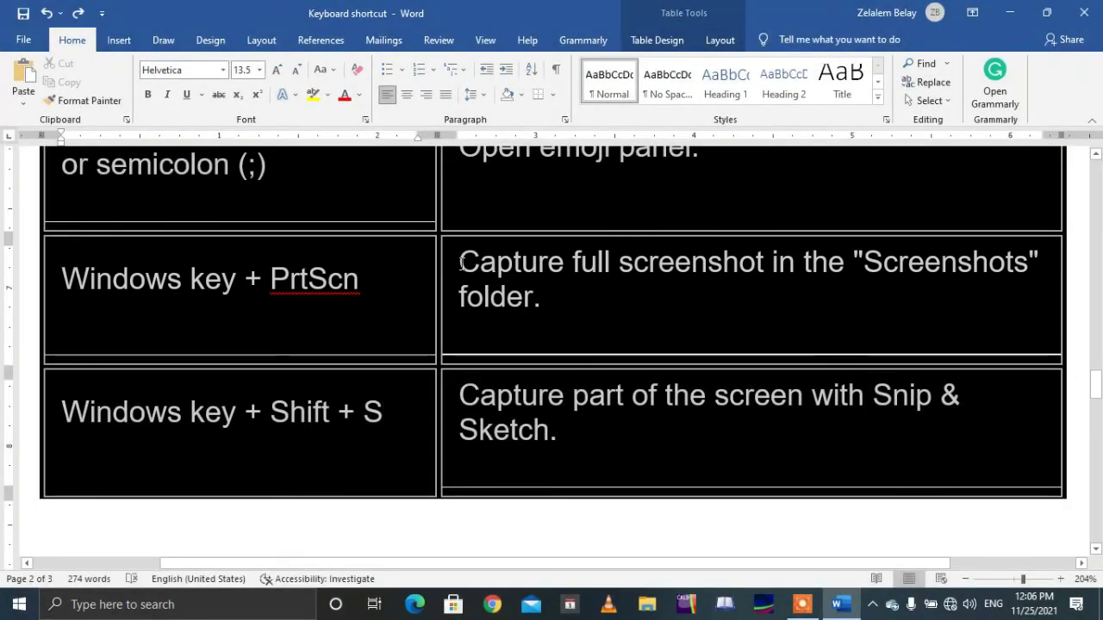
scroll(847, 374, "down", 1)
left_click(847, 370)
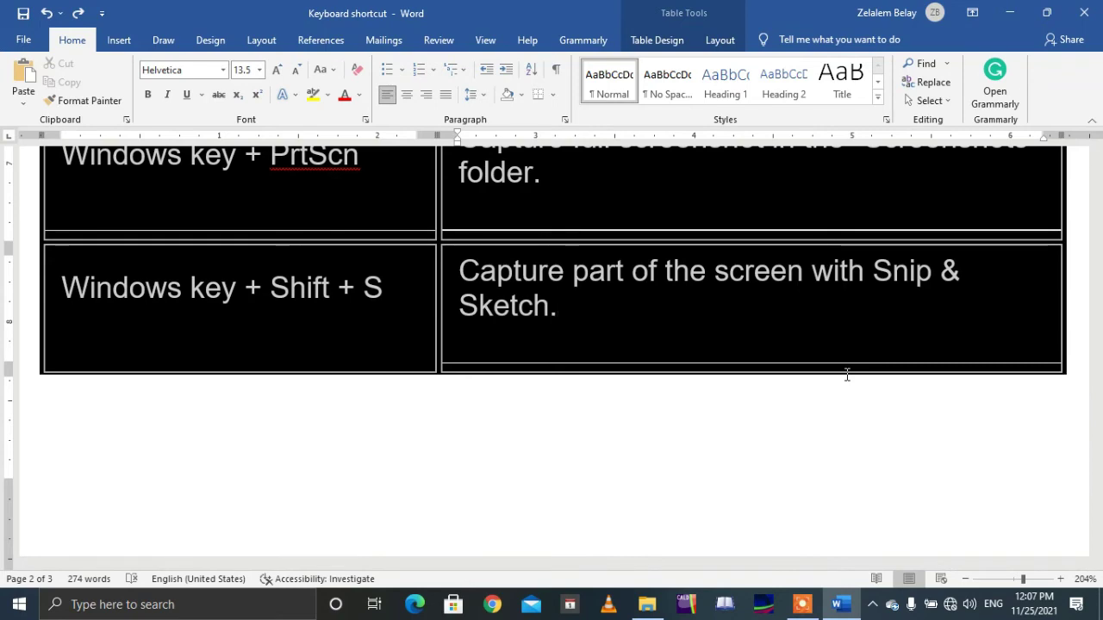
- Snip the last table rows with Win+Shift+S and view the capture in clipboard history
key("super+shift+s")
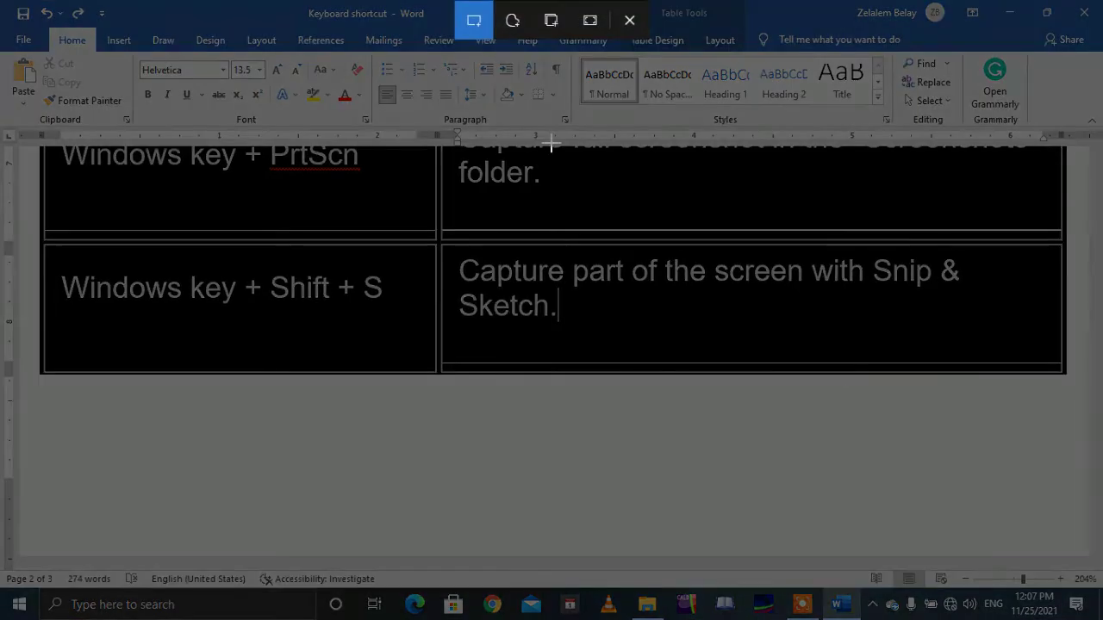
left_click_drag(83, 199, 1058, 422)
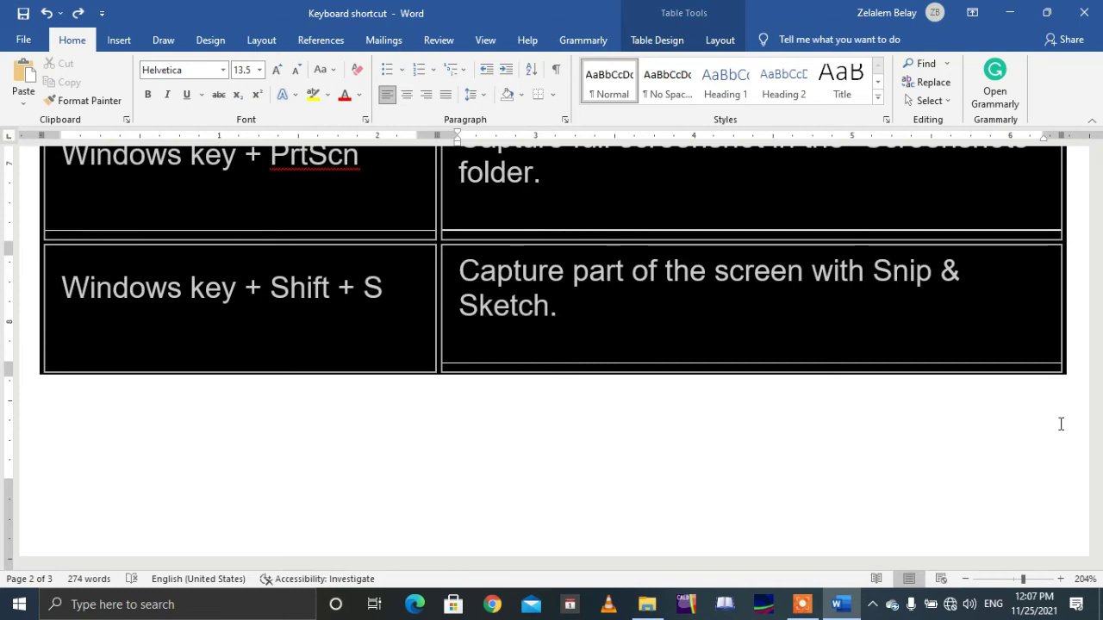
key("super+v")
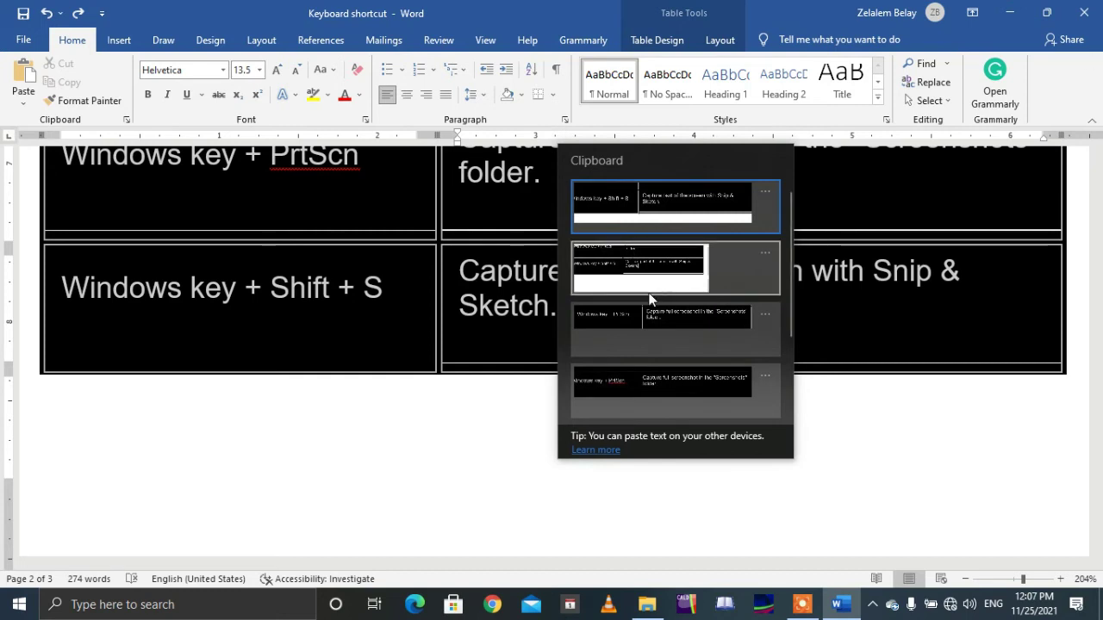
- Pick the oldest capture in clipboard history and delete a stray typed 'n'
left_click(674, 395)
type("n")
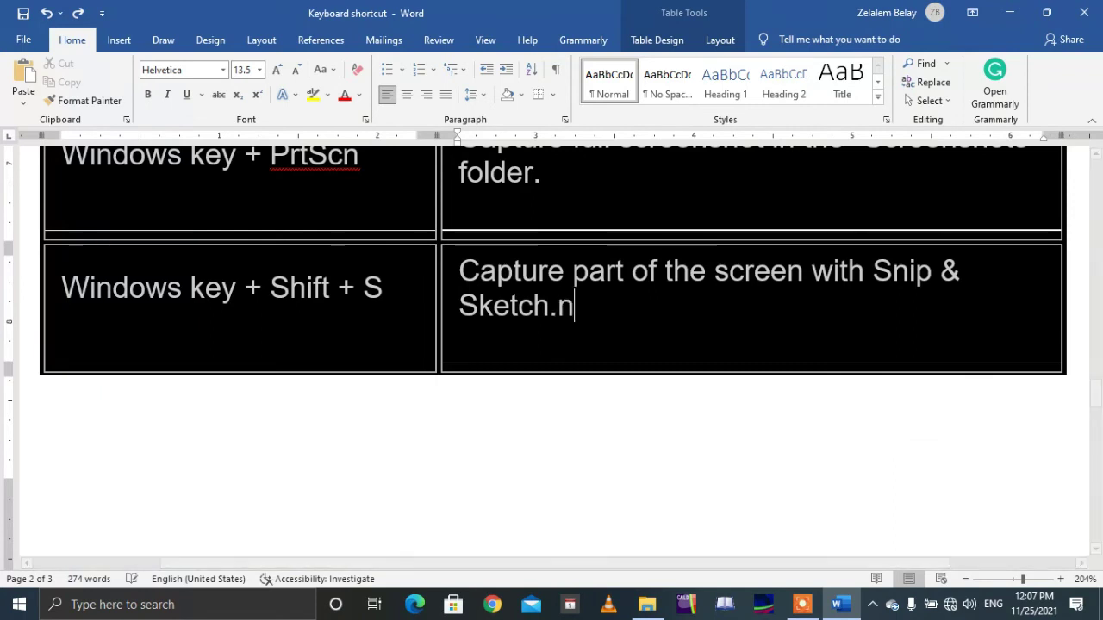
key("BackSpace")
- In a new blank document, paste the Windows key + PrtScn row from clipboard history, then undo it
key("ctrl+n")
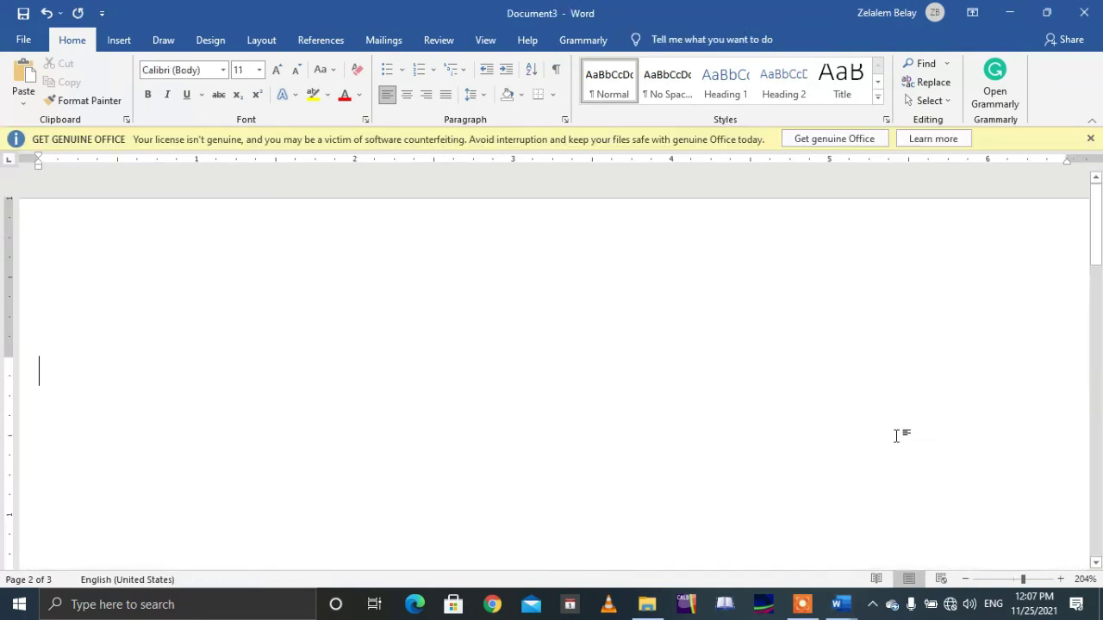
left_click(1090, 139)
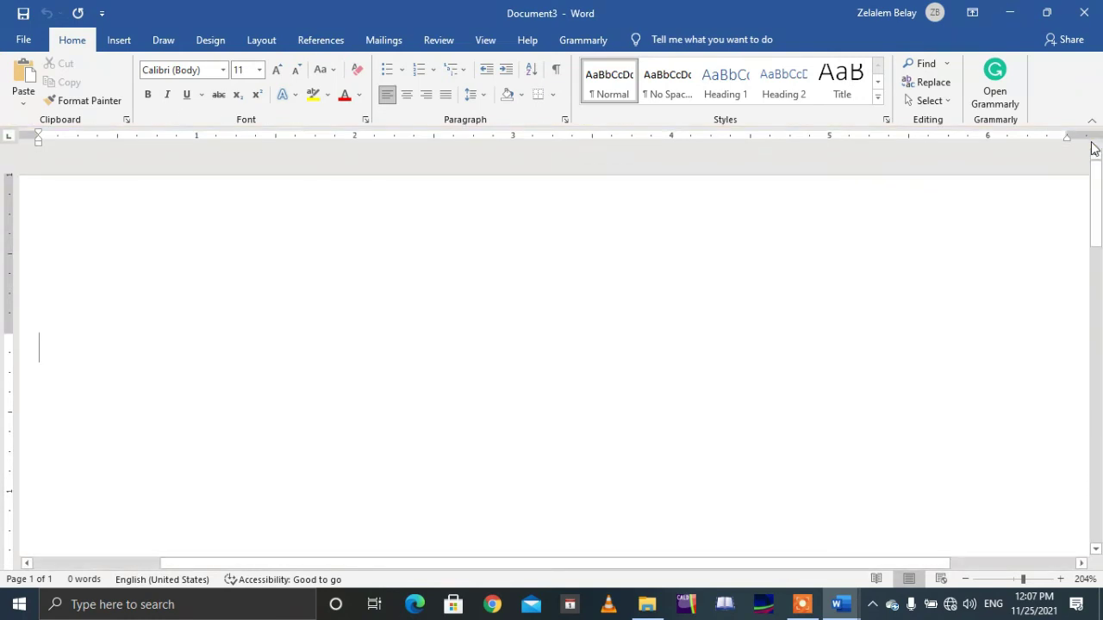
key("super+v")
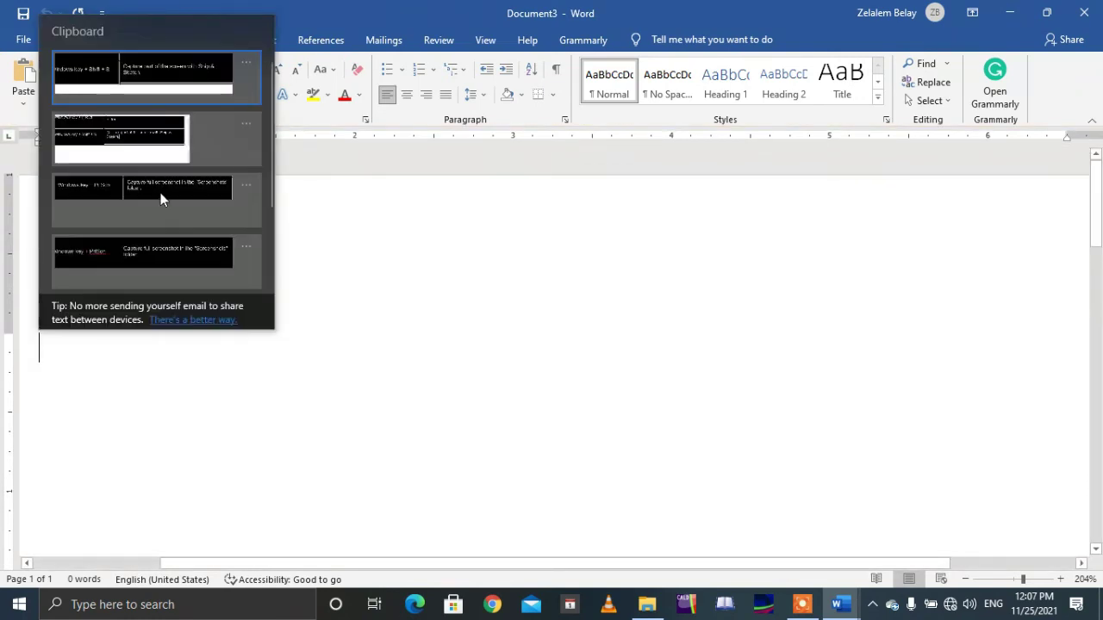
left_click(161, 195)
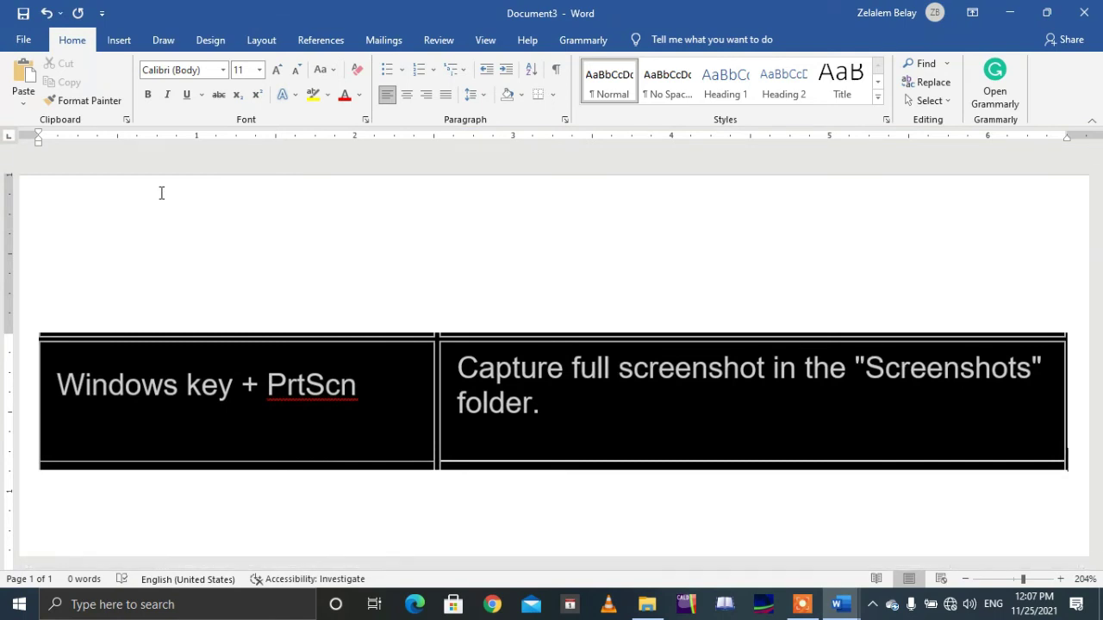
key("ctrl+z")
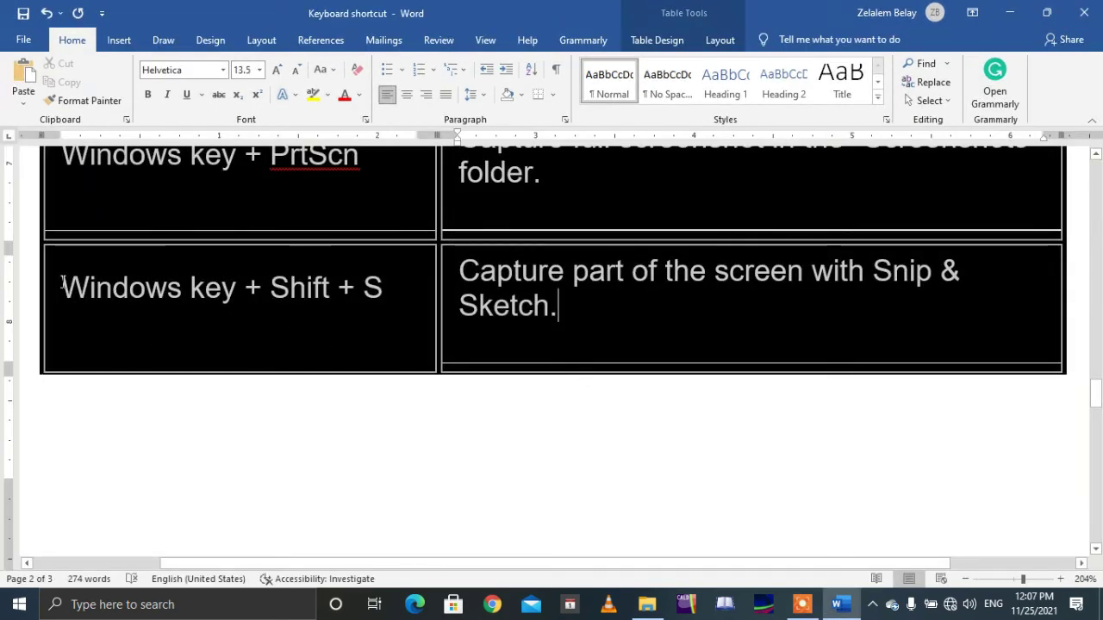
- Select and deselect the Windows key + Shift + S cell, then scroll to the page 3 Snap left, Snap right and Task View rows
triple_click(409, 295)
left_click(622, 321)
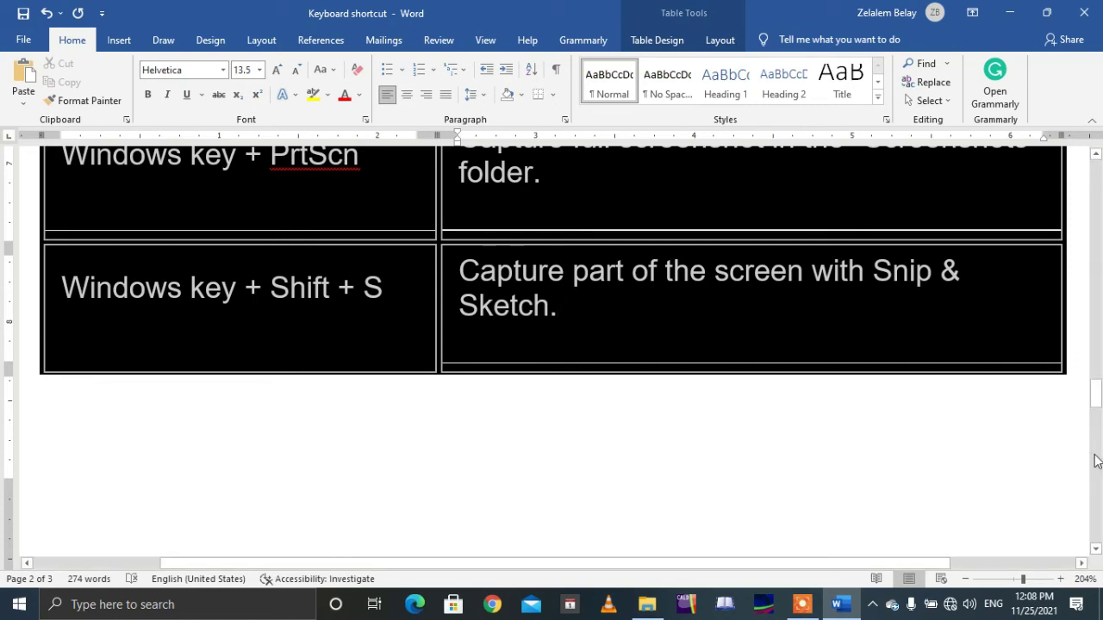
left_click(1097, 396)
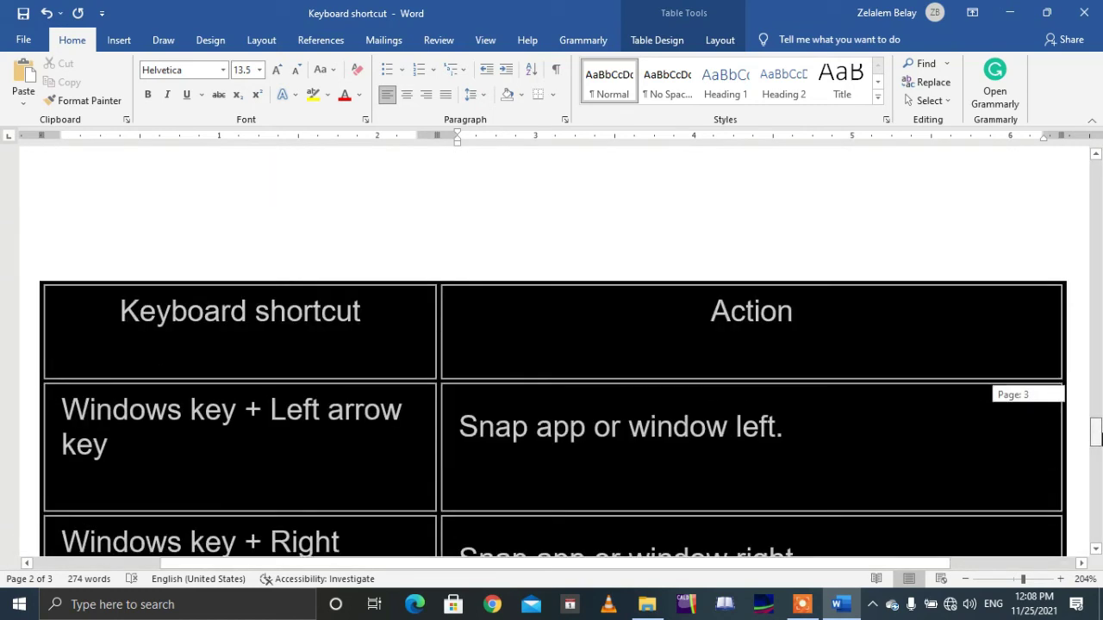
left_click_drag(1097, 396, 1097, 451)
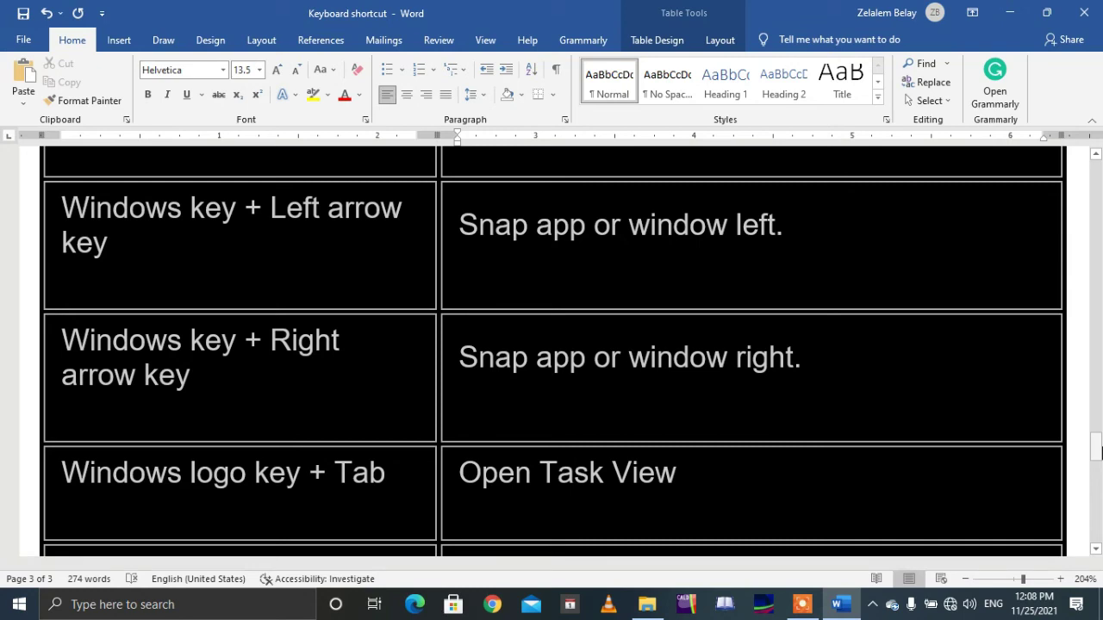
key("super+Left")
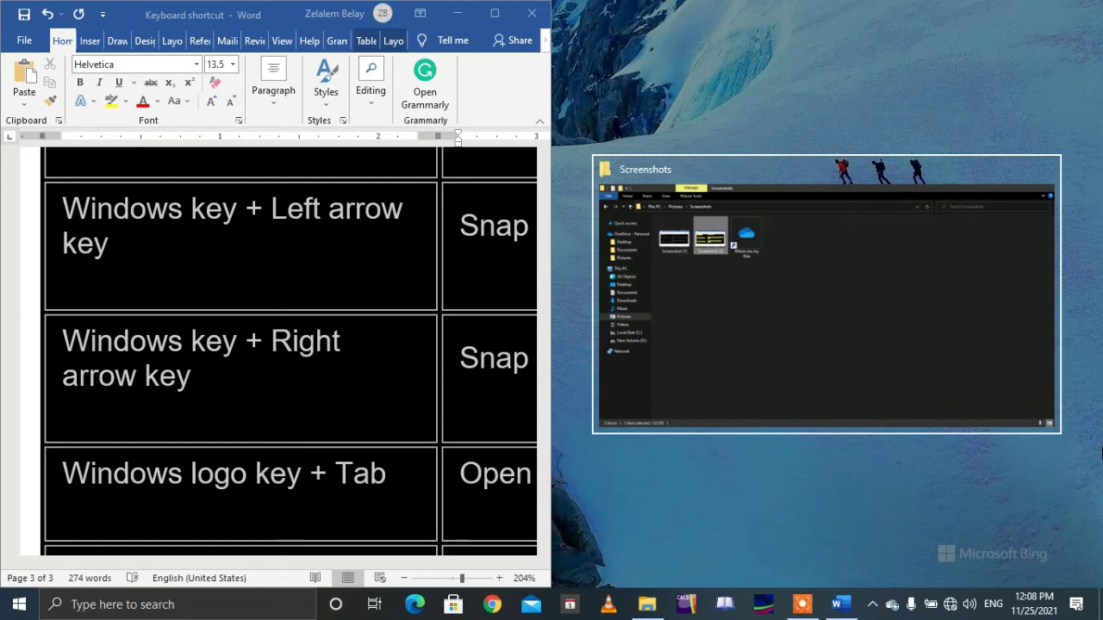
left_click(495, 13)
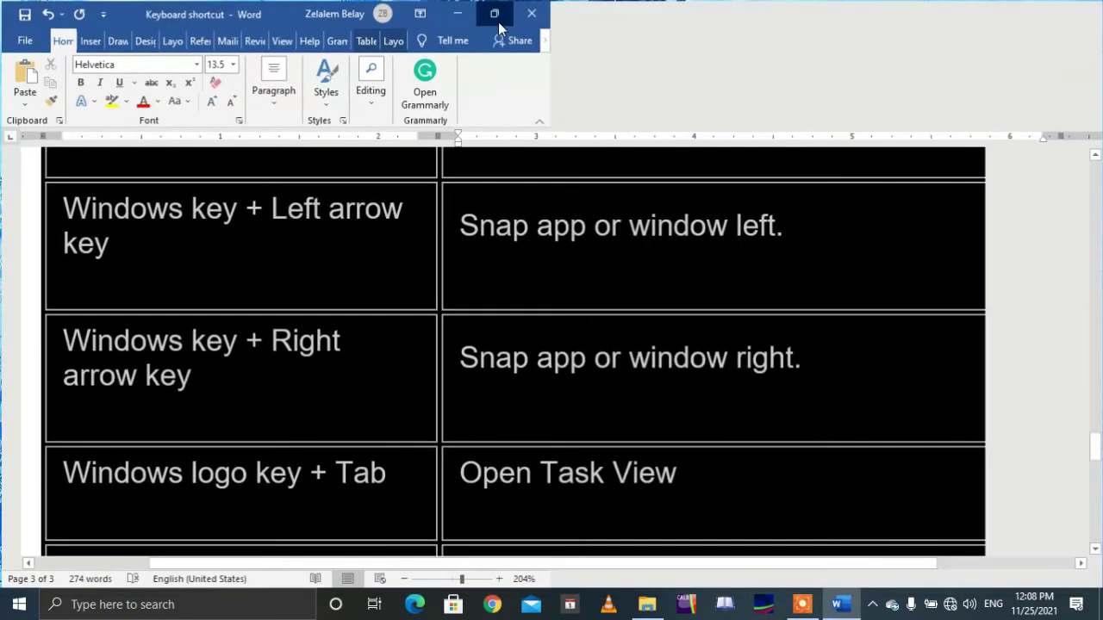
scroll(543, 375, "down", 2)
scroll(523, 365, "down", 3)
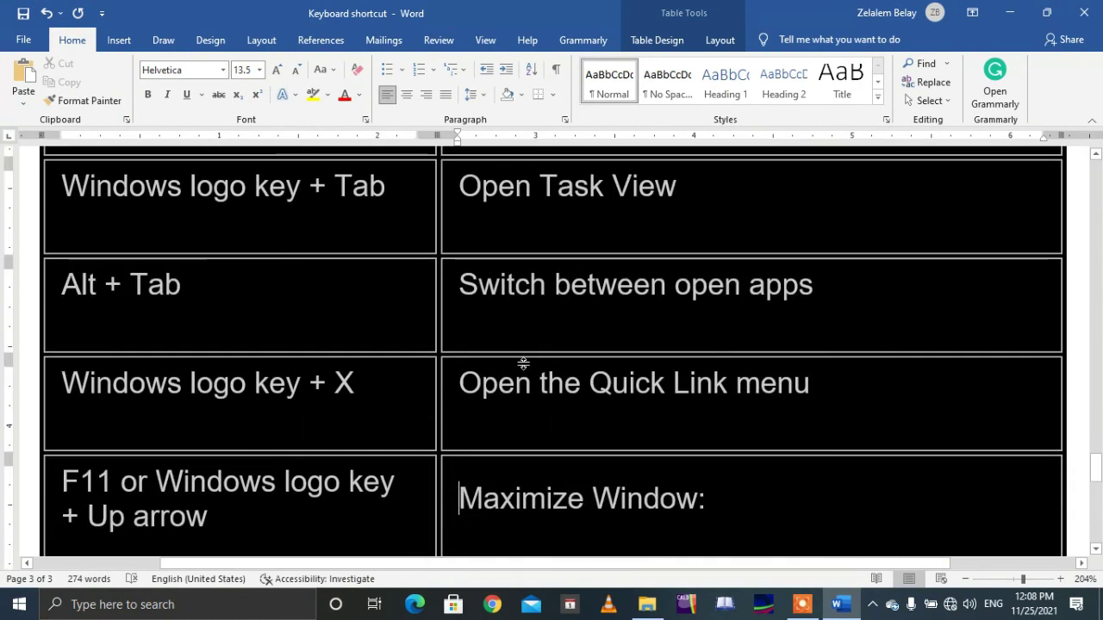
key("Up")
key("Up")
key("Up")
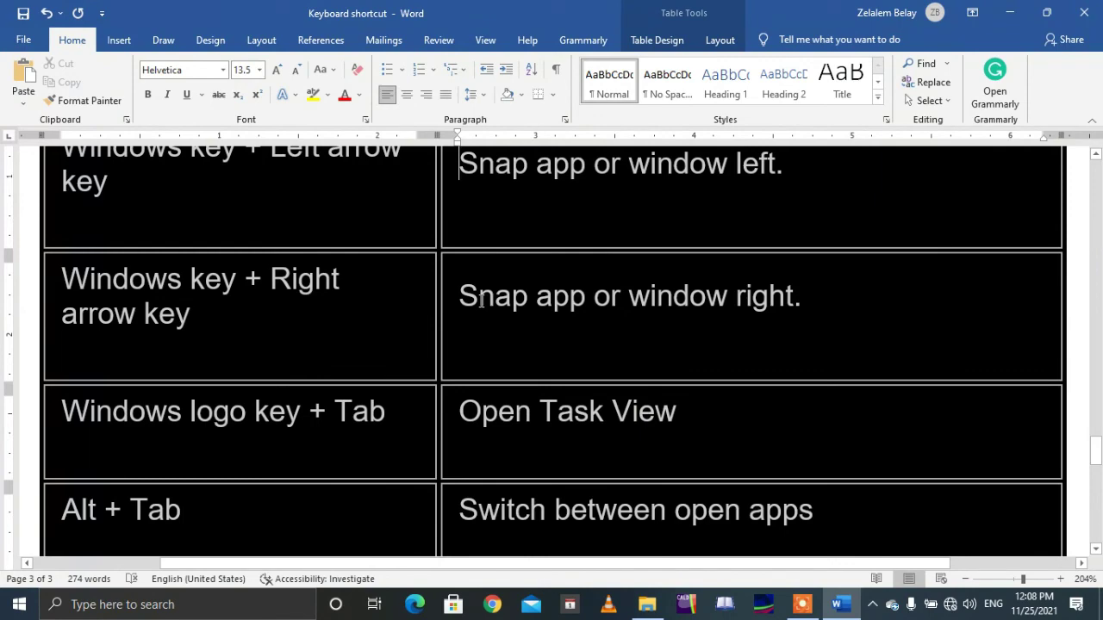
key("super+Right")
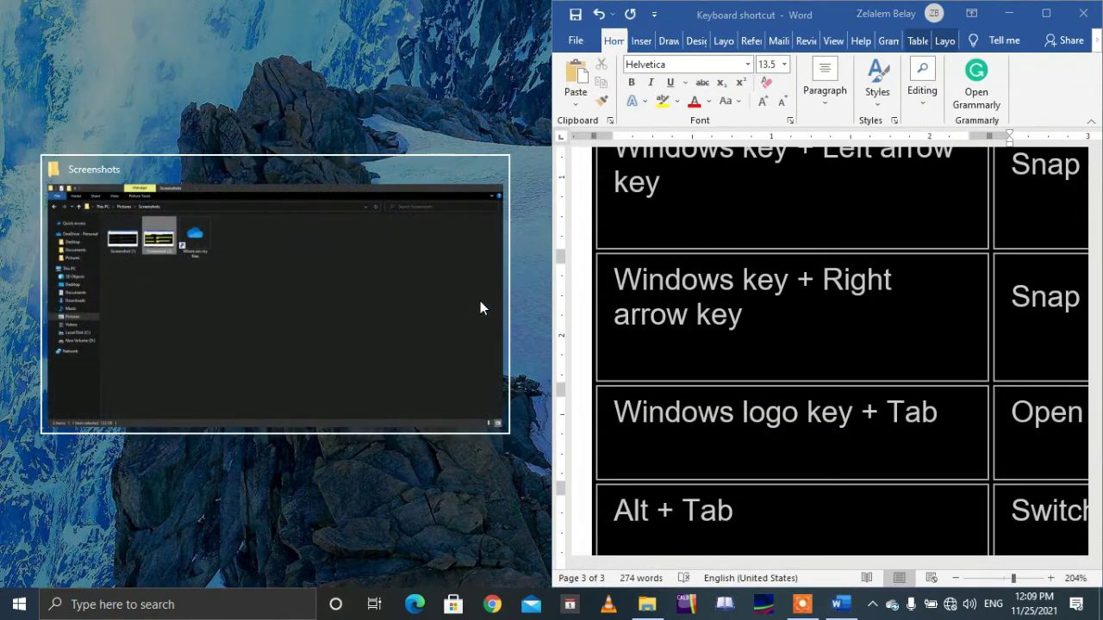
left_click(1046, 13)
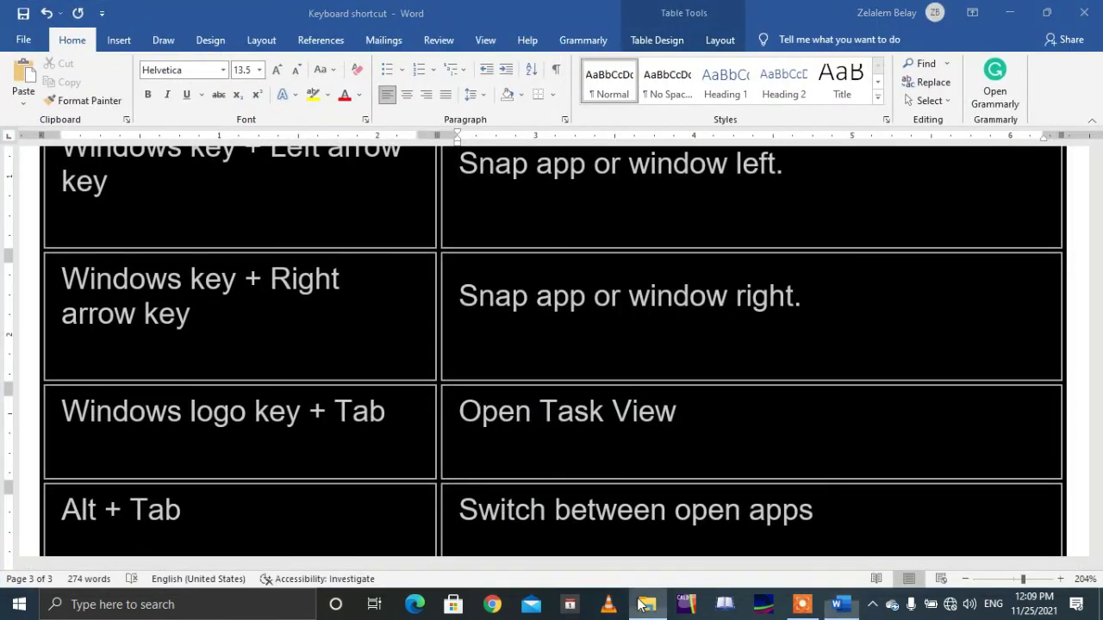
right_click(647, 605)
left_click(622, 518)
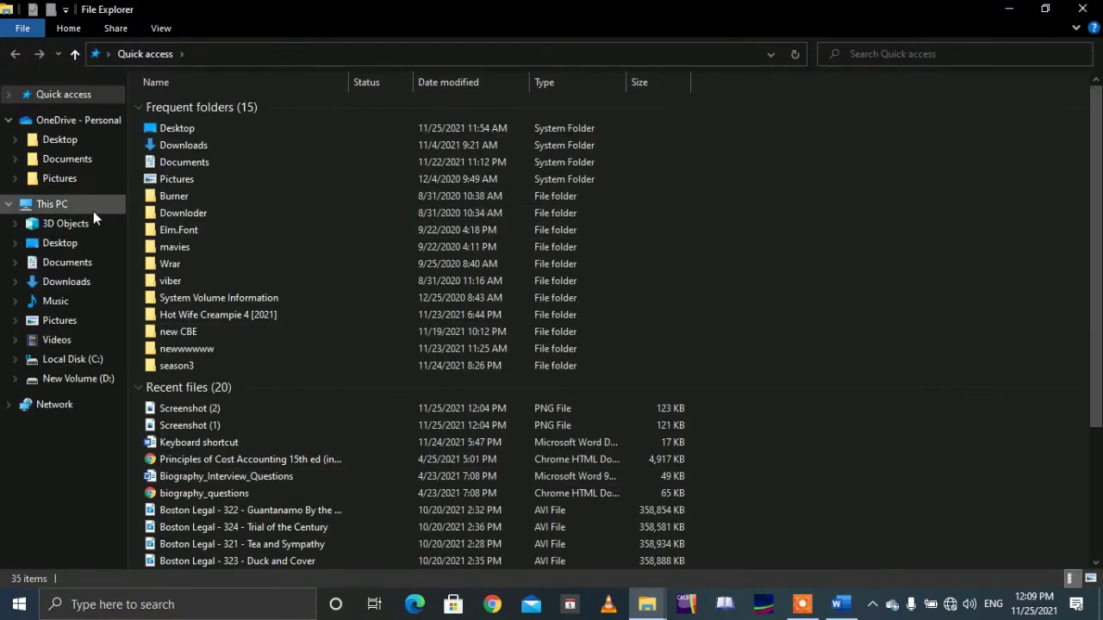
- Minimize File Explorer, then snap Word to the right half and the Screenshots folder to the left
left_click(1009, 8)
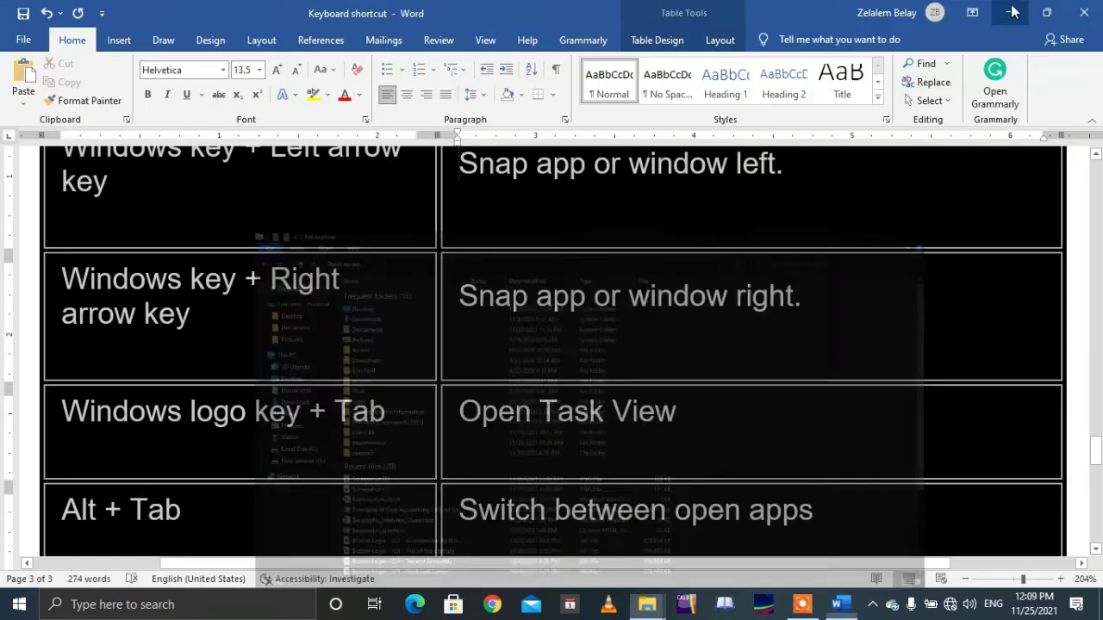
key("super+Right")
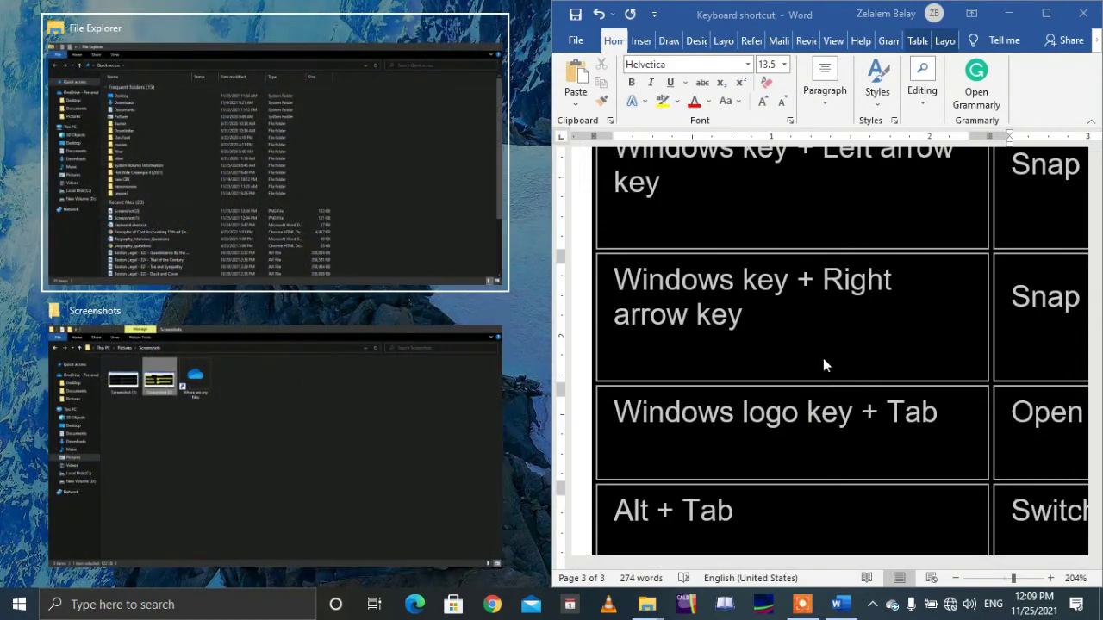
left_click(218, 426)
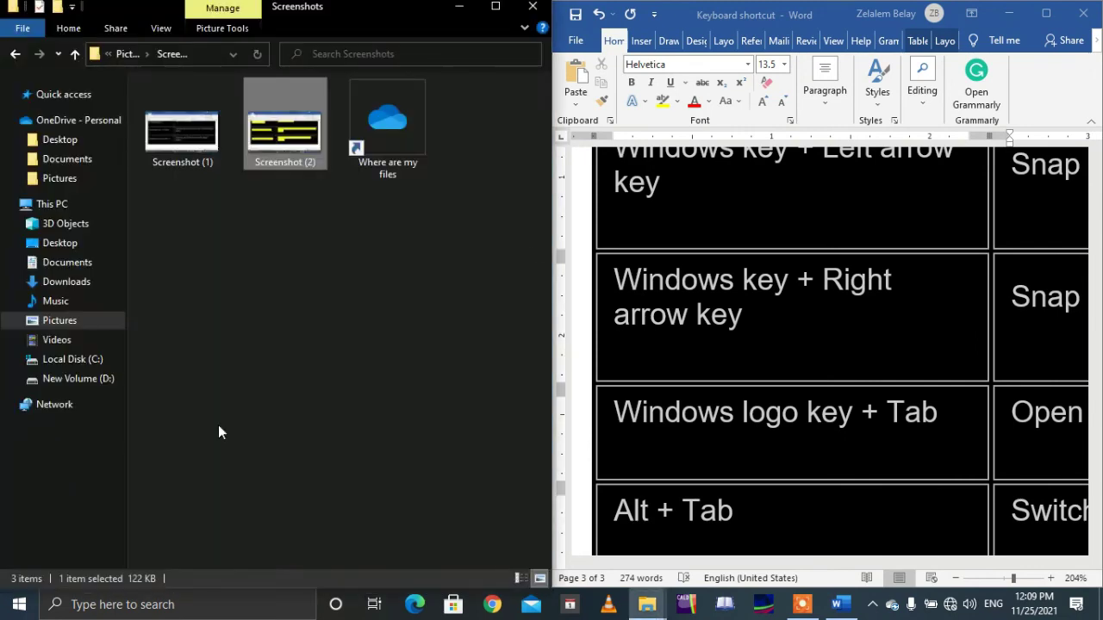
- Maximize and close the Screenshots window, then maximize Word
left_click(492, 10)
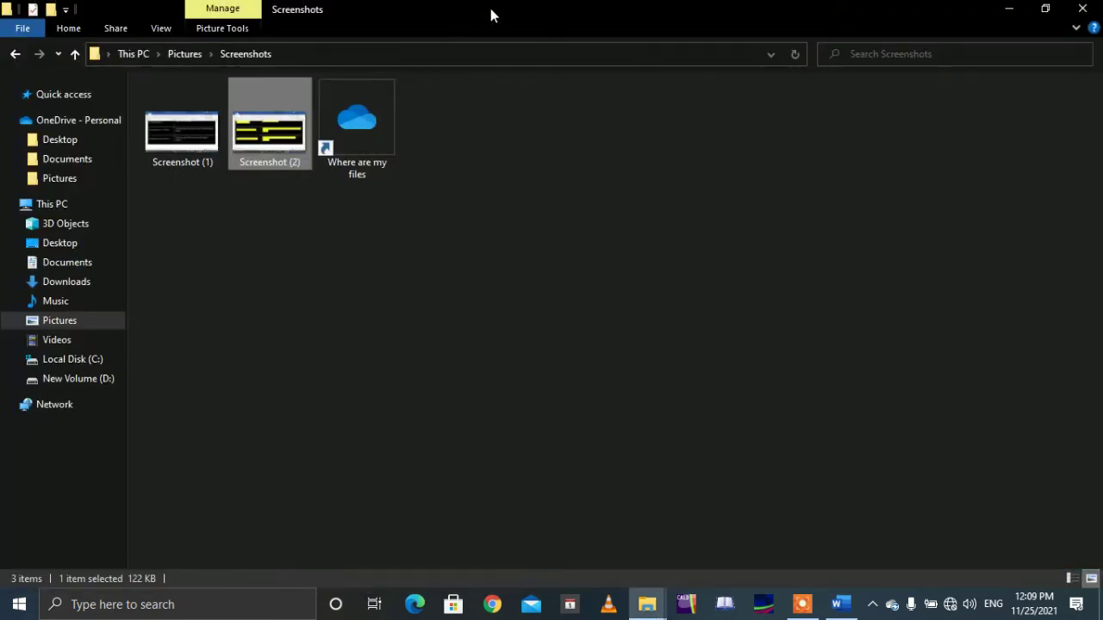
left_click(1082, 8)
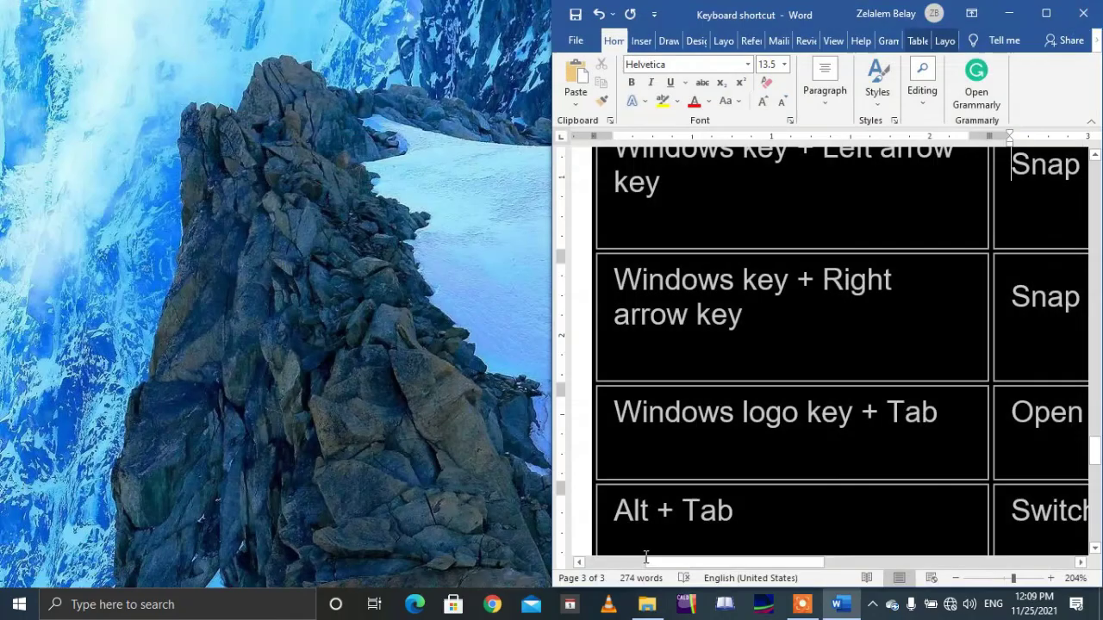
left_click(1046, 13)
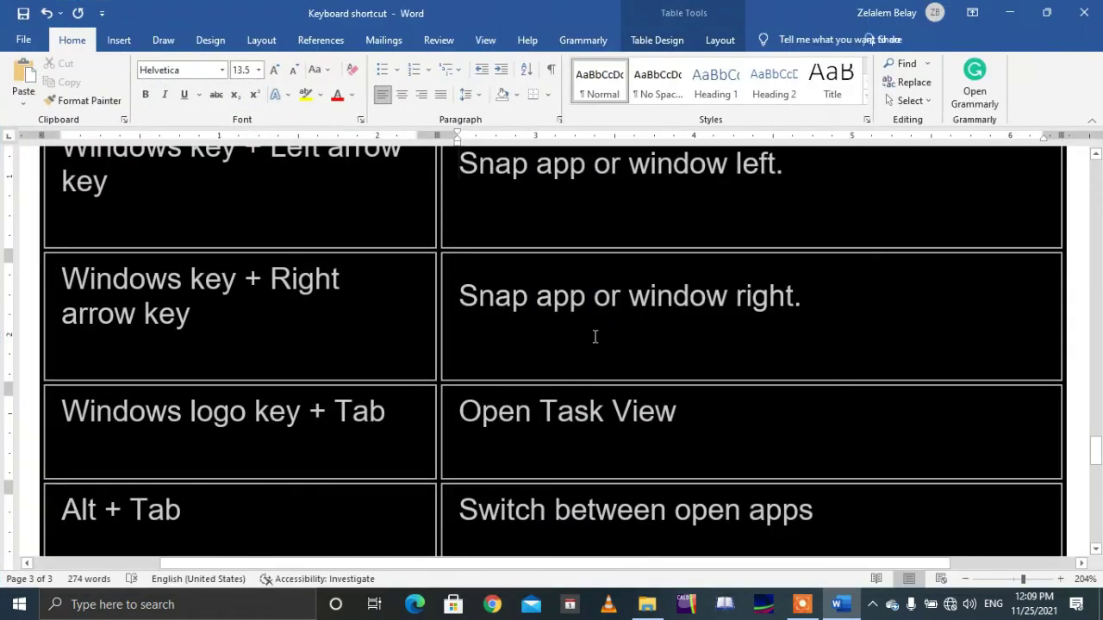
left_click(406, 422)
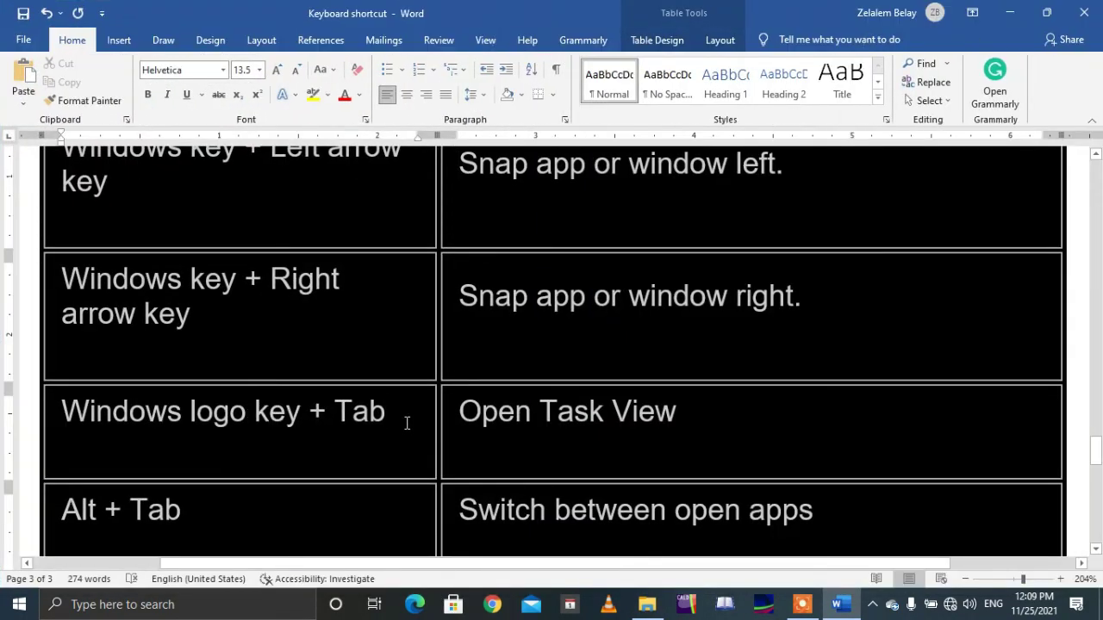
key("Down")
key("Down")
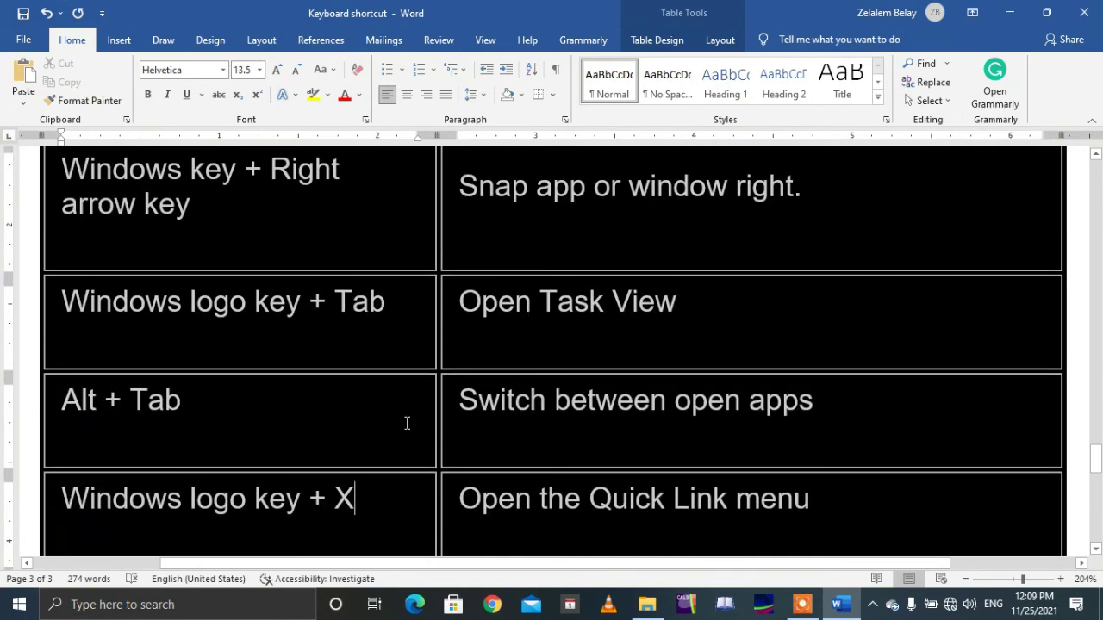
key("super+Tab")
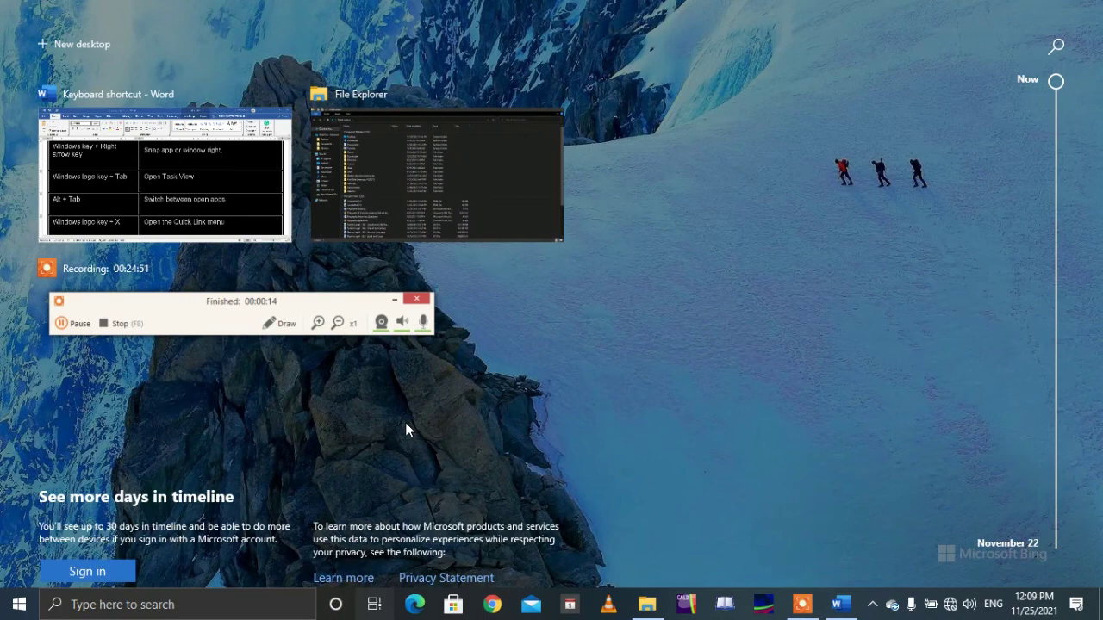
left_click(194, 173)
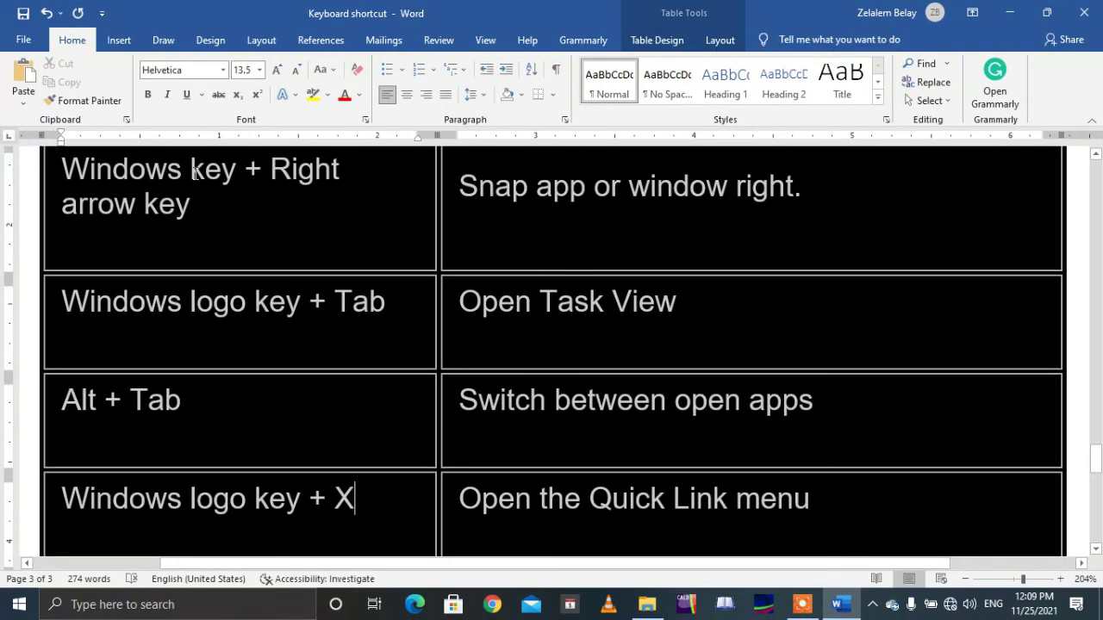
left_click(236, 415)
key("Down")
key("Down")
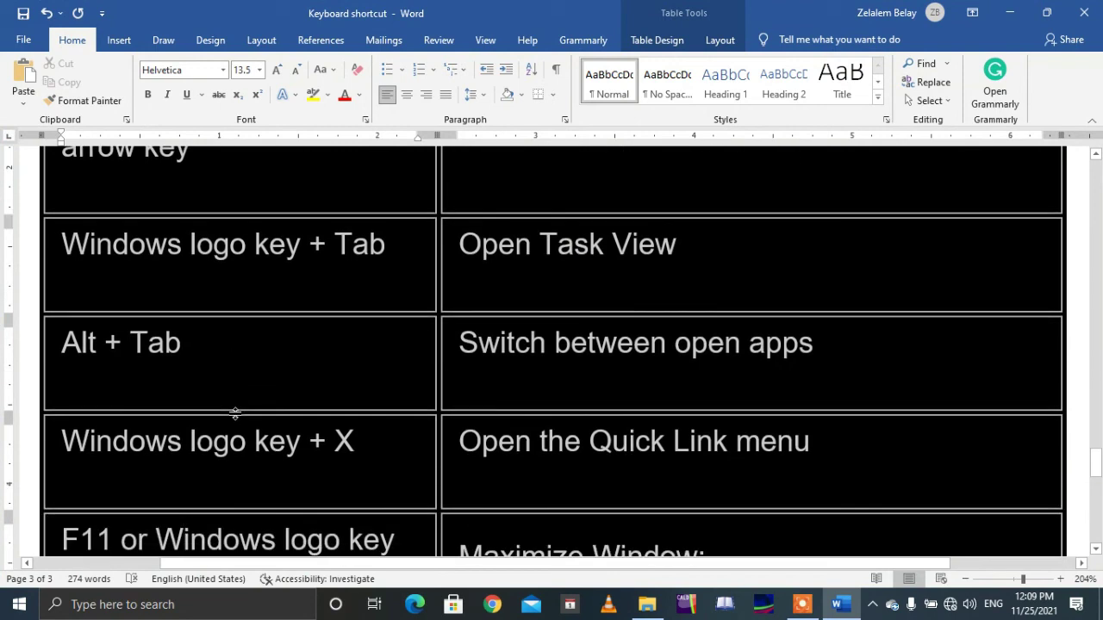
key("alt+Tab")
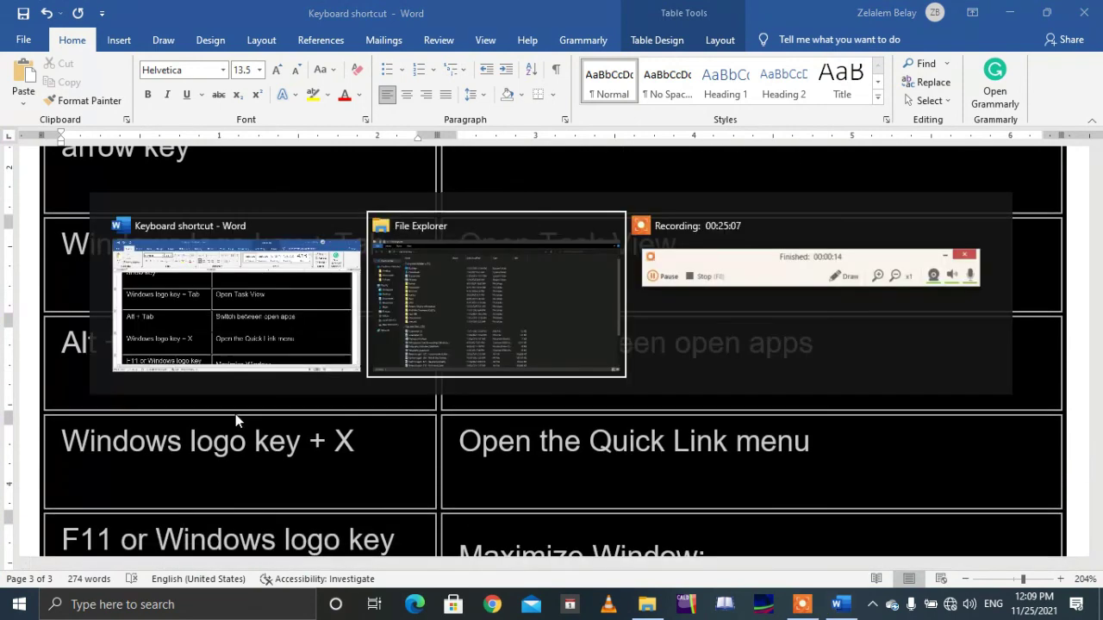
key("alt+Tab")
key("alt+Tab")
key("alt+Tab")
key("alt+Tab")
key("alt+Tab")
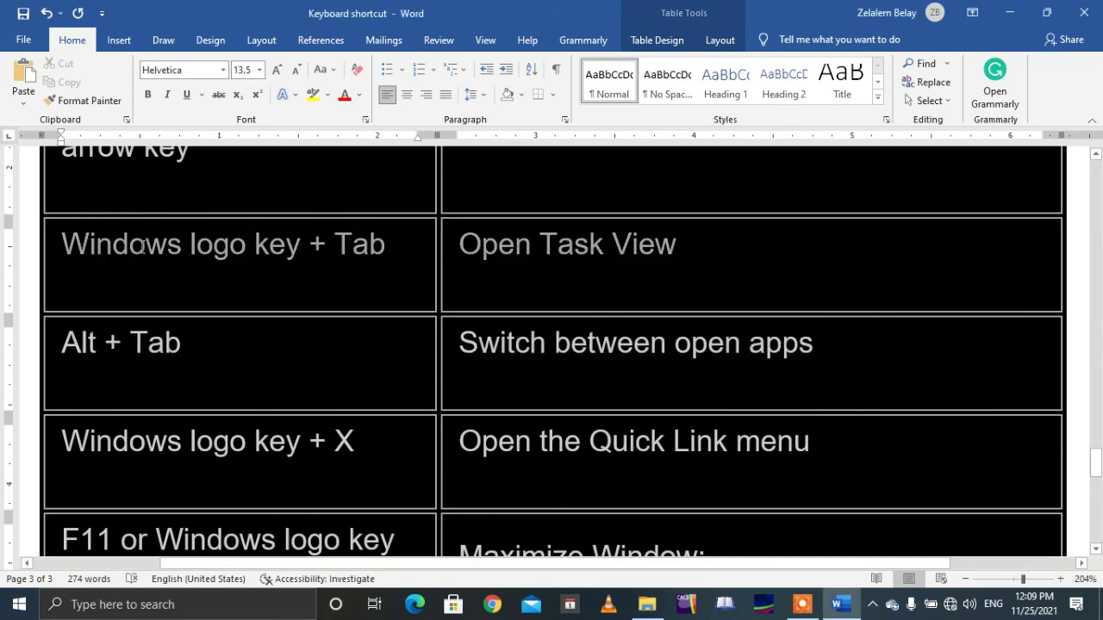
left_click(695, 242)
left_click_drag(185, 345, 50, 345)
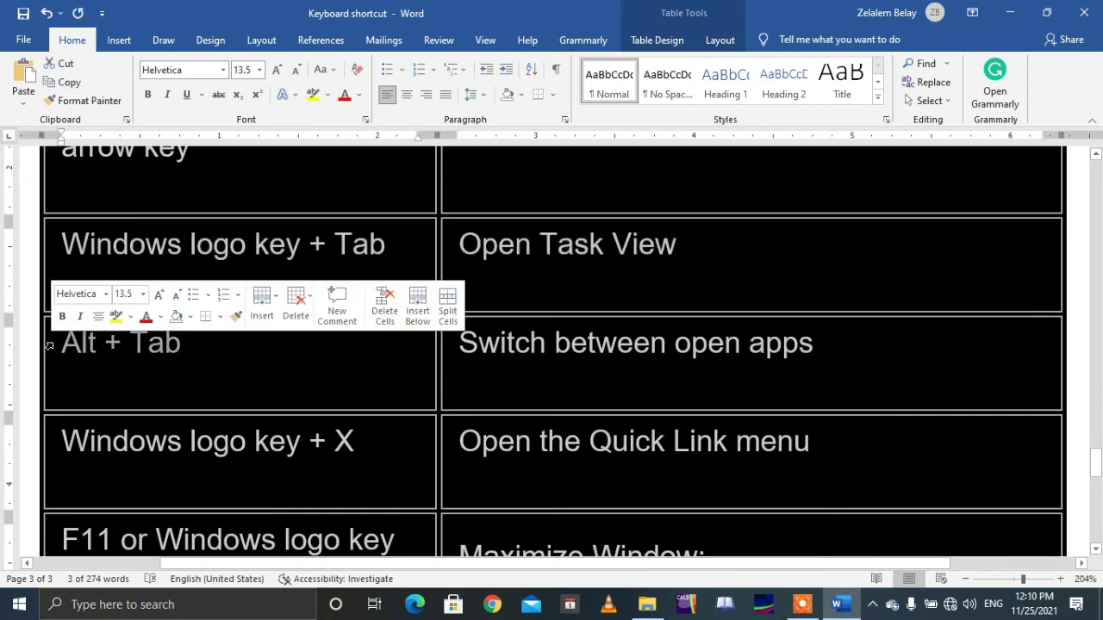
left_click(376, 469)
key("Down")
key("Down")
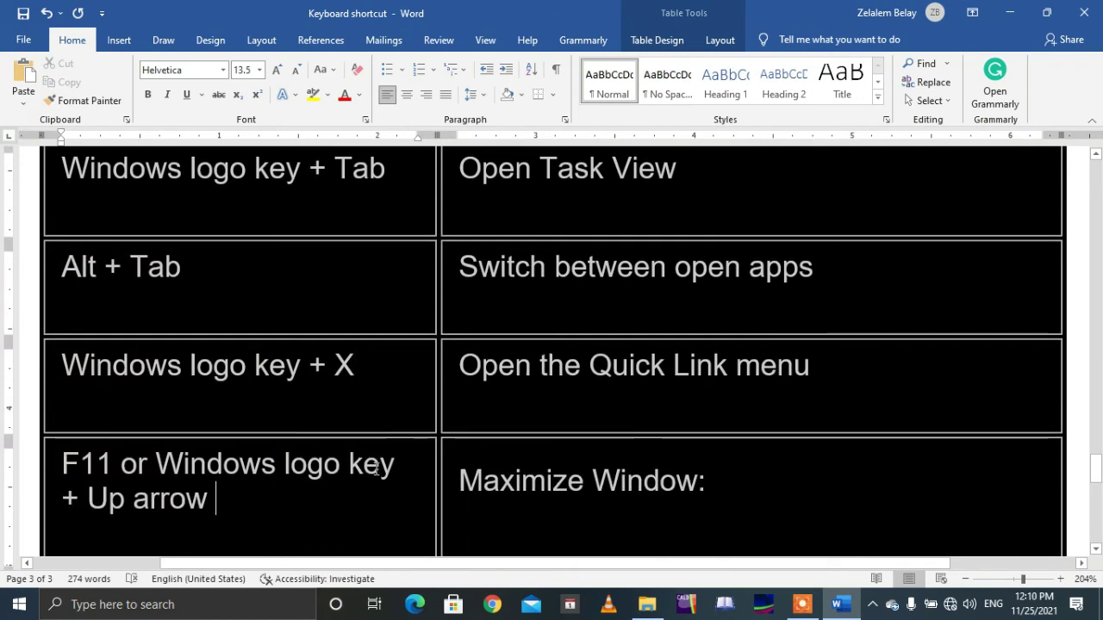
key("Down")
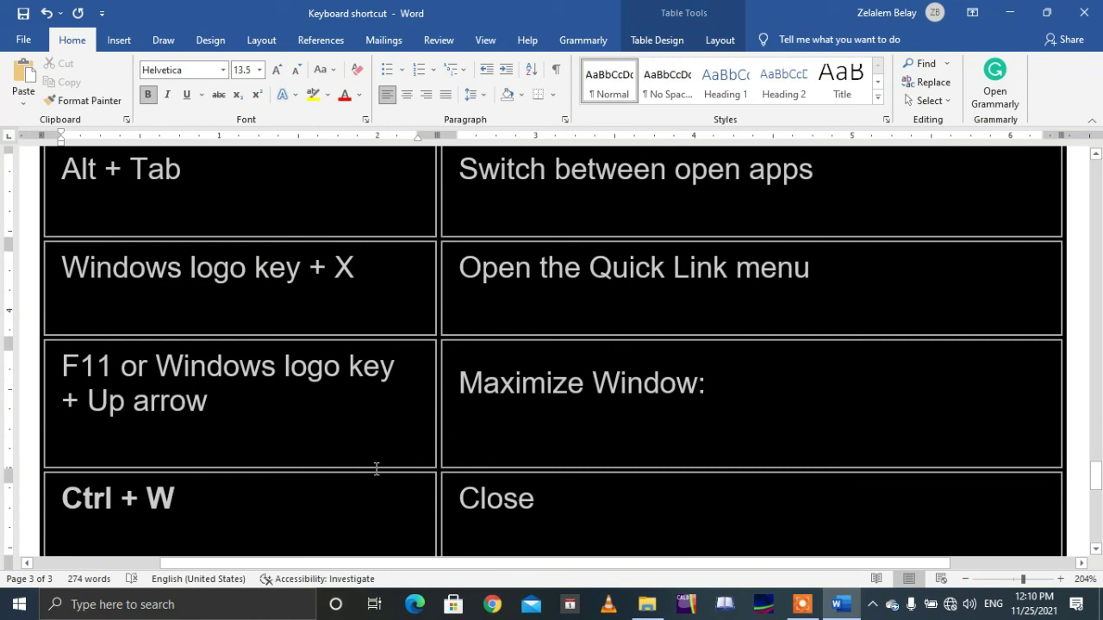
left_click(412, 291)
key("super+x")
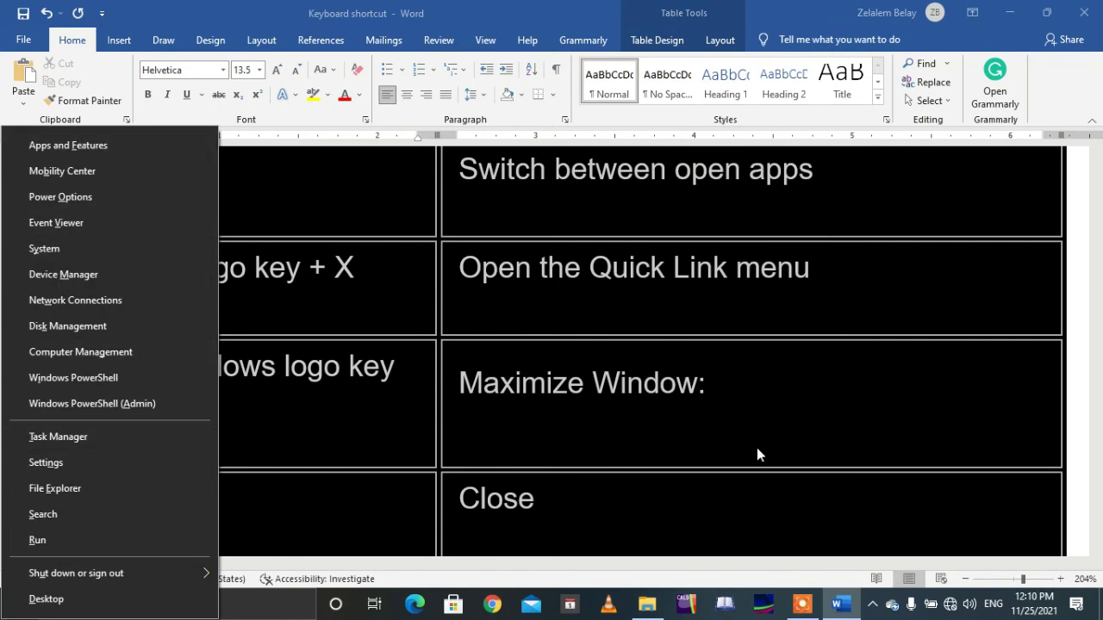
left_click(663, 429)
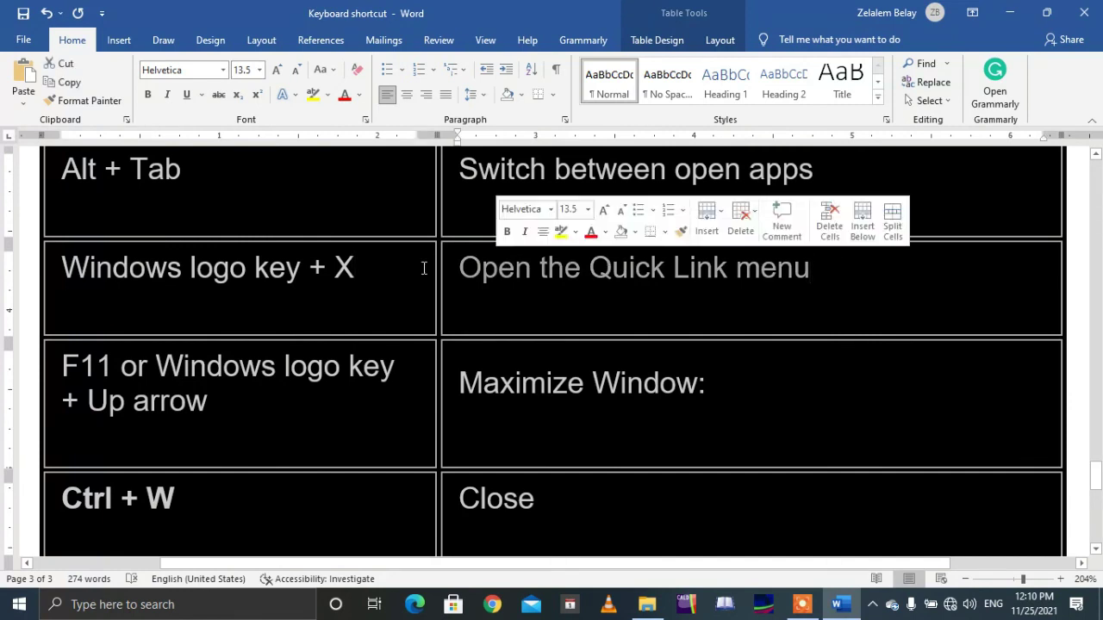
left_click_drag(423, 264, 26, 293)
left_click(252, 440)
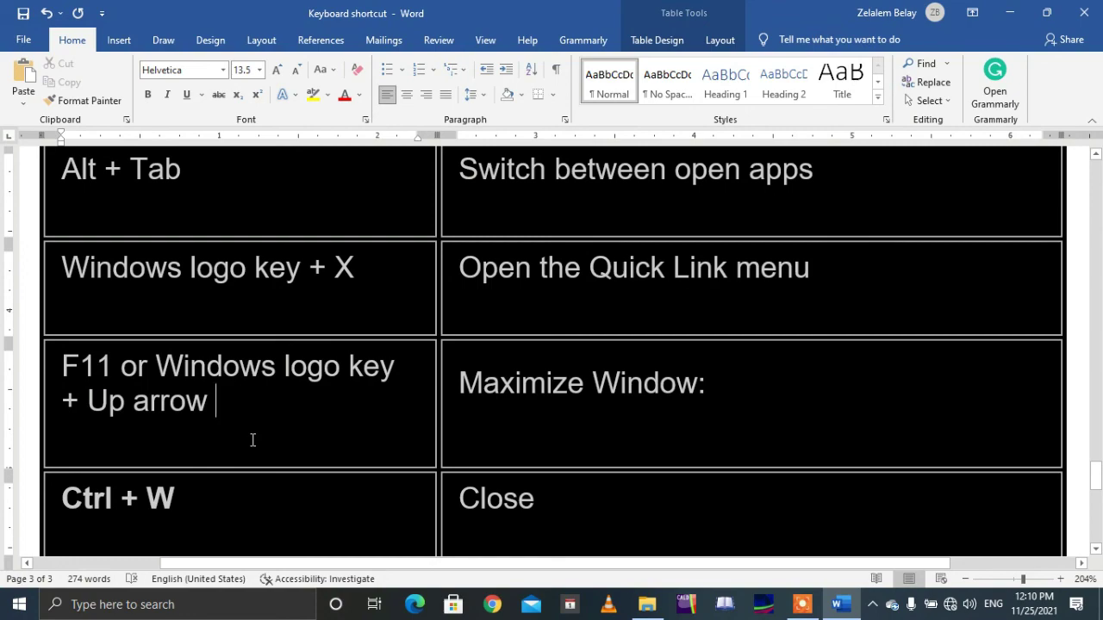
key("super+e")
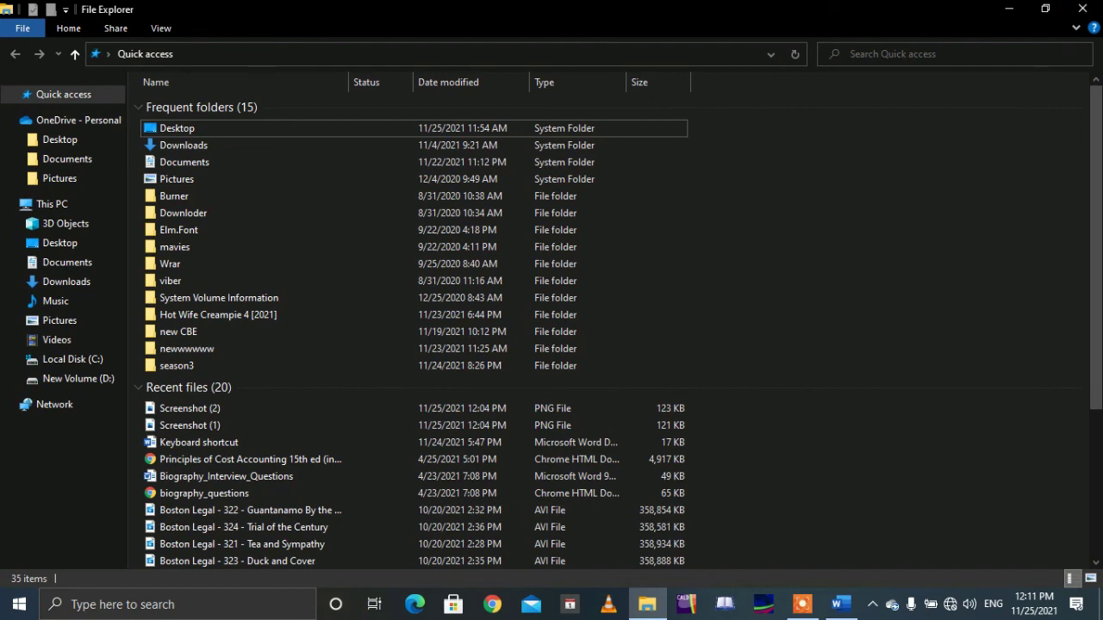
- Toggle File Explorer full screen on and off with F11, then return to Word
key("F11")
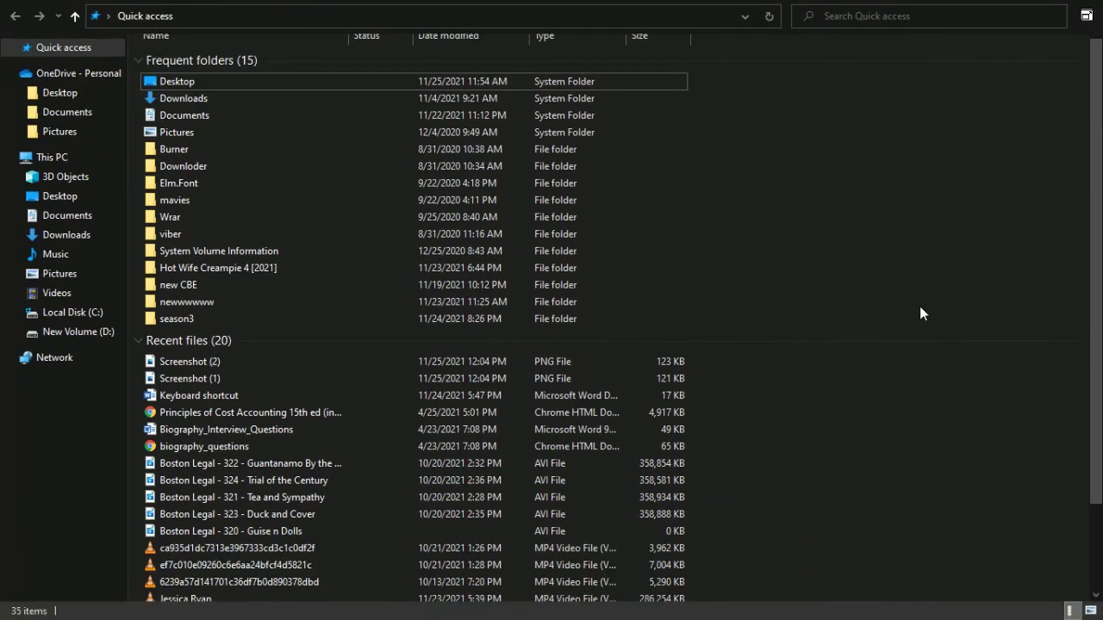
key("F11")
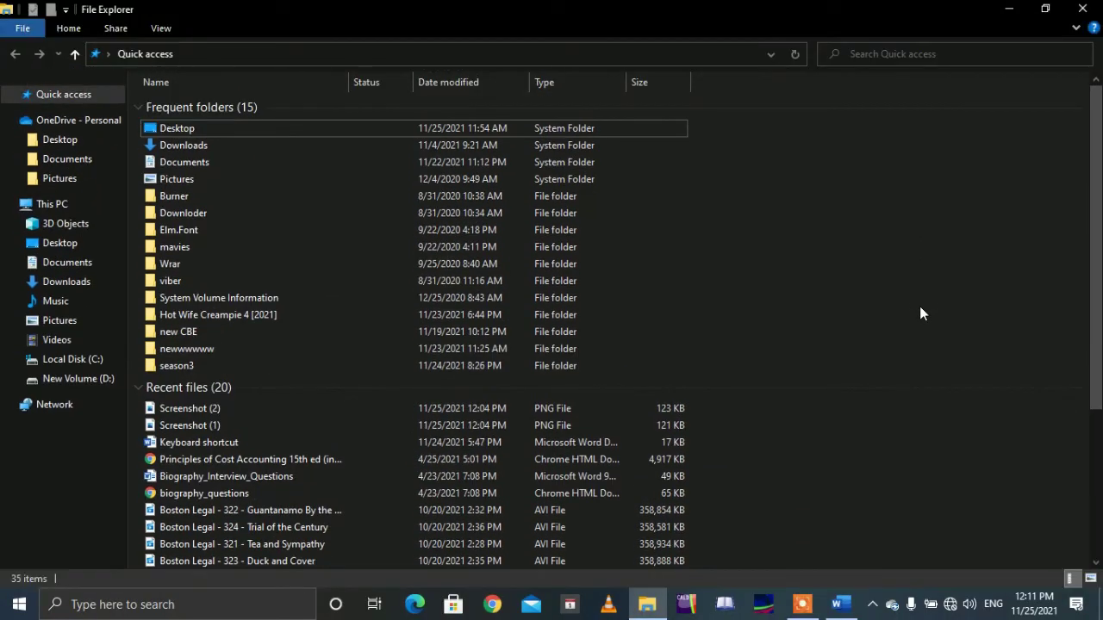
left_click(838, 604)
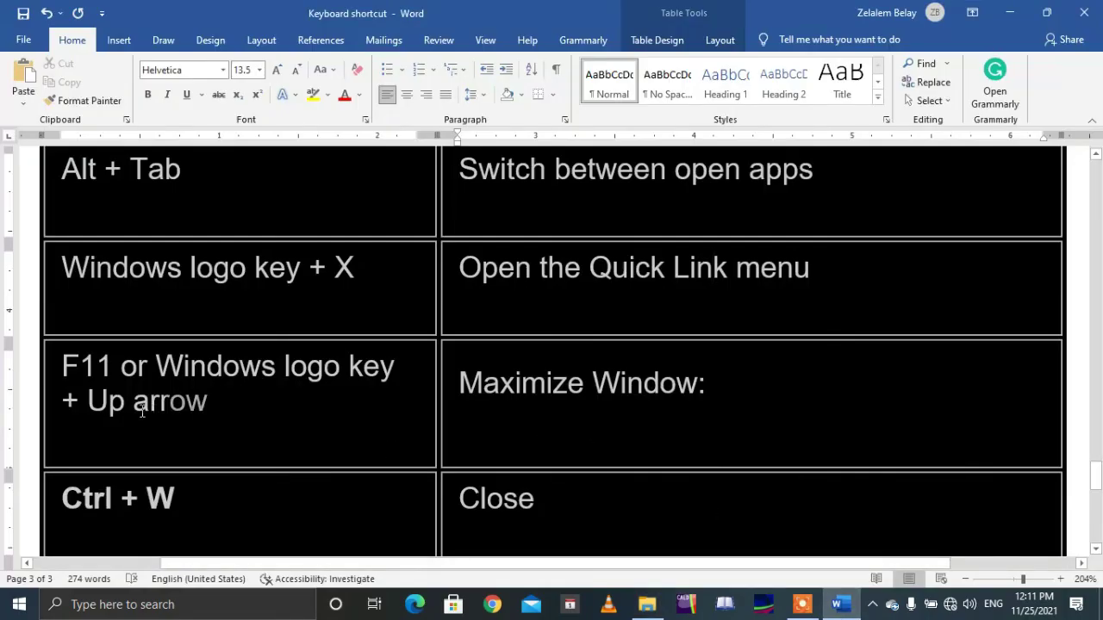
- Click through the F11 and Maximize Window cells, then save and close the document with Ctrl+W
double_click(98, 405)
left_click(102, 366)
left_click(591, 455)
key("Down")
key("Down")
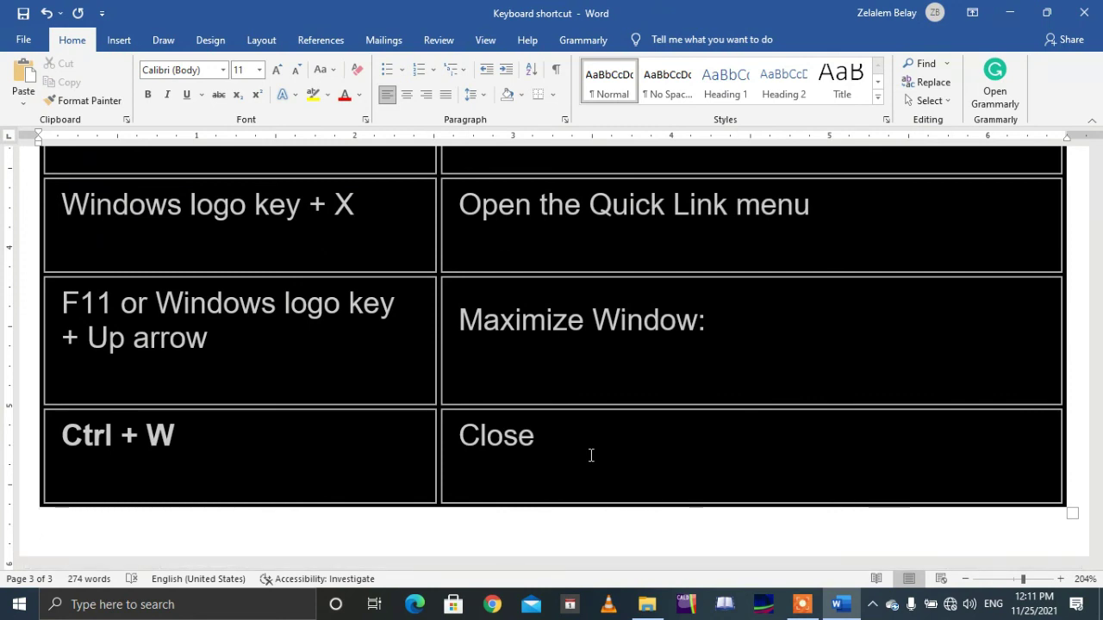
key("ctrl+w")
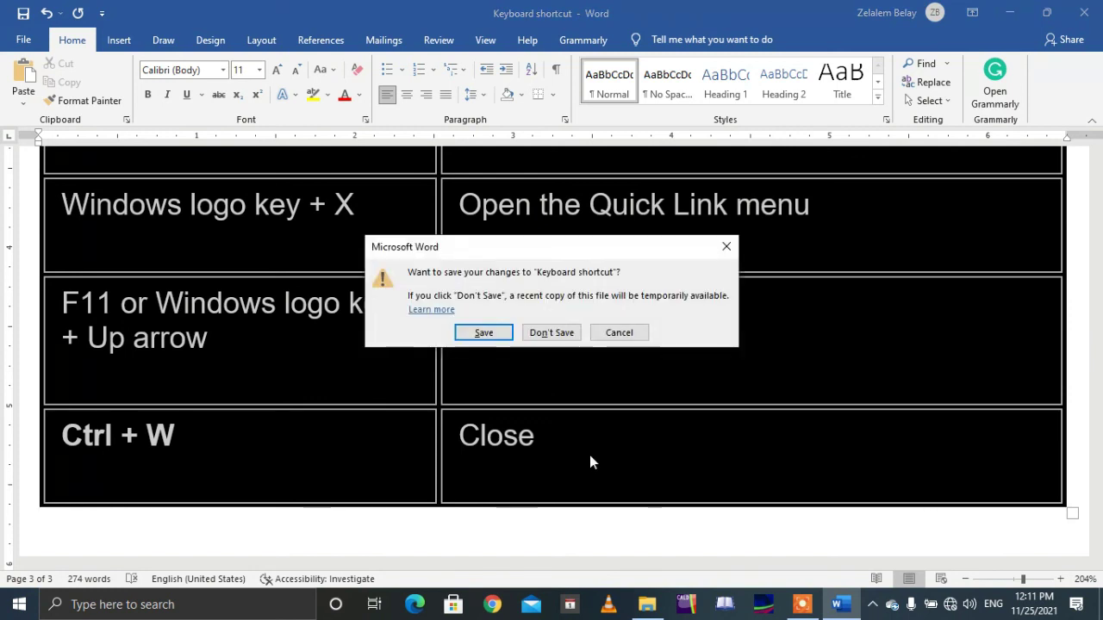
key("Return")
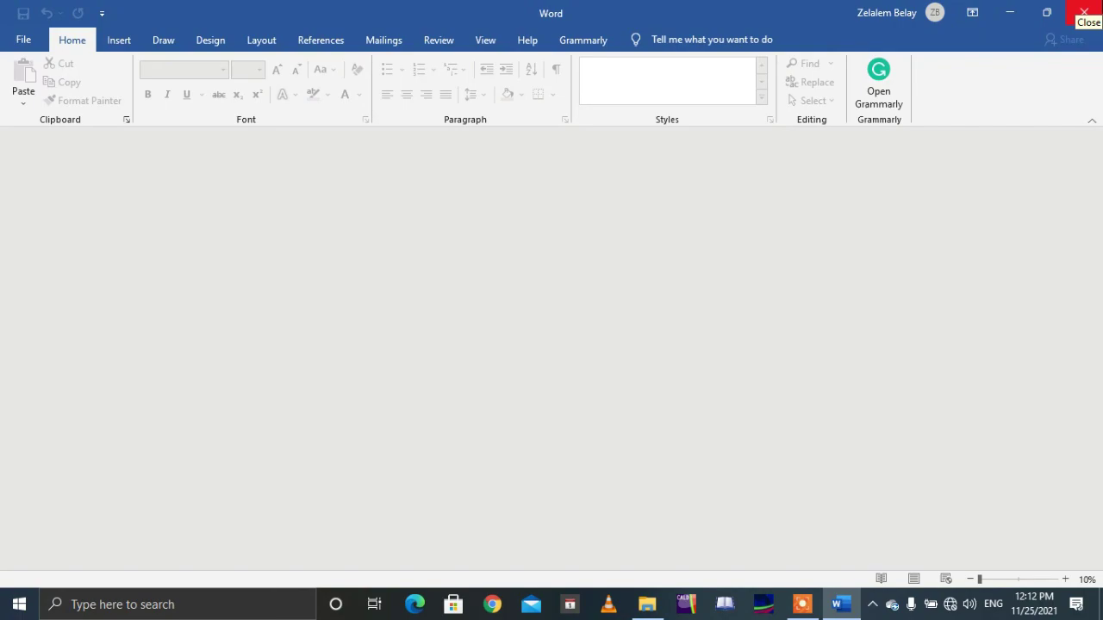
- Minimize Word, show the desktop, relaunch Word and open Keyboard shortcut from Recent
left_click(1012, 12)
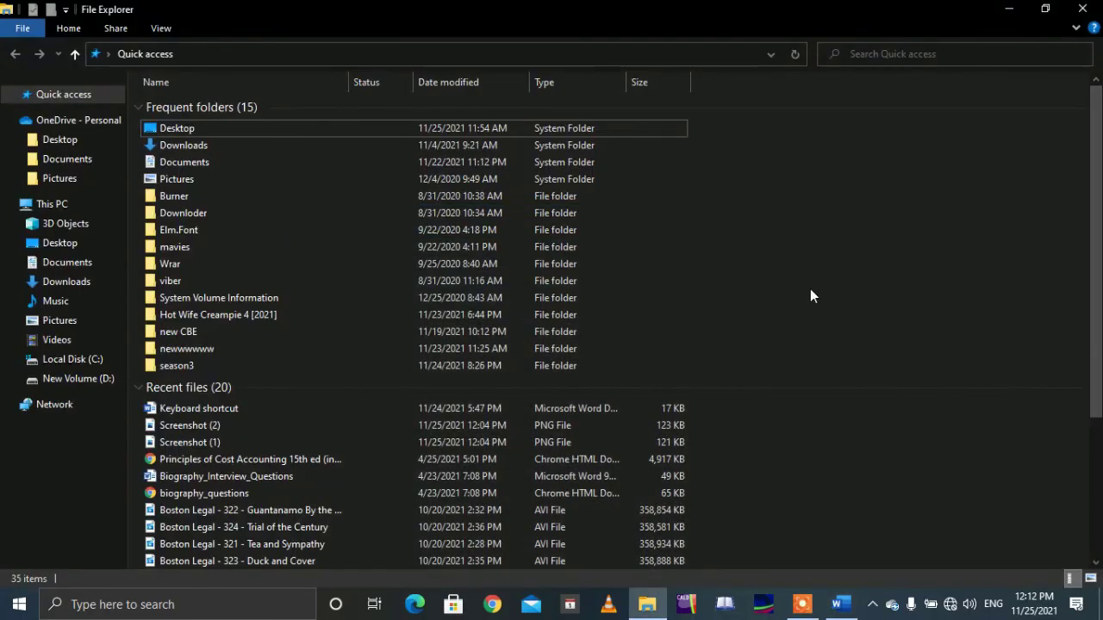
key("super+d")
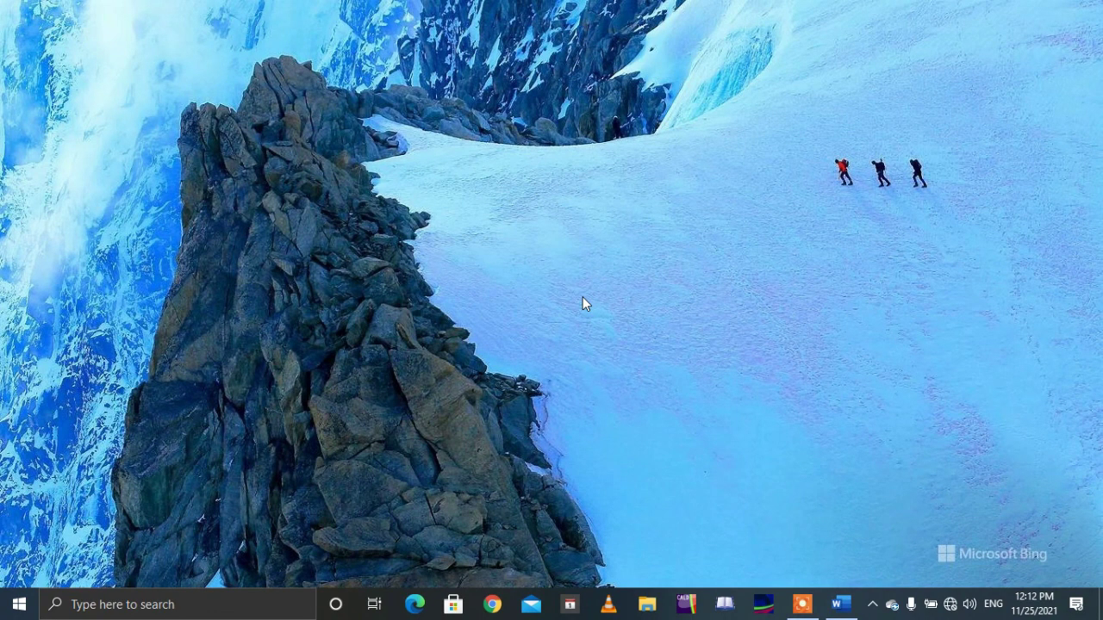
left_click(840, 604)
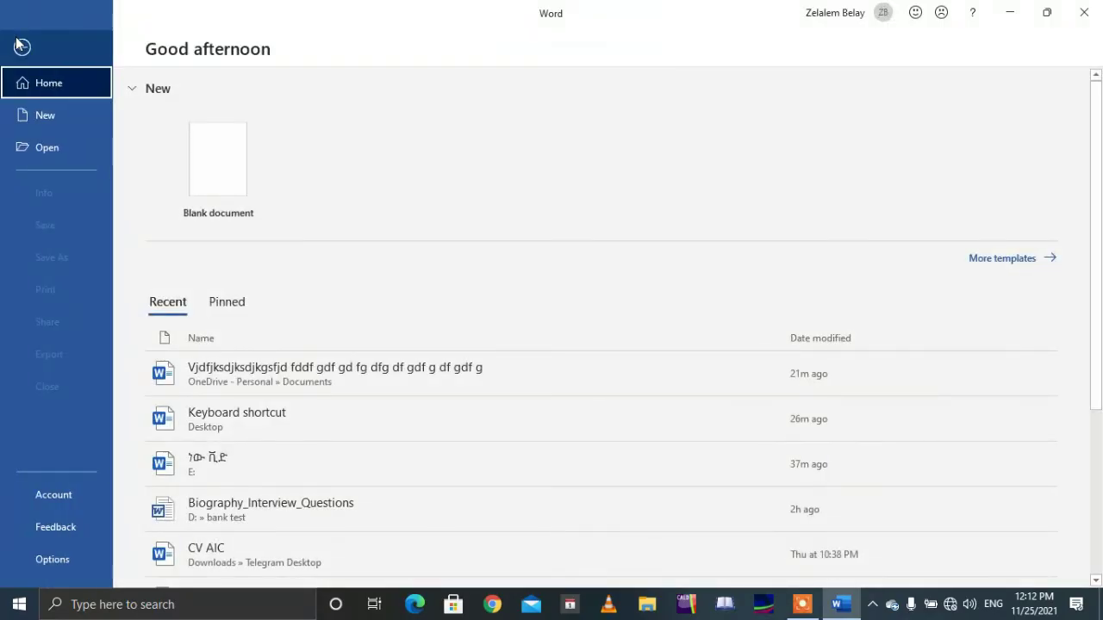
left_click(312, 413)
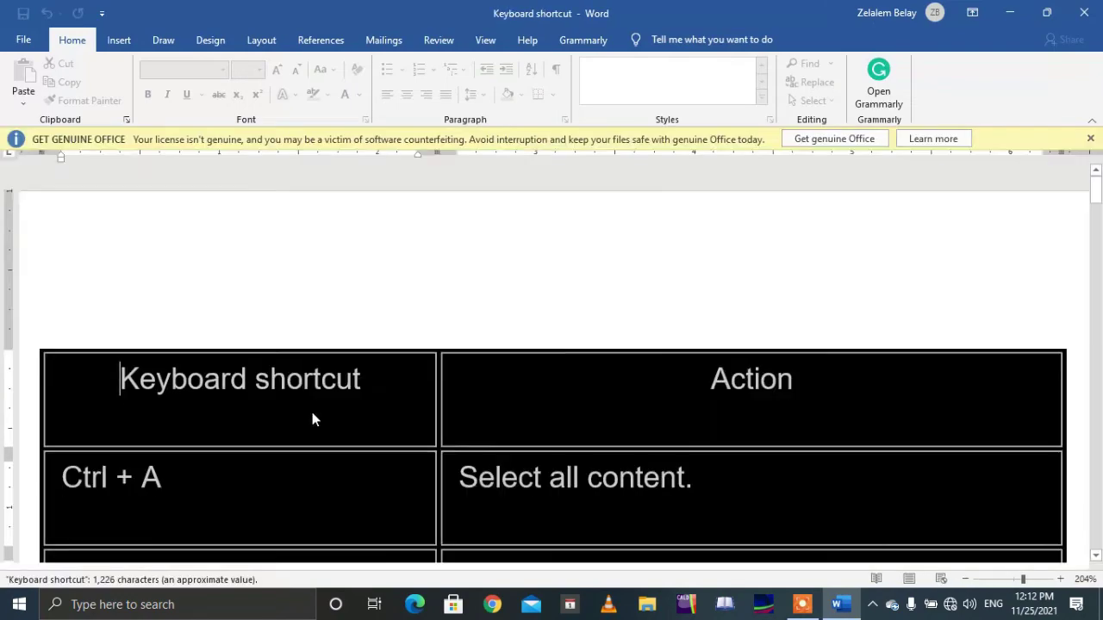
- Dismiss the genuine Office bar, select the Ctrl + W cell, then close the document and quit with Alt+F4
left_click(1090, 138)
left_click_drag(1096, 185, 1095, 527)
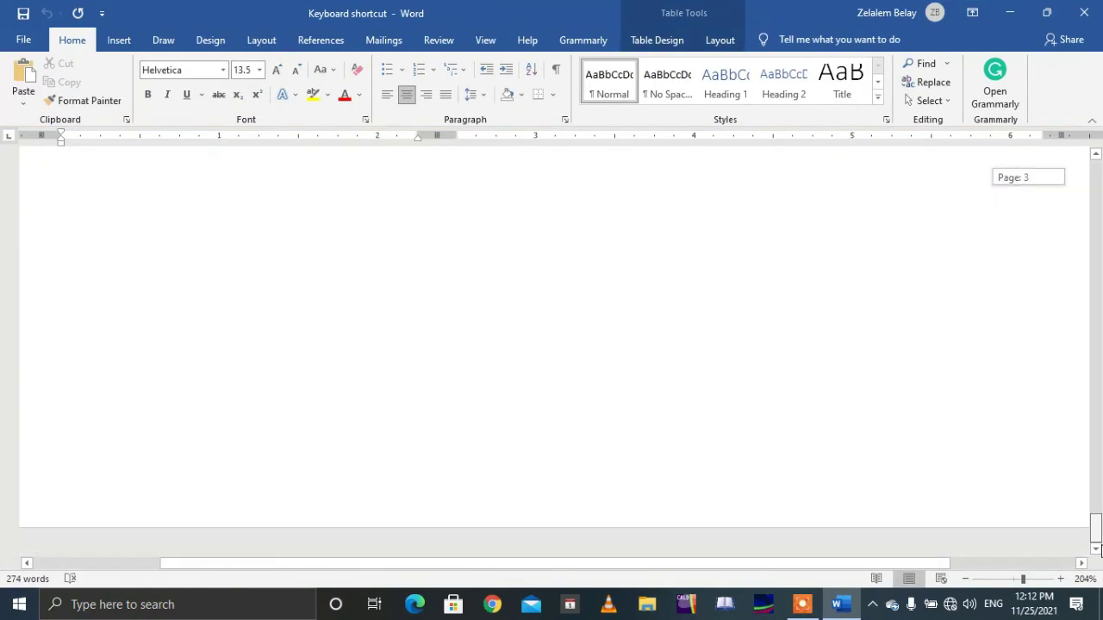
left_click_drag(1097, 527, 1096, 487)
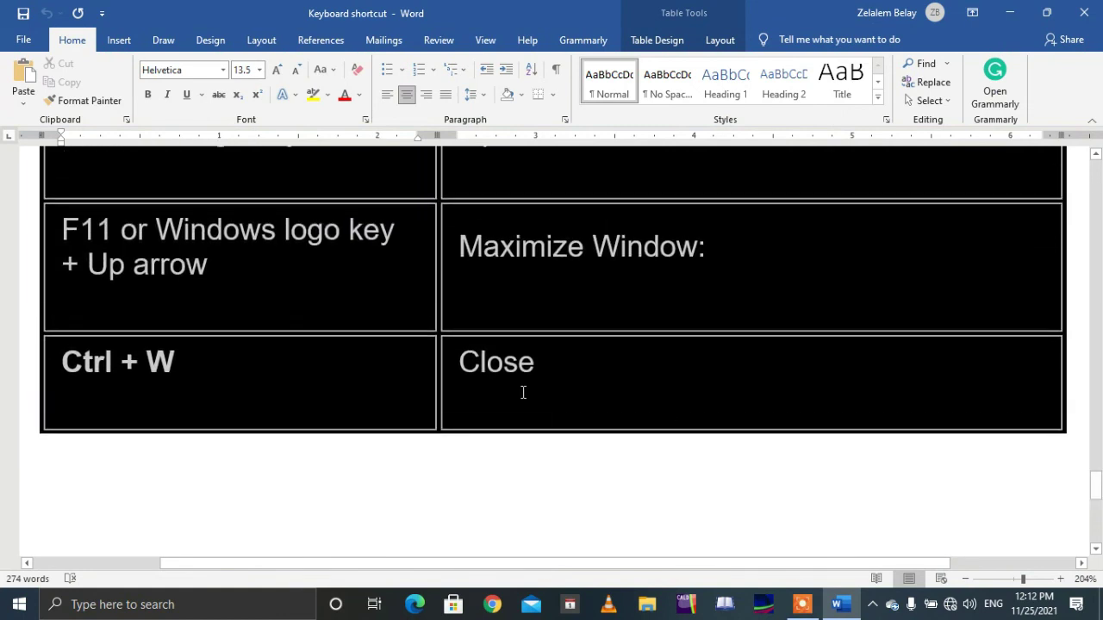
triple_click(158, 368)
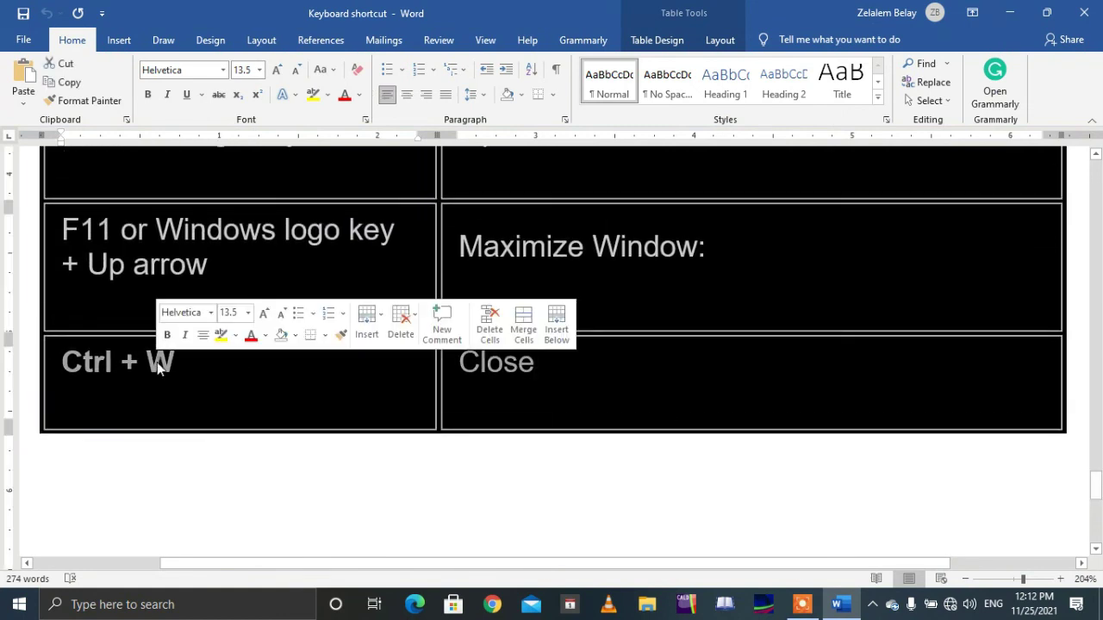
key("ctrl+w")
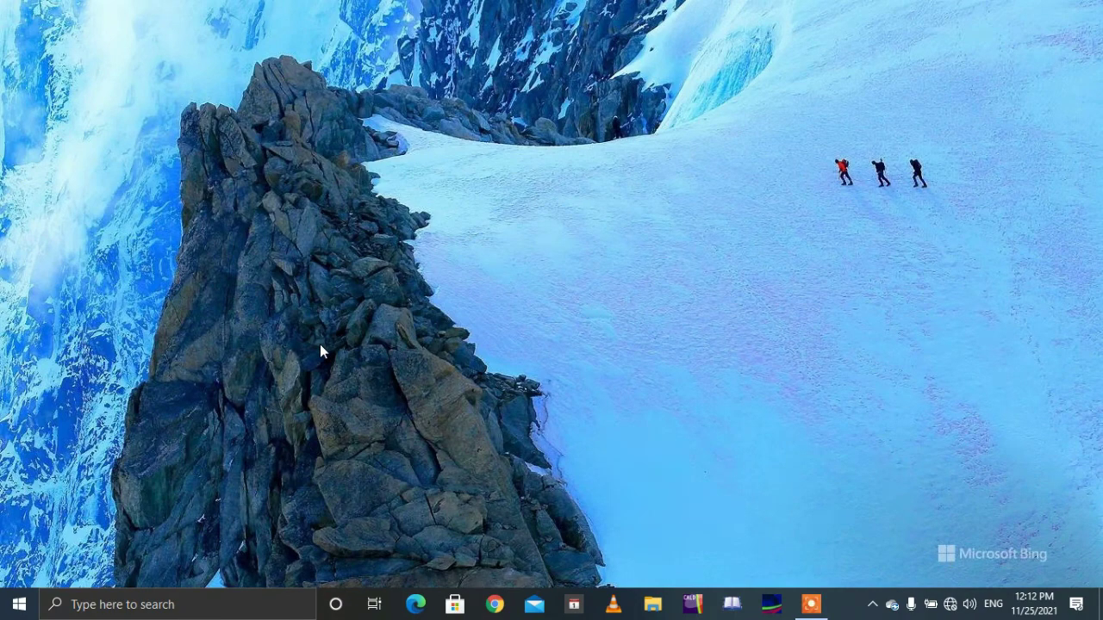
key("alt+F4")
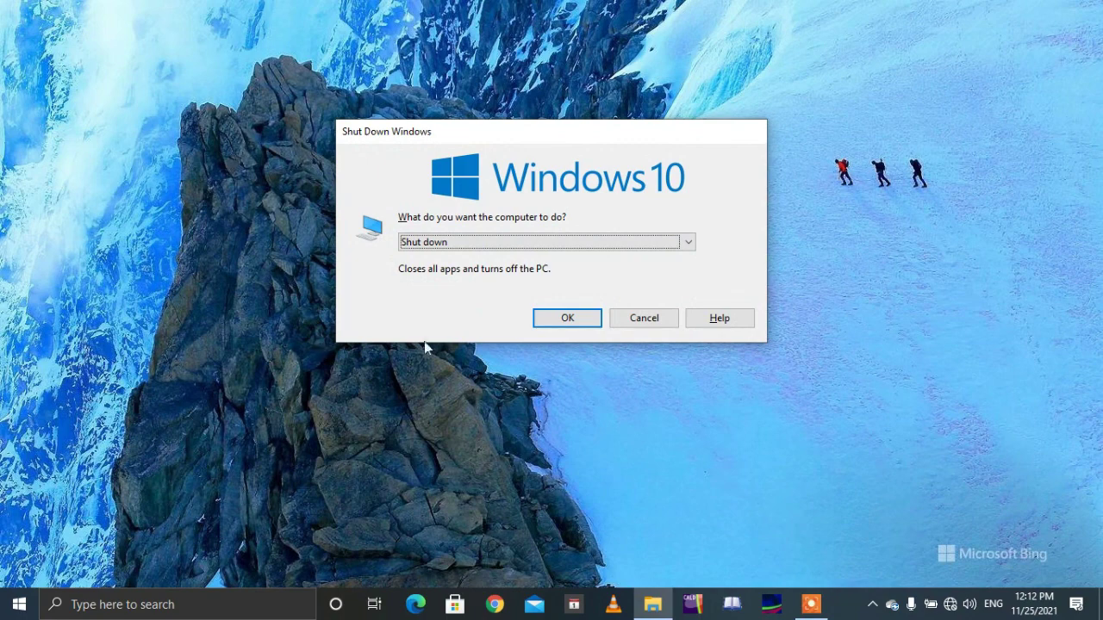
left_click(653, 321)
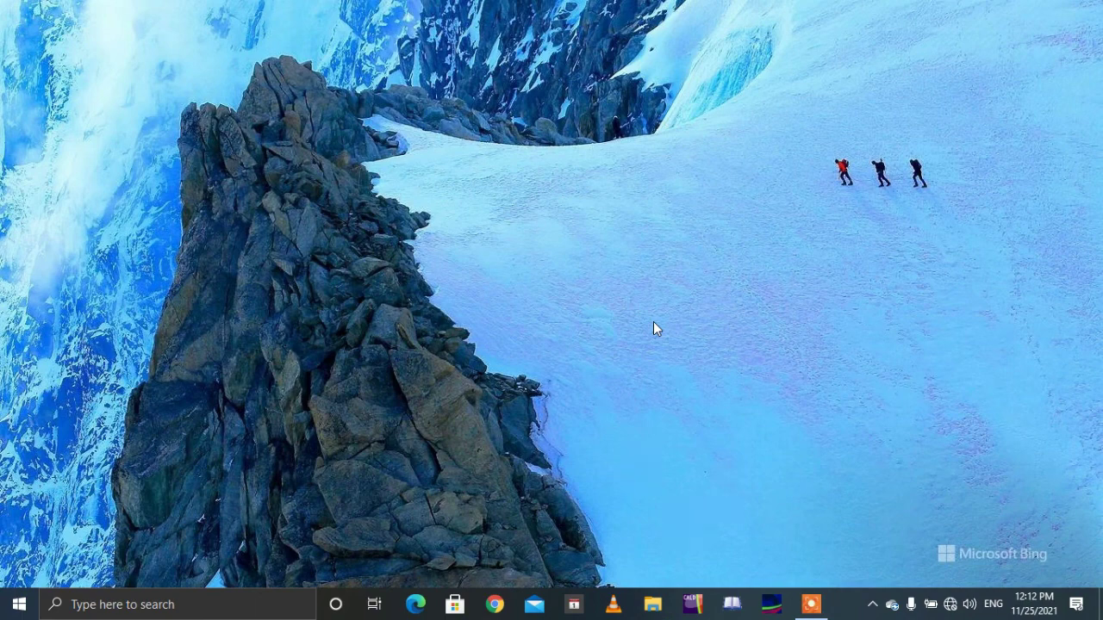
key("alt+F4")
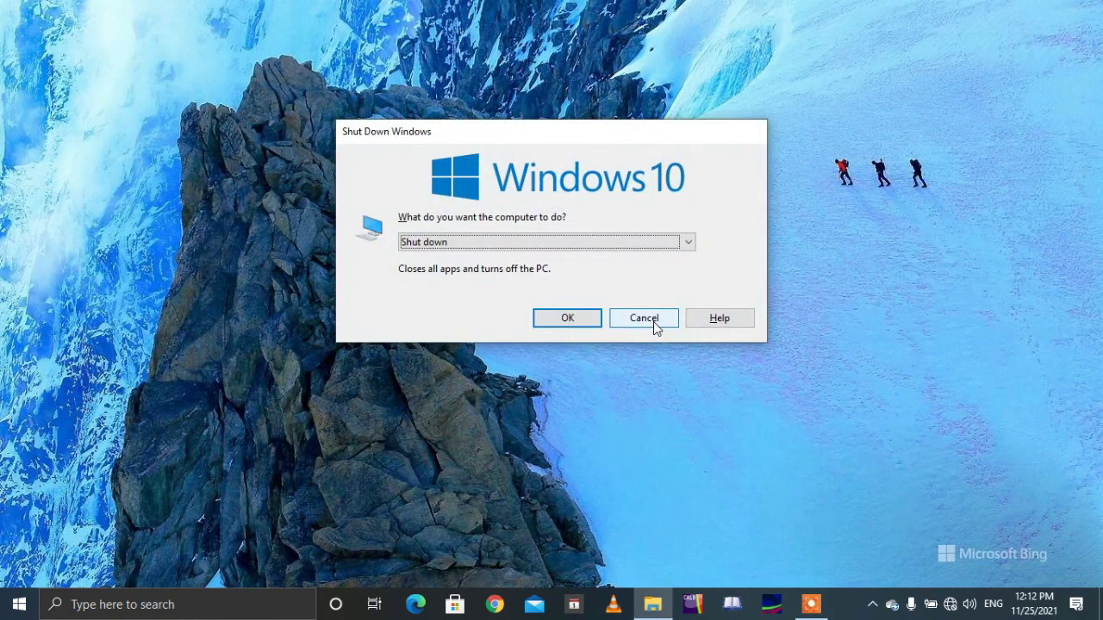
left_click(656, 321)
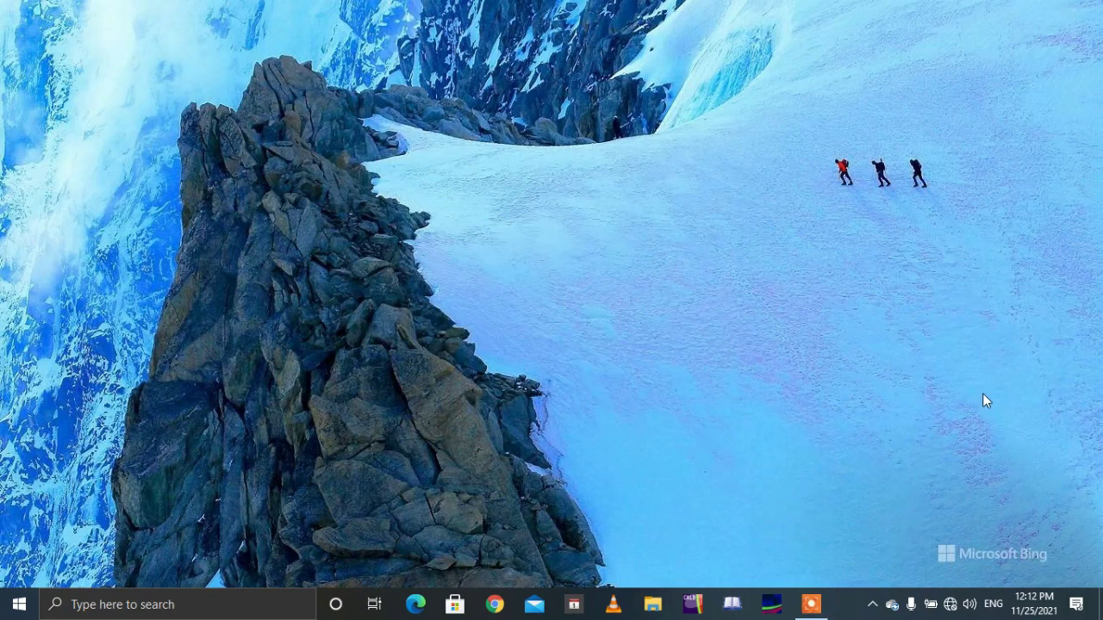